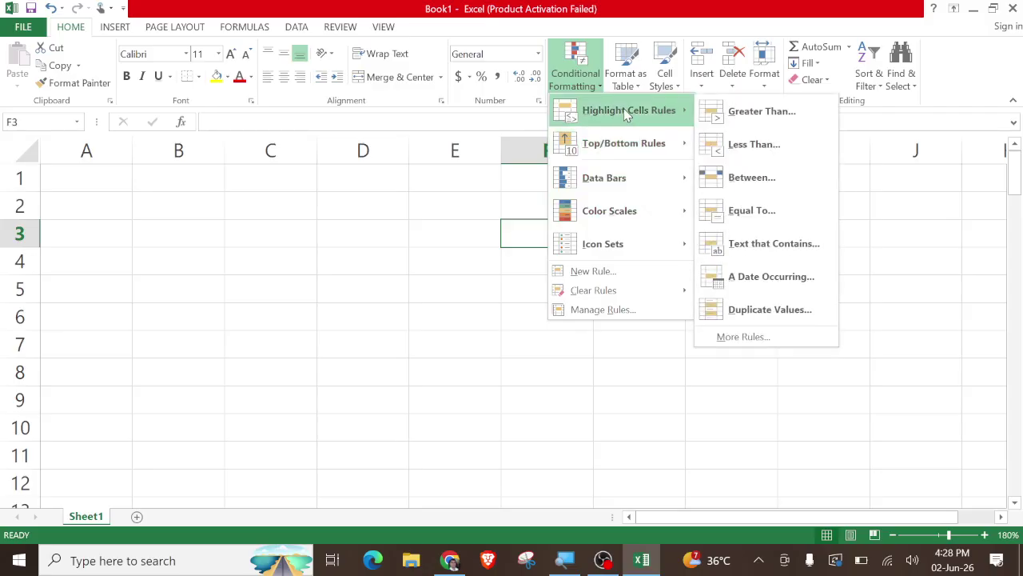
mouse_move(617, 142)
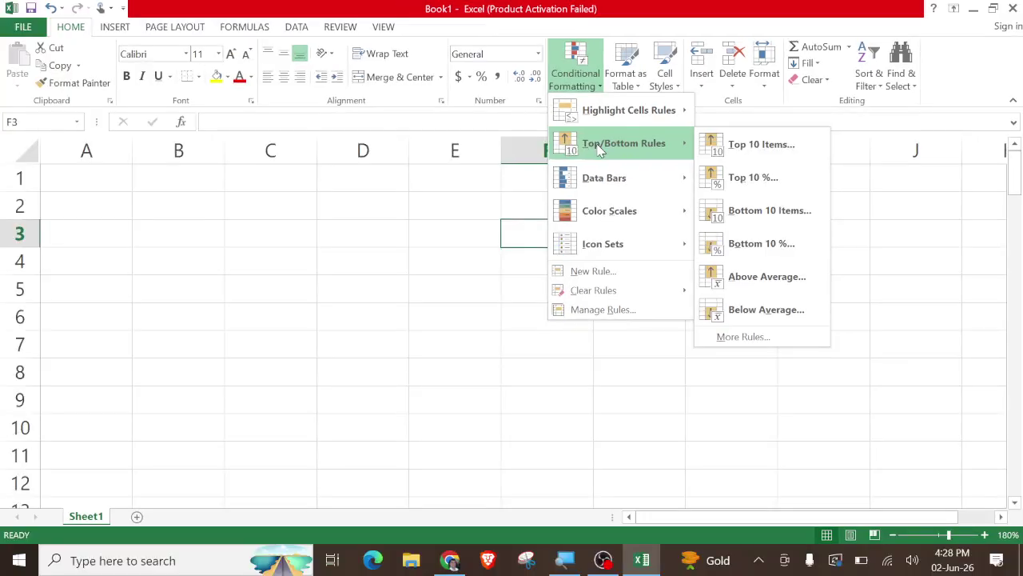
left_click(414, 223)
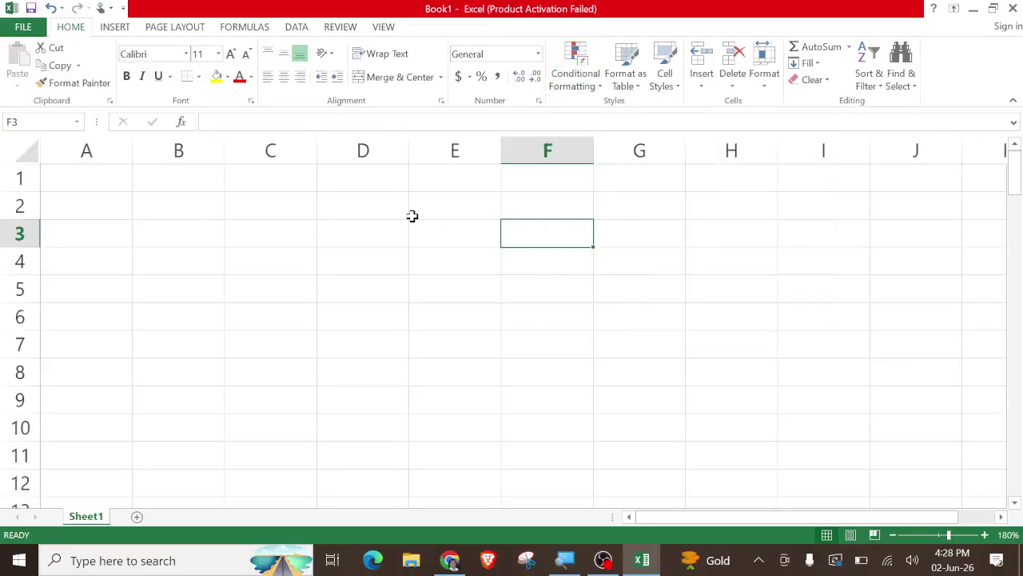
left_click(368, 183)
left_click(420, 179)
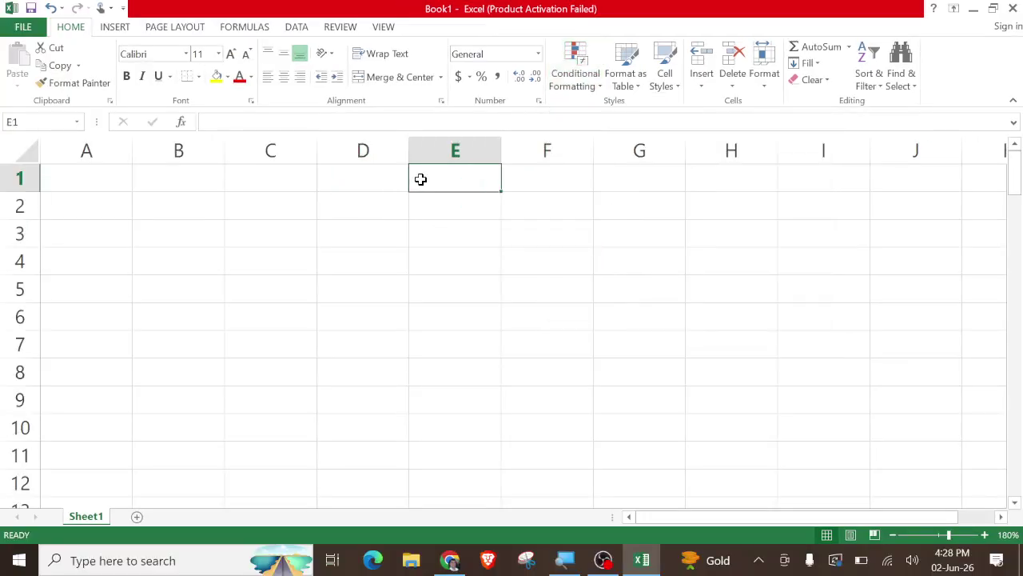
left_click(386, 184)
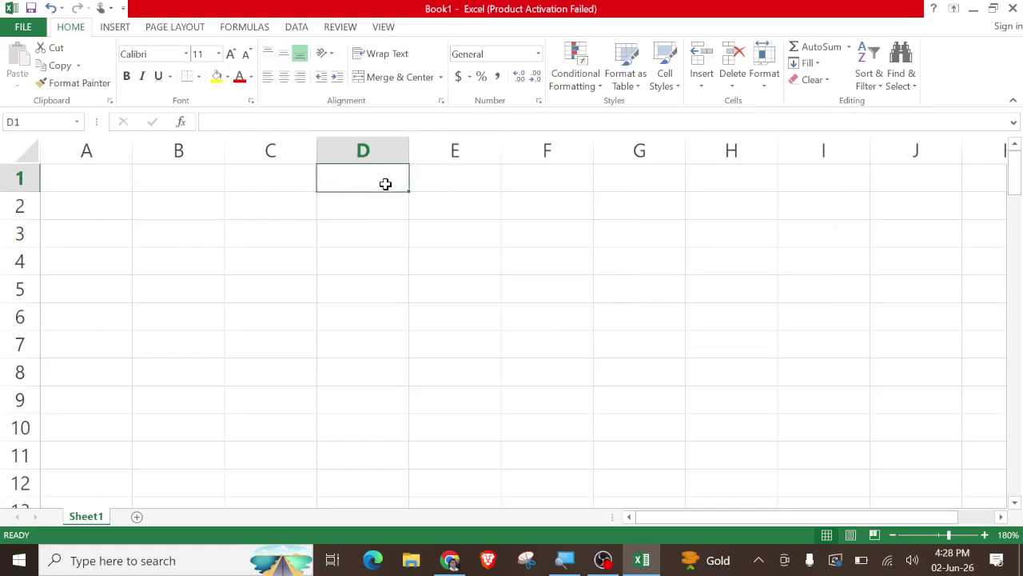
left_click(433, 181)
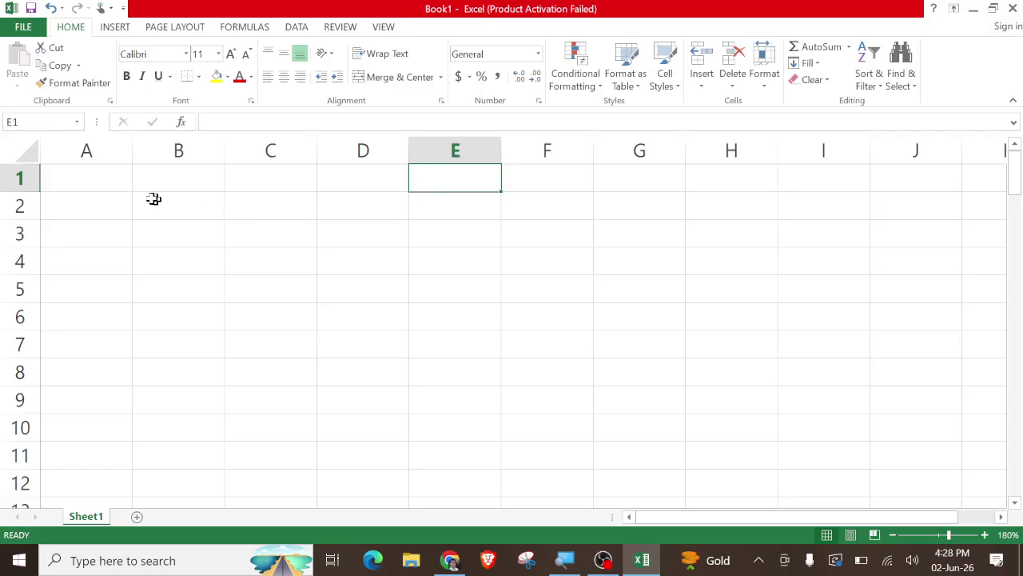
- Enter the column headings Name, Hin and Eng in cells A1 to C1
left_click(107, 183)
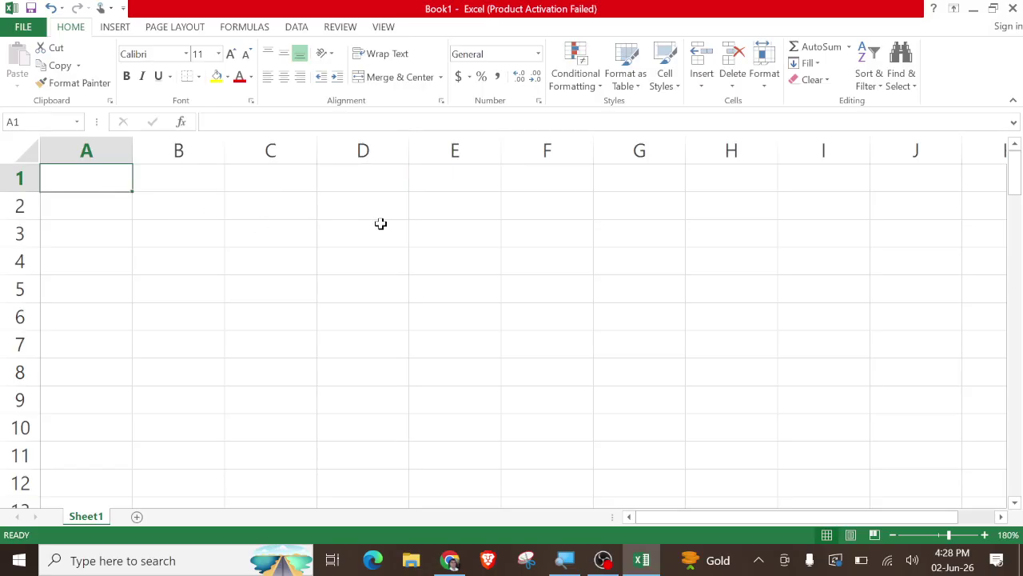
type("Name")
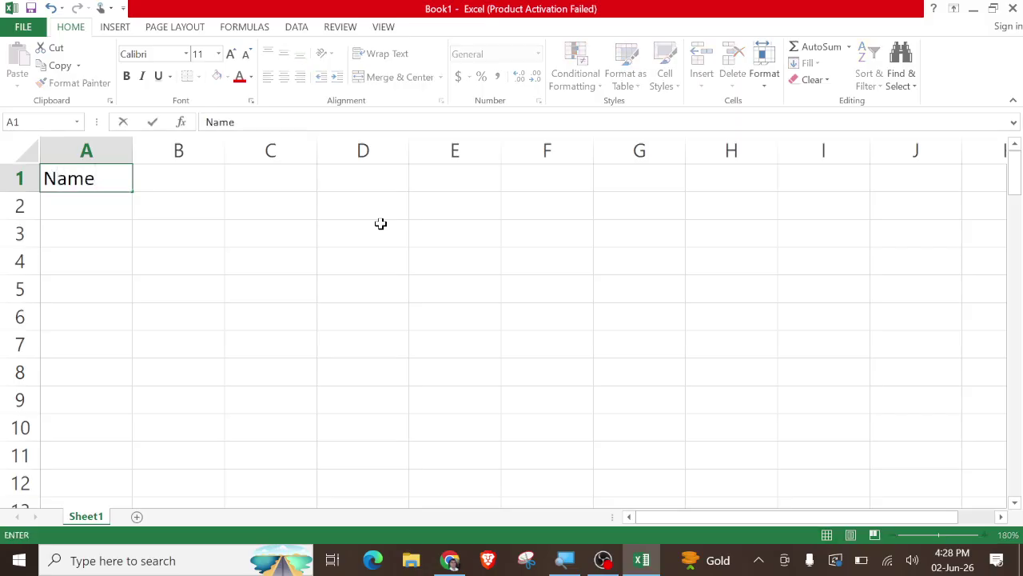
key("Tab")
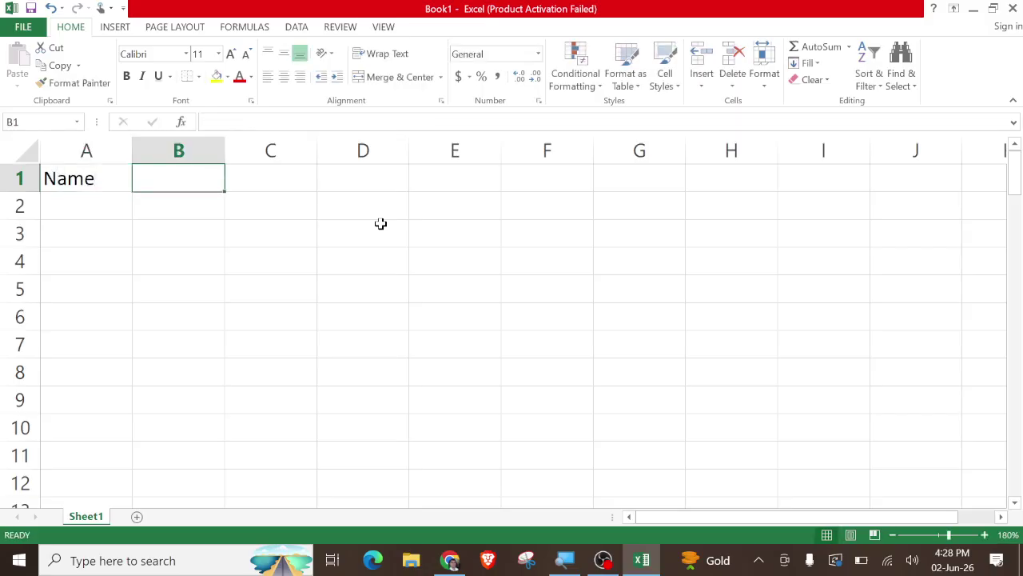
type("Hin")
key("Tab")
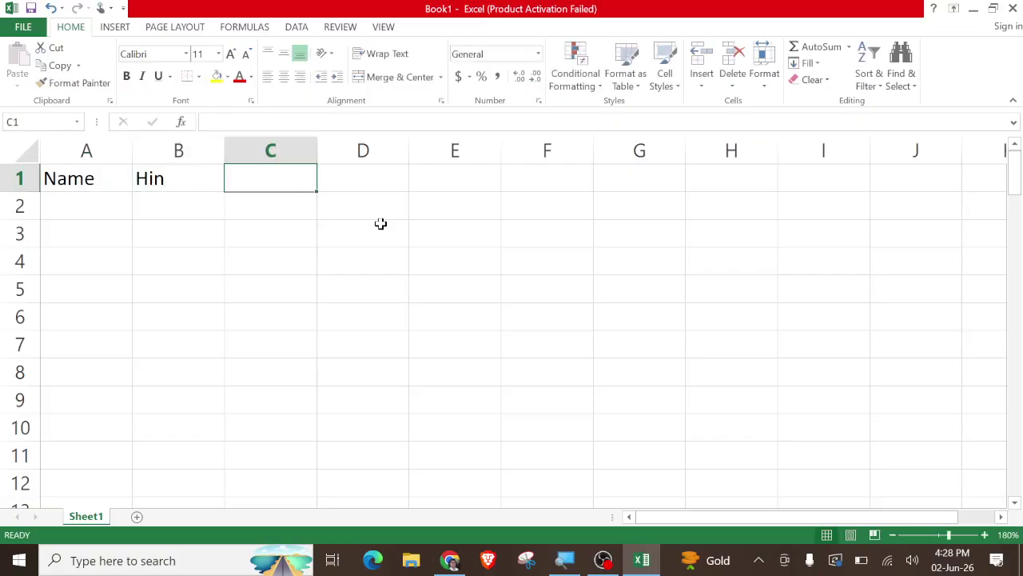
type("Eng")
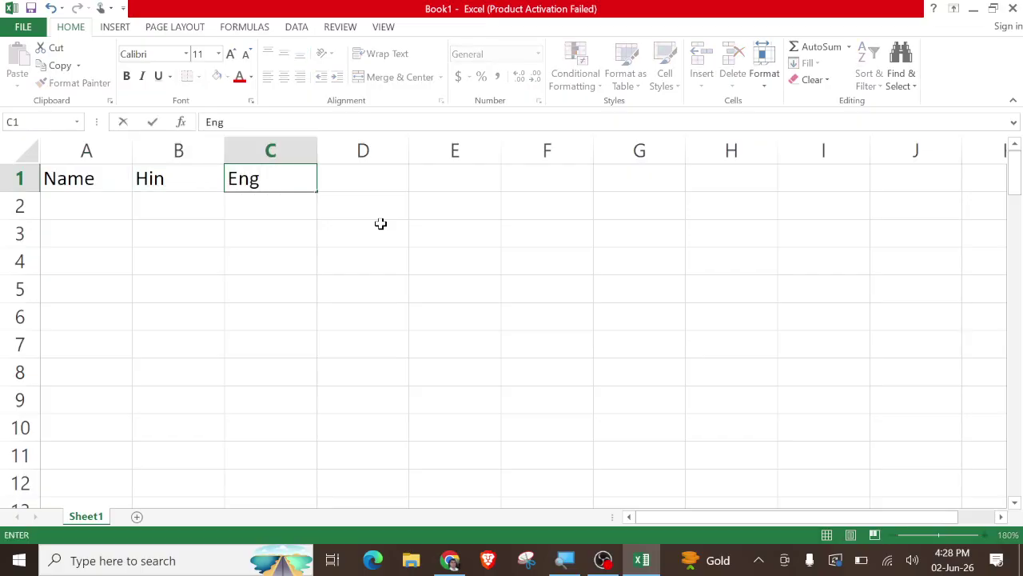
key("Tab")
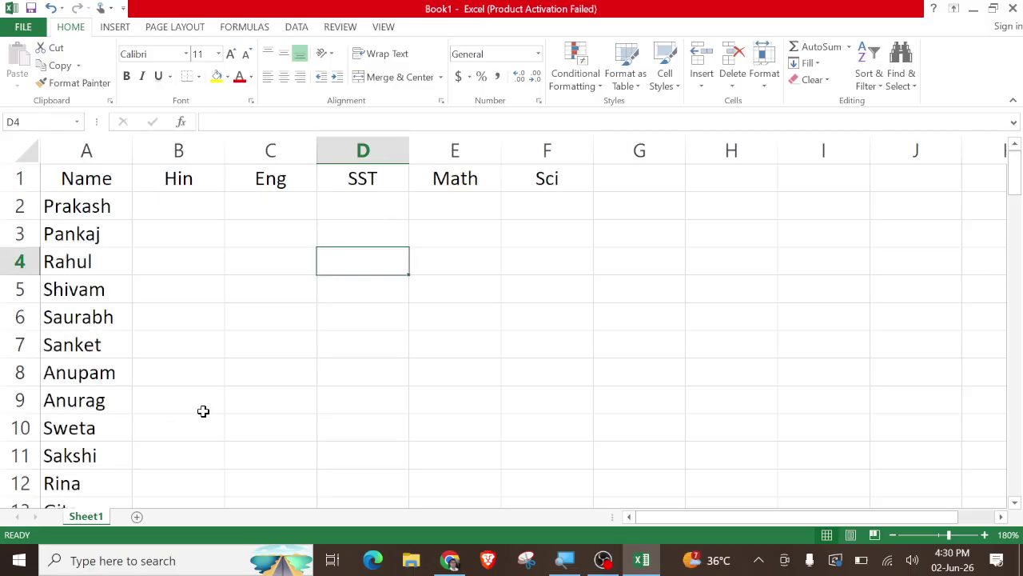
- Fill the marks range B2:F16 with random whole numbers using =RANDBETWEEN(30,99) in every cell at once
scroll(203, 411, "down", 2)
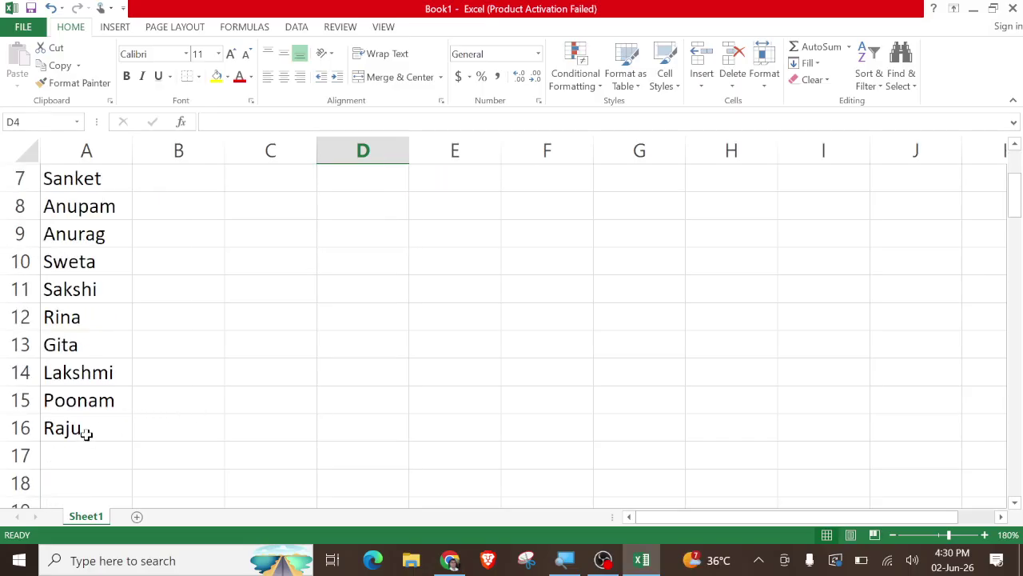
scroll(270, 395, "up", 2)
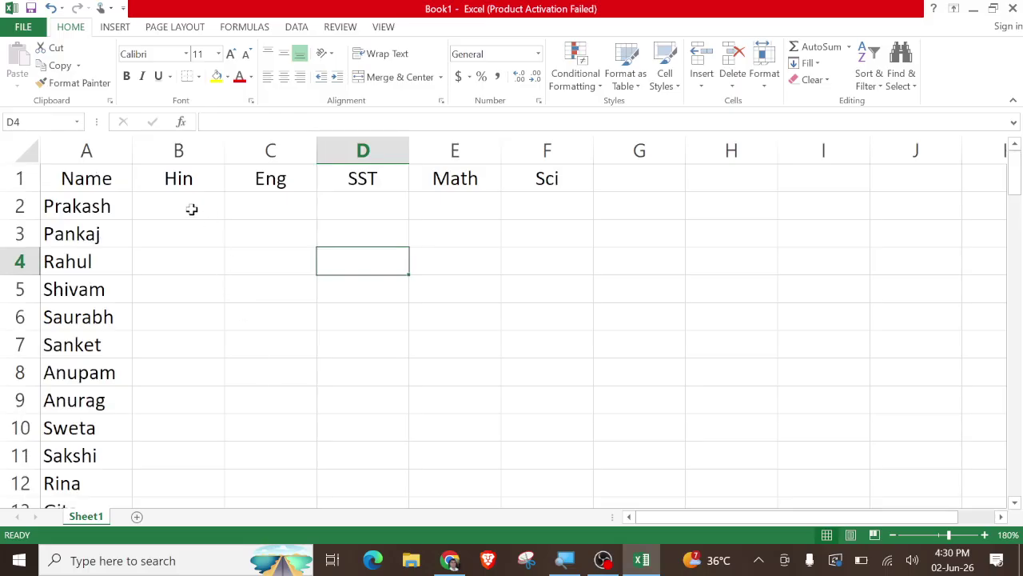
left_click_drag(192, 209, 523, 450)
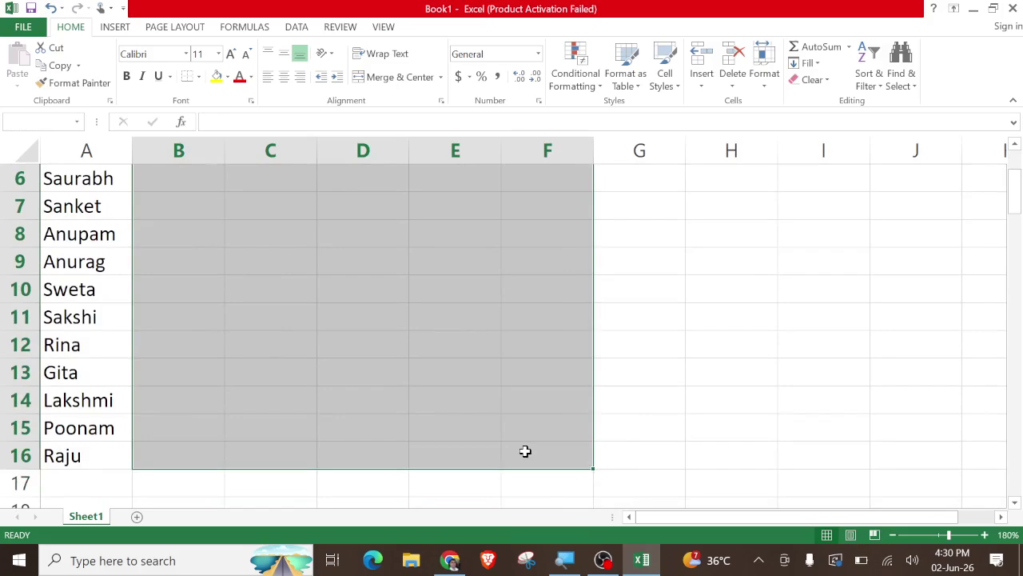
scroll(525, 451, "up", 2)
type("=")
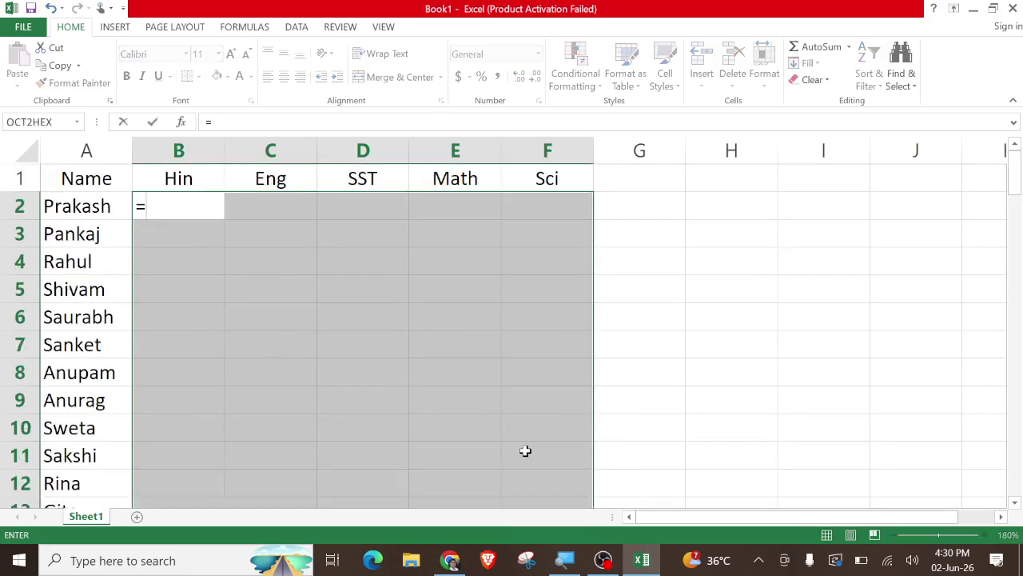
type("rand")
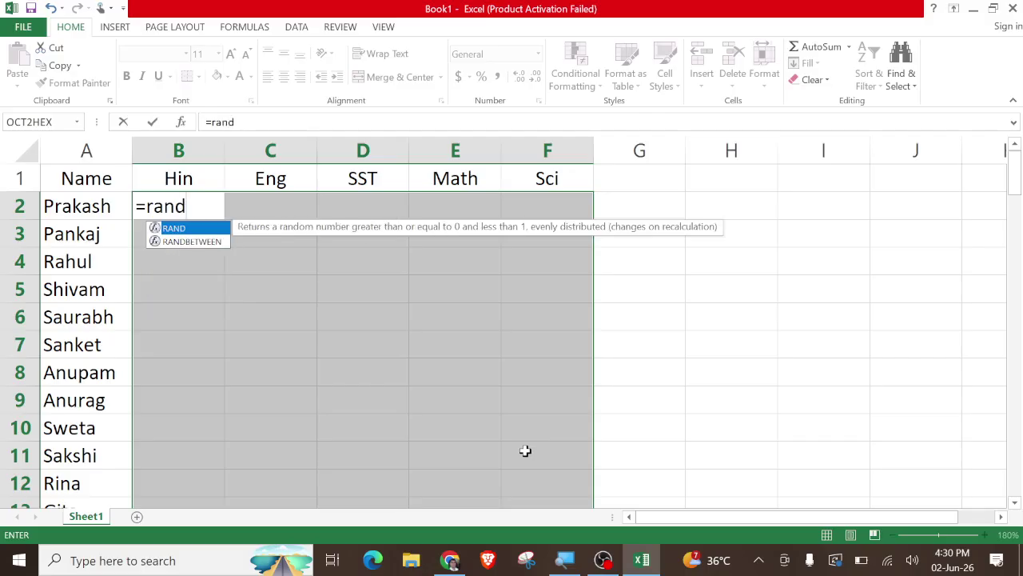
key("Down")
key("Tab")
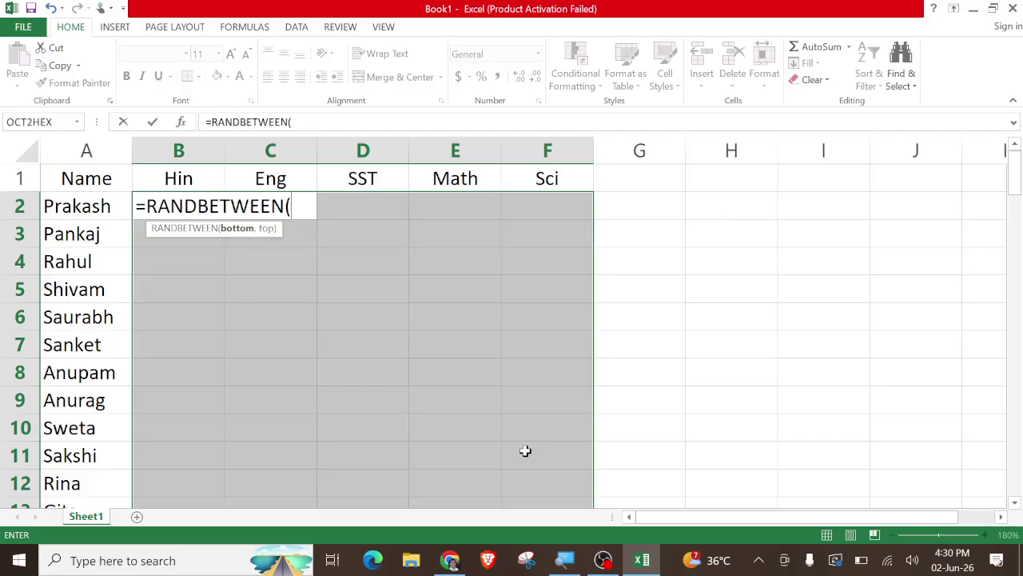
type("30,999")
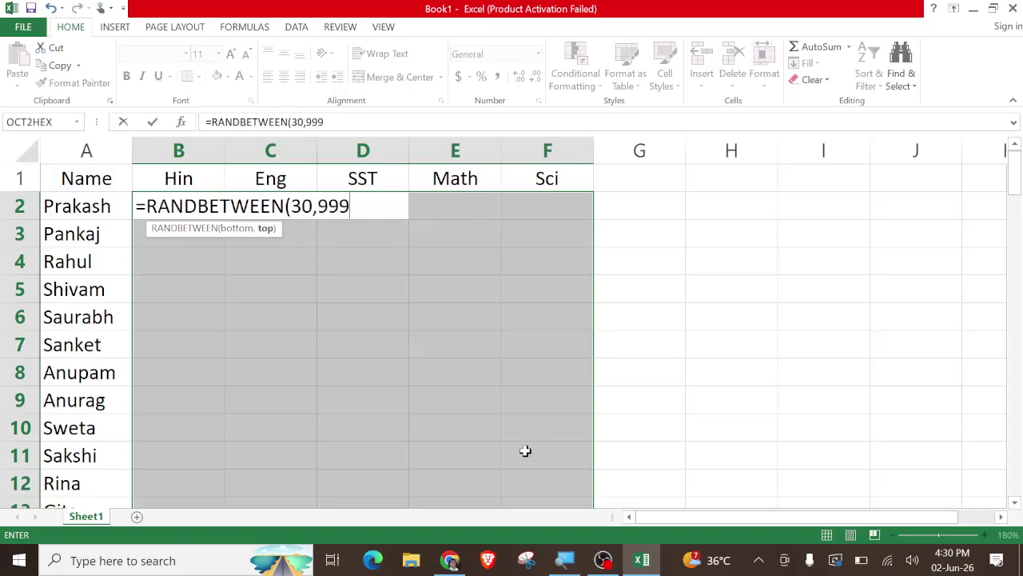
key("BackSpace")
type(")")
key("ctrl+Return")
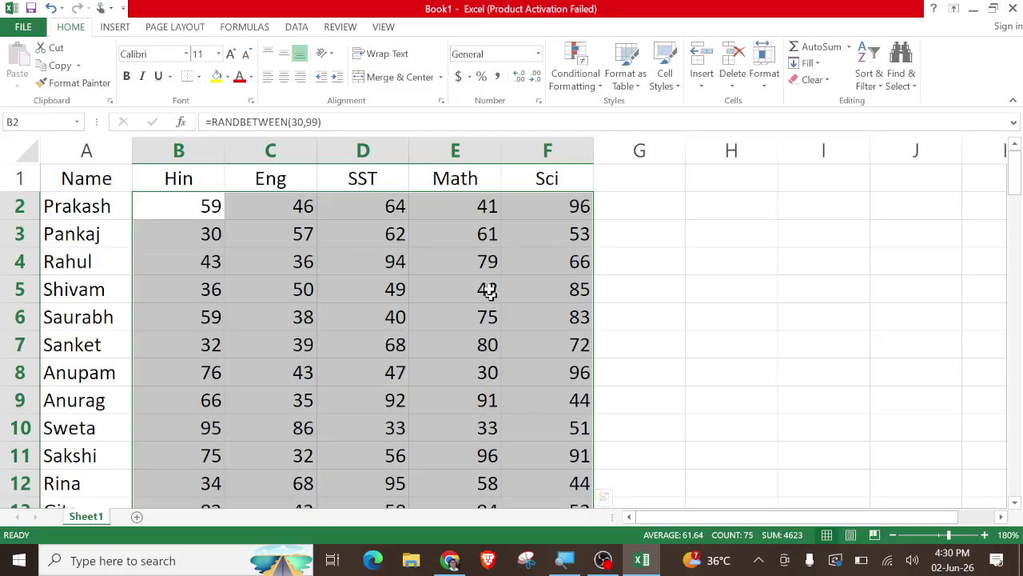
- Center the marks in B2:F16 and replace their formulas with fixed values by copying and pasting as Values
left_click(283, 77)
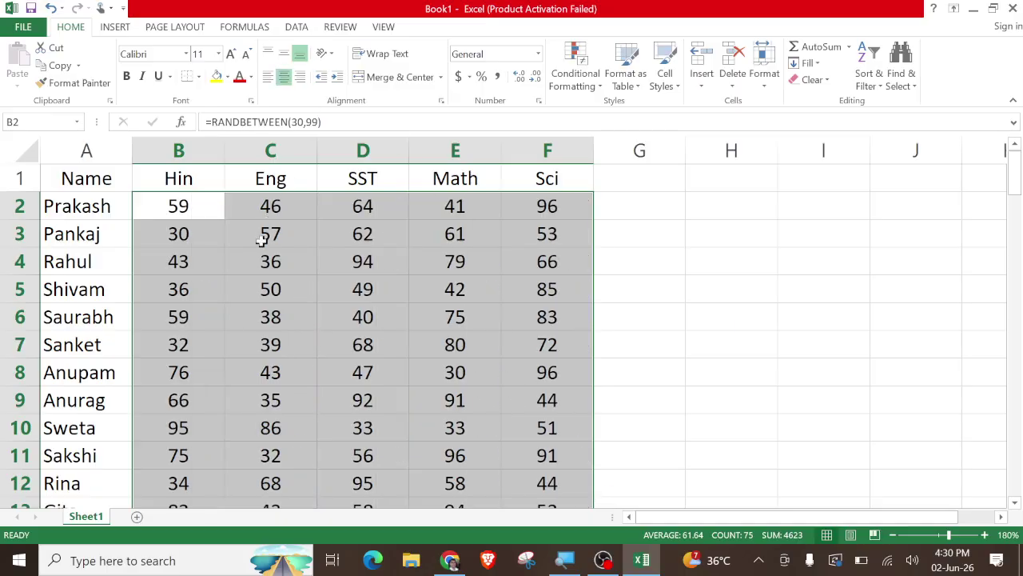
right_click(261, 240)
left_click(281, 256)
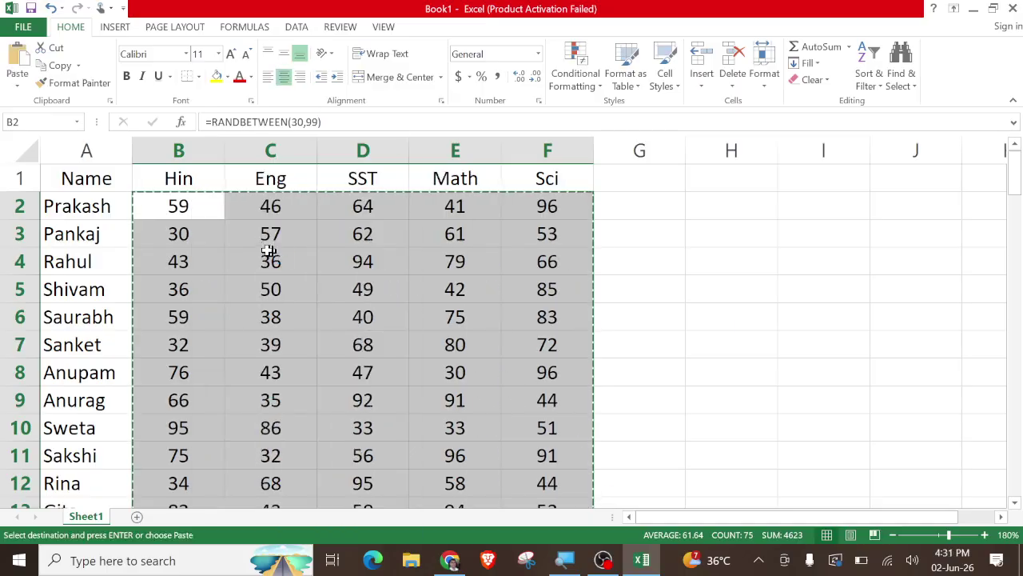
right_click(192, 223)
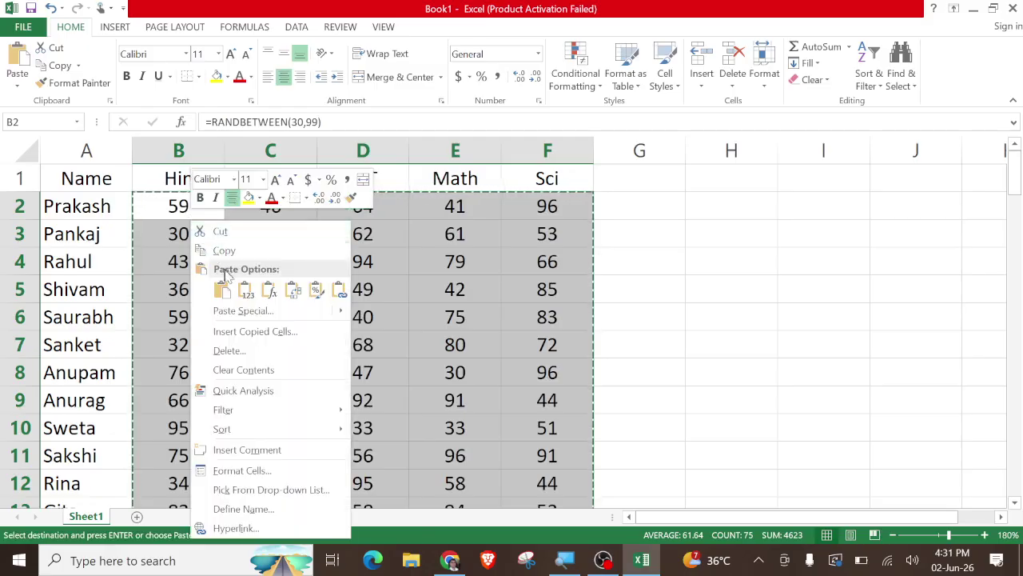
left_click(232, 312)
left_click(101, 247)
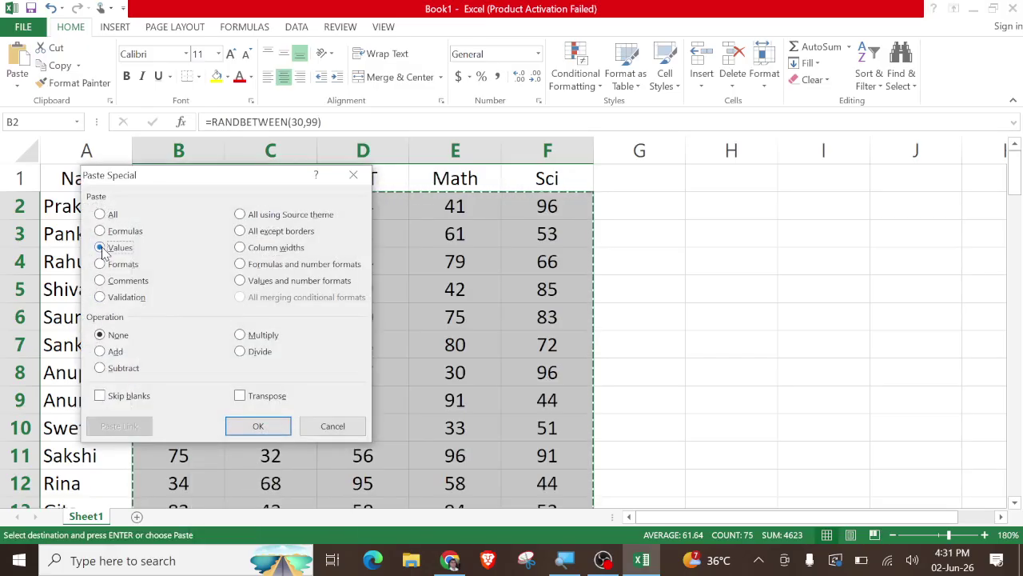
left_click(258, 426)
left_click(657, 358)
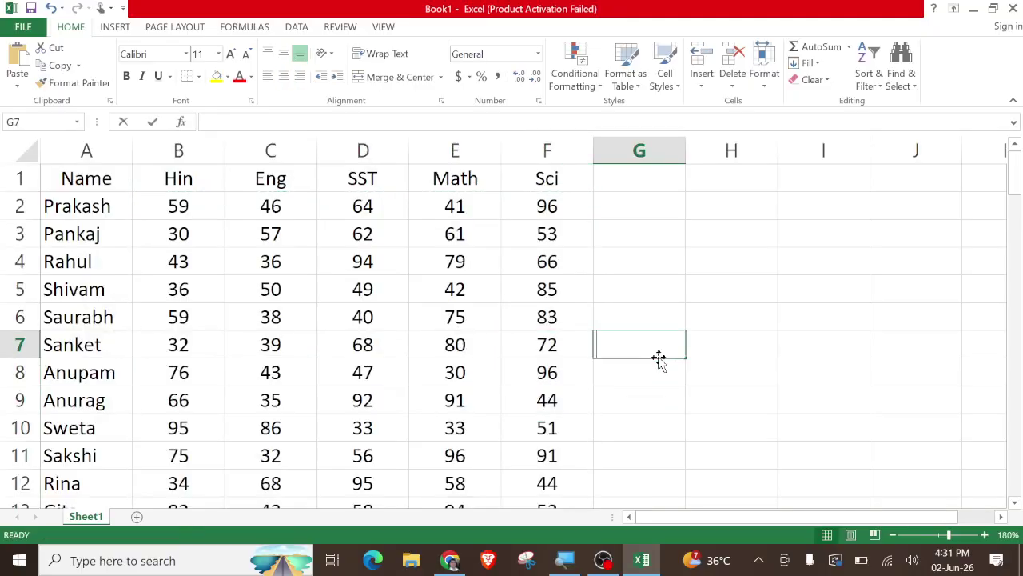
left_click(679, 315)
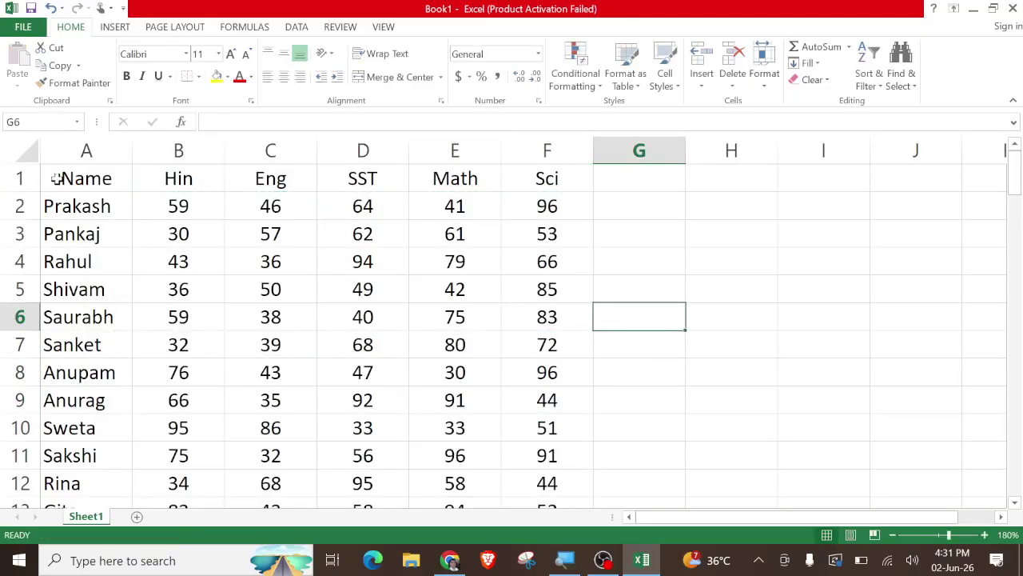
- Apply All Borders to the whole marks table, A1:F16
left_click_drag(56, 179, 471, 447)
left_click(199, 77)
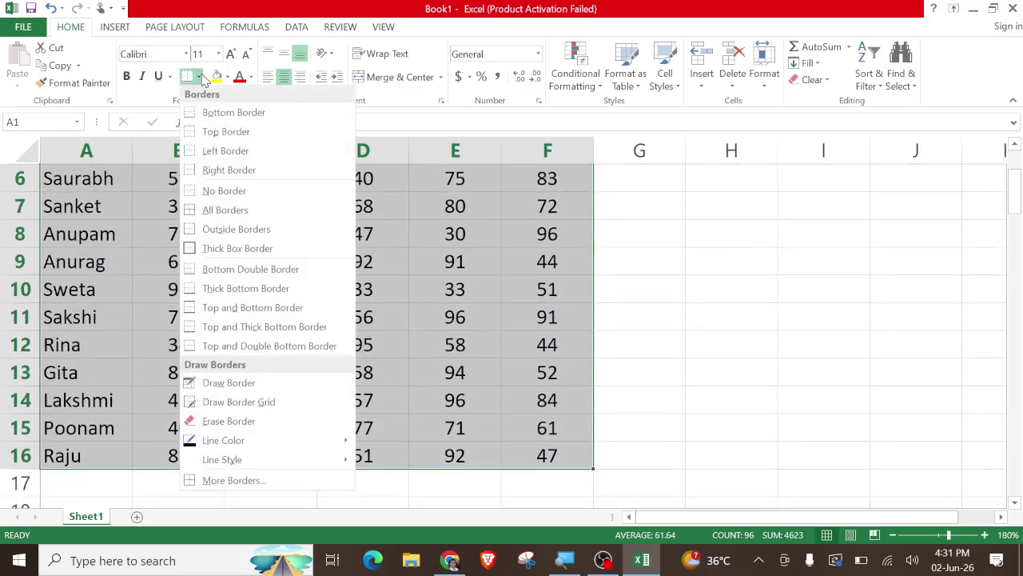
left_click(225, 209)
scroll(338, 267, "up", 2)
left_click(340, 264)
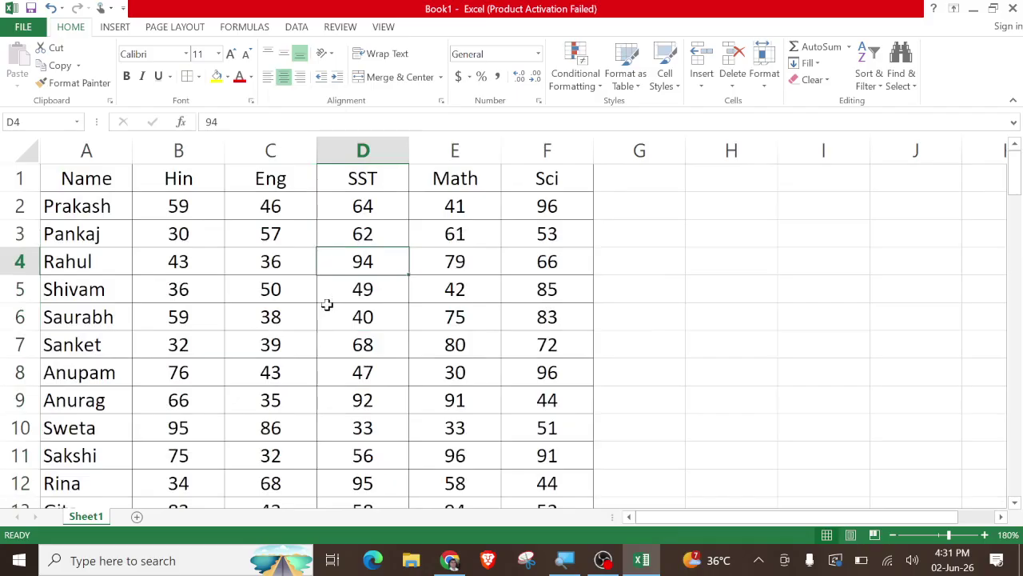
- Format the heading row A1:F1 with a light green fill and bold text
left_click_drag(73, 182, 546, 177)
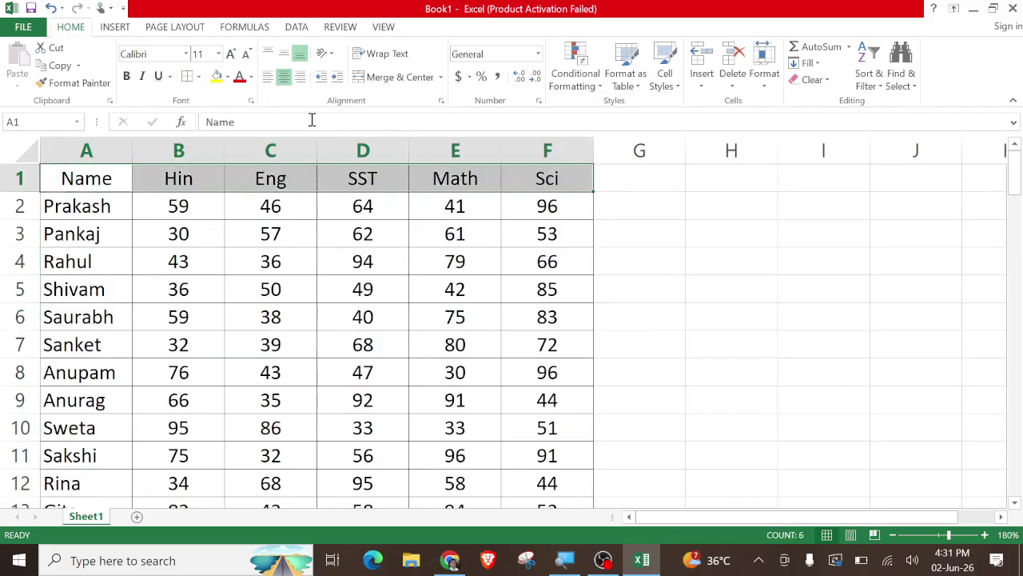
left_click(227, 77)
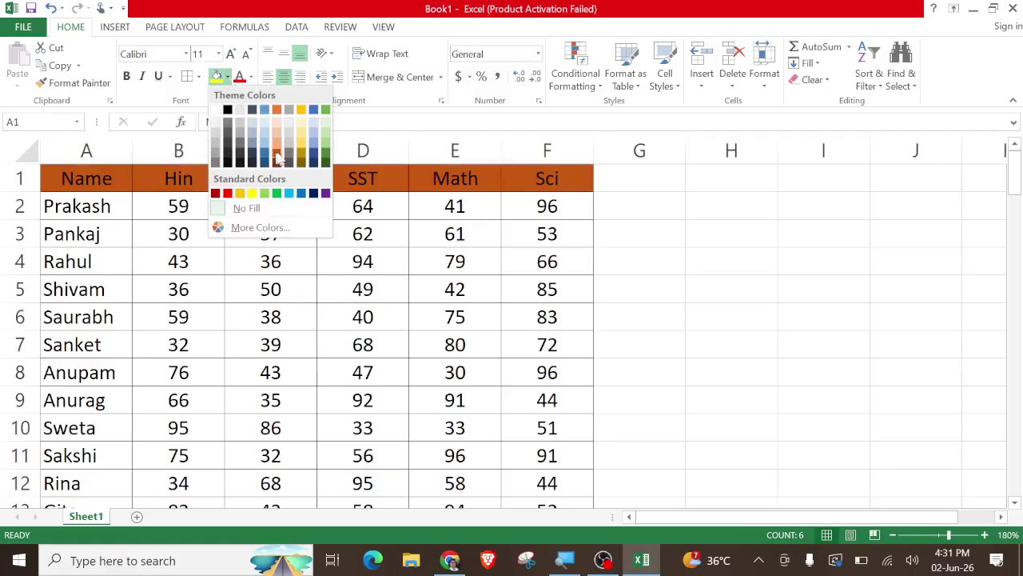
left_click(326, 143)
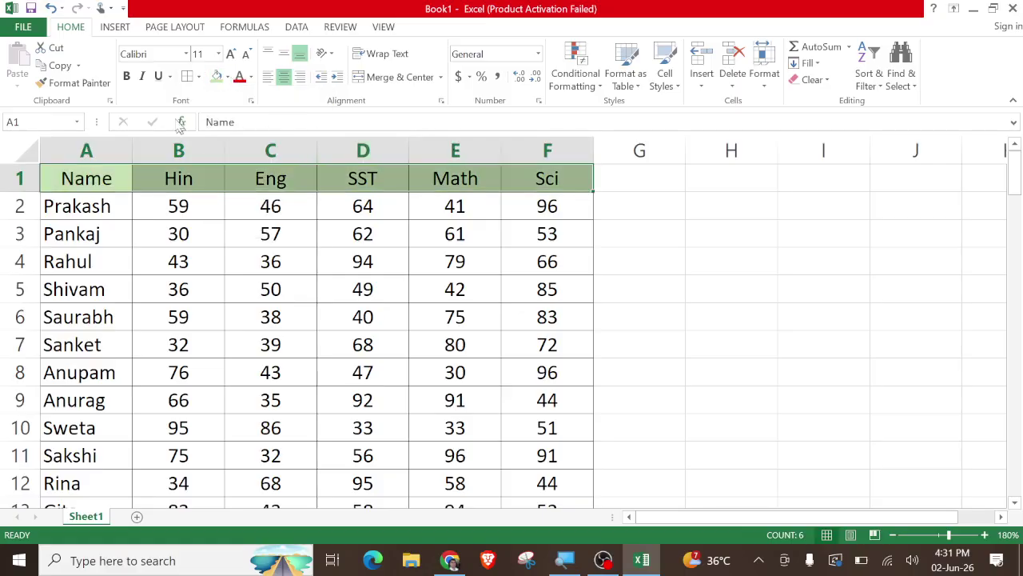
left_click(343, 237)
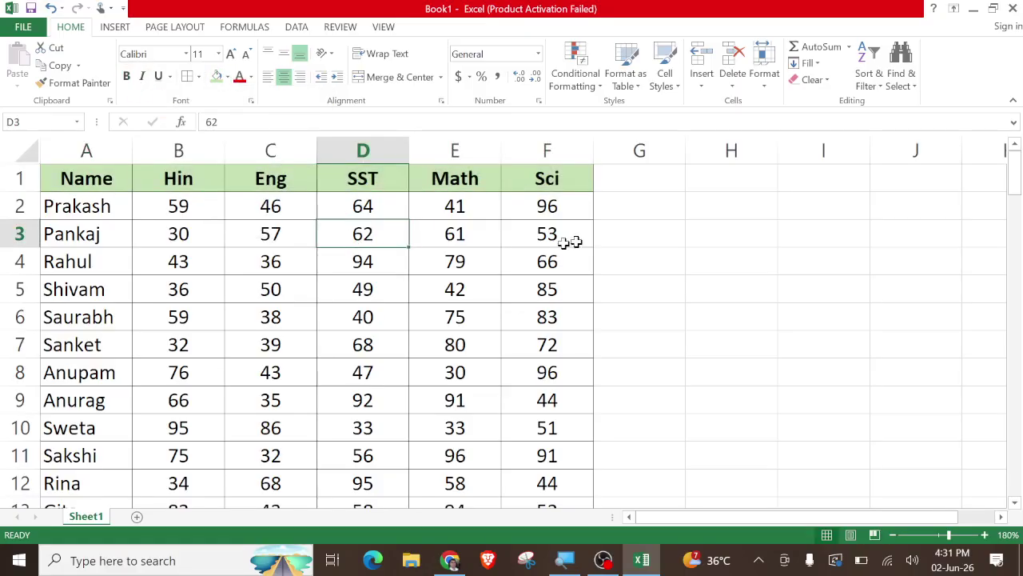
- Add the heading Total in cell G1, next to the Sci column
left_click(642, 183)
type("Total")
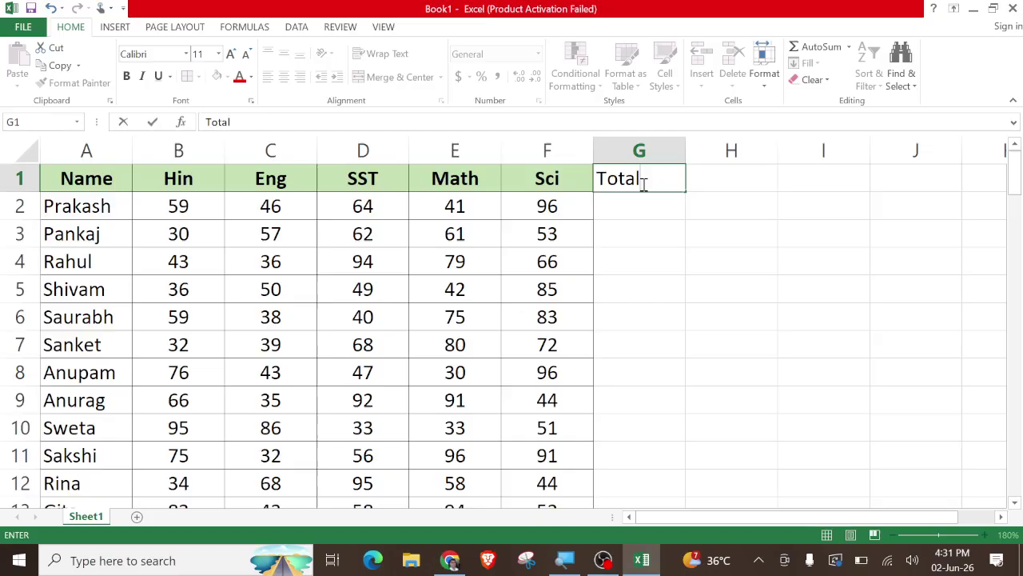
key("Return")
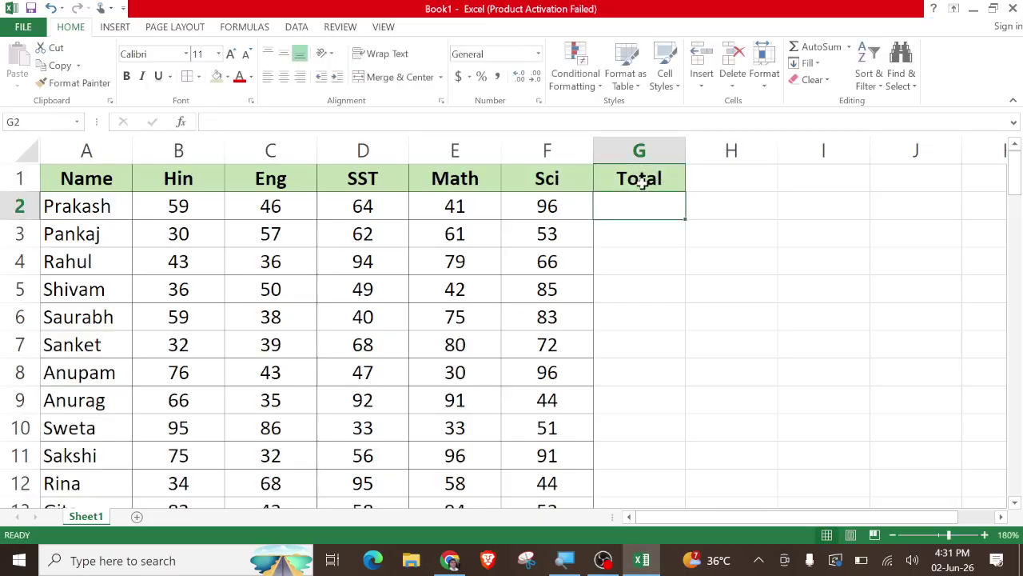
left_click_drag(644, 218, 637, 457)
scroll(638, 457, "up", 2)
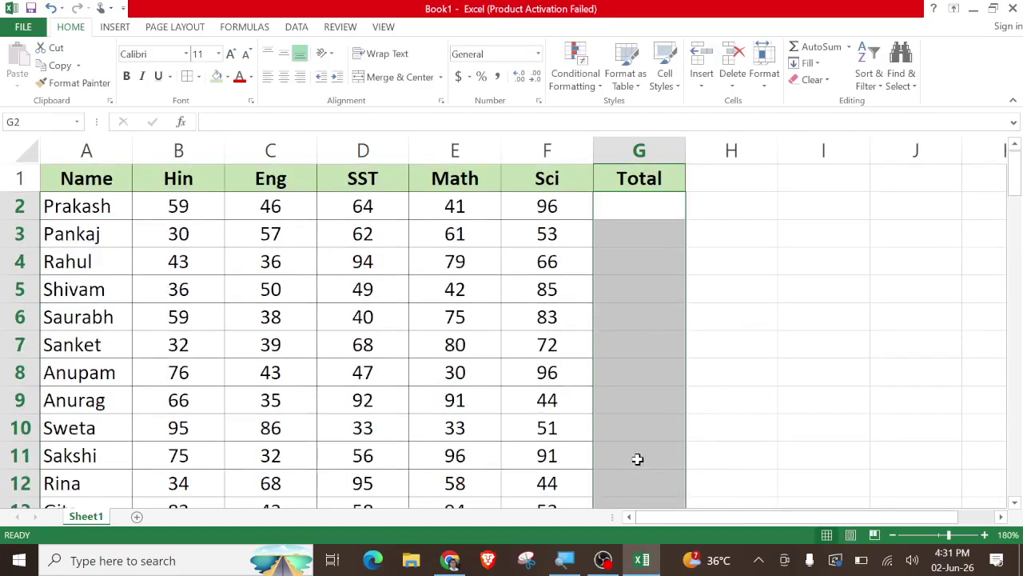
left_click(760, 262)
- Calculate the totals in G2:G16 by entering =SUM(B2:F2) in G2 and filling it down the column
left_click(653, 209)
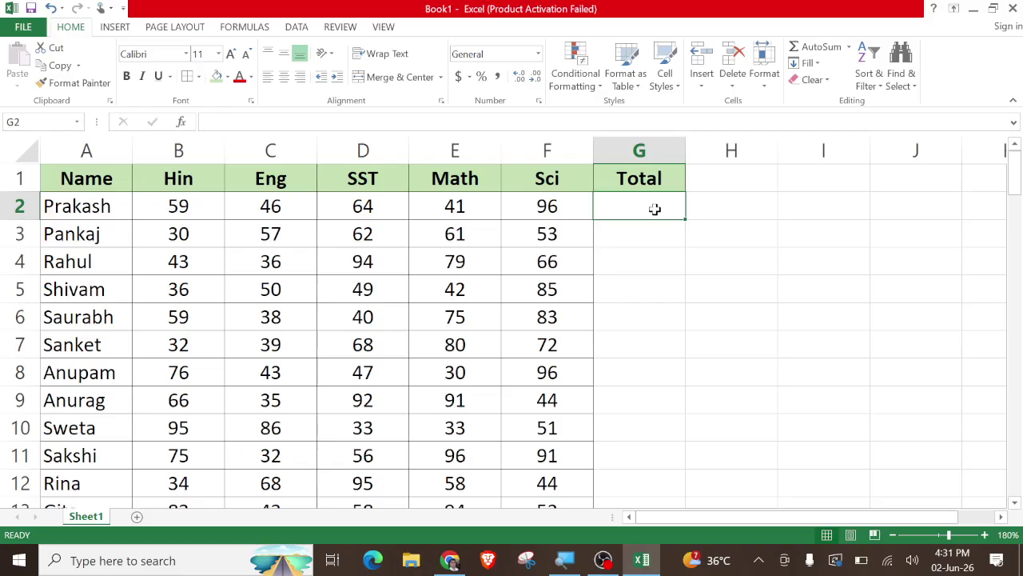
type("=sum")
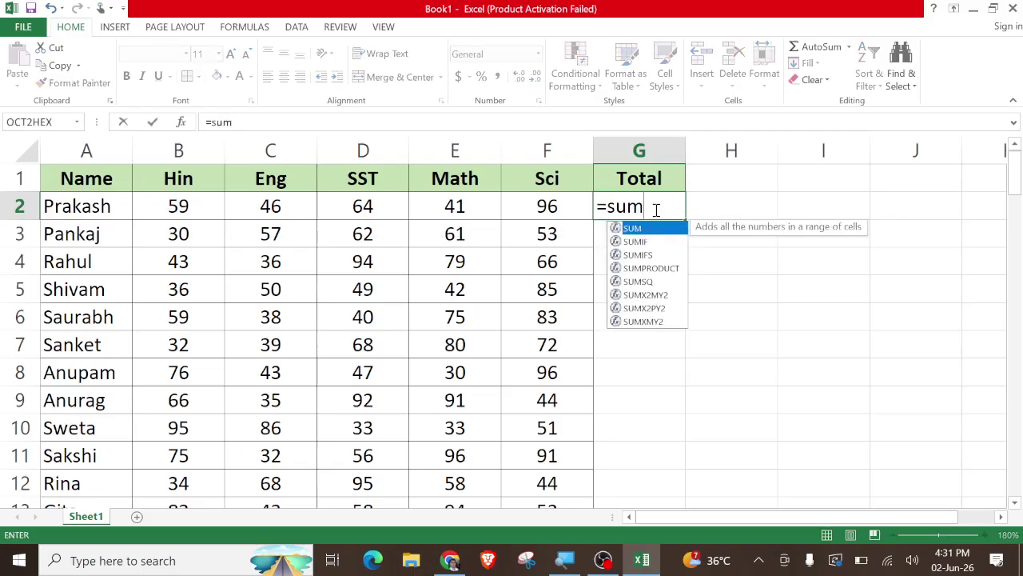
key("Tab")
left_click_drag(152, 205, 523, 206)
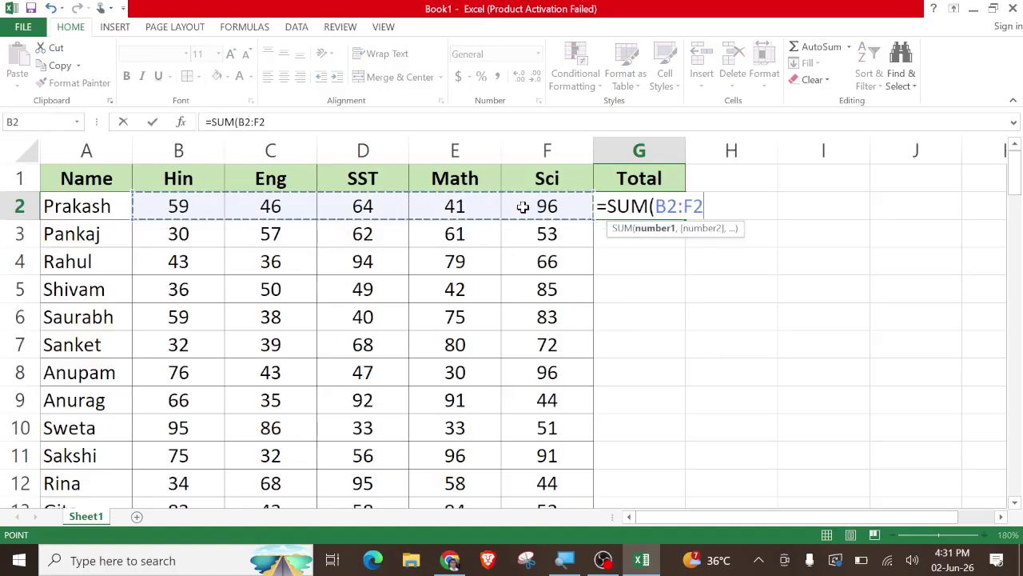
type(")")
key("Return")
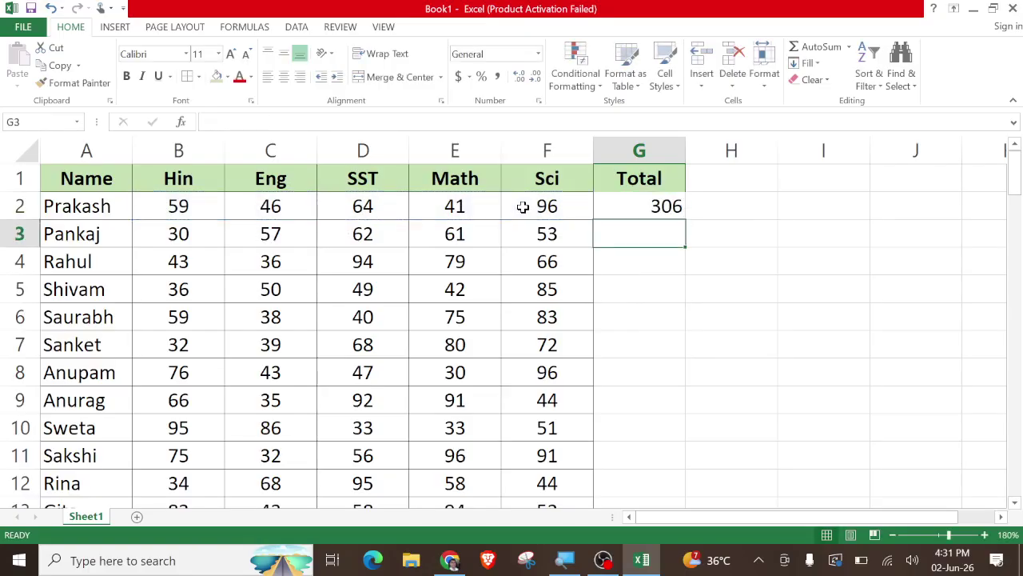
left_click(638, 207)
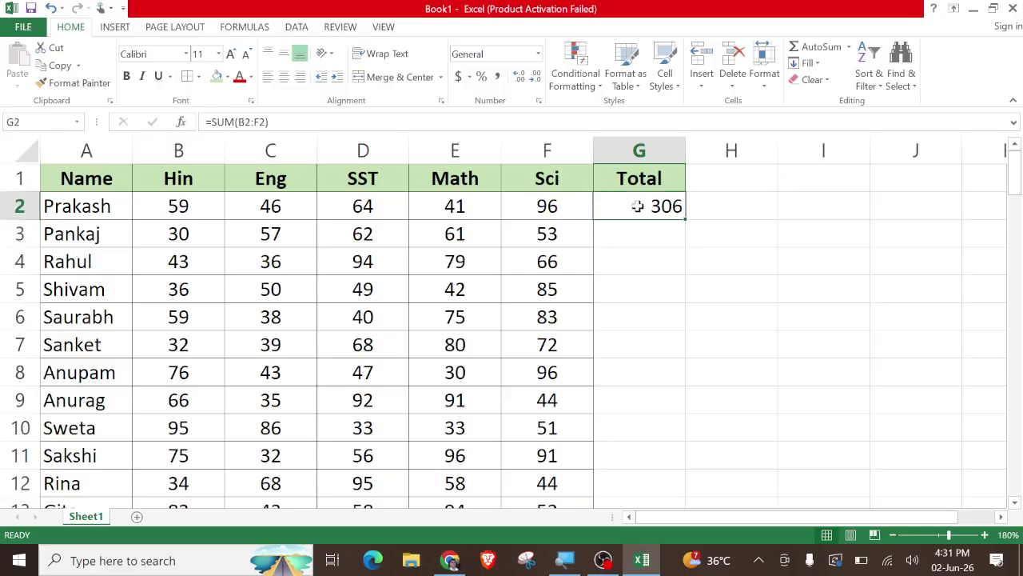
left_click_drag(686, 219, 677, 467)
scroll(668, 441, "up", 2)
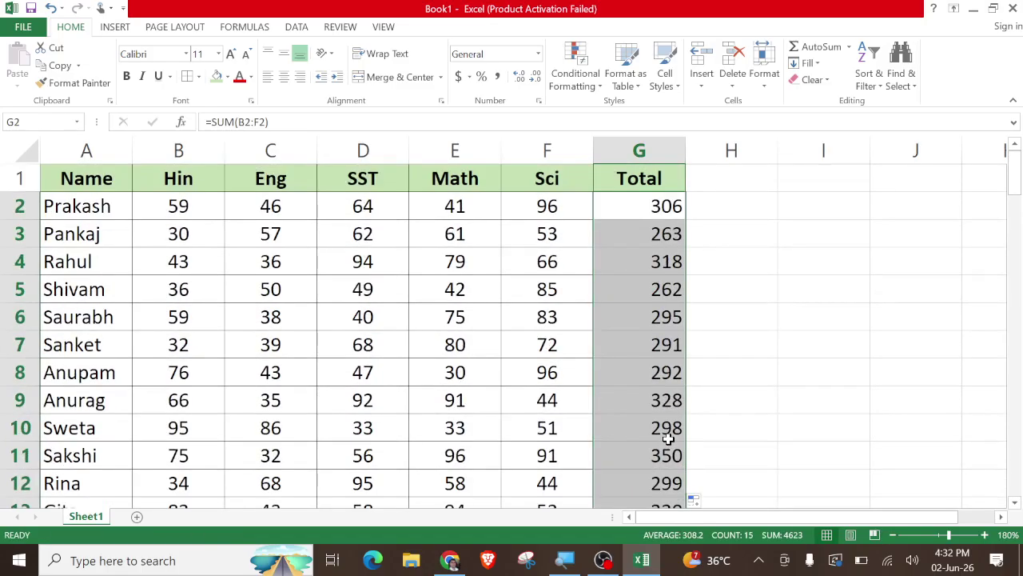
- Clear the totals in G2:G16 and recalculate them all at once by applying AutoSum to B2:G16
key("Delete")
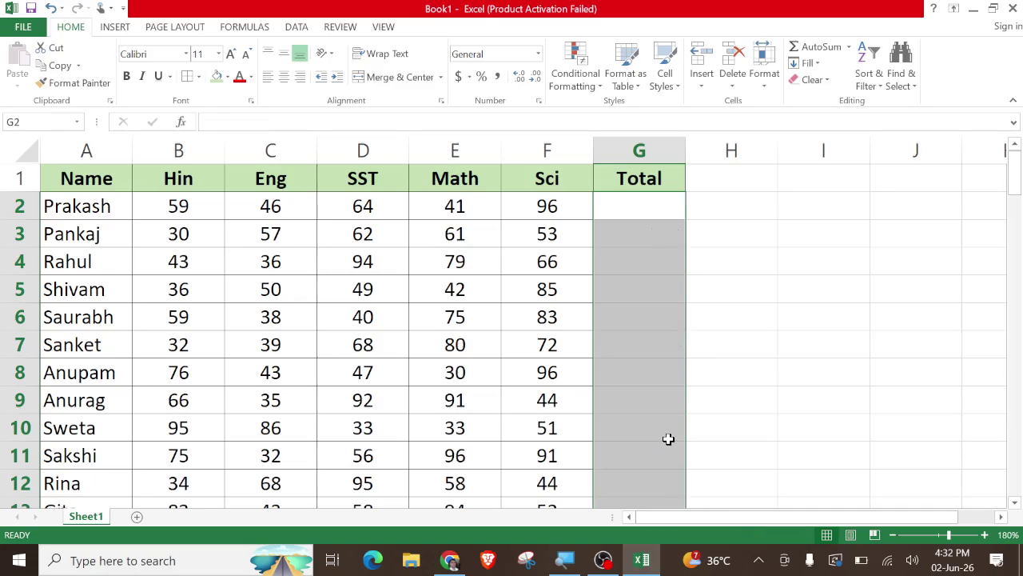
left_click(648, 322)
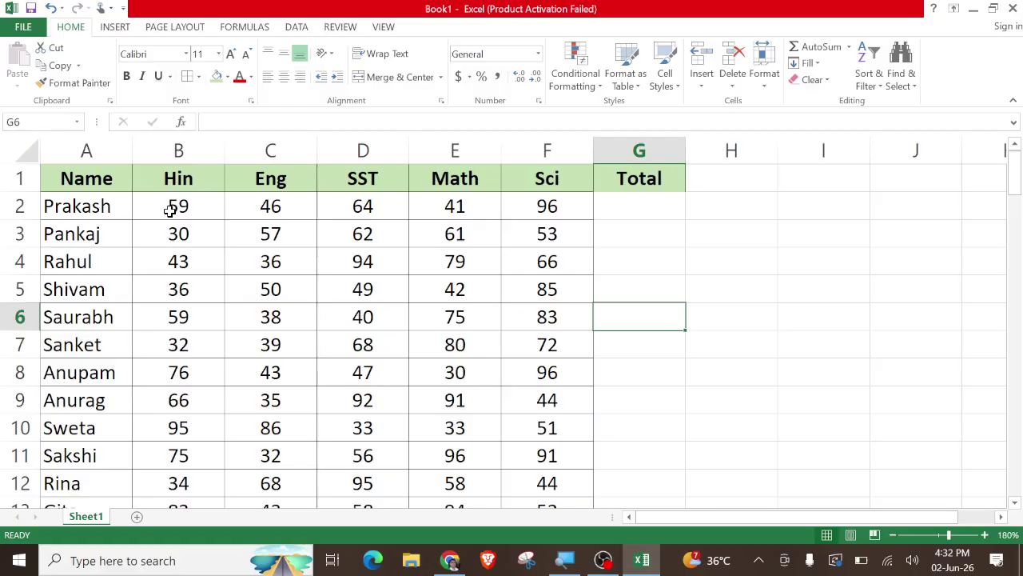
mouse_move(171, 210)
left_mouse_down()
mouse_move(370, 207)
mouse_move(521, 228)
mouse_move(519, 377)
mouse_move(541, 488)
mouse_move(549, 455)
mouse_move(613, 451)
left_mouse_up()
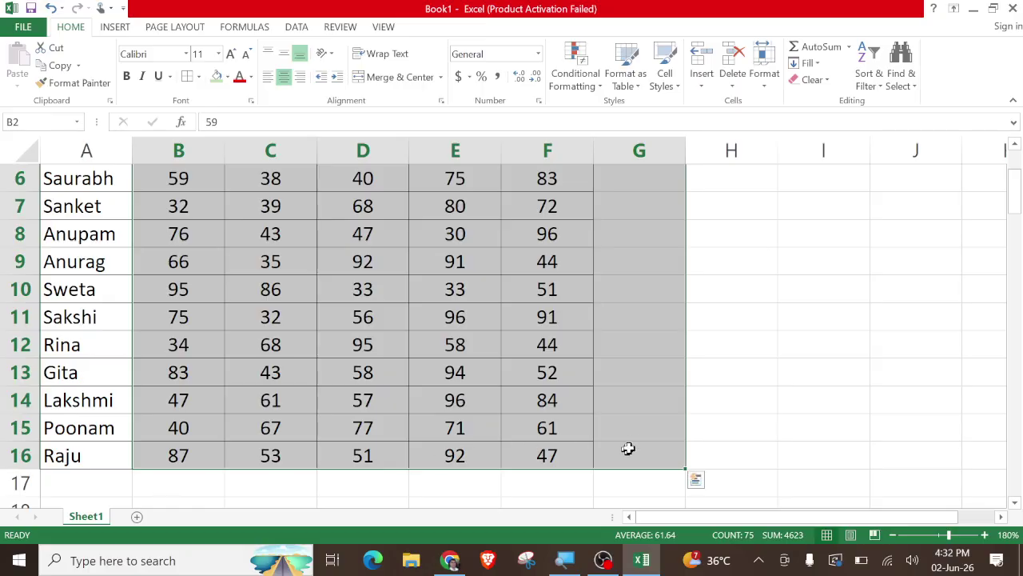
scroll(632, 444, "up", 2)
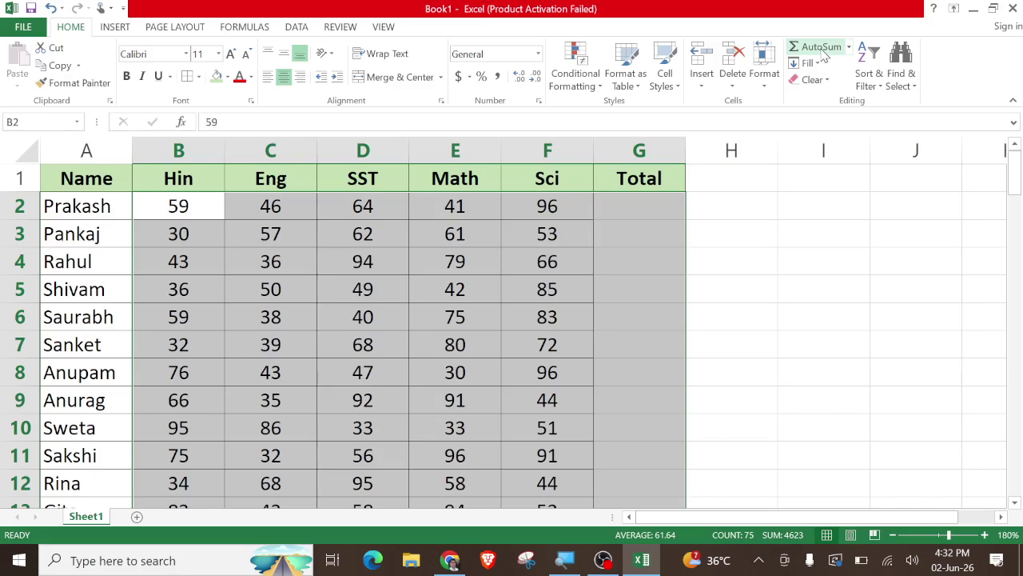
left_click(821, 48)
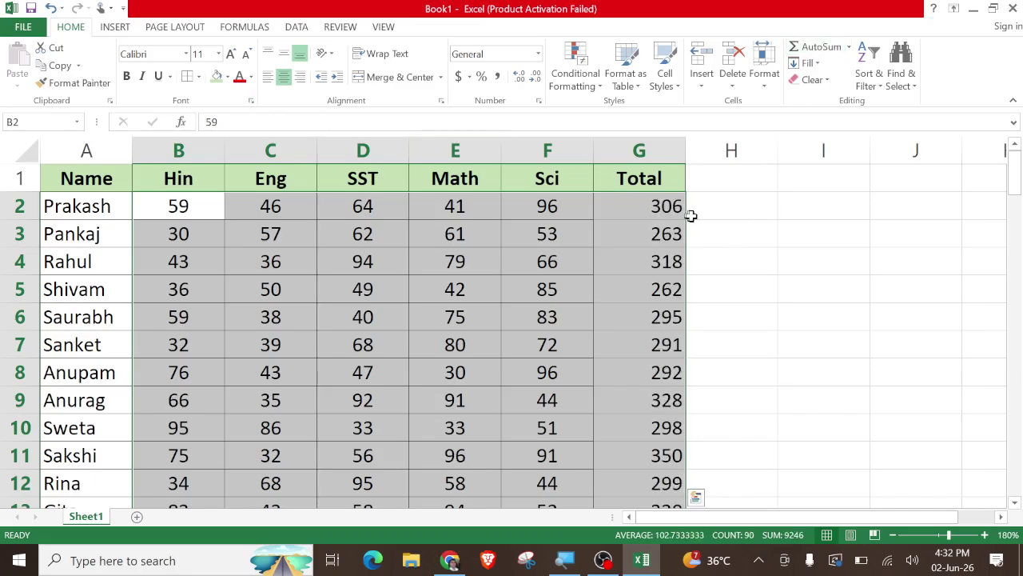
left_click(771, 235)
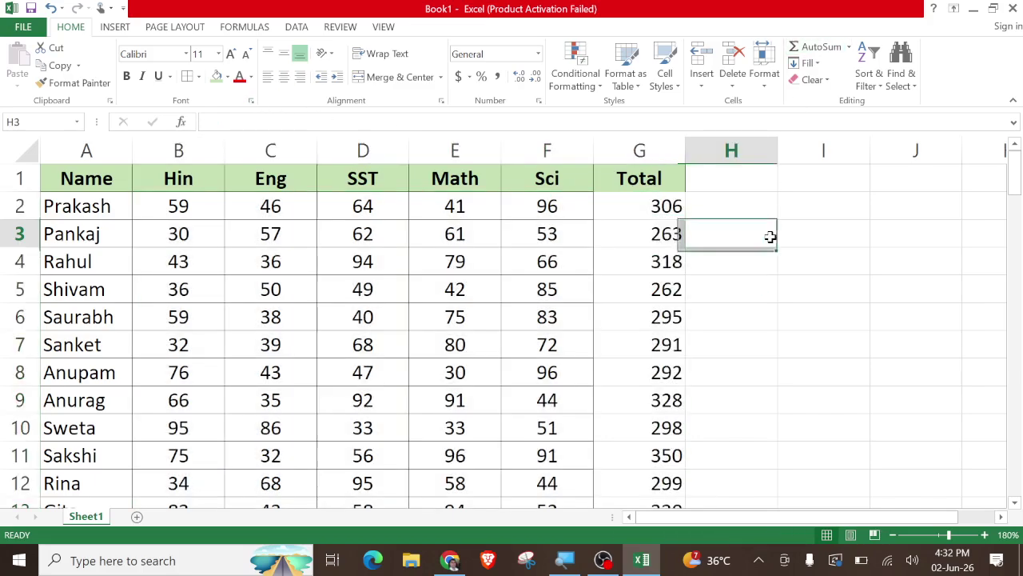
- Inspect the formula behind the first total in G2 without changing it
left_click(638, 203)
double_click(639, 203)
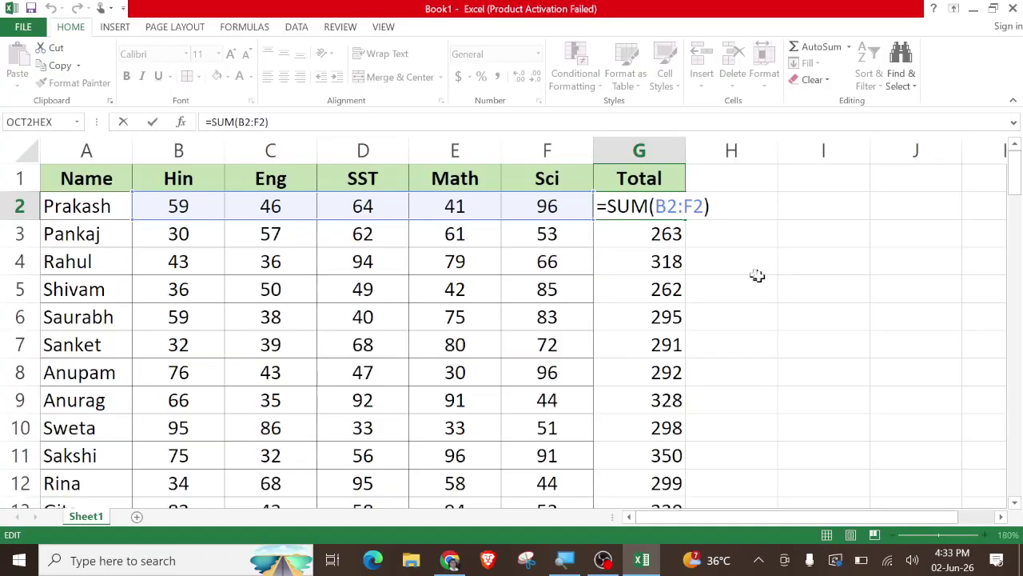
key("ctrl+Return")
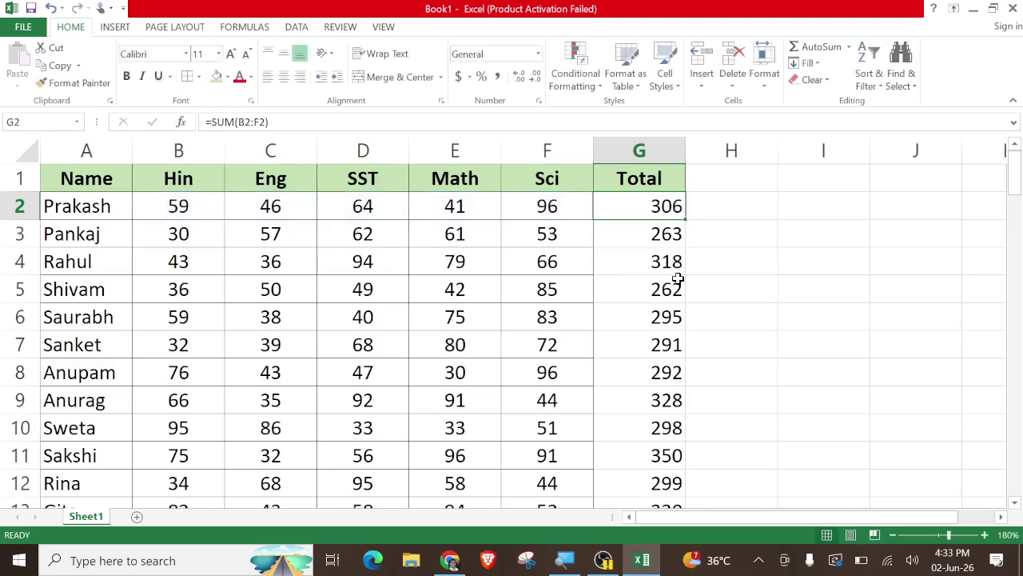
left_click(724, 286)
- Center the Total column contents in G1:G16
left_click_drag(634, 203, 635, 232)
left_click_drag(637, 168, 631, 455)
left_click(285, 80)
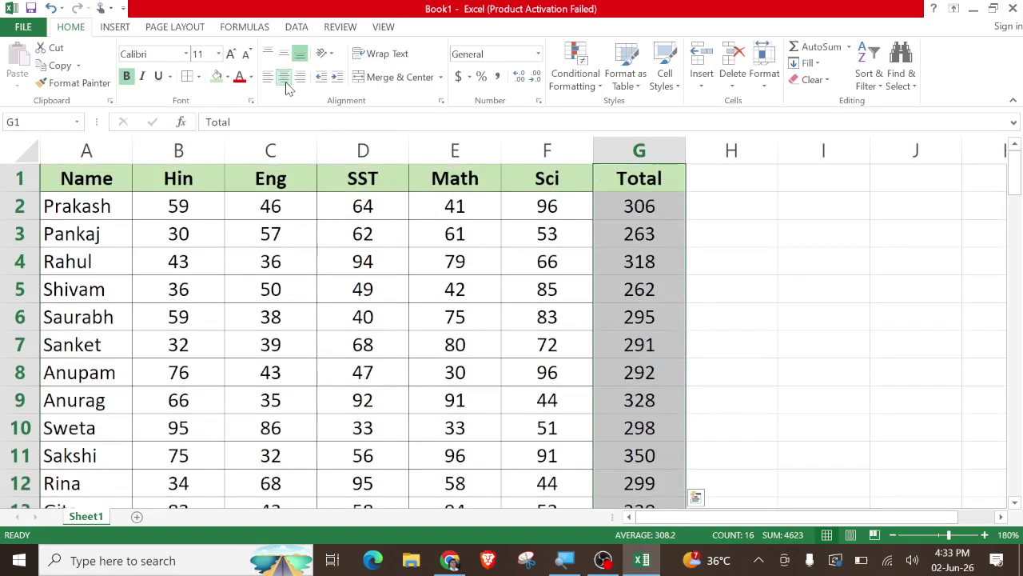
left_click(482, 308)
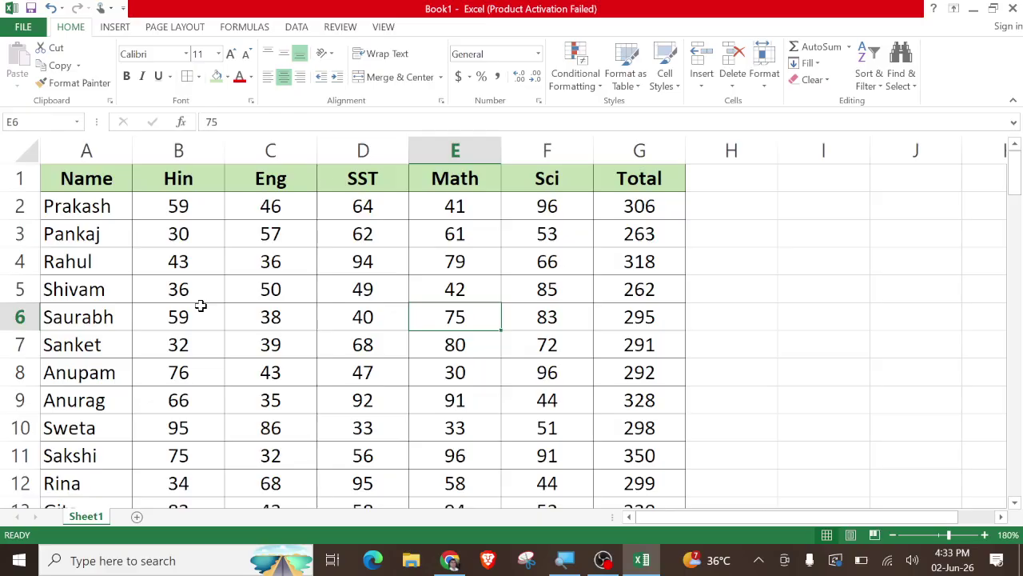
left_click(574, 76)
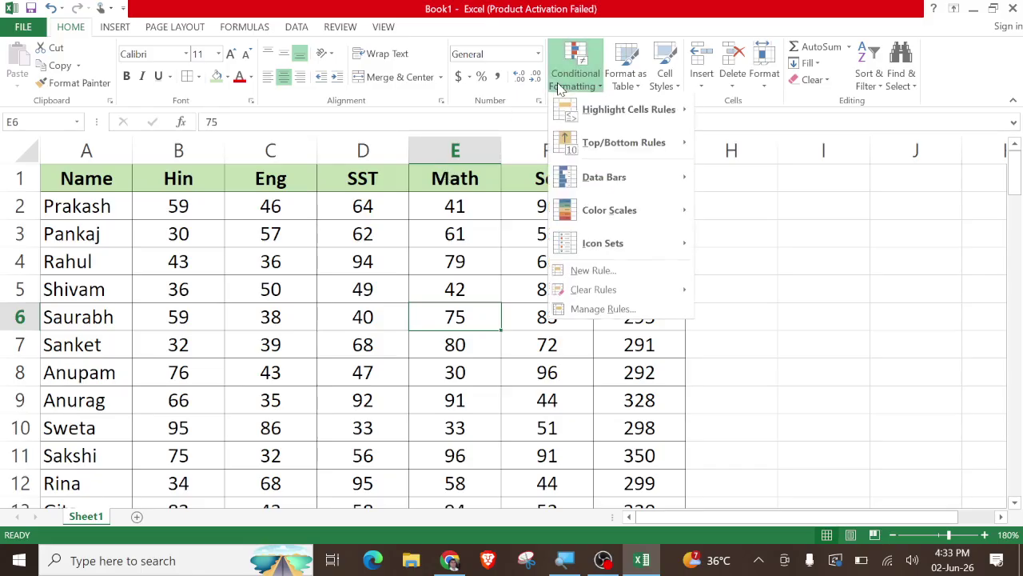
mouse_move(605, 145)
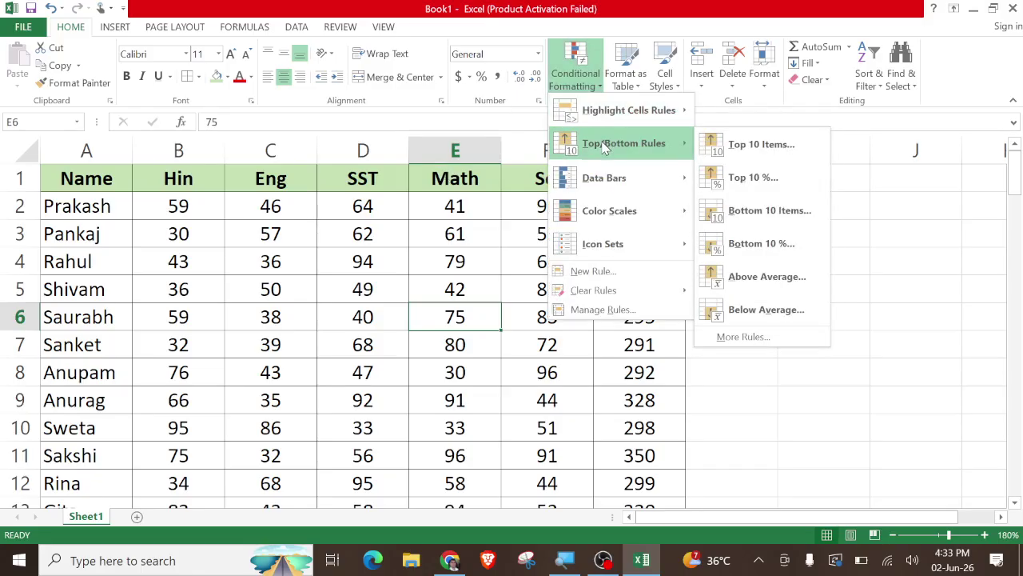
left_click(349, 336)
left_click(359, 348)
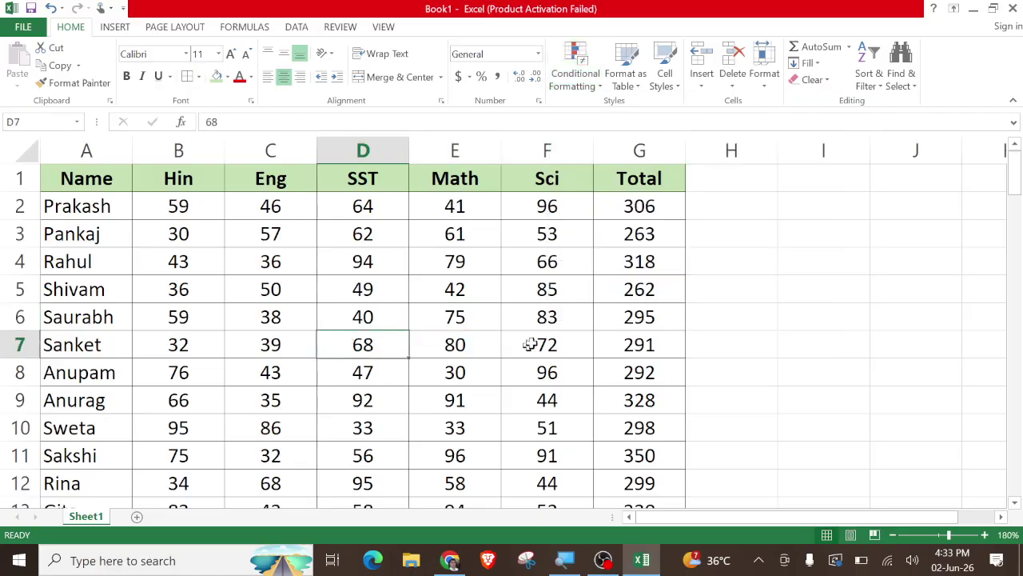
- Apply a Top 10 Items conditional formatting rule to G2:G16 with Light Red Fill with Dark Red Text, and review the highlighted totals
left_click_drag(639, 206, 640, 450)
scroll(640, 449, "up", 2)
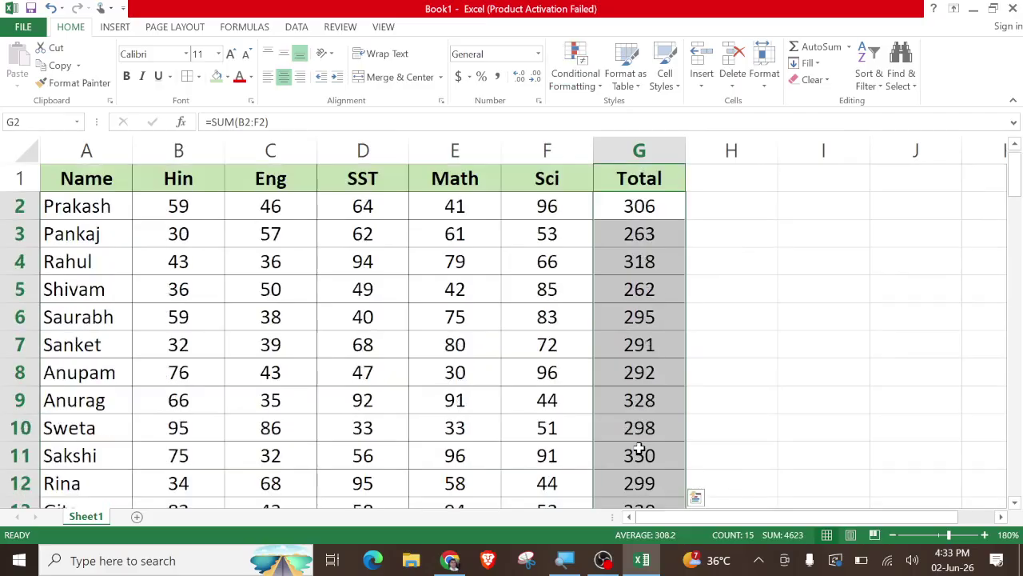
left_click(576, 76)
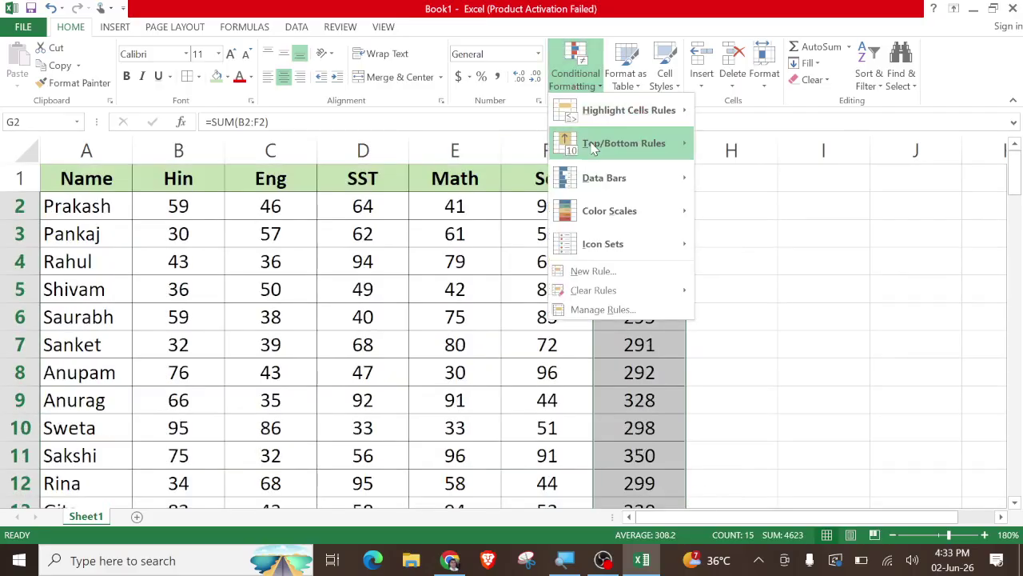
mouse_move(593, 149)
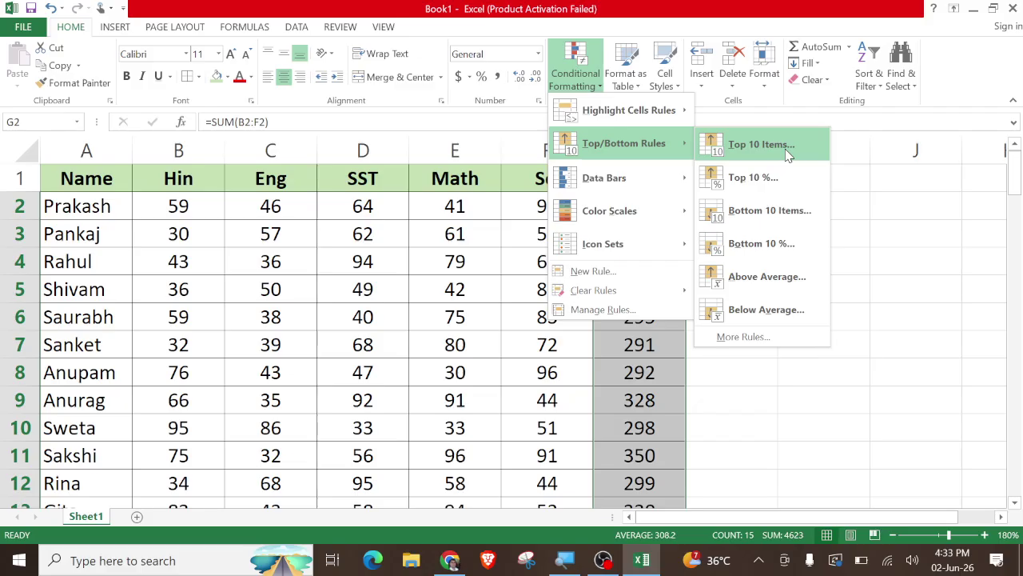
left_click(788, 155)
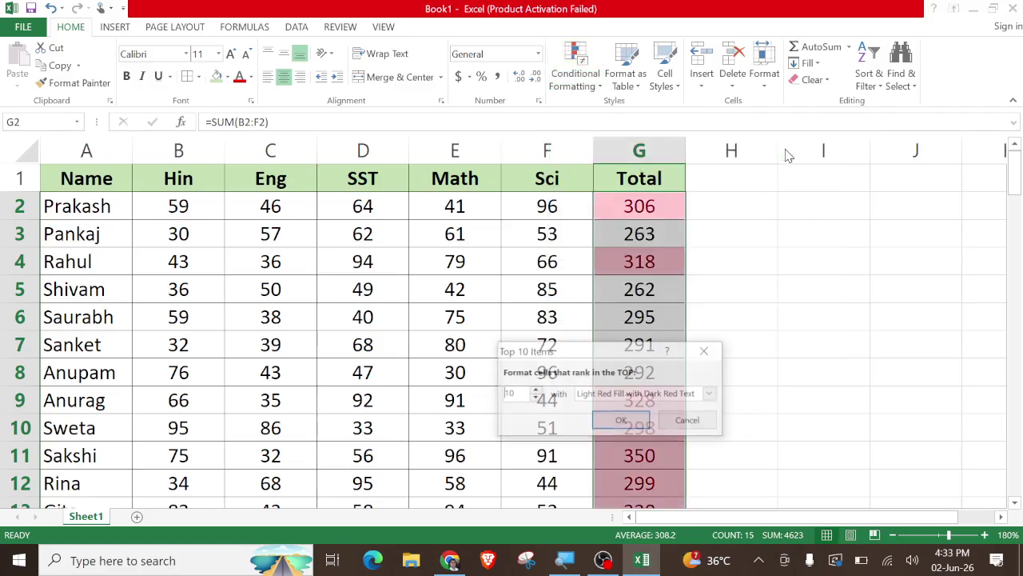
left_click_drag(599, 358, 283, 326)
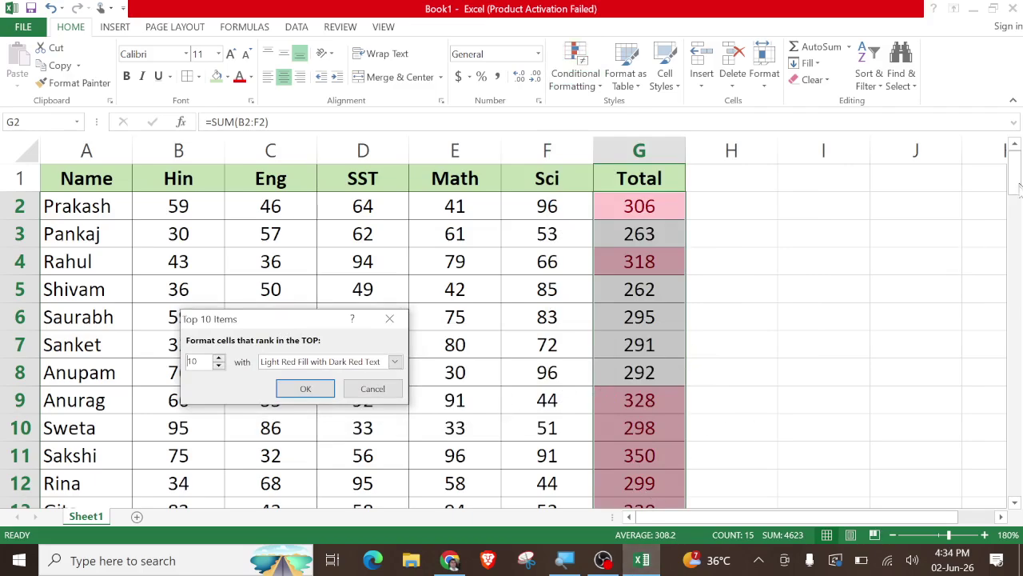
left_click(306, 390)
scroll(594, 354, "down", 1)
scroll(594, 354, "up", 1)
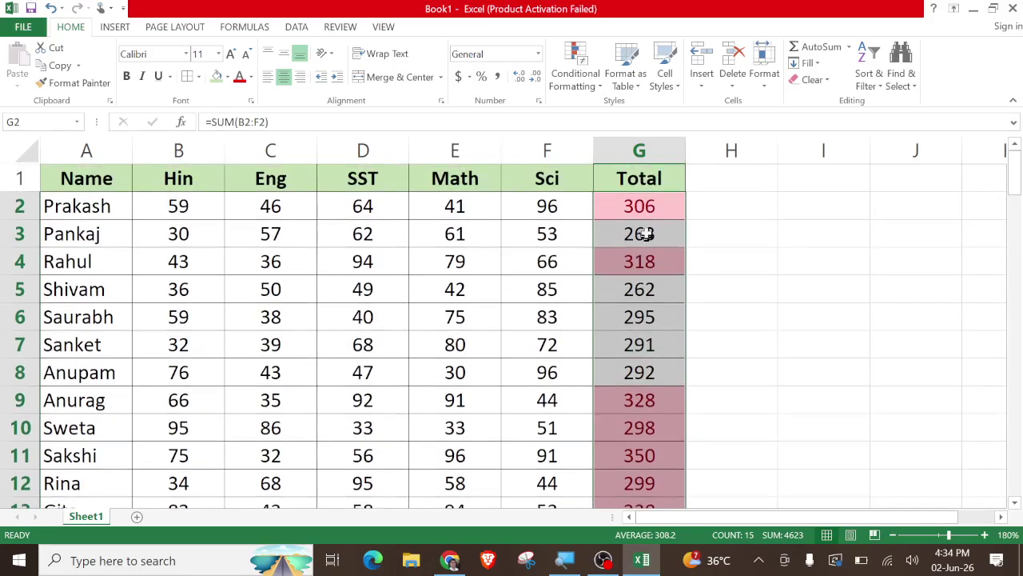
scroll(649, 292, "down", 3)
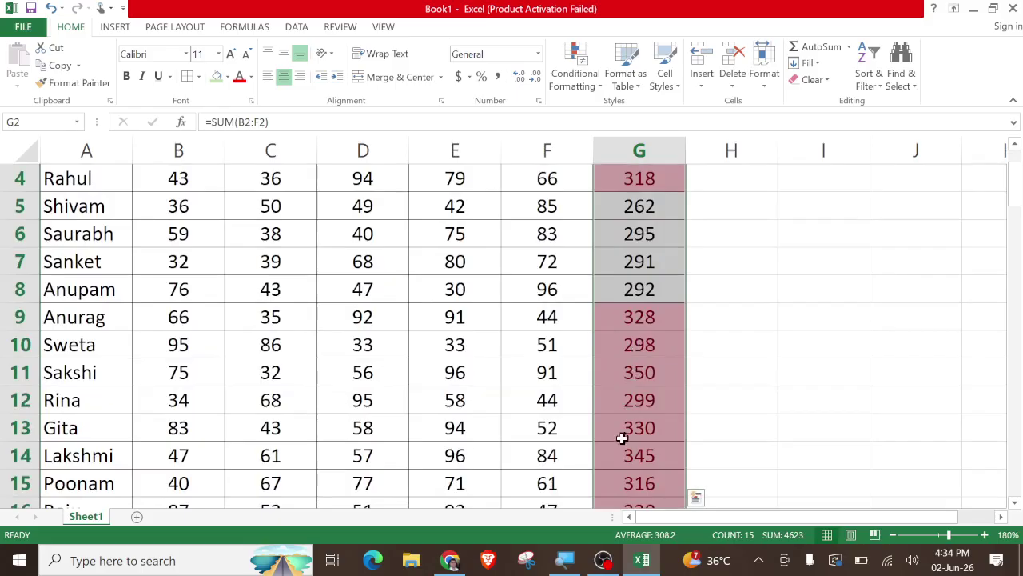
scroll(706, 466, "down", 3)
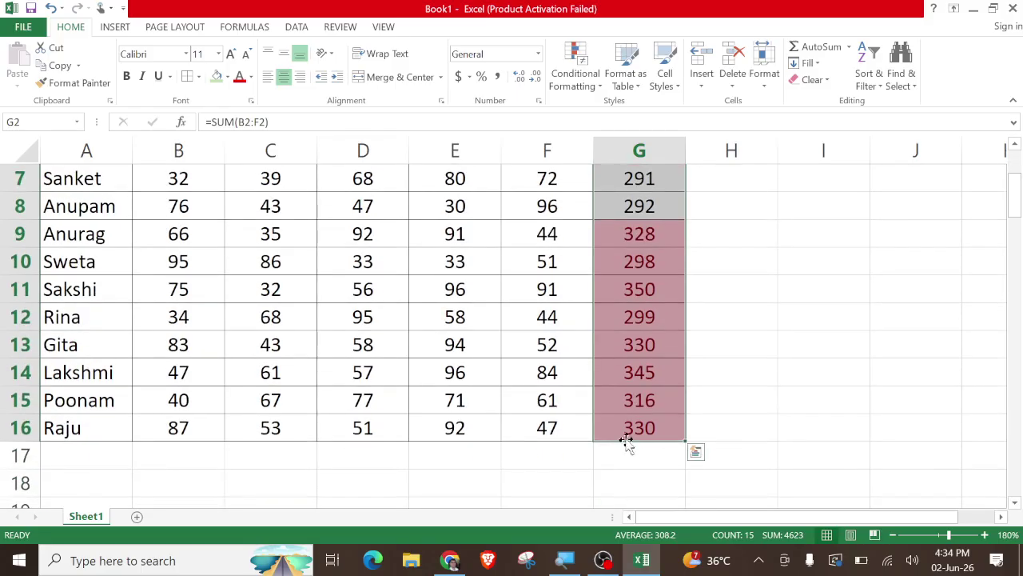
scroll(627, 427, "up", 2)
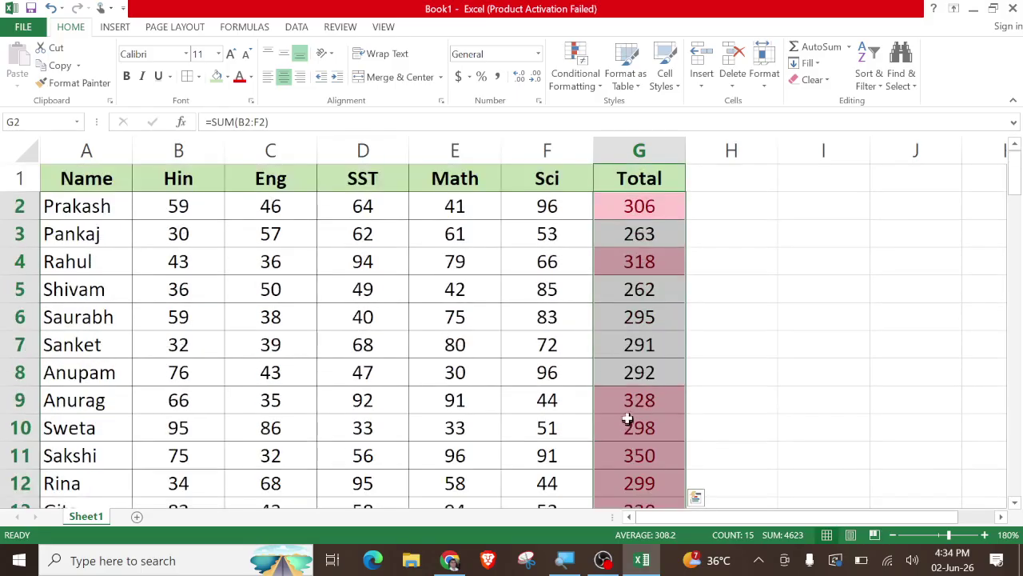
- Clear the conditional formatting rules from the Total cells G2:G16
left_click(576, 73)
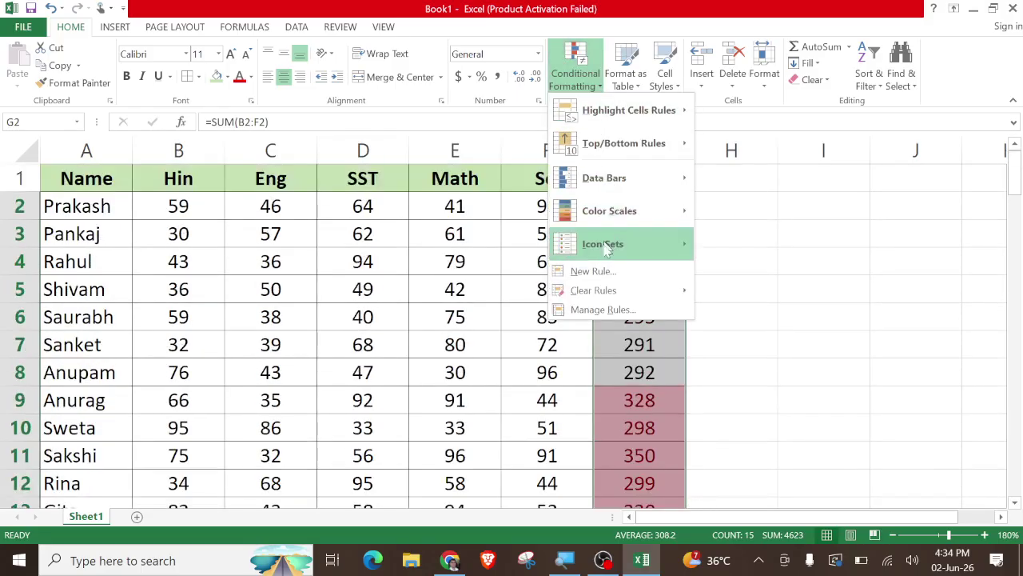
mouse_move(598, 294)
left_click(743, 295)
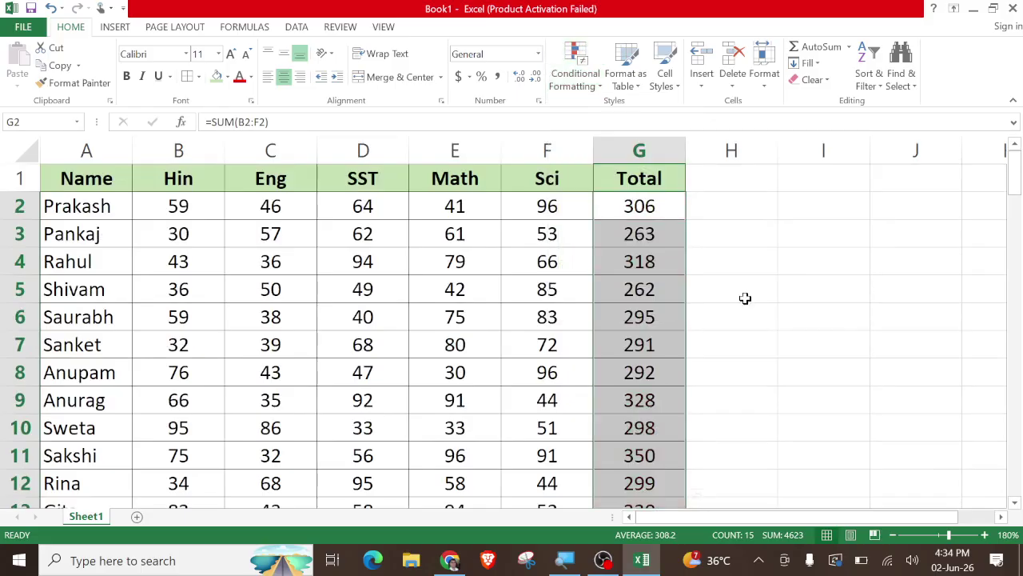
- Apply a Top 10 Items conditional formatting rule set to the top 3 totals in G2:G16, with Light Red Fill with Dark Red Text
left_click(575, 74)
mouse_move(608, 110)
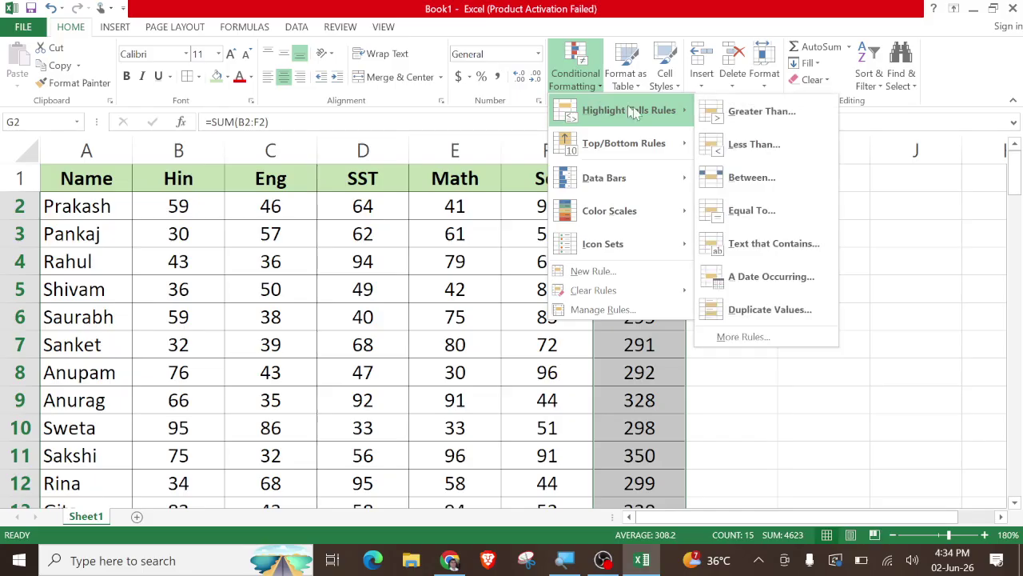
mouse_move(624, 143)
left_click(751, 145)
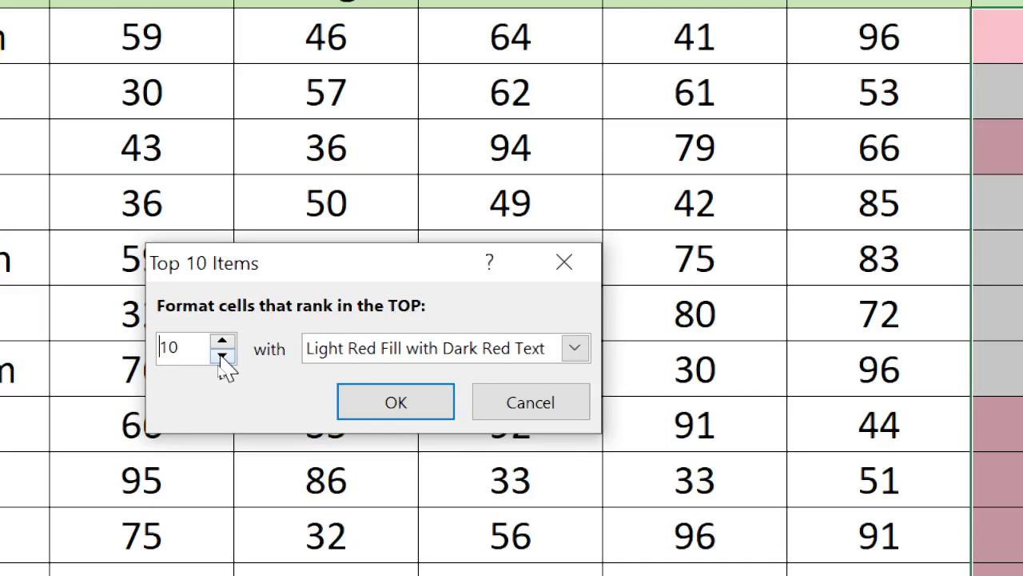
left_click(223, 356)
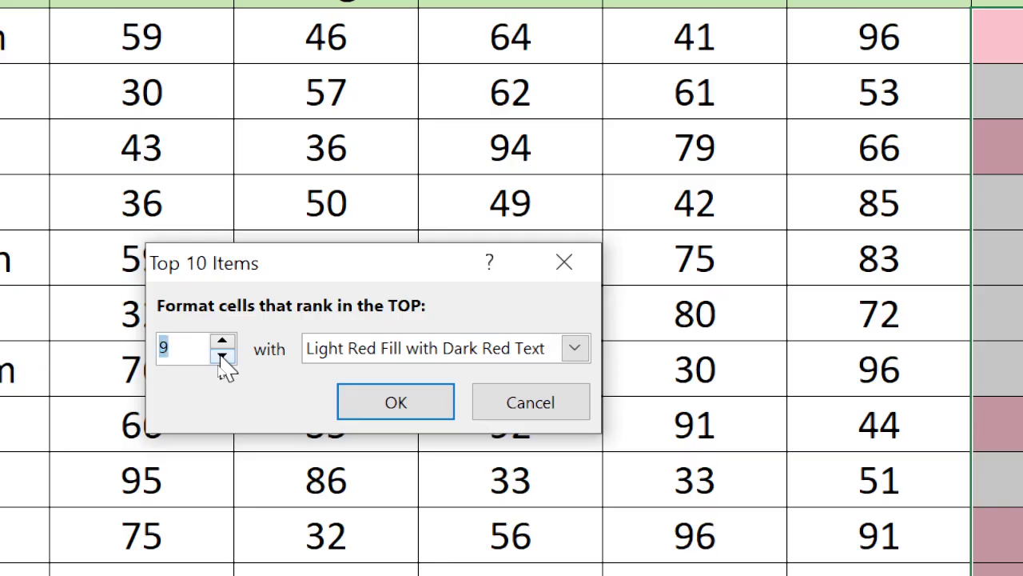
left_click(223, 357)
left_click(222, 356)
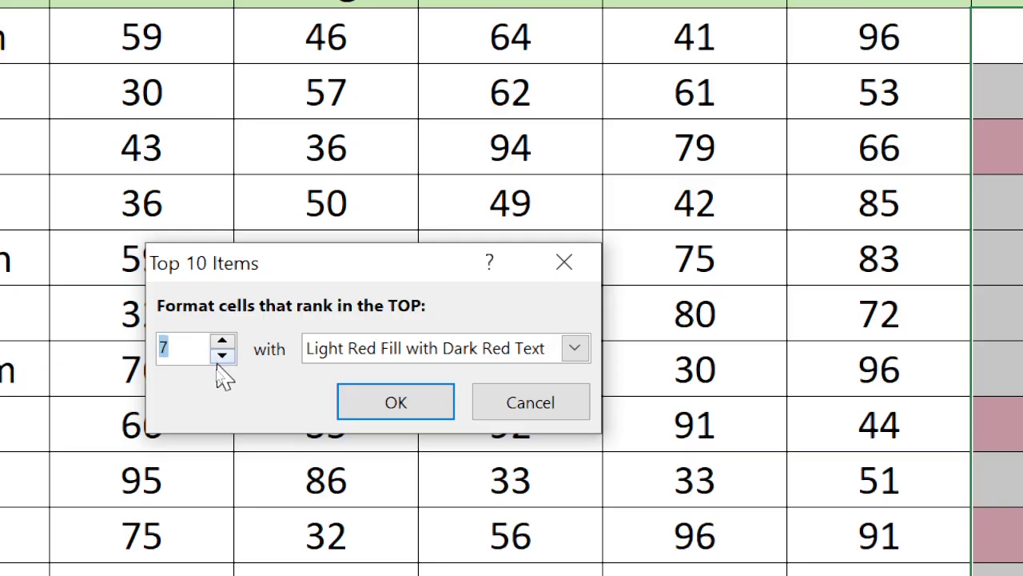
left_click(222, 357)
left_click(222, 357)
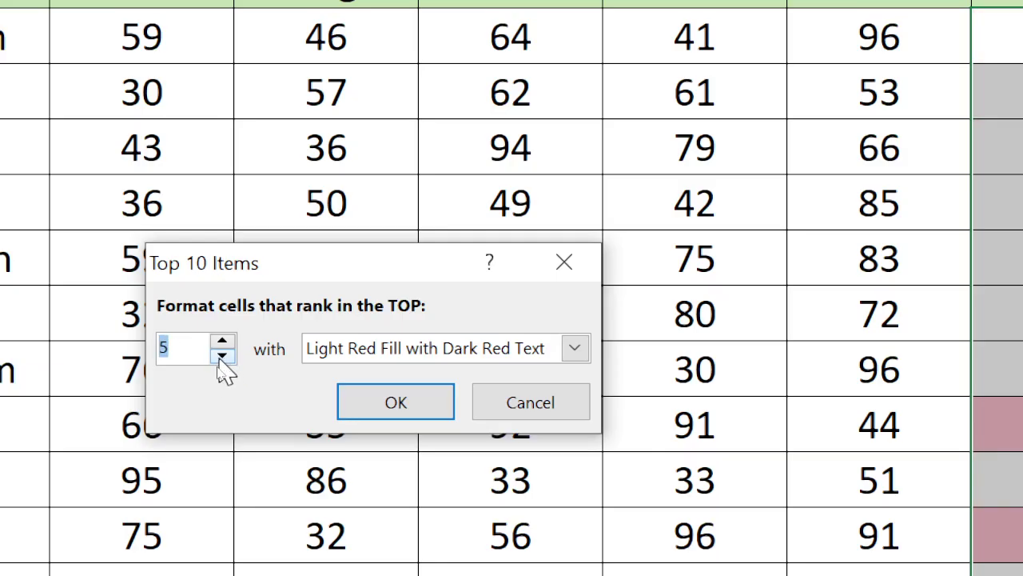
left_click(222, 356)
left_click(222, 357)
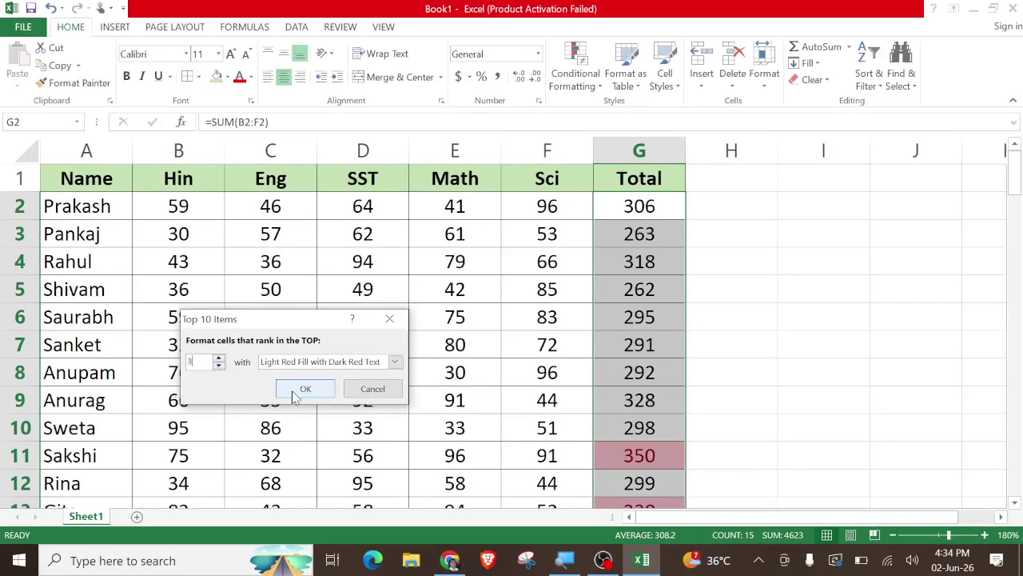
left_click(303, 389)
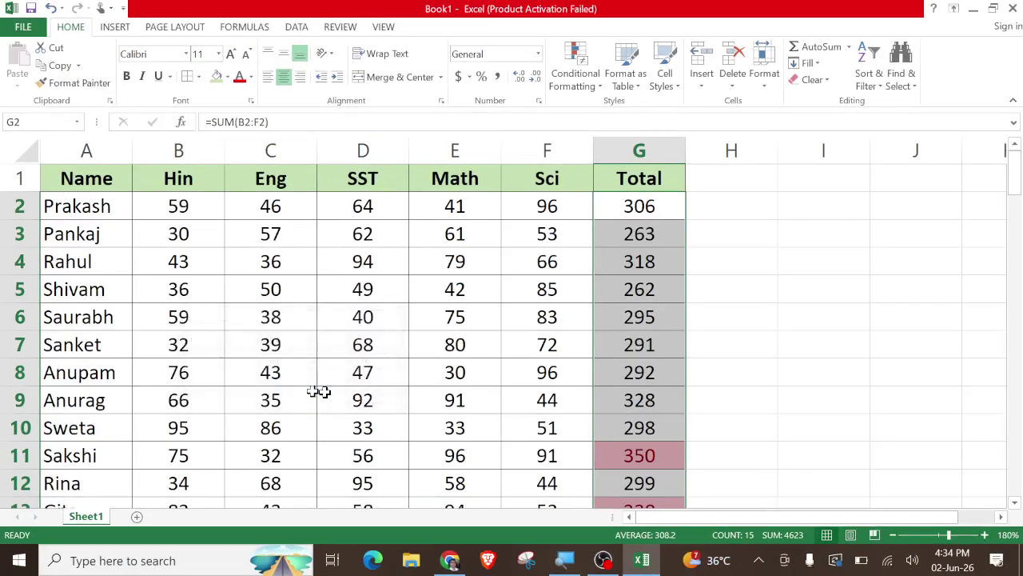
scroll(466, 395, "down", 2)
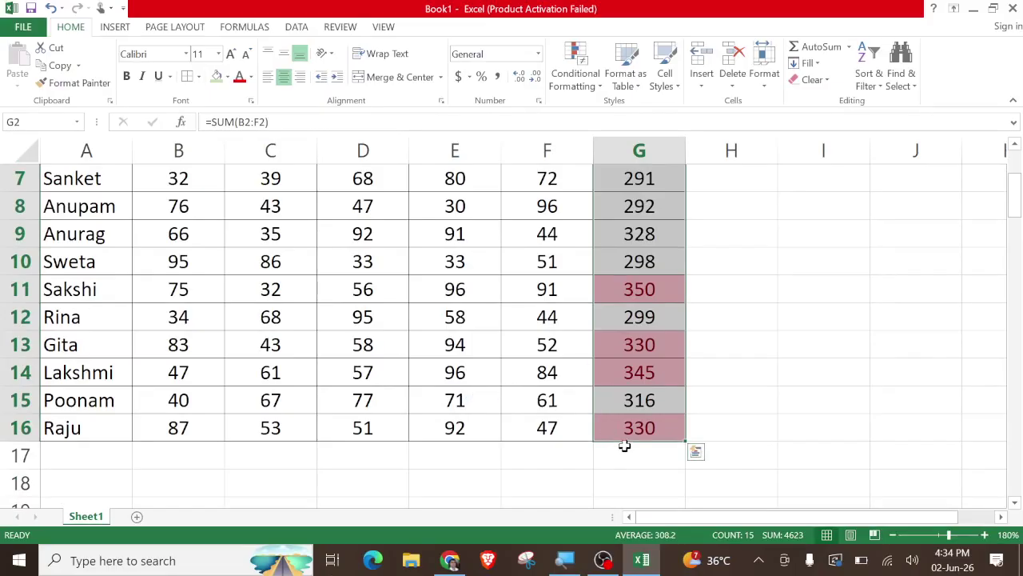
- Check the highlighted totals in G13 and G16, and set the Sci mark in F13 to 51
left_click(641, 352)
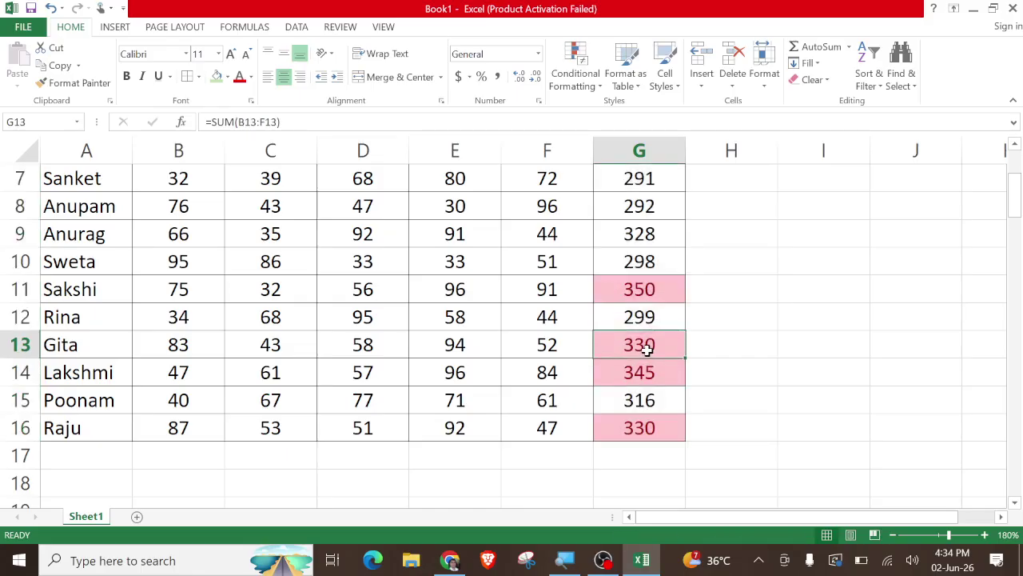
left_click(642, 428)
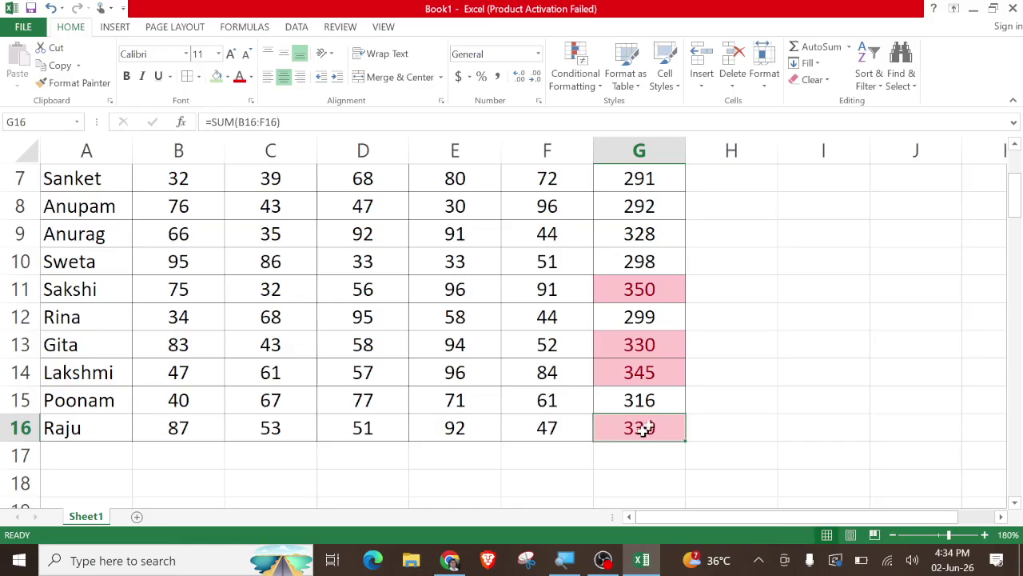
left_click(529, 349)
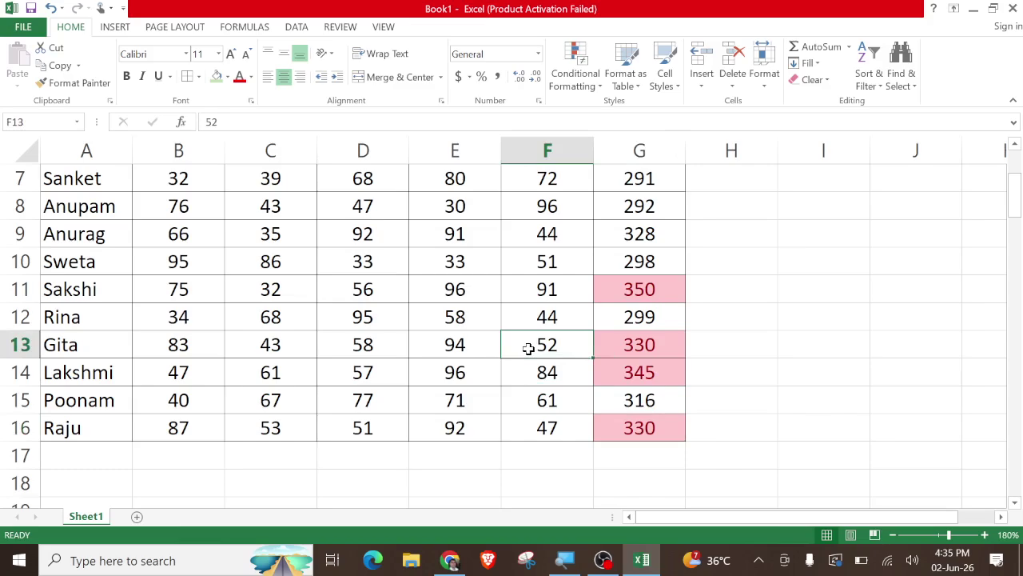
type("51")
key("Return")
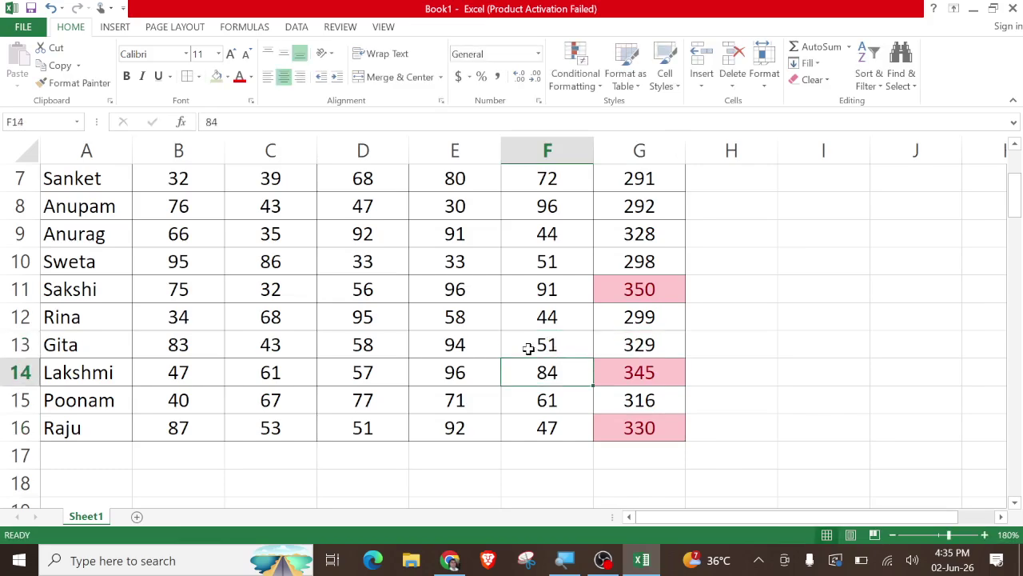
- Set the Sci mark in F13 back to 52
left_click(529, 348)
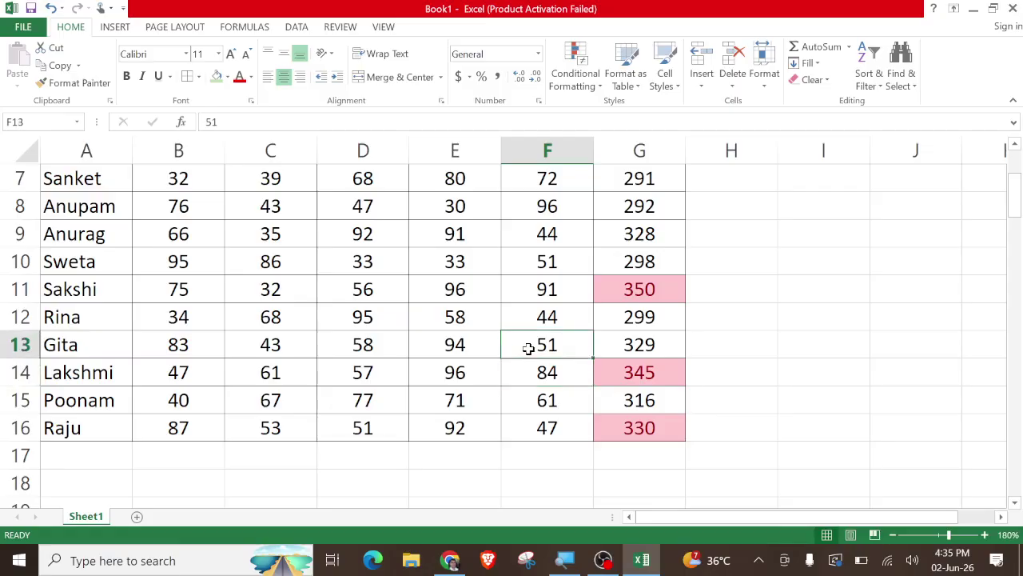
type("52")
key("Return")
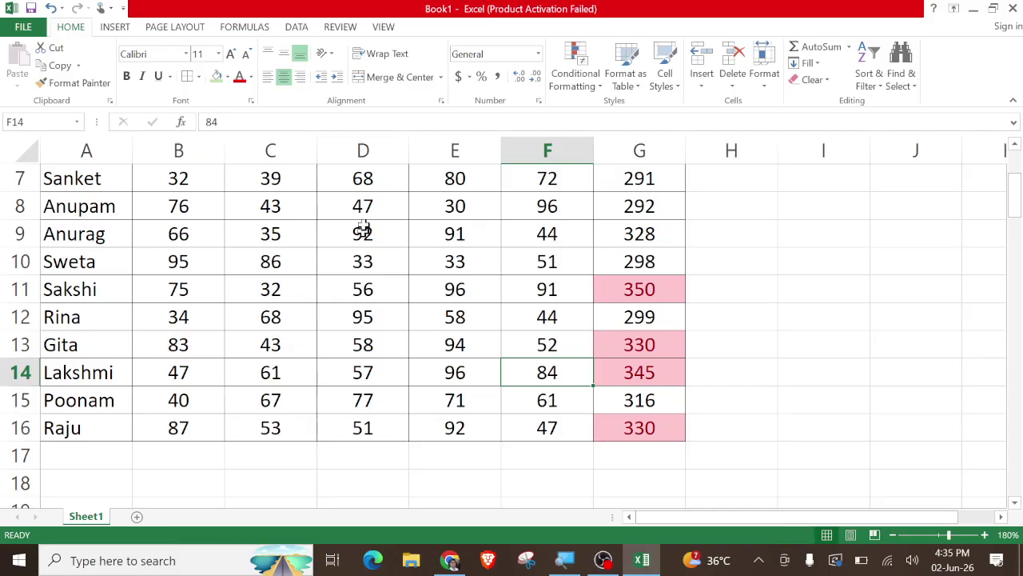
- Clear the conditional formatting rules from the entire sheet
scroll(616, 389, "up", 2)
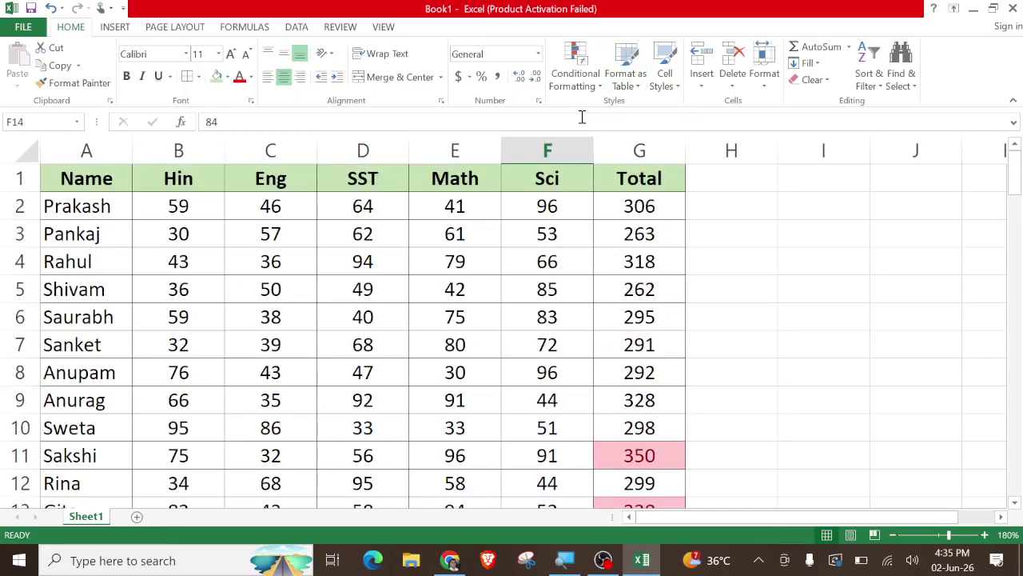
left_click(576, 72)
mouse_move(594, 290)
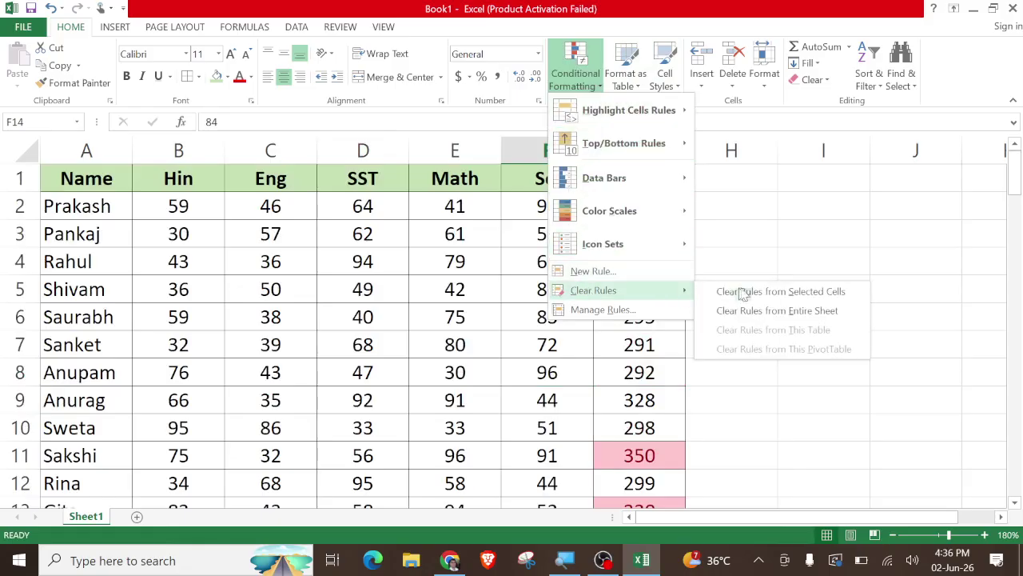
left_click(769, 312)
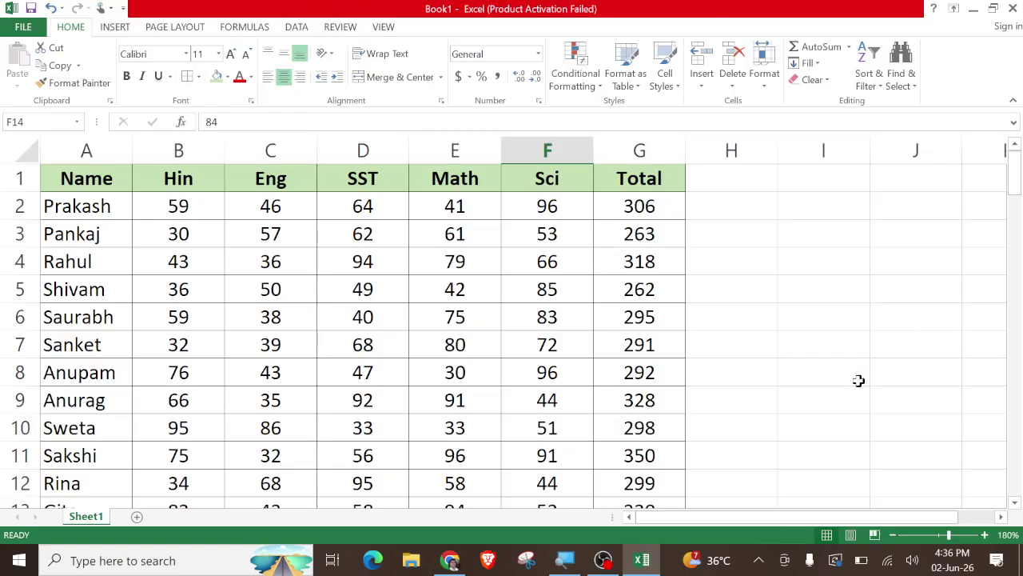
left_click(585, 90)
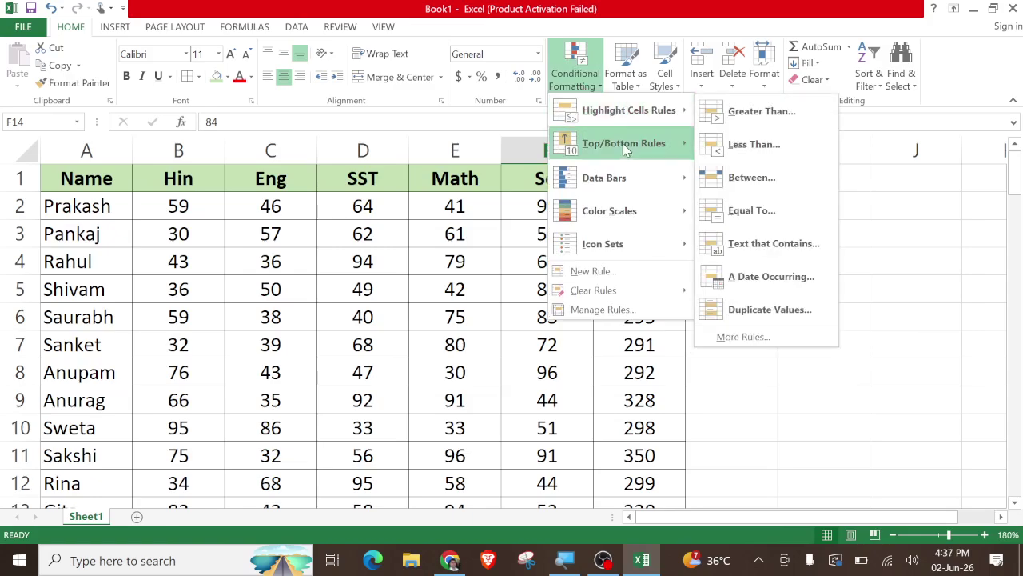
mouse_move(626, 150)
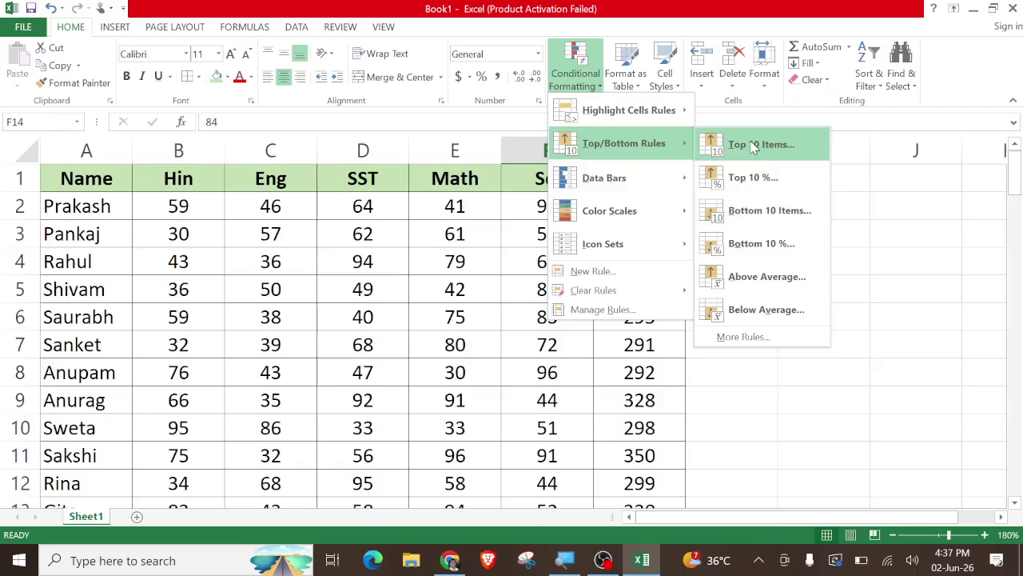
mouse_move(664, 211)
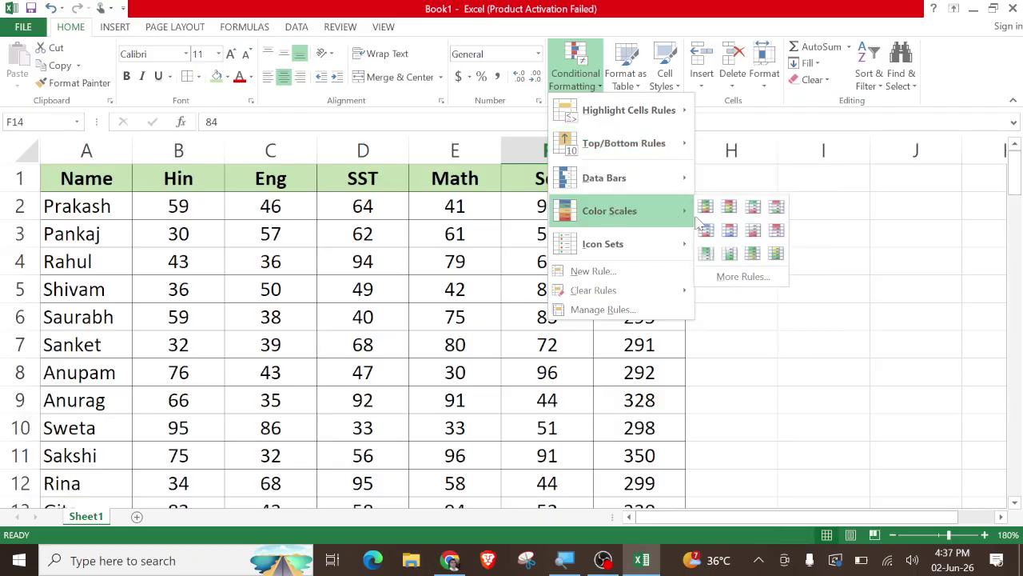
left_click(884, 225)
scroll(525, 265, "down", 1)
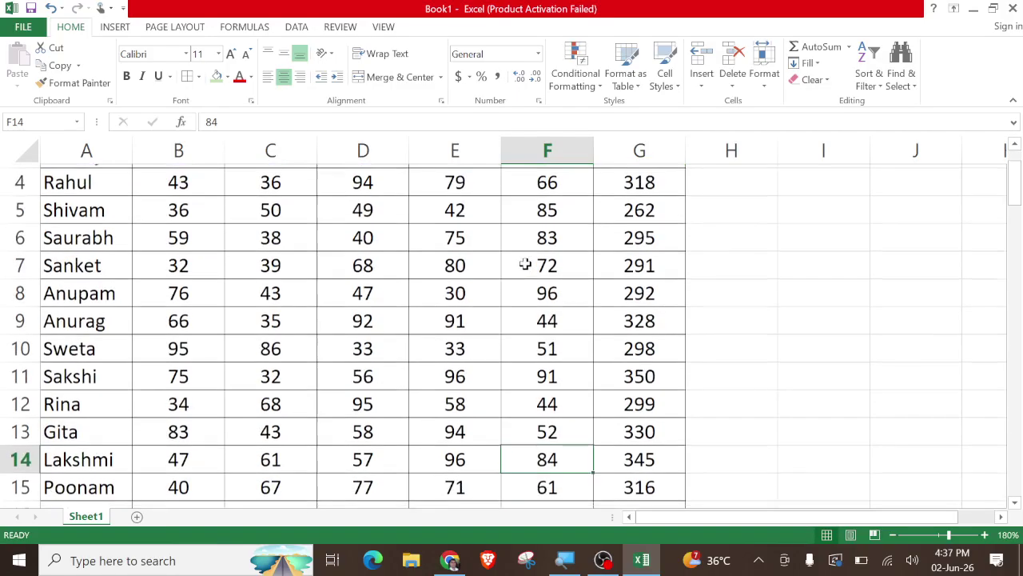
scroll(525, 265, "up", 1)
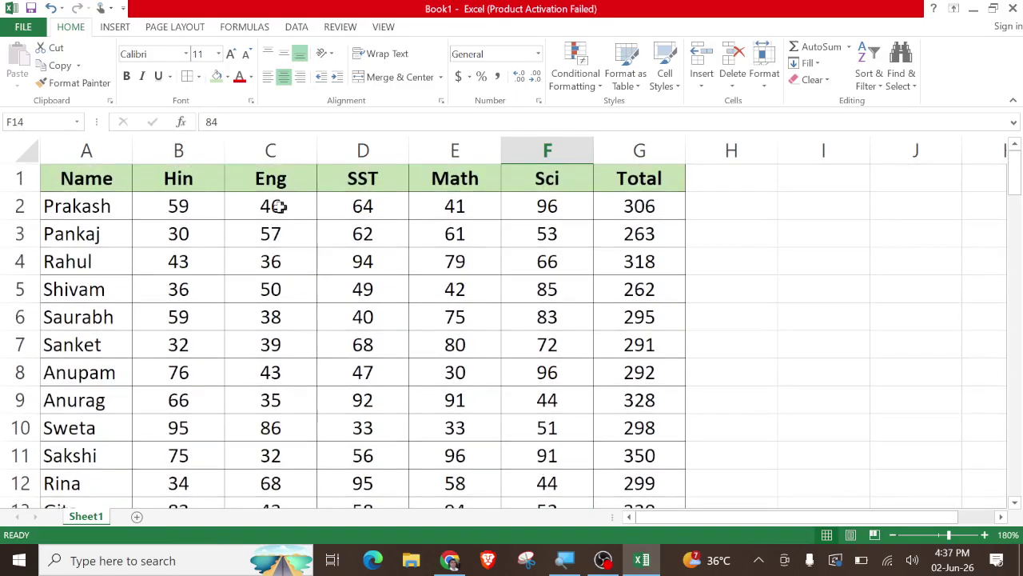
- Apply a Bottom 10 Items rule to the Eng marks C2:C16 with Light Red Fill with Dark Red Text, and review the highlighted marks
left_click_drag(274, 206, 274, 452)
scroll(278, 455, "up", 2)
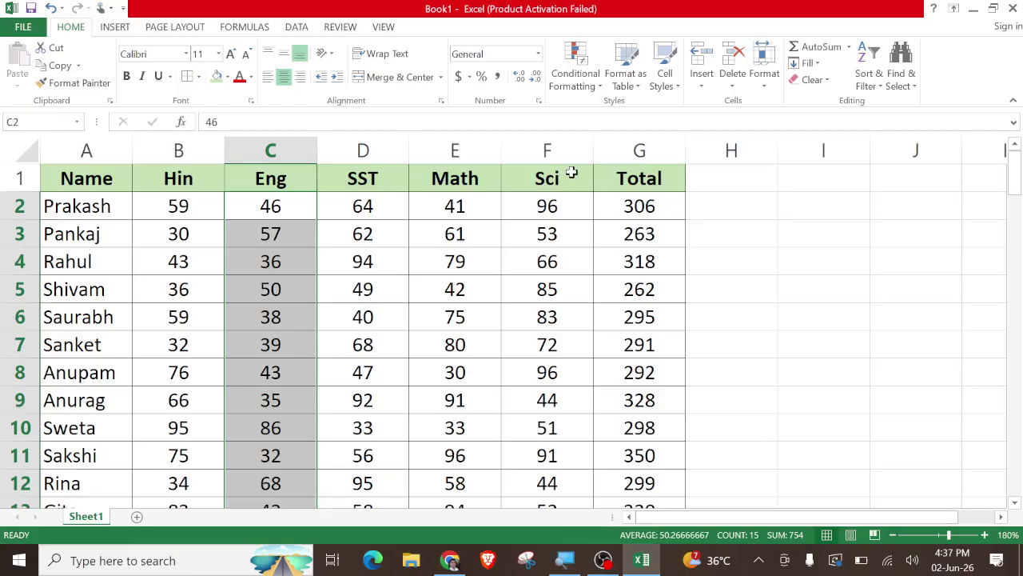
left_click(576, 76)
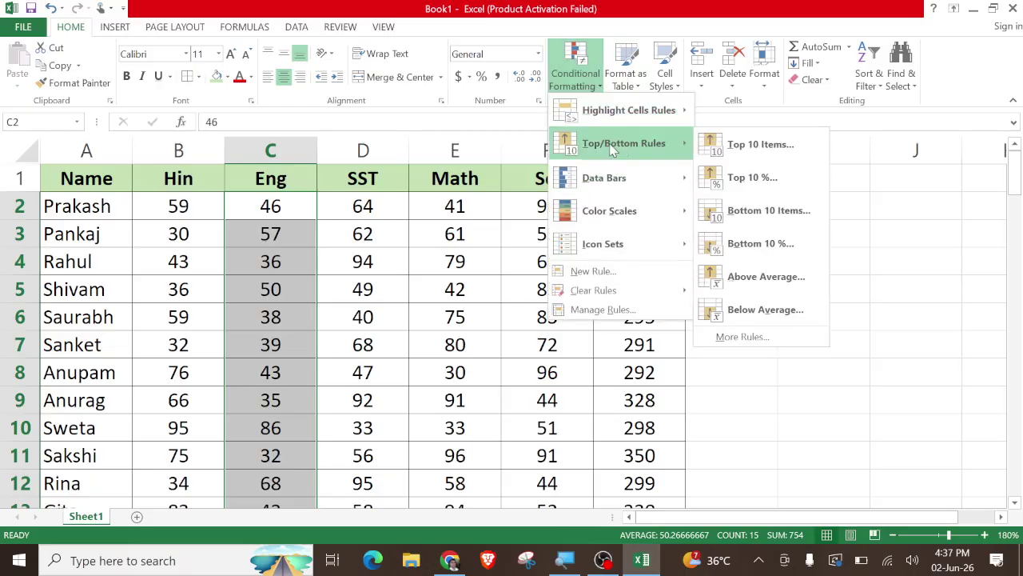
left_click(744, 212)
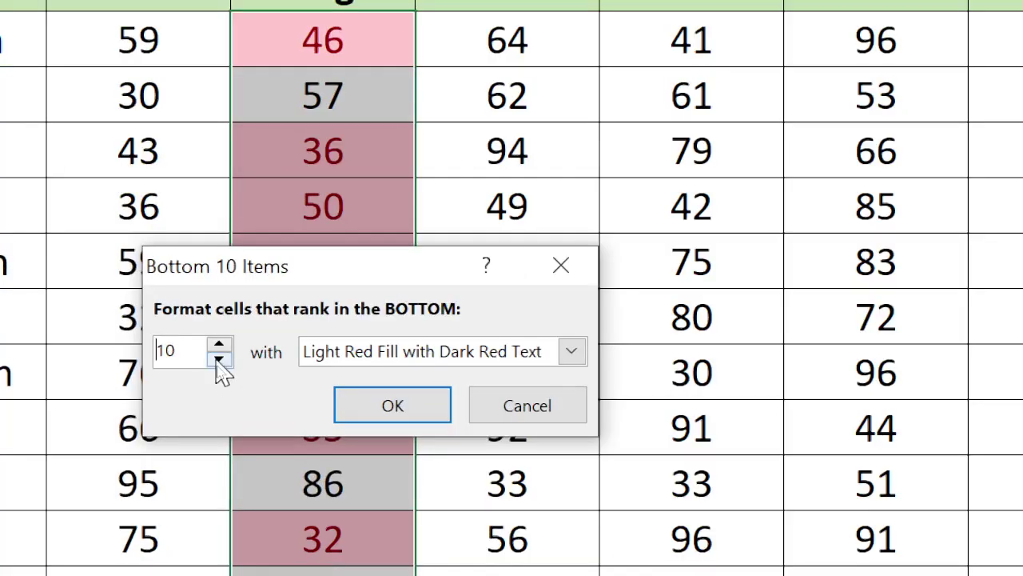
left_click(393, 412)
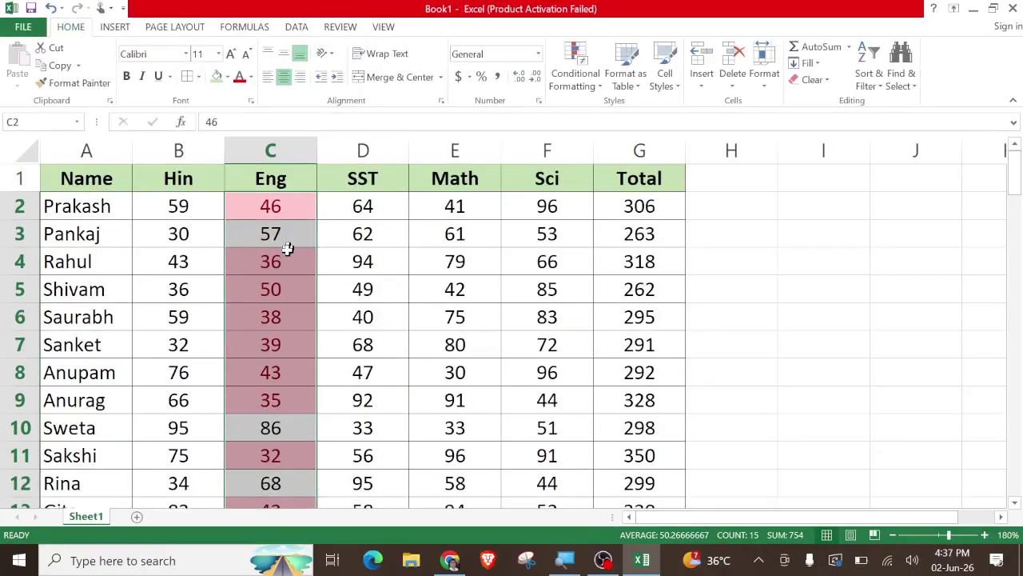
scroll(283, 297, "down", 1)
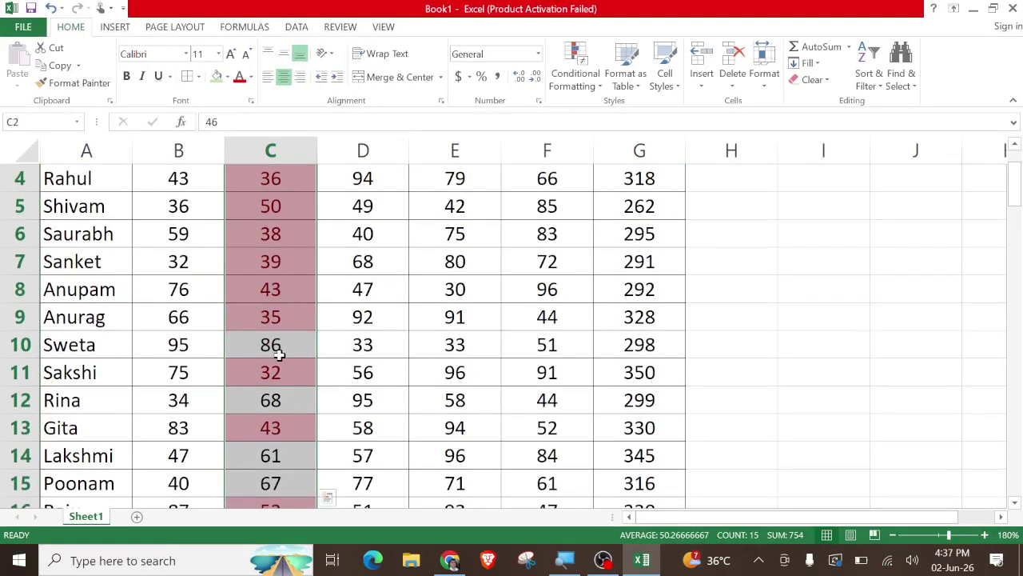
scroll(274, 408, "down", 1)
scroll(276, 433, "up", 2)
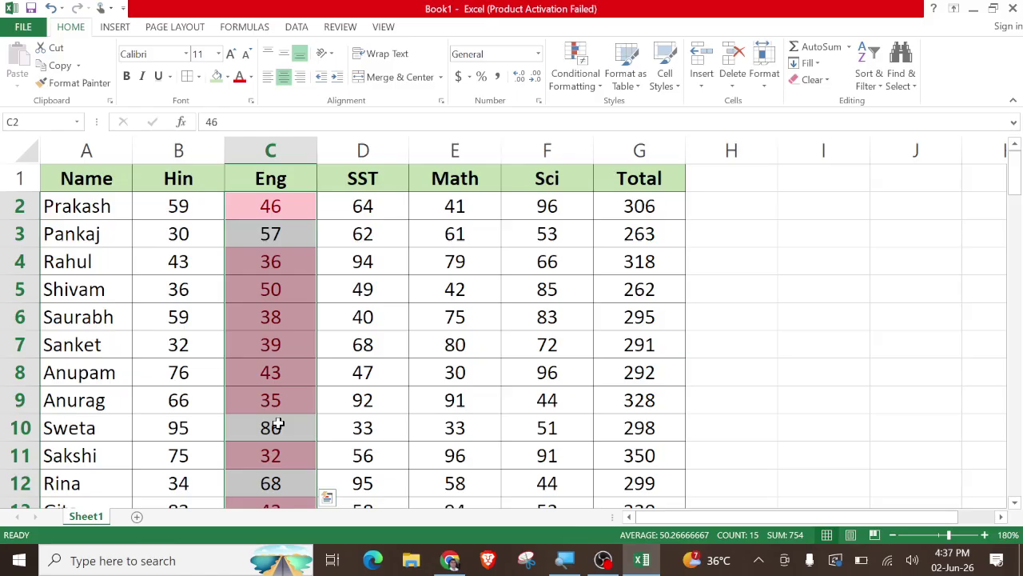
- Remove the Eng column's highlighting by clearing conditional formatting rules from the entire sheet
left_click(575, 74)
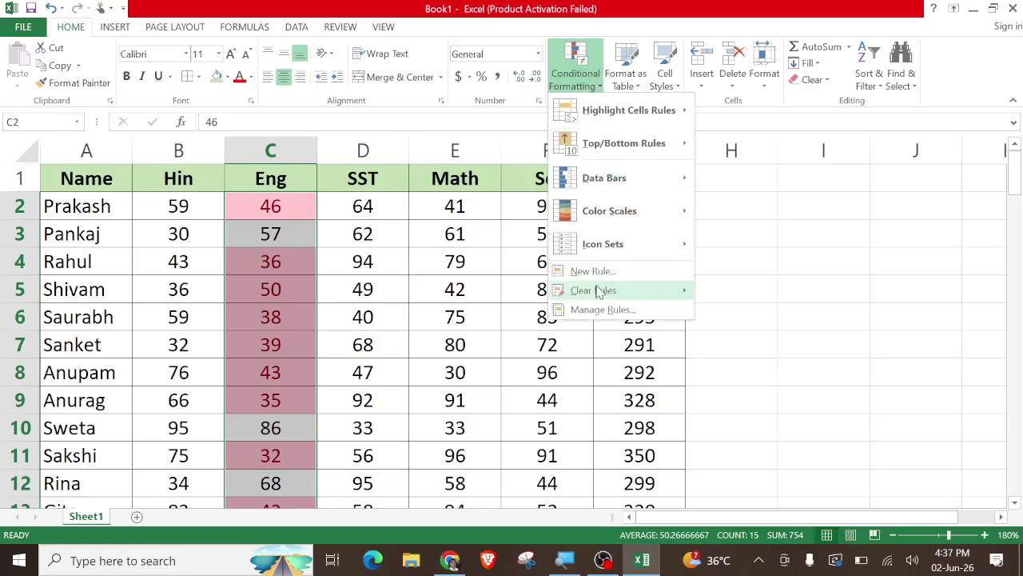
mouse_move(600, 292)
left_click(751, 313)
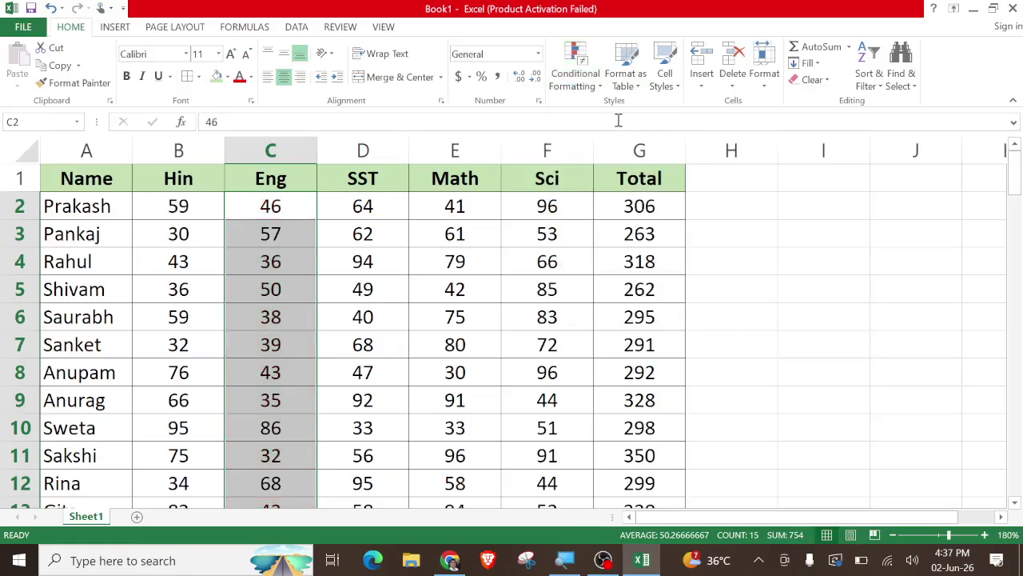
- Apply a Bottom 10 Items rule set to the single lowest mark (1) in C2:C16, with Light Red Fill with Dark Red Text
left_click(576, 76)
mouse_move(581, 144)
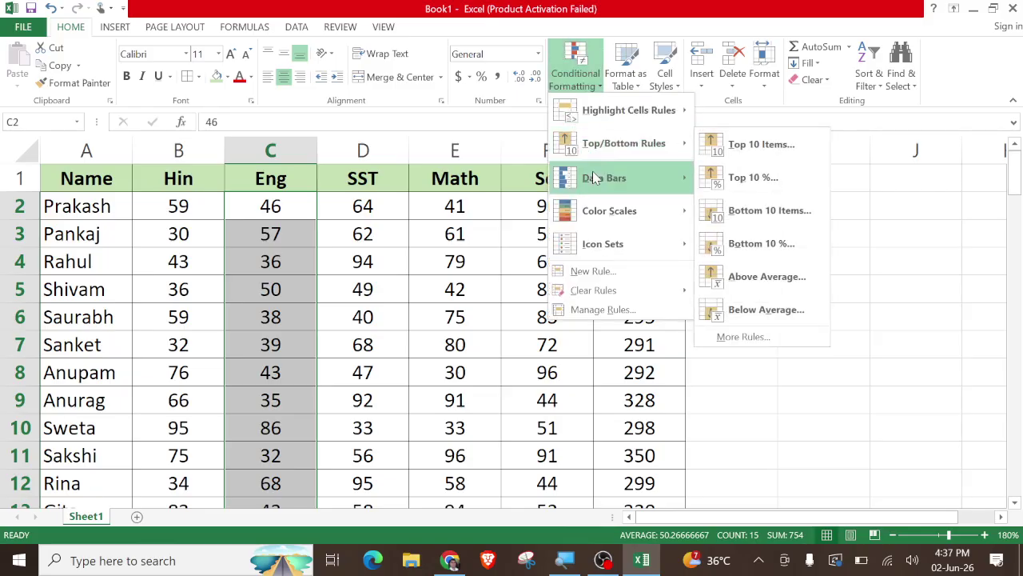
left_click(741, 214)
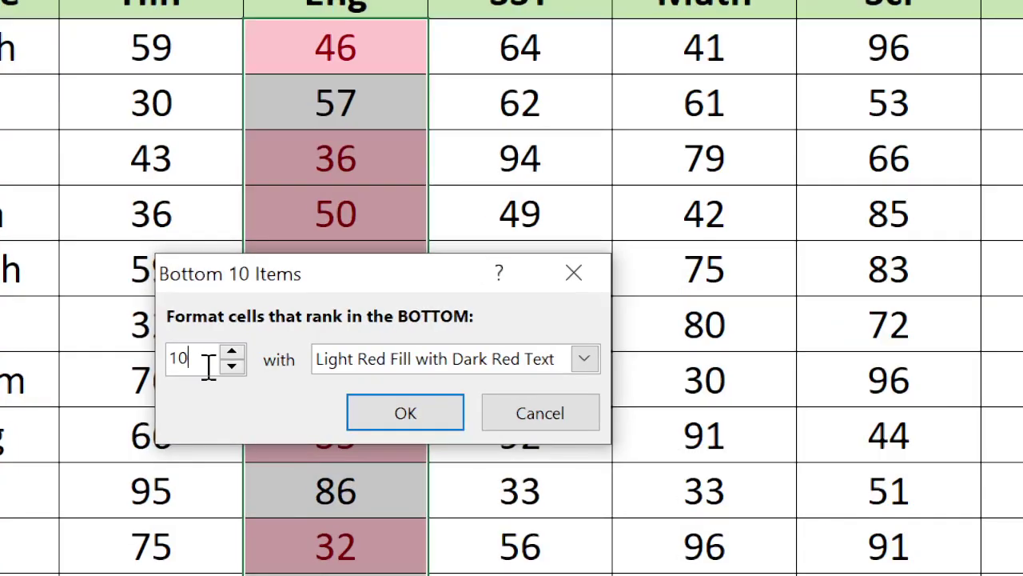
key("BackSpace")
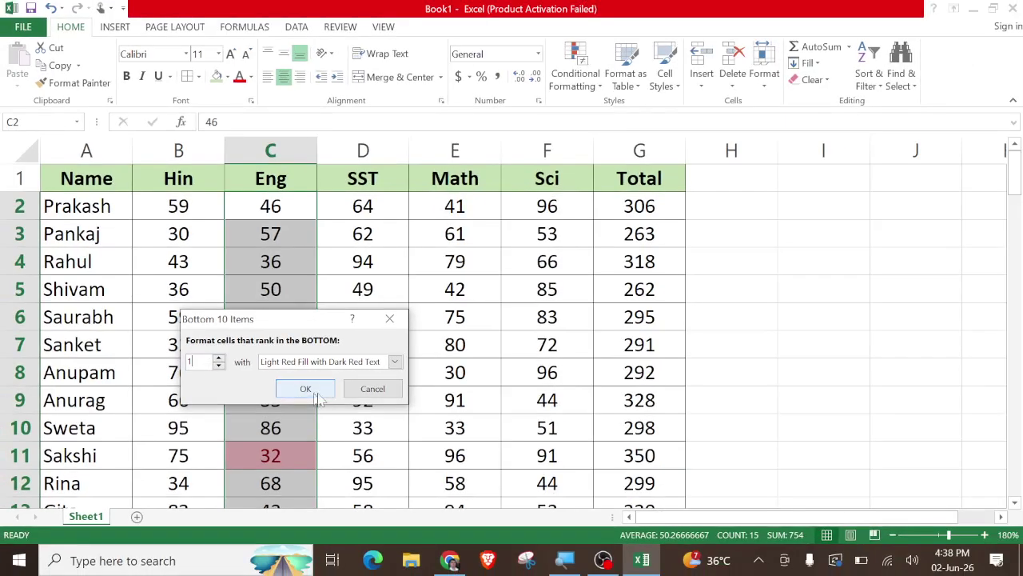
left_click(443, 422)
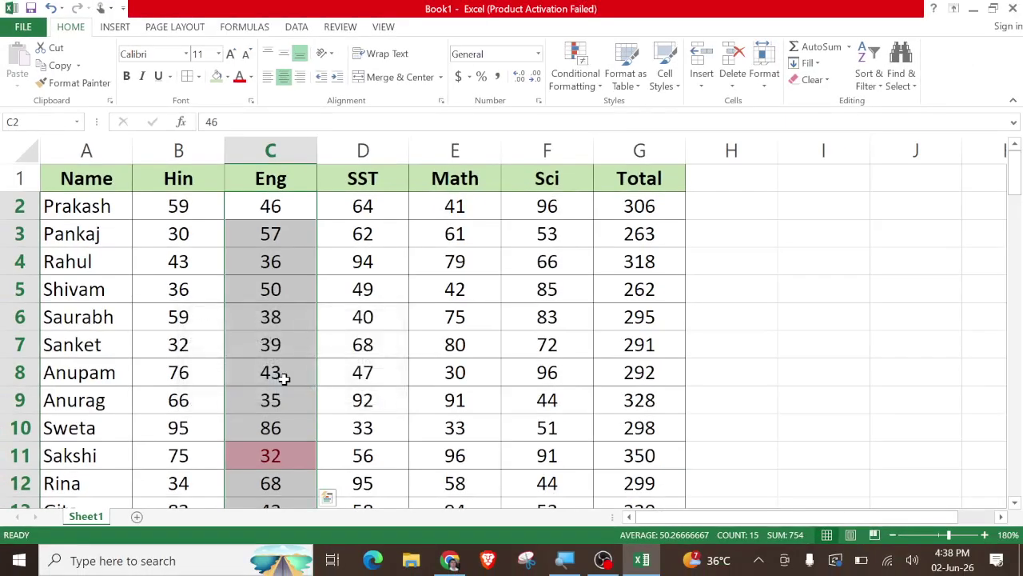
scroll(276, 376, "down", 2)
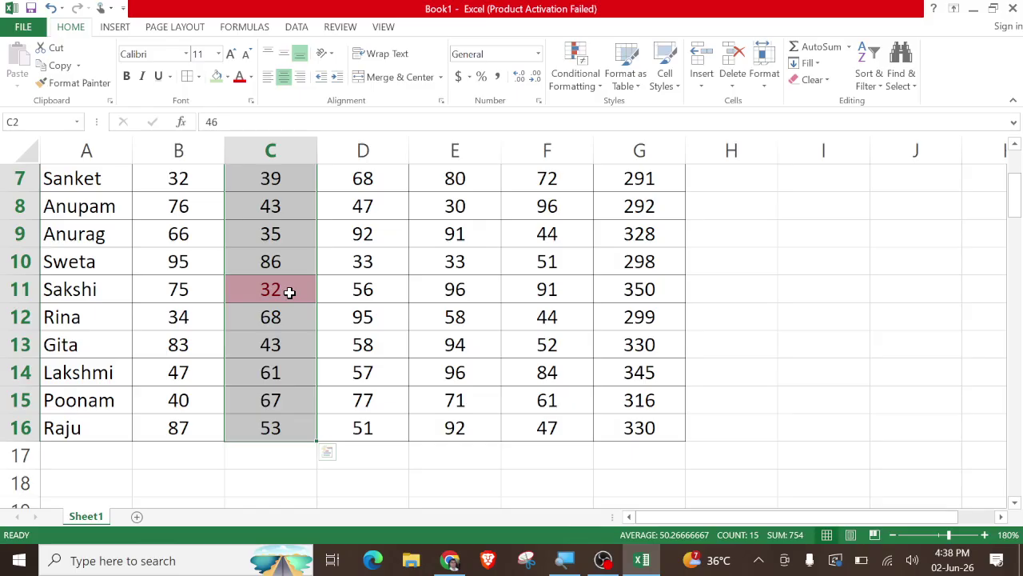
- Clear the conditional formatting rules from the entire sheet to remove the Eng column's highlighting
left_click(574, 72)
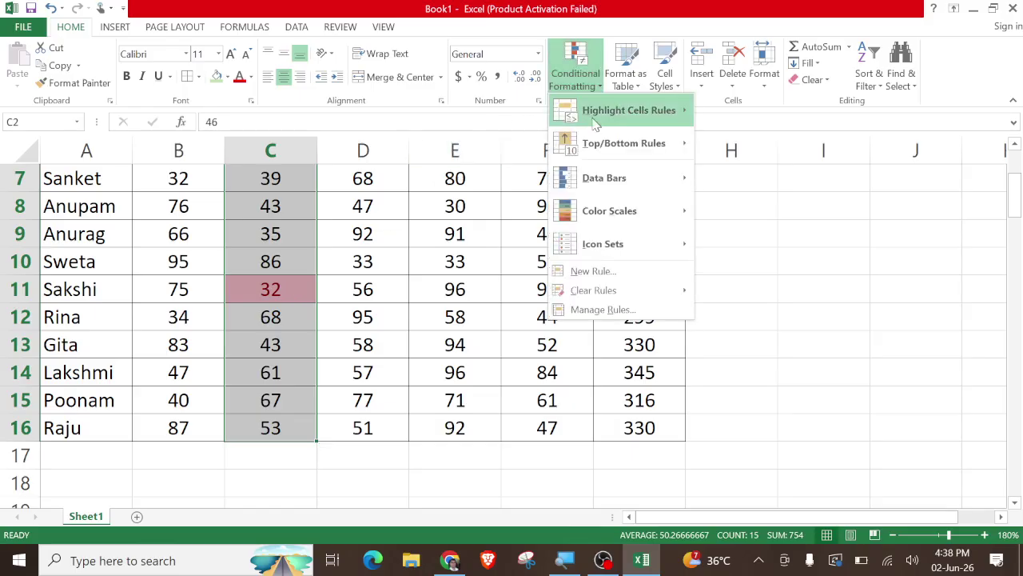
mouse_move(605, 290)
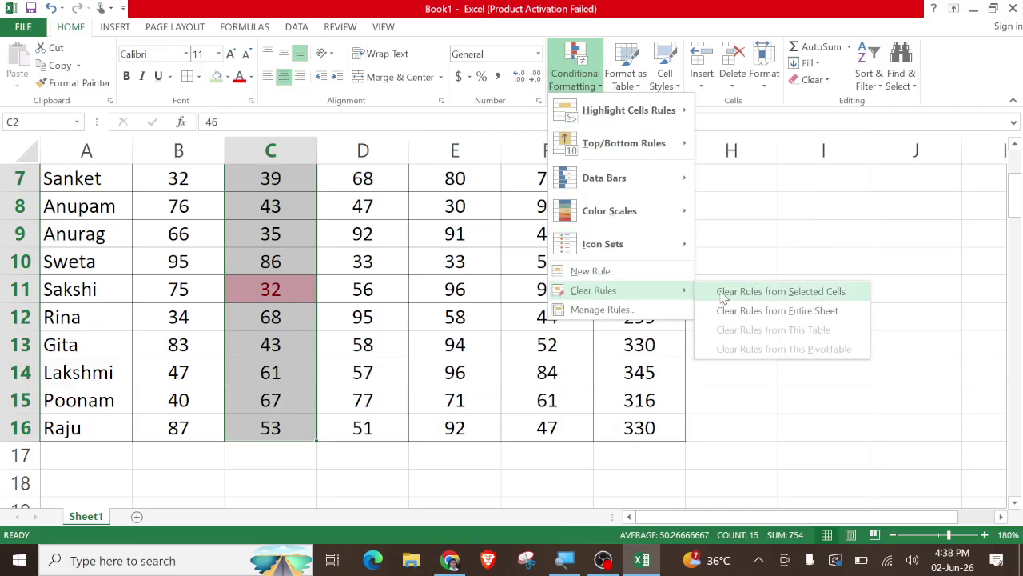
left_click(724, 310)
scroll(579, 208, "up", 2)
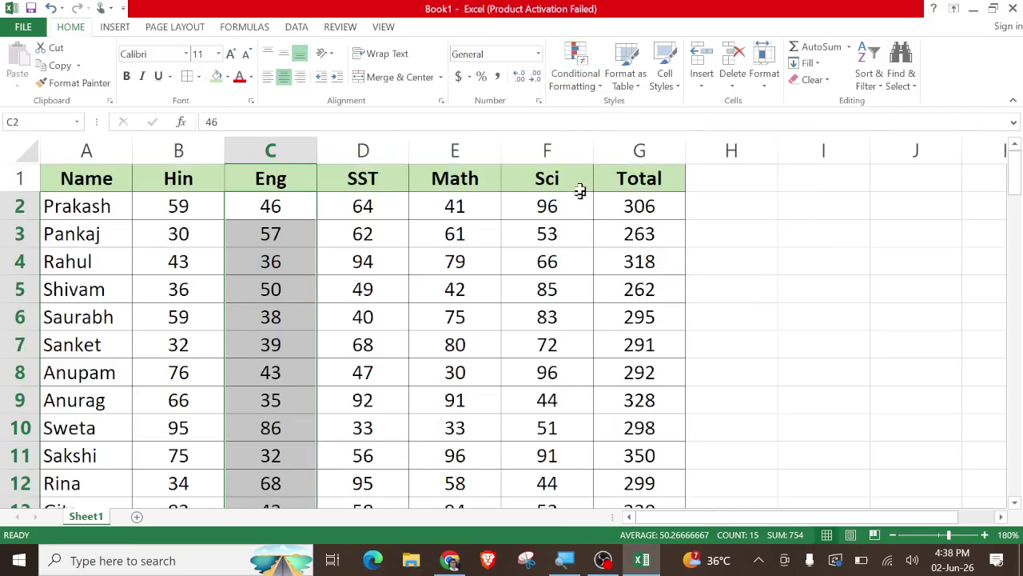
left_click(577, 74)
mouse_move(615, 143)
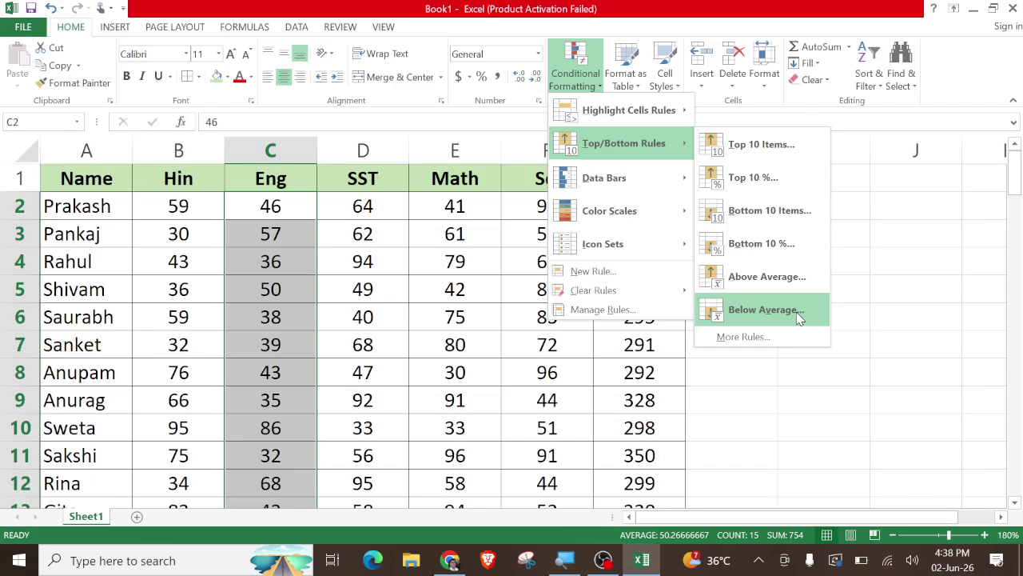
left_click(910, 259)
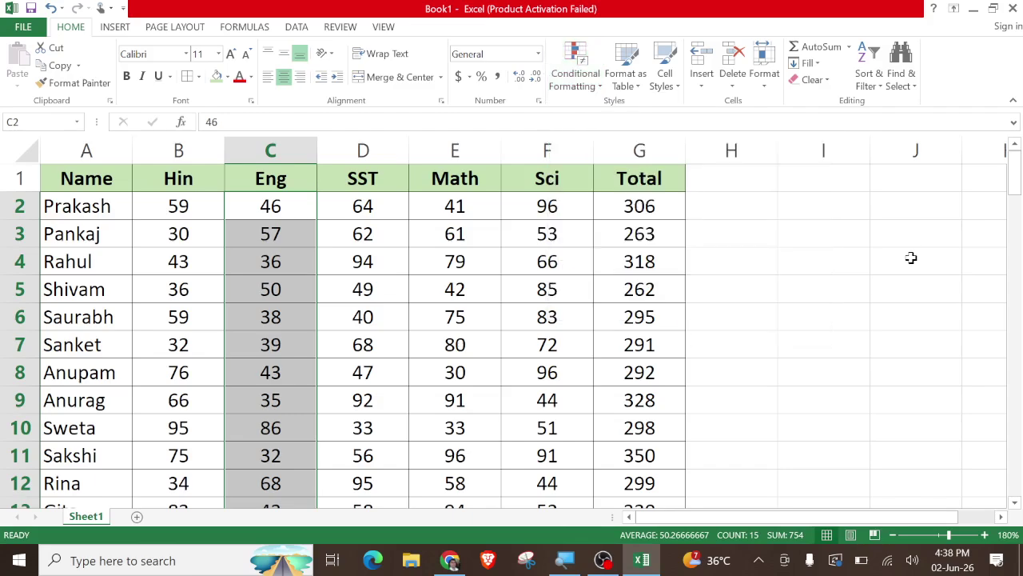
left_click(791, 288)
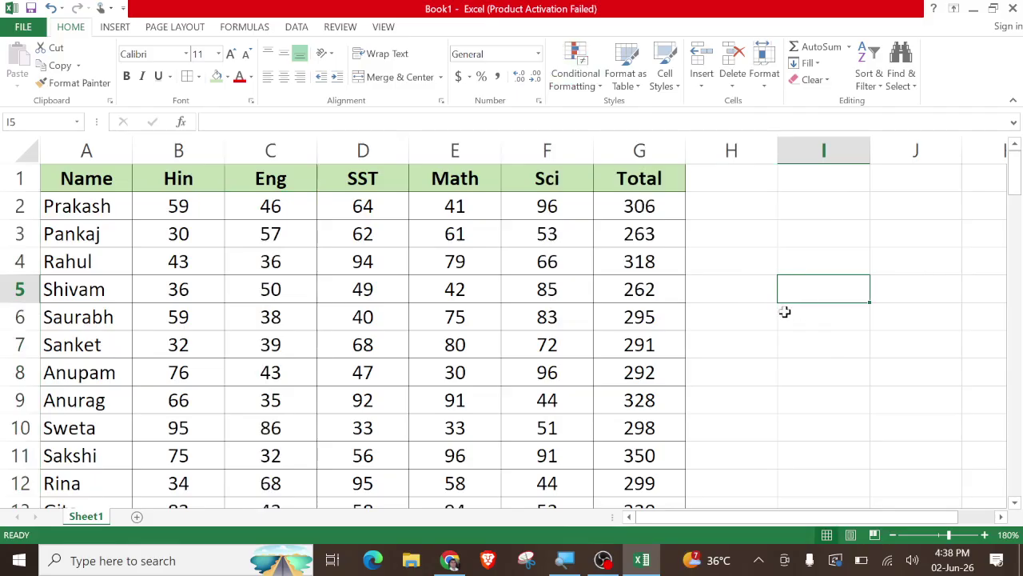
left_click(737, 350)
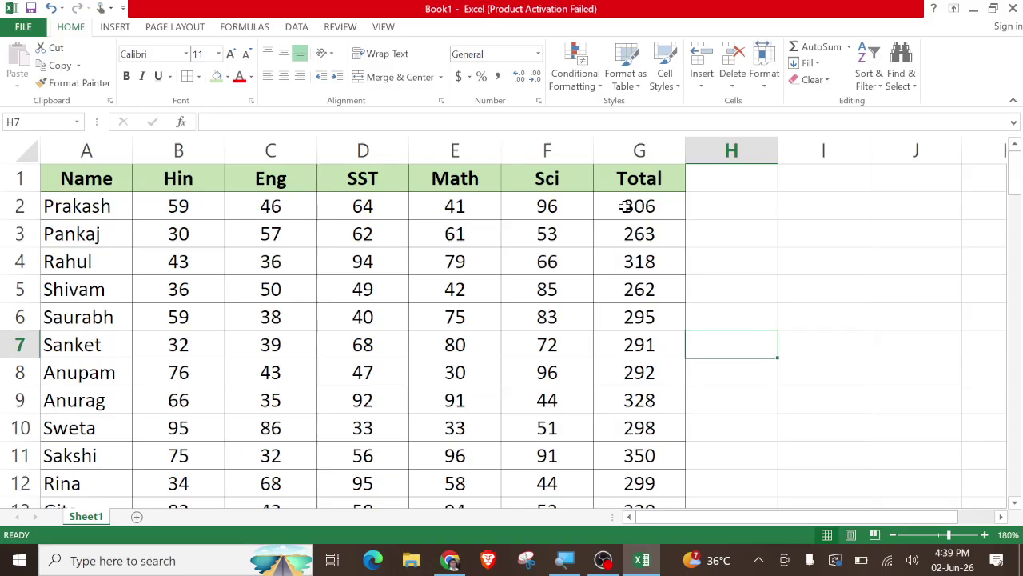
- Apply an Above Average rule to the Total marks G2:G16 with Light Red Fill with Dark Red Text, and review the highlighted totals
left_click_drag(626, 206, 632, 445)
scroll(643, 264, "up", 2)
scroll(649, 296, "down", 1)
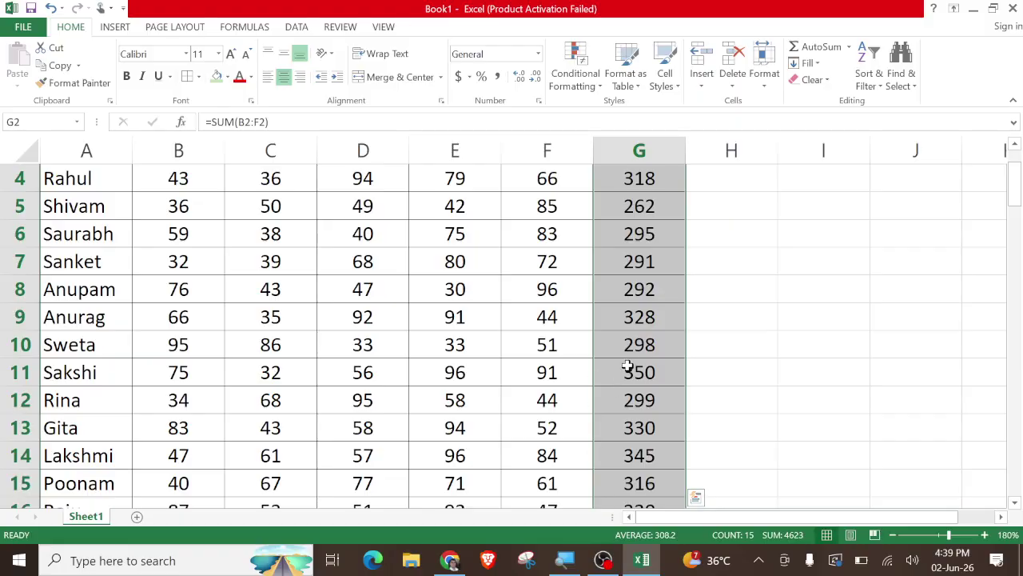
scroll(630, 362, "up", 1)
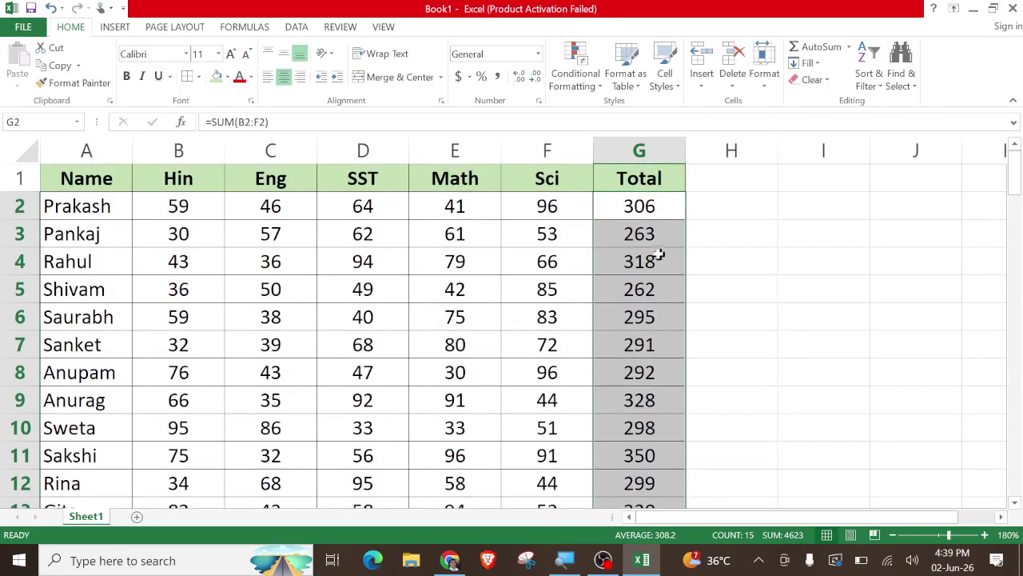
left_click(584, 85)
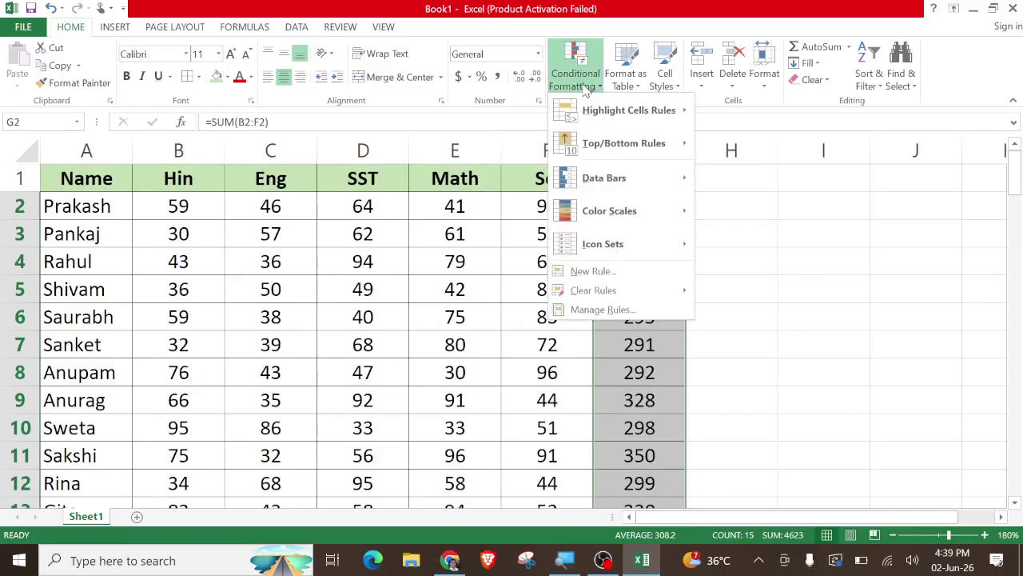
mouse_move(600, 145)
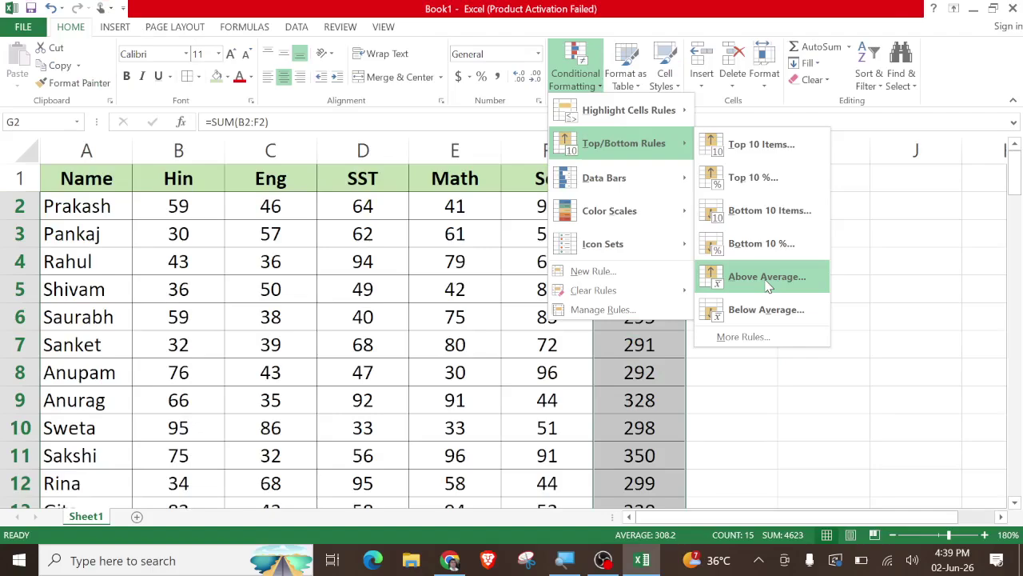
left_click(766, 276)
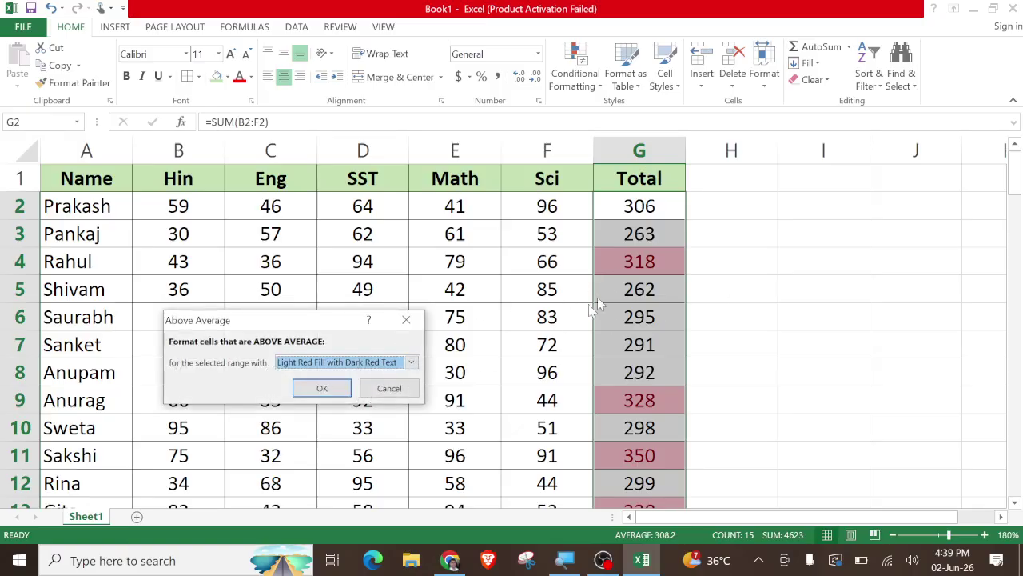
left_click(322, 388)
scroll(590, 326, "down", 1)
scroll(590, 324, "down", 1)
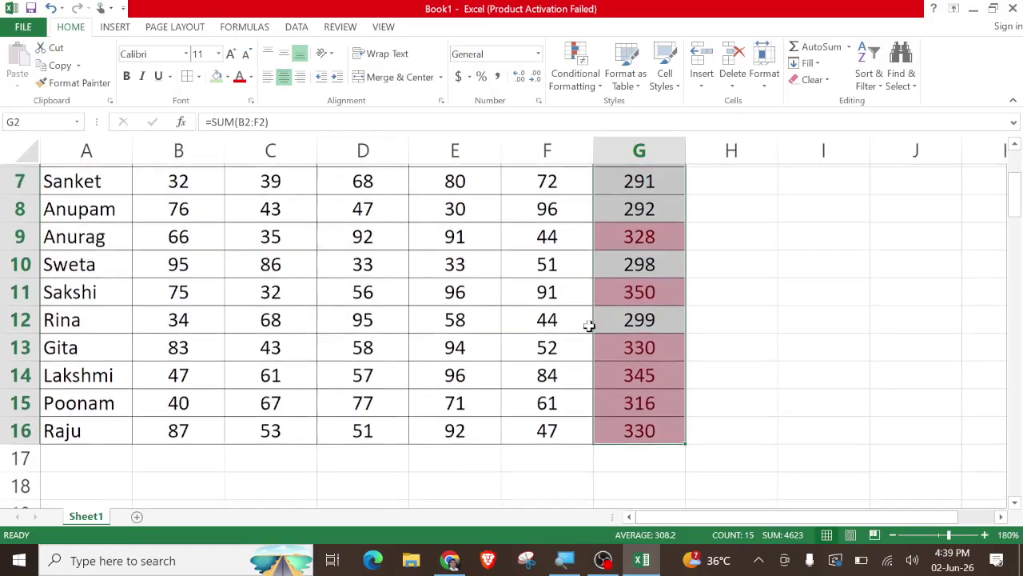
scroll(619, 401, "up", 2)
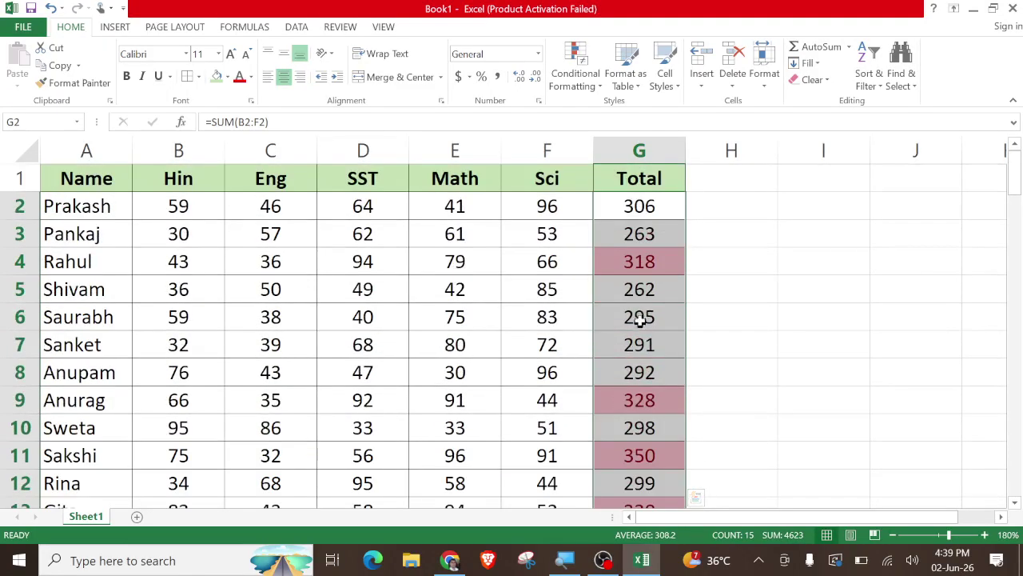
- Clear the Above Average rule from the selected Total cells
left_click(582, 92)
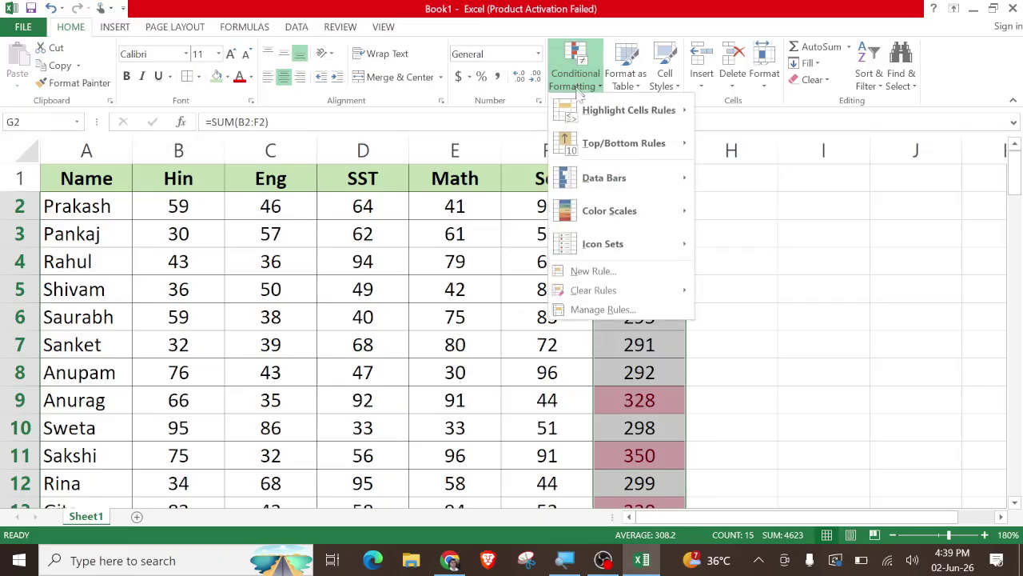
mouse_move(608, 291)
left_click(755, 294)
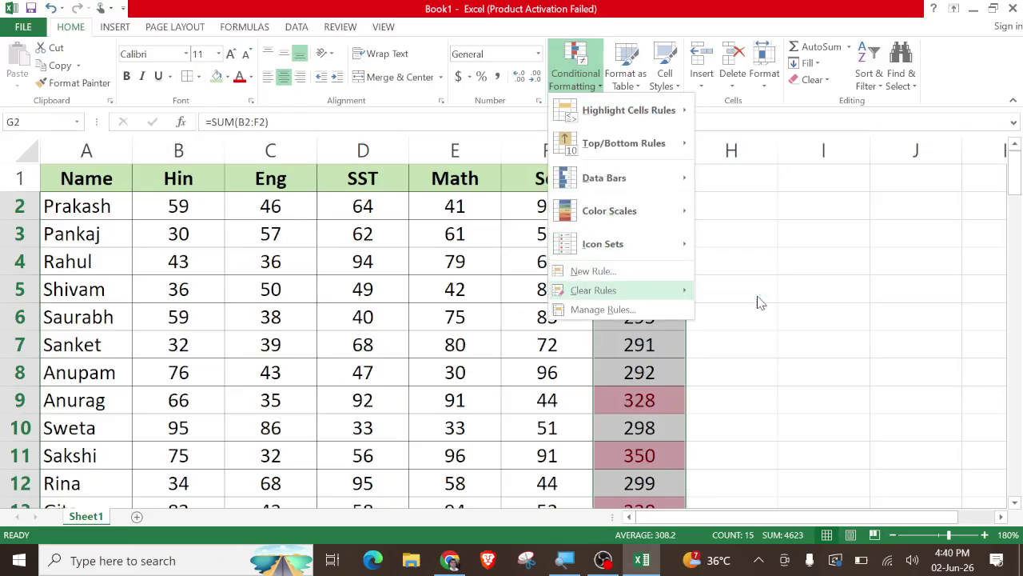
- Apply a Below Average rule to G2:G16 with Light Red Fill with Dark Red Text, and review the highlighted totals
left_click(592, 86)
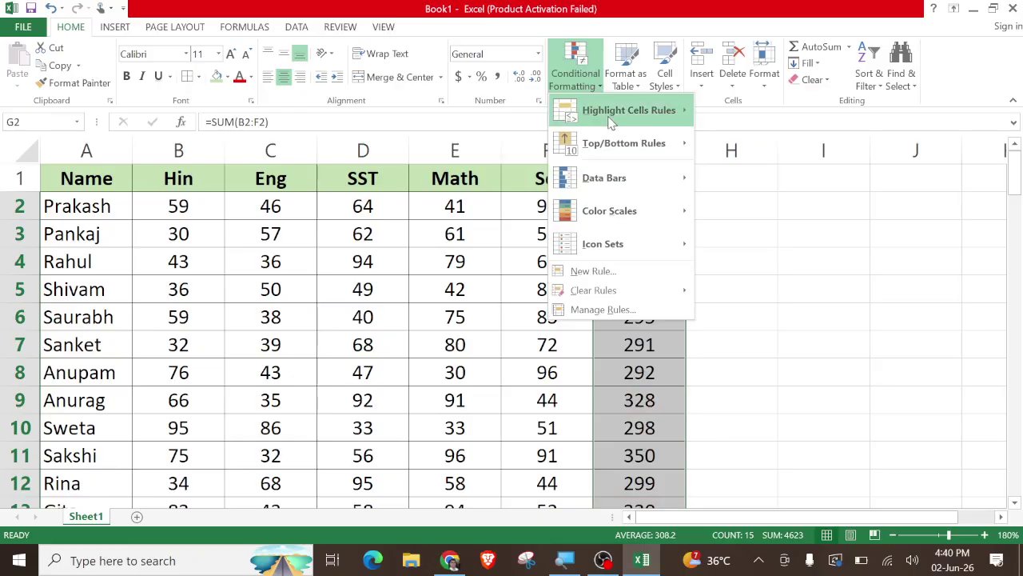
mouse_move(641, 149)
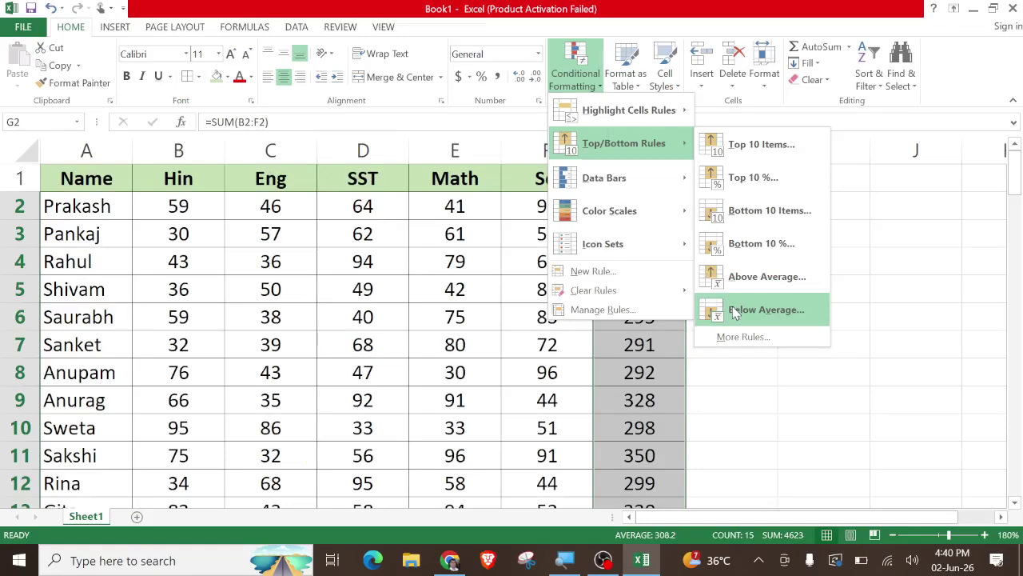
left_click(734, 312)
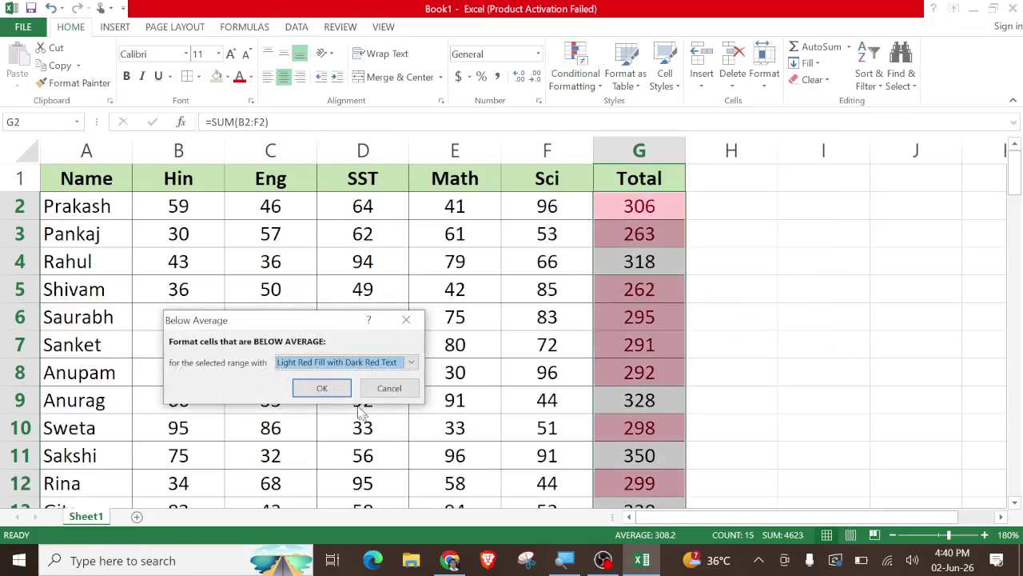
left_click(324, 387)
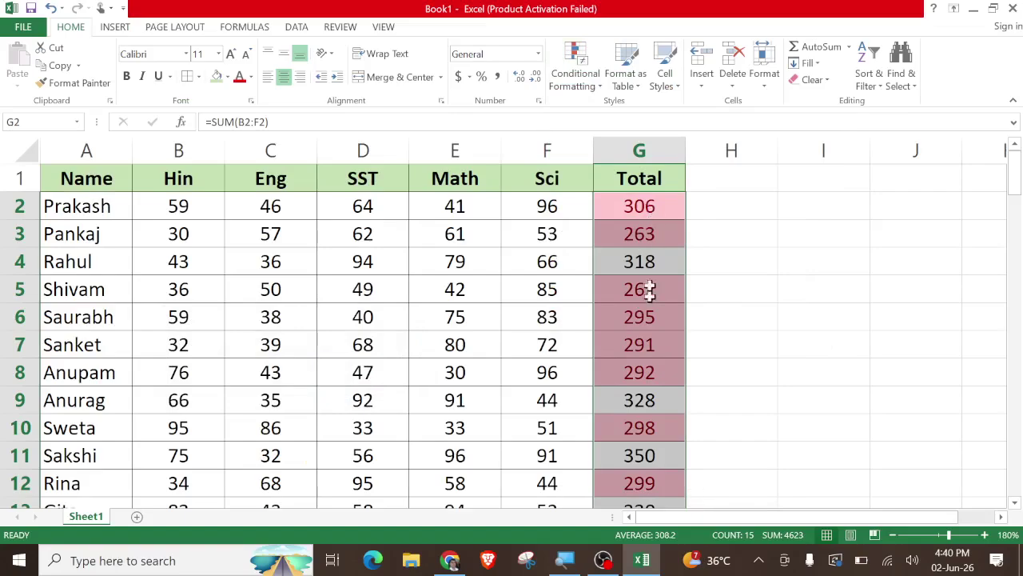
scroll(647, 412, "down", 2)
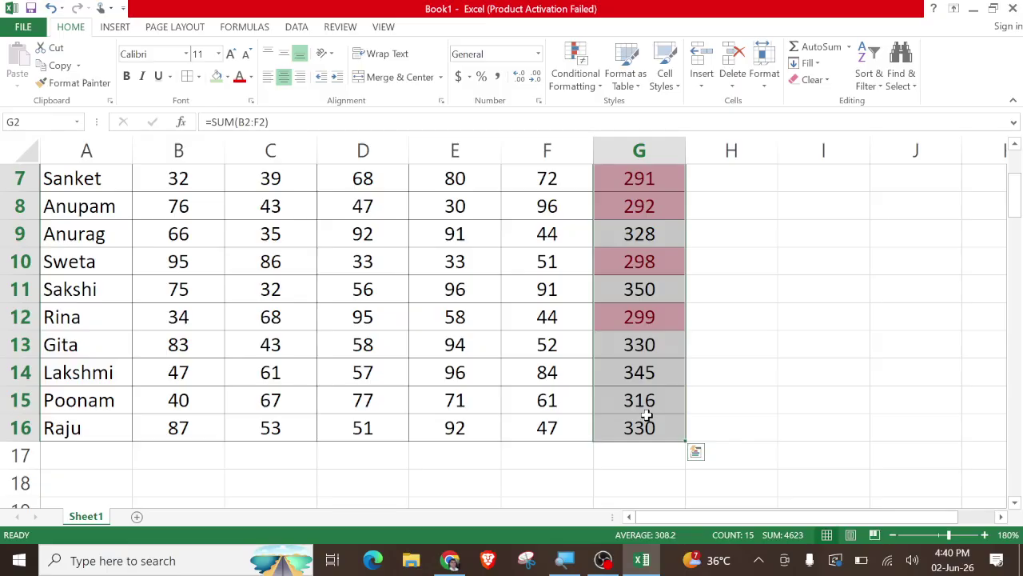
- Clear the Below Average rule from the selected Total cells
left_click(584, 76)
mouse_move(606, 146)
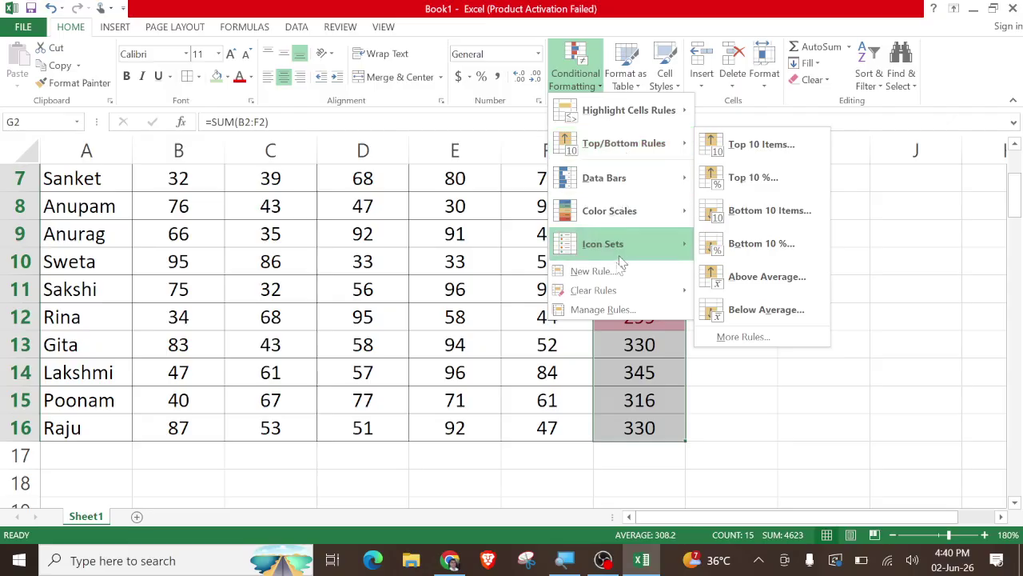
mouse_move(617, 294)
left_click(766, 292)
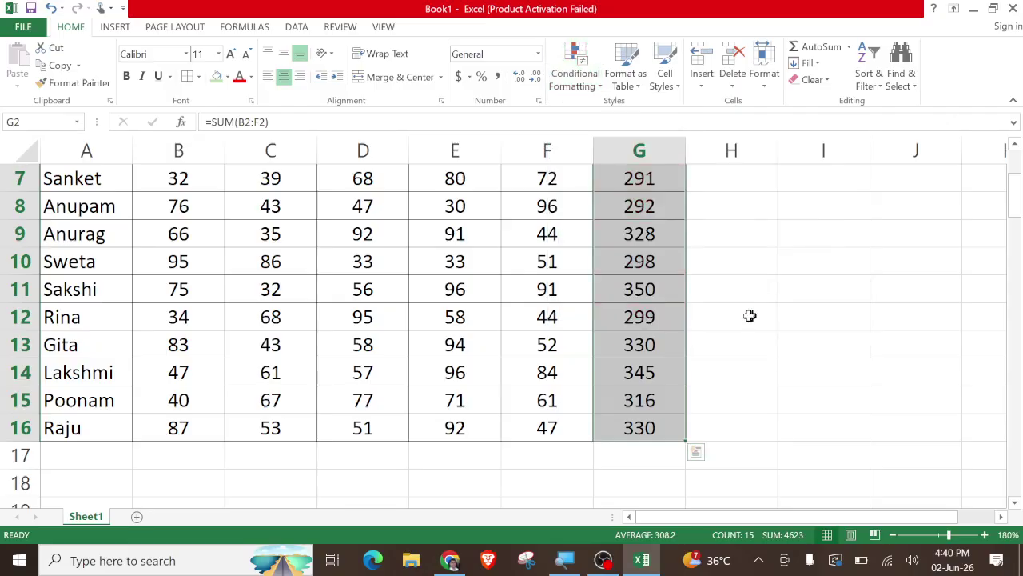
- Apply green gradient-fill data bars to the Total marks G2:G16, and review the bars down the column
scroll(749, 315, "up", 2)
left_click(575, 90)
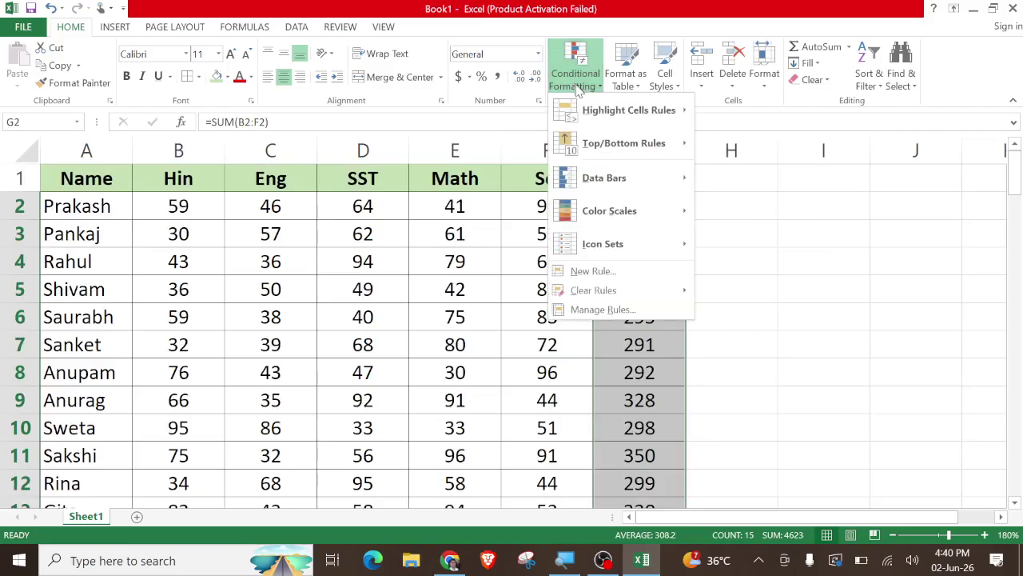
mouse_move(617, 244)
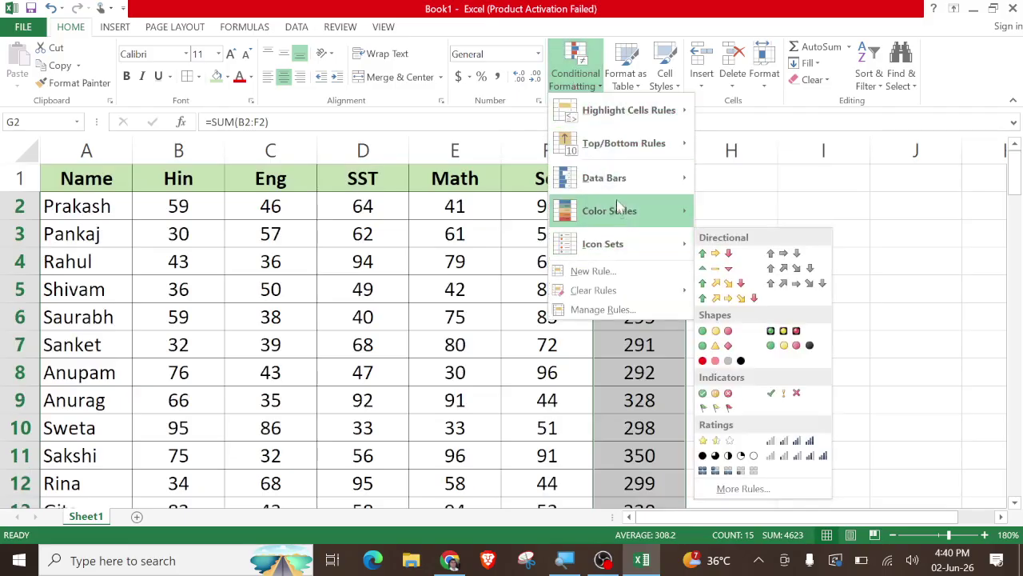
mouse_move(620, 187)
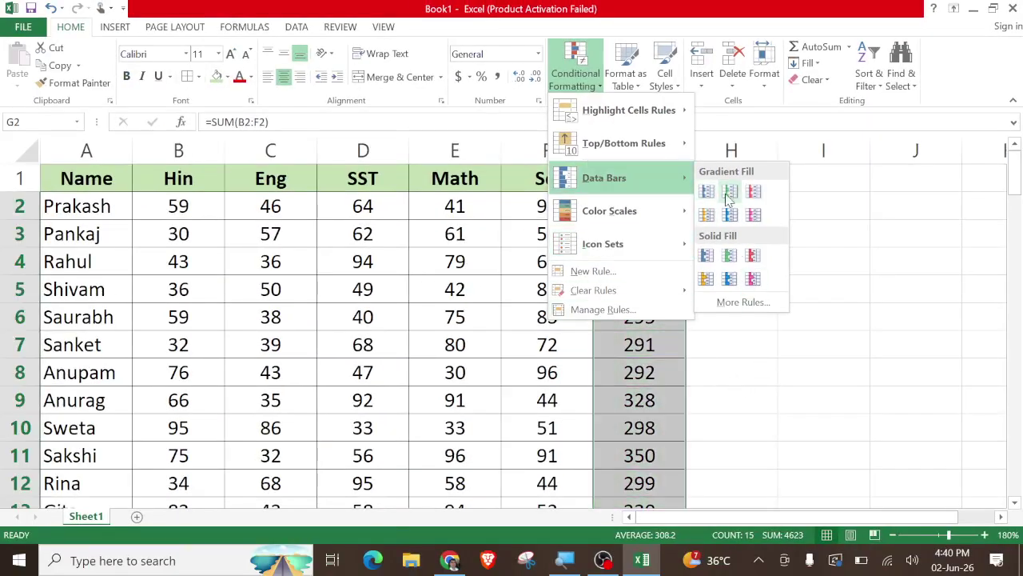
left_click(729, 192)
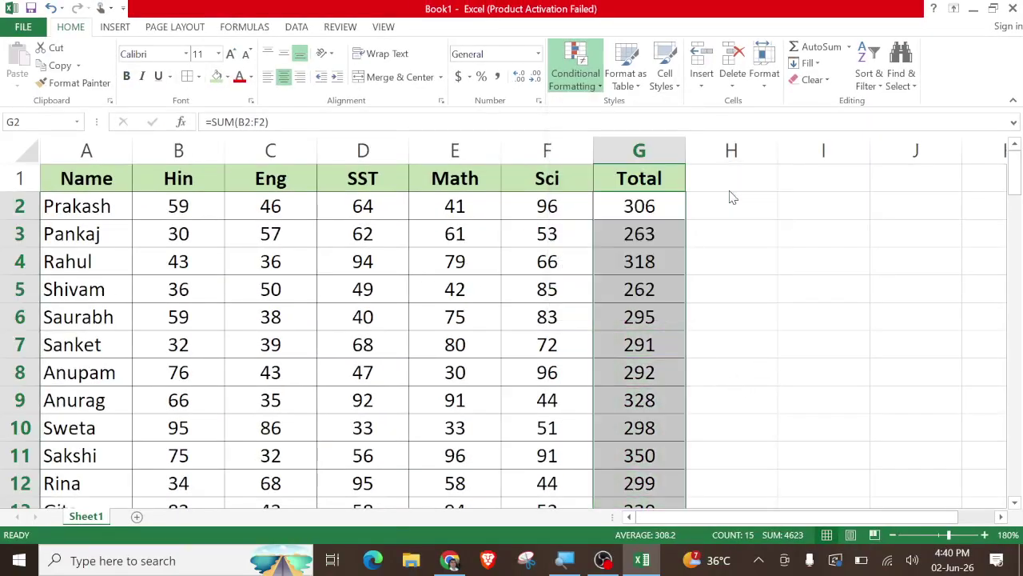
left_click(735, 318)
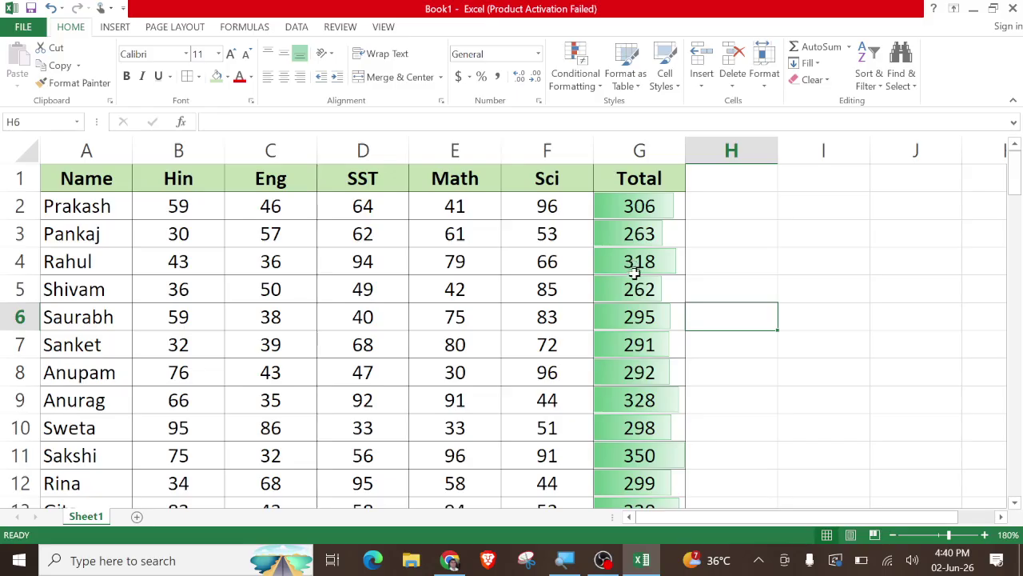
scroll(638, 471, "down", 2)
scroll(638, 472, "down", 1)
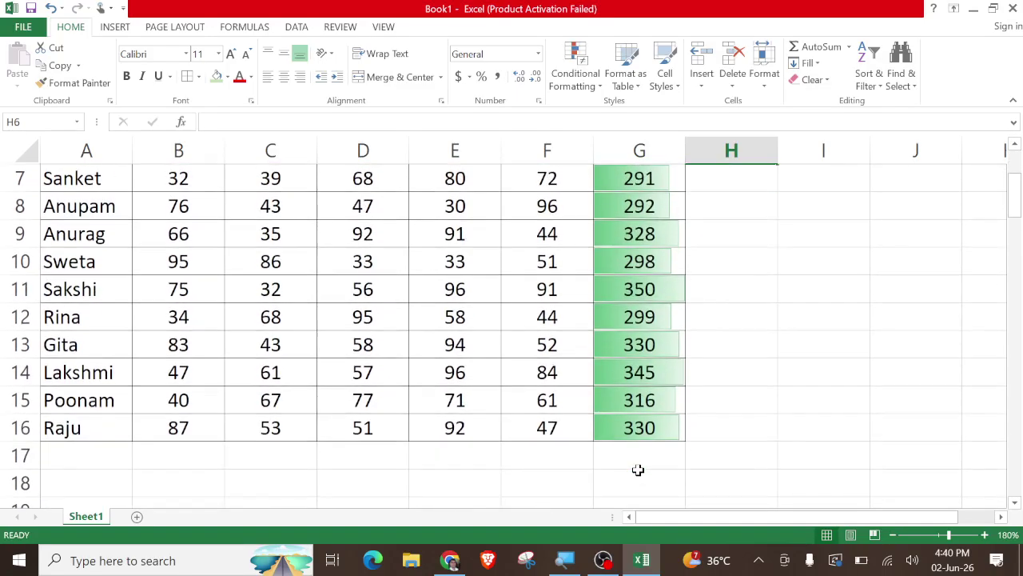
scroll(638, 464, "up", 2)
- Remove the Total column's data bars by clearing conditional formatting rules from the entire sheet
left_click_drag(640, 206, 634, 460)
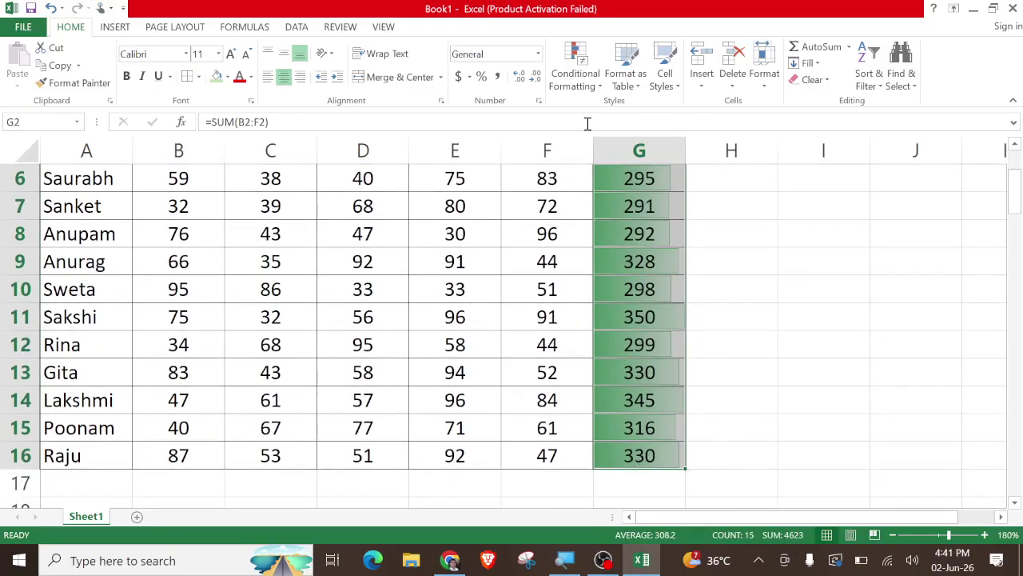
left_click(574, 74)
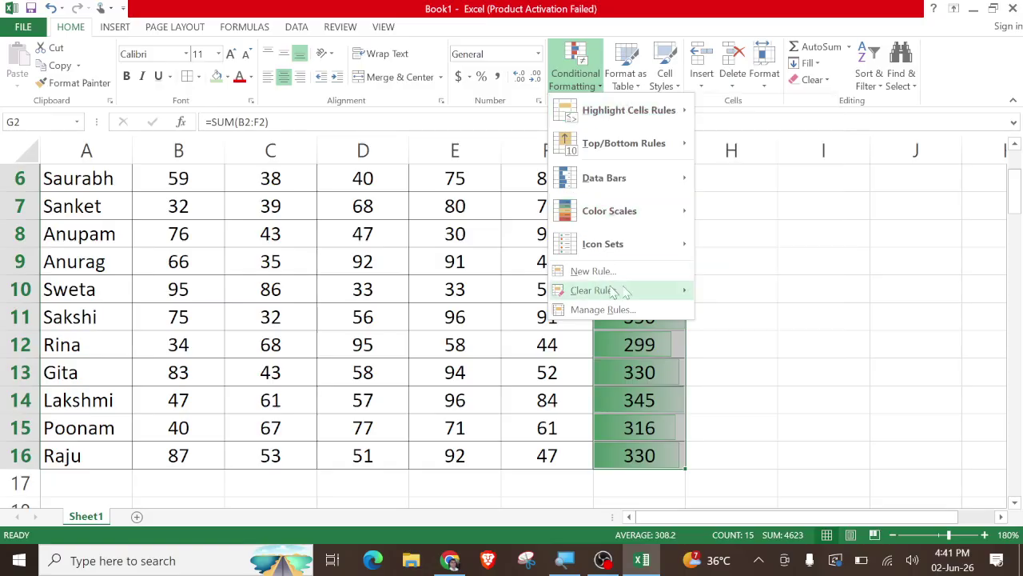
mouse_move(599, 290)
left_click(743, 311)
- Fill B18:I29 below the marks table with random numbers using =RANDBETWEEN(100,9999)
scroll(424, 372, "down", 3)
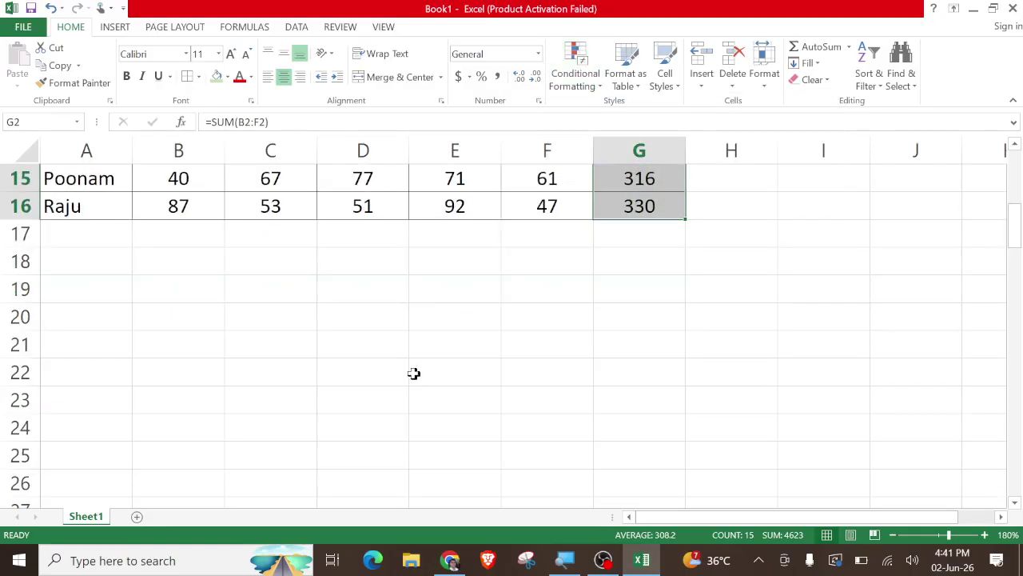
scroll(181, 287, "down", 1)
left_click_drag(148, 184, 794, 478)
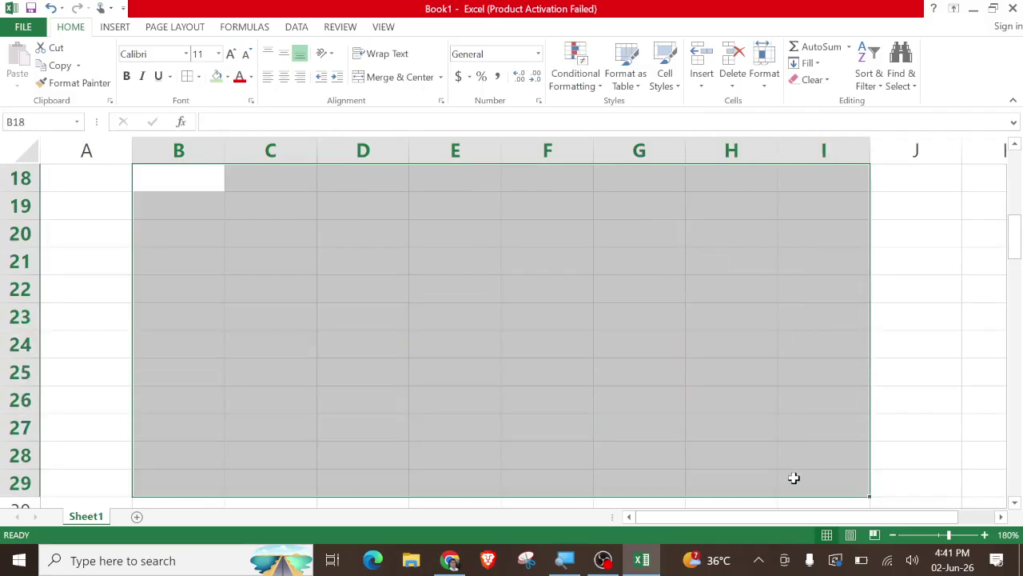
type("=rand")
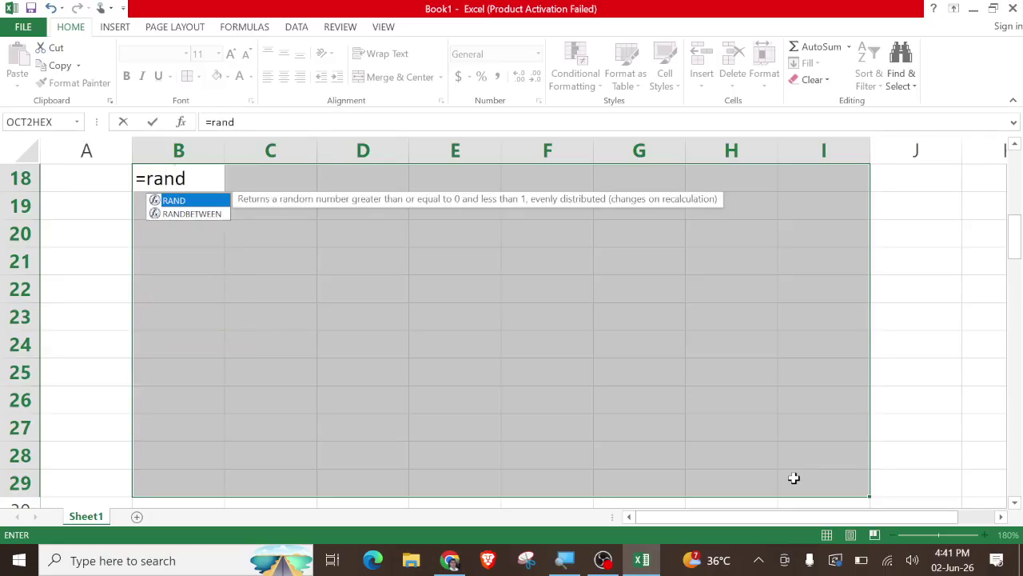
key("Down")
key("Tab")
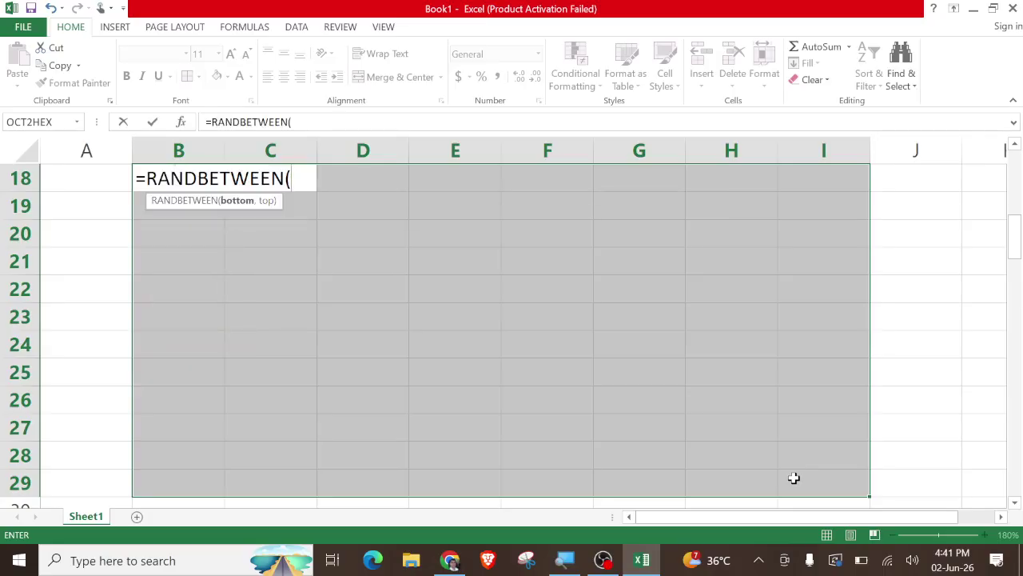
type("100,9999")
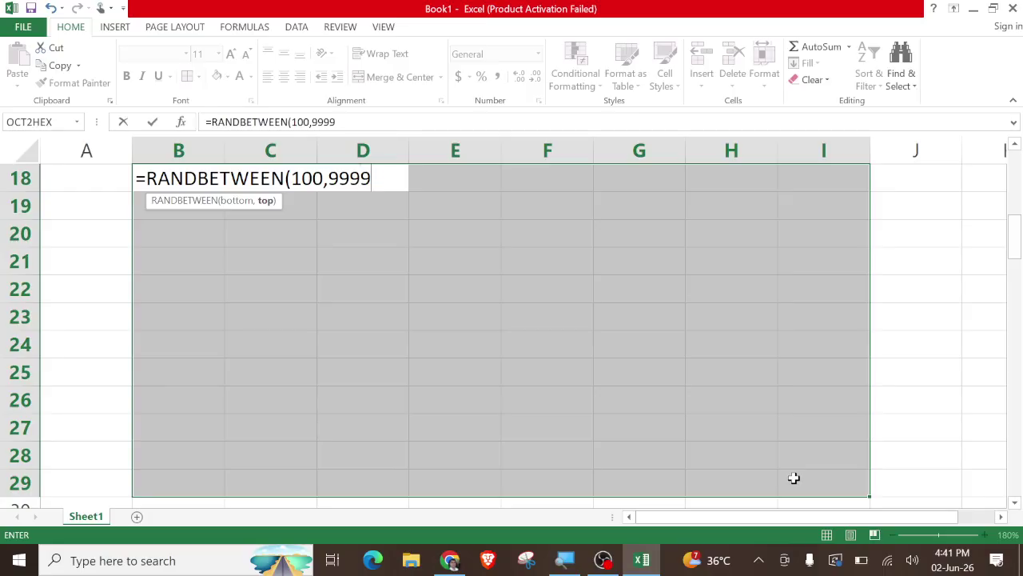
key("ctrl+Return")
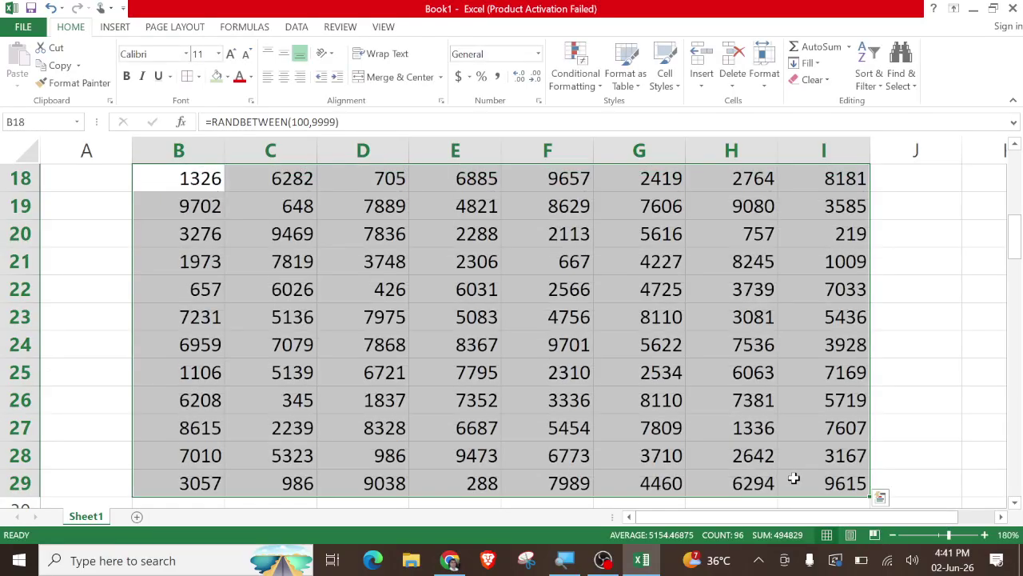
- Replace the RANDBETWEEN formulas in B18:I29 with static numbers by copying and pasting them in place as Values
key("ctrl+c")
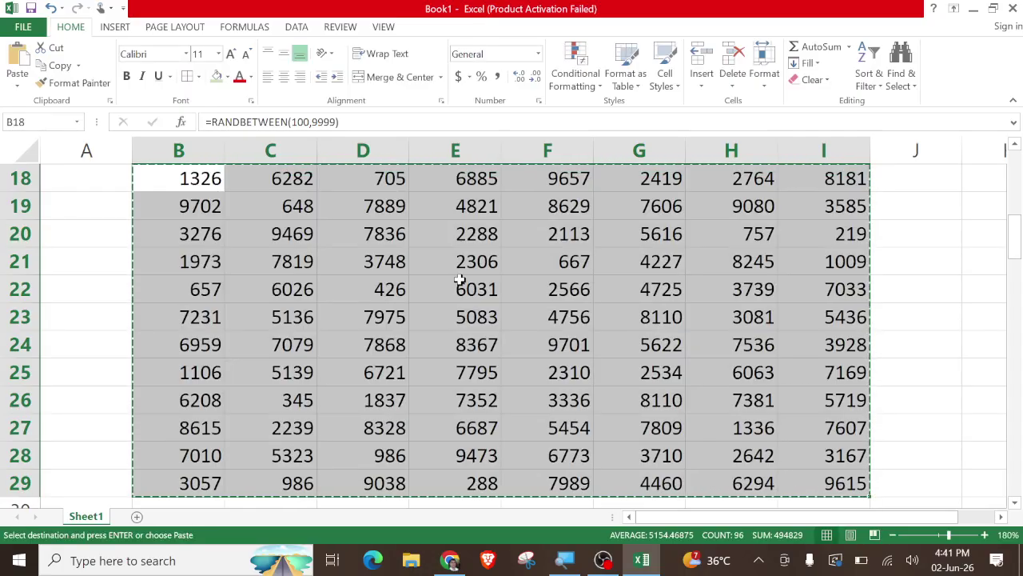
key("ctrl+alt+v")
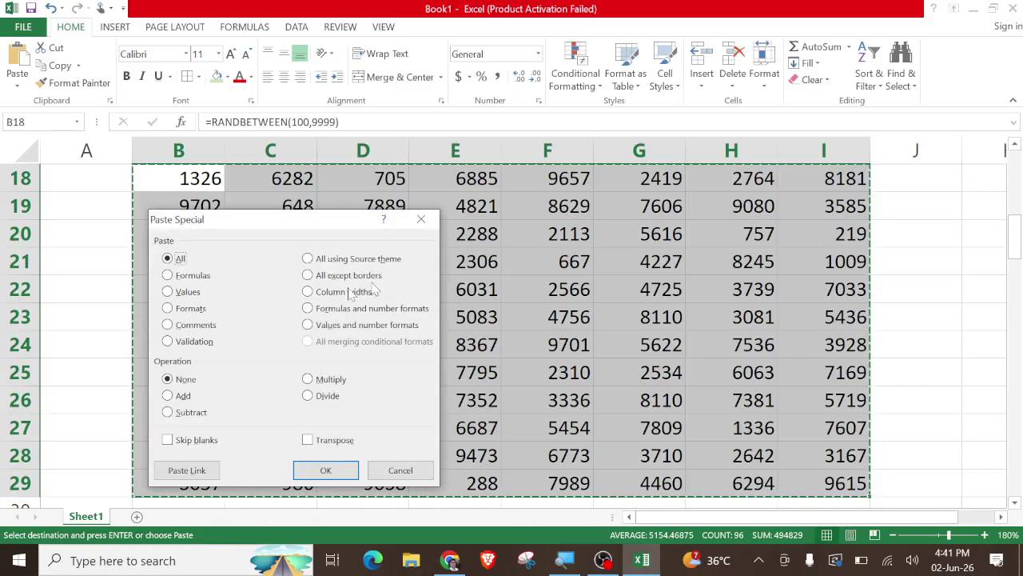
left_click(168, 291)
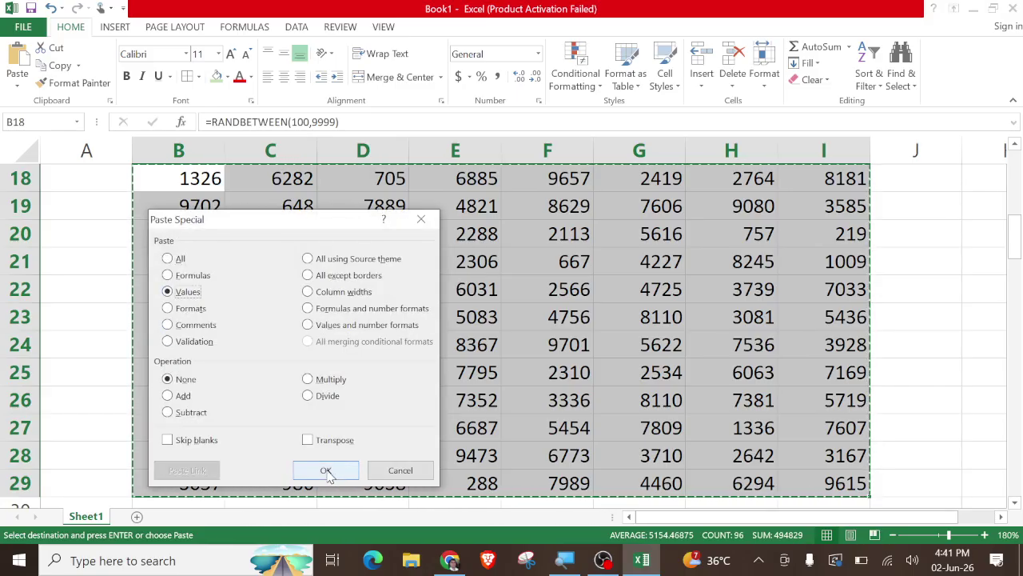
left_click(326, 470)
left_click(925, 312)
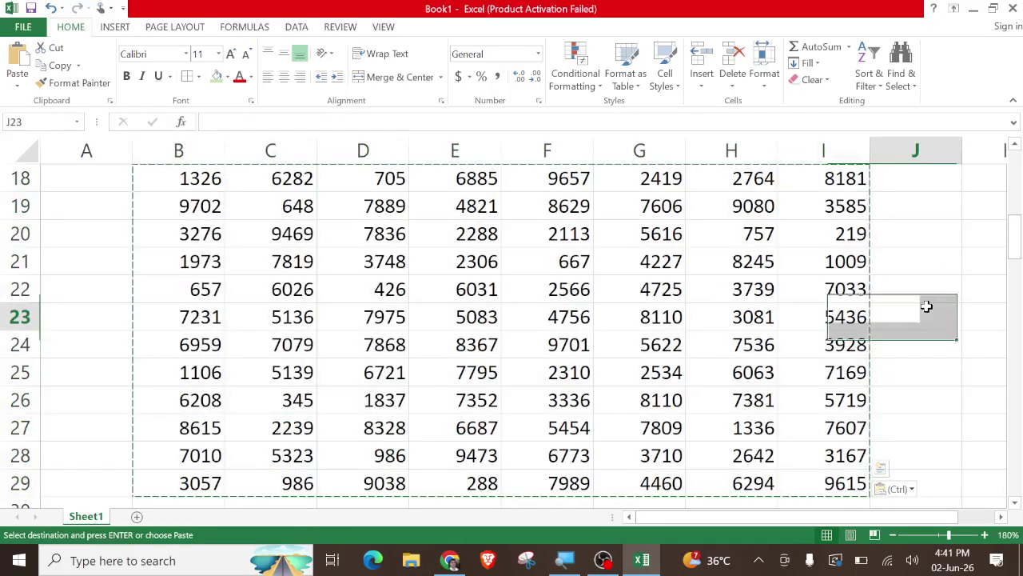
left_click(943, 249)
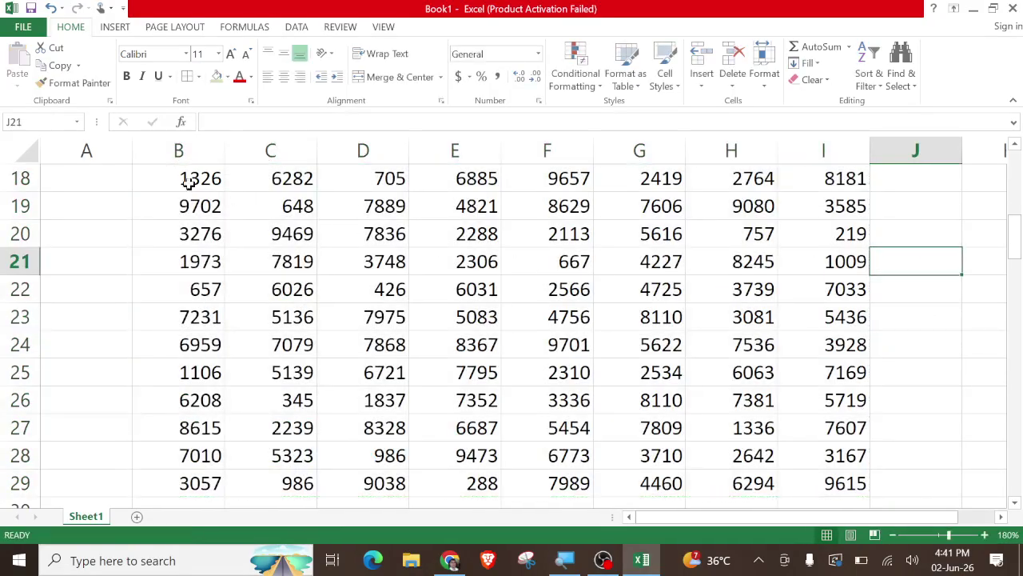
- Apply red gradient-fill data bars to the numbers in B18:I29, and inspect the bars in a few cells
left_click_drag(183, 177, 792, 468)
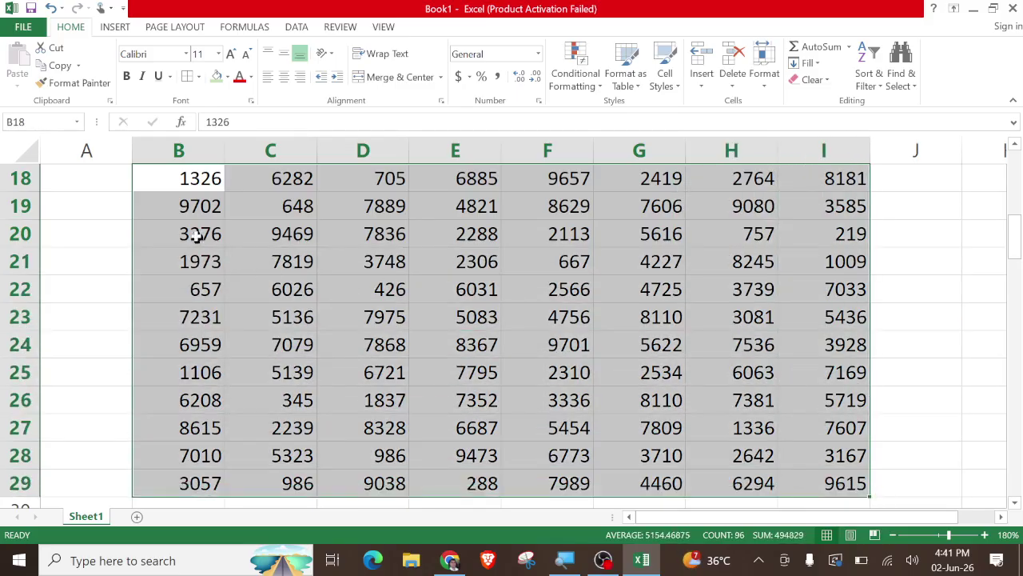
left_click(576, 76)
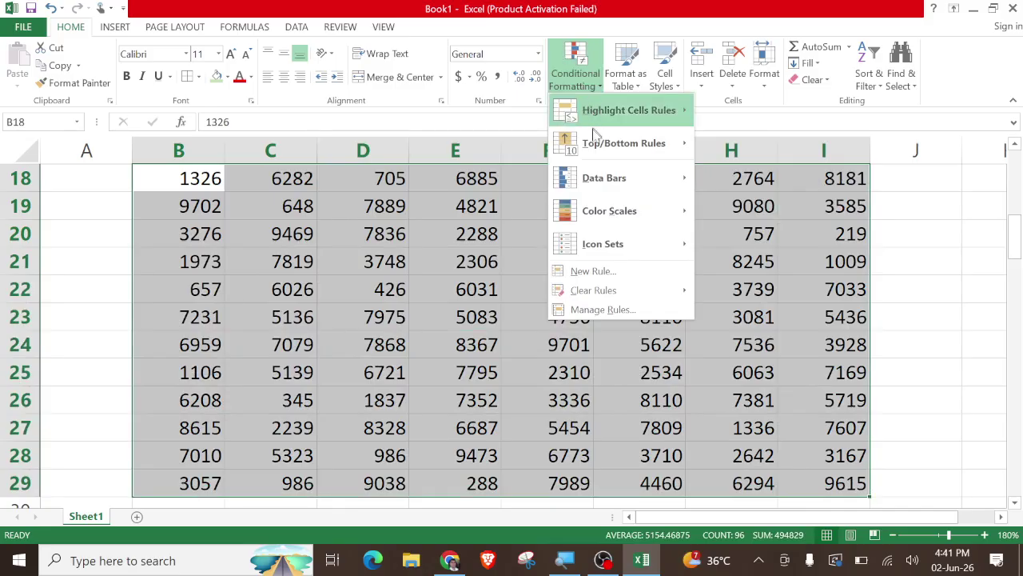
mouse_move(633, 184)
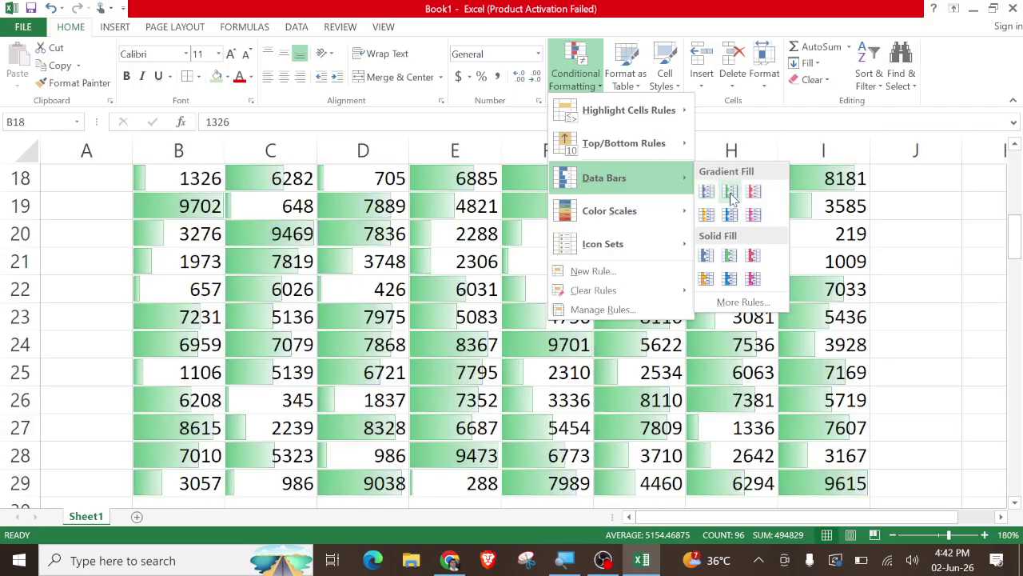
left_click(754, 193)
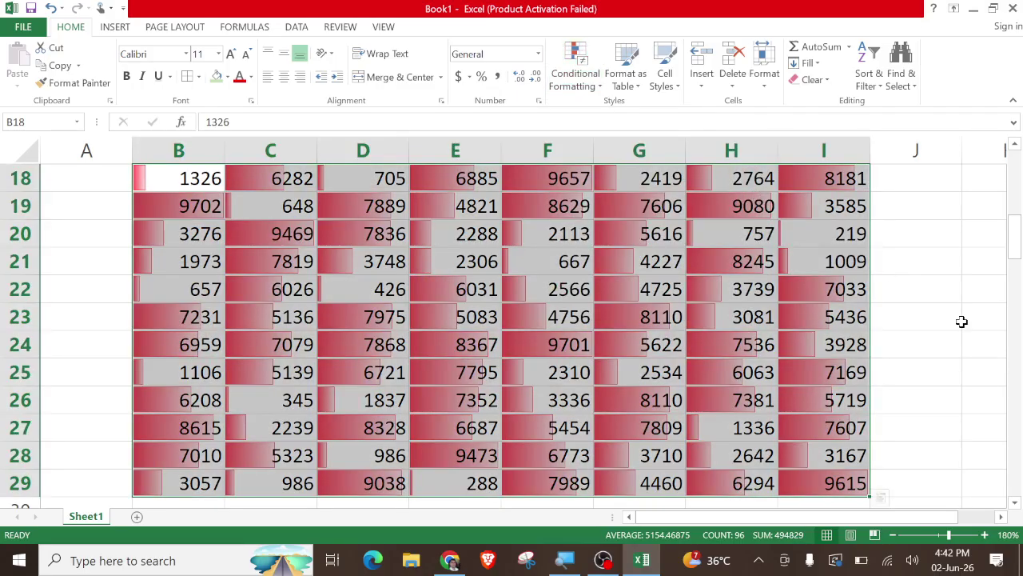
left_click(888, 242)
left_click(819, 241)
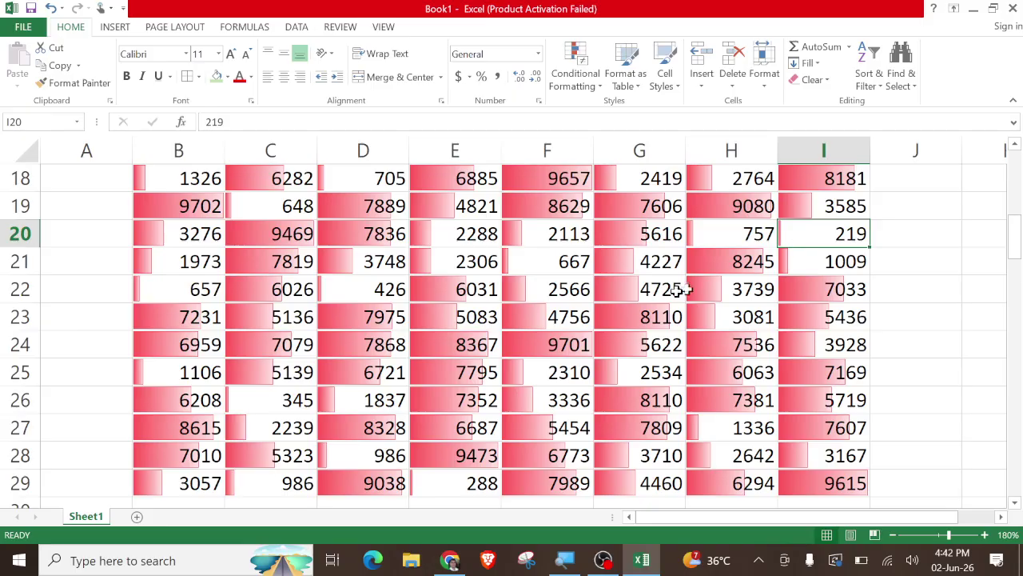
left_click(538, 346)
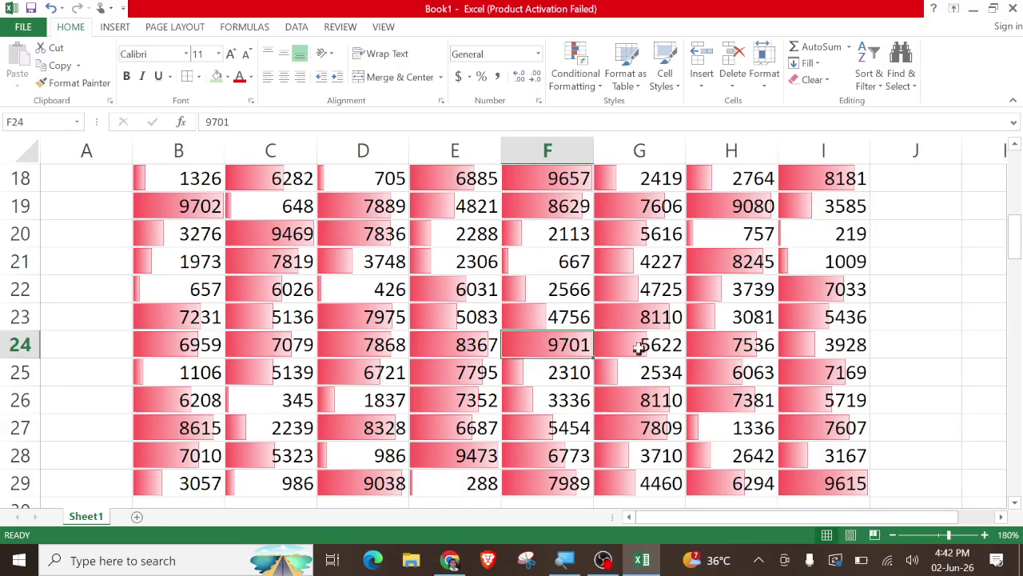
- Set G19 to 100 and B22 to 9000 to test how their data bars respond
left_click(626, 207)
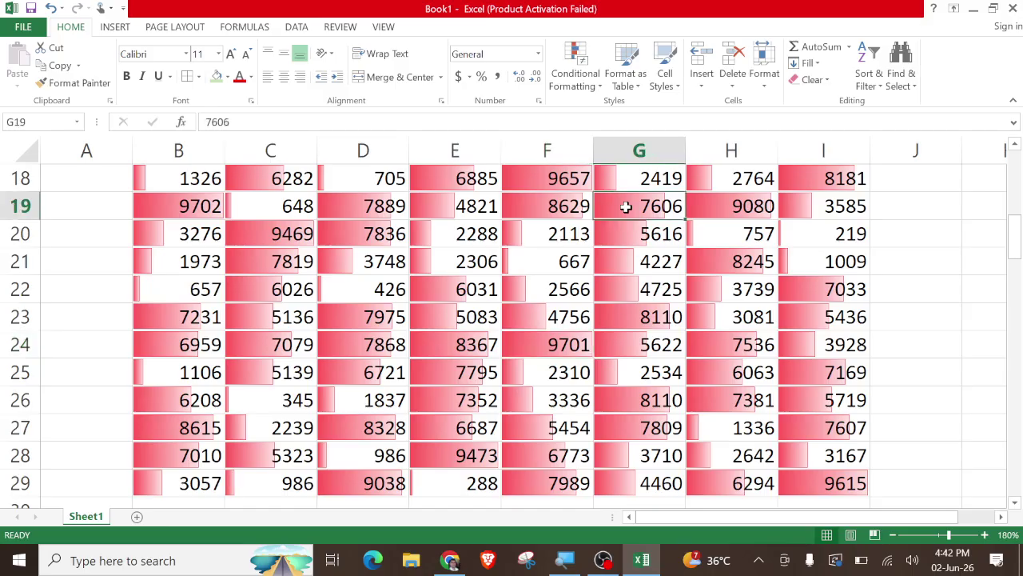
type("100")
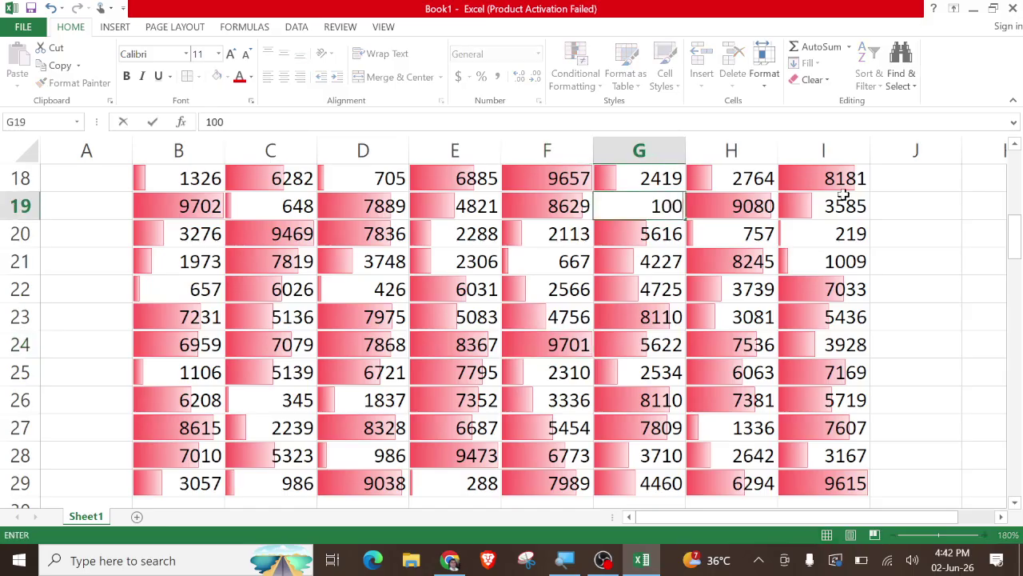
key("Return")
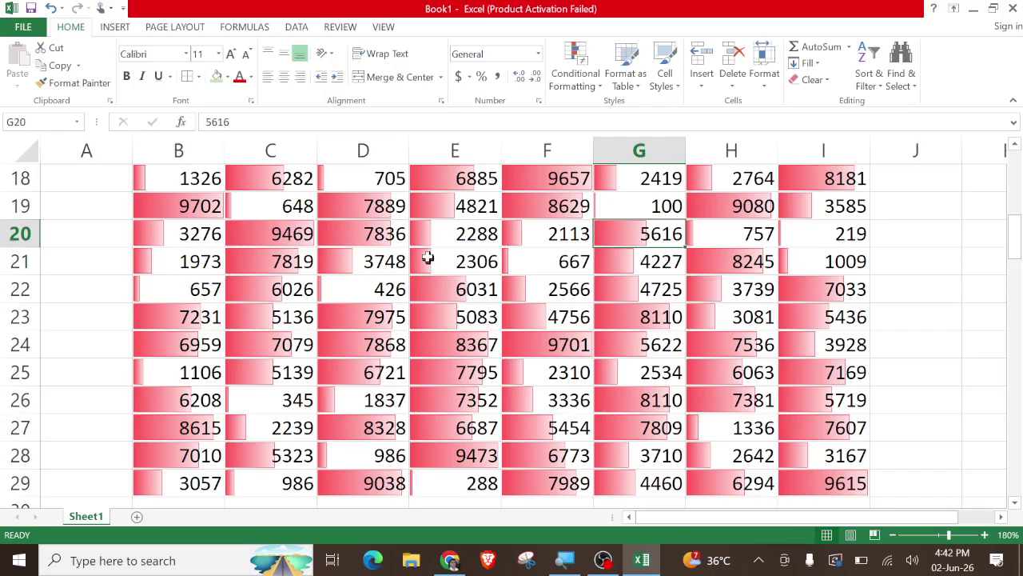
left_click(139, 380)
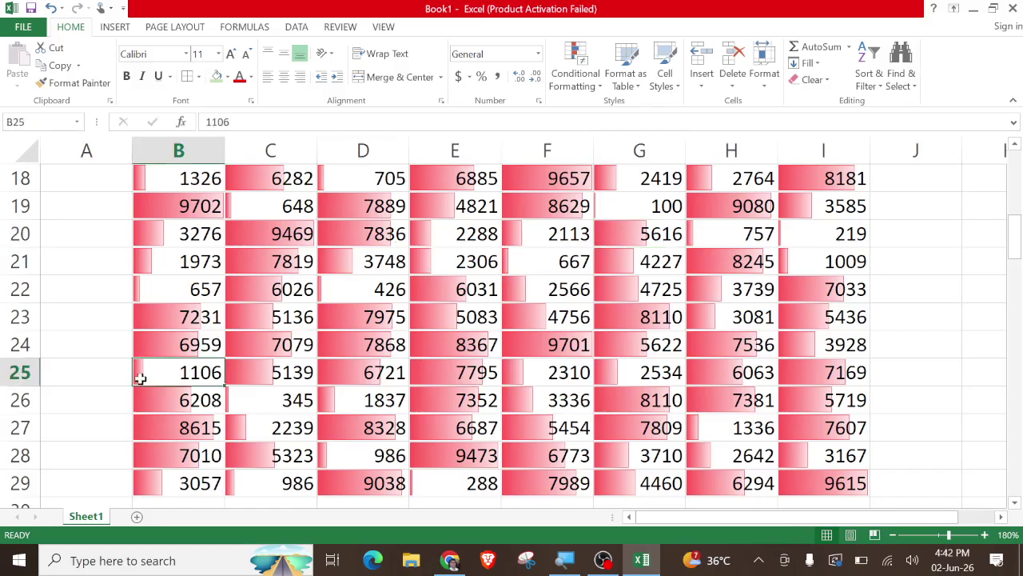
left_click(147, 293)
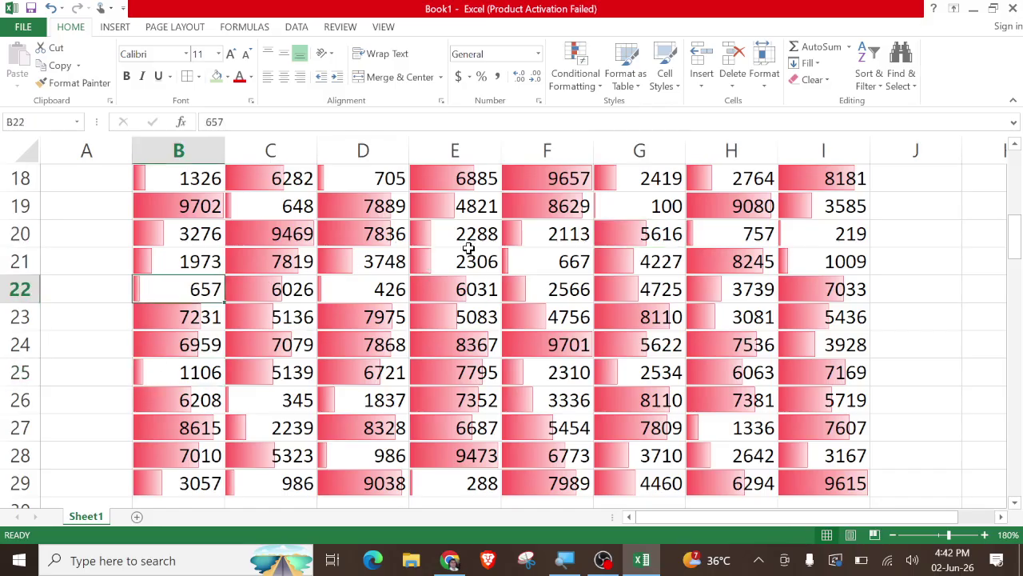
type("9000")
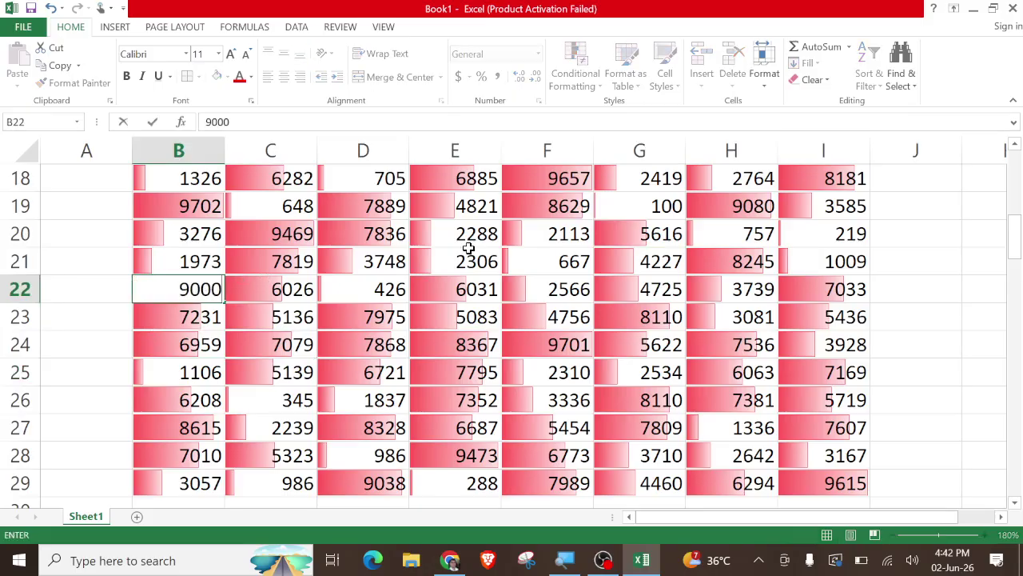
key("Return")
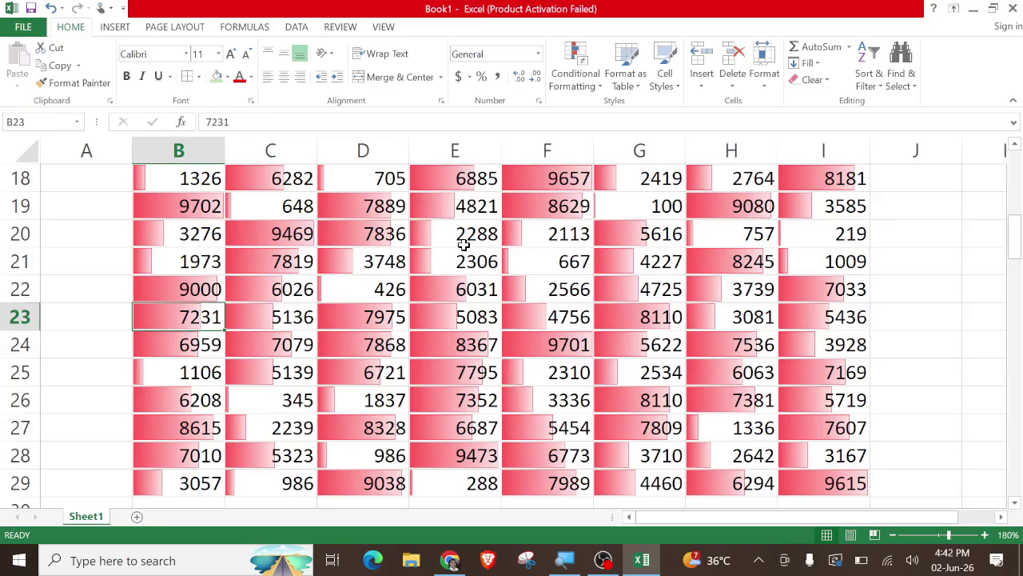
- Undo the test value edits in B22 and G19
key("ctrl+z")
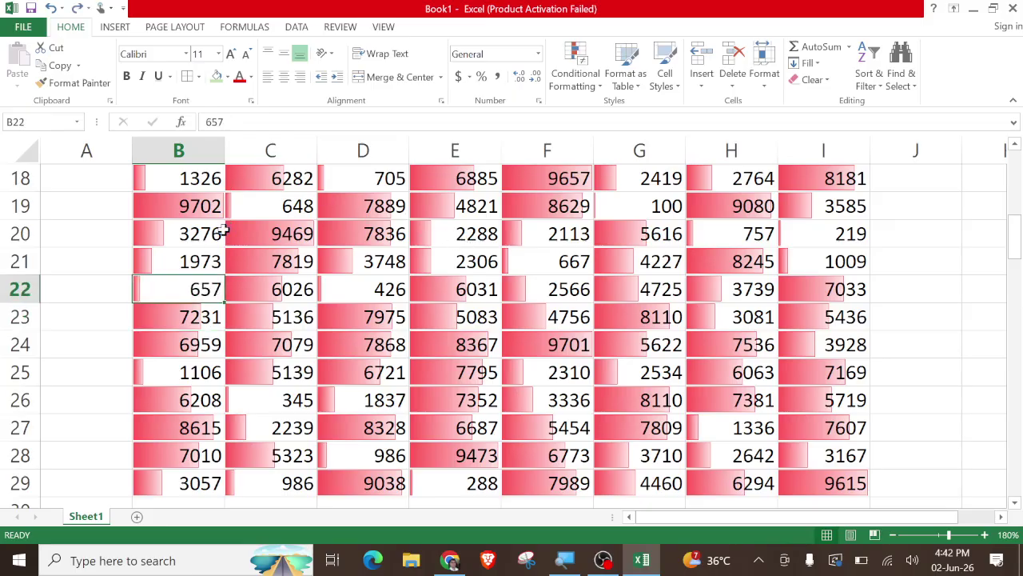
key("ctrl+z")
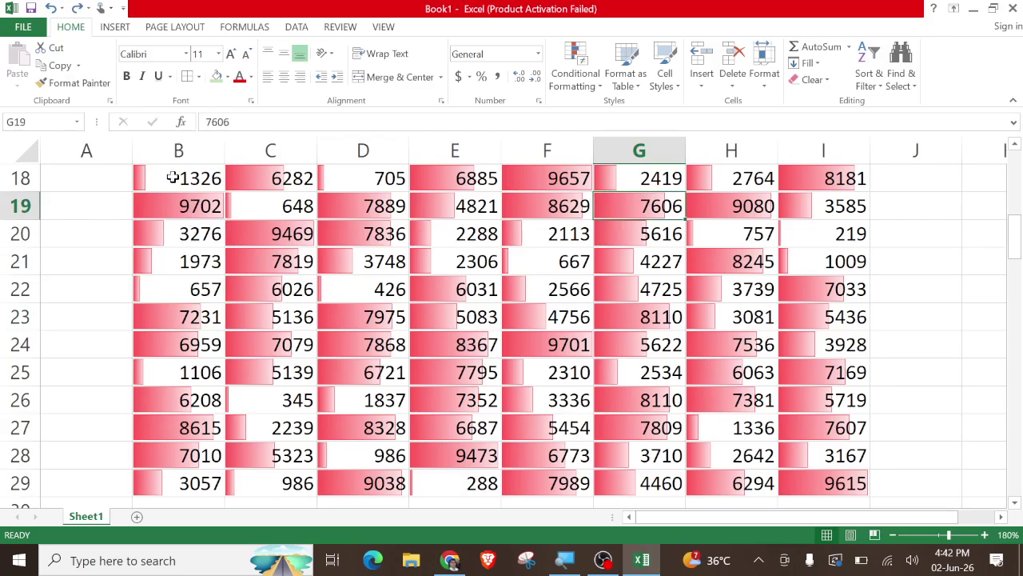
- Select B18:I29 and clear the conditional formatting rules from the entire sheet
left_click_drag(173, 177, 811, 482)
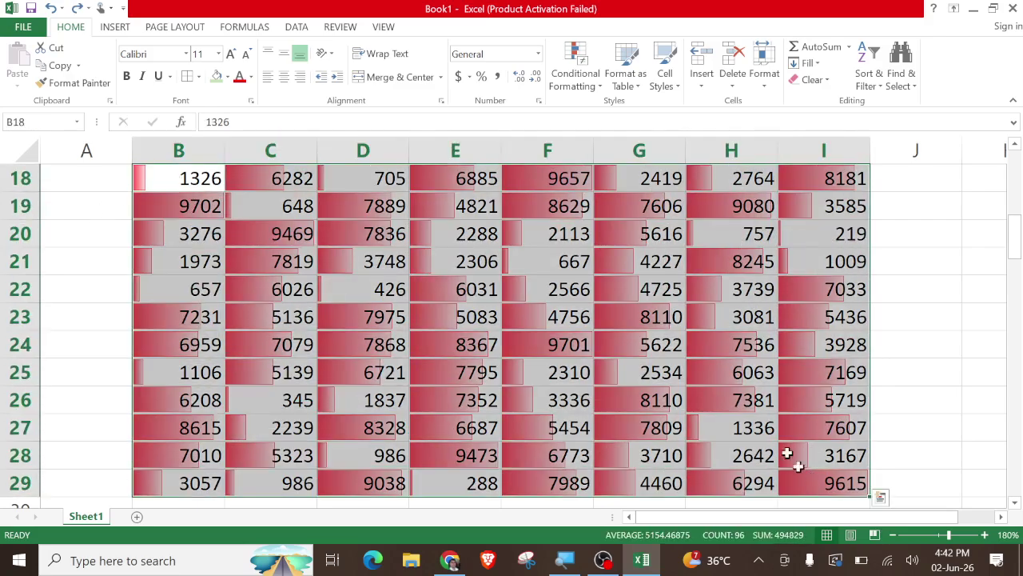
left_click(596, 80)
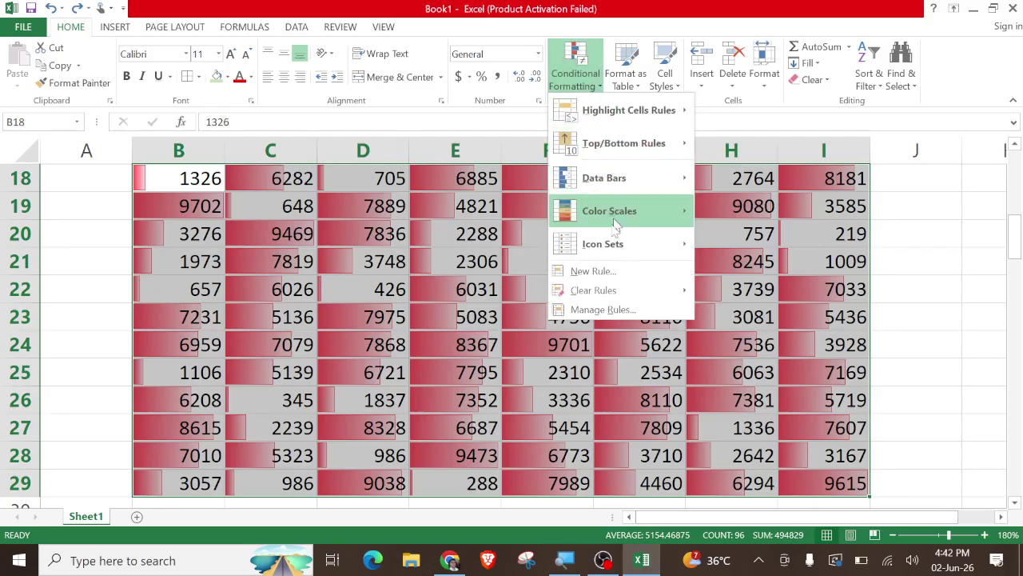
mouse_move(607, 290)
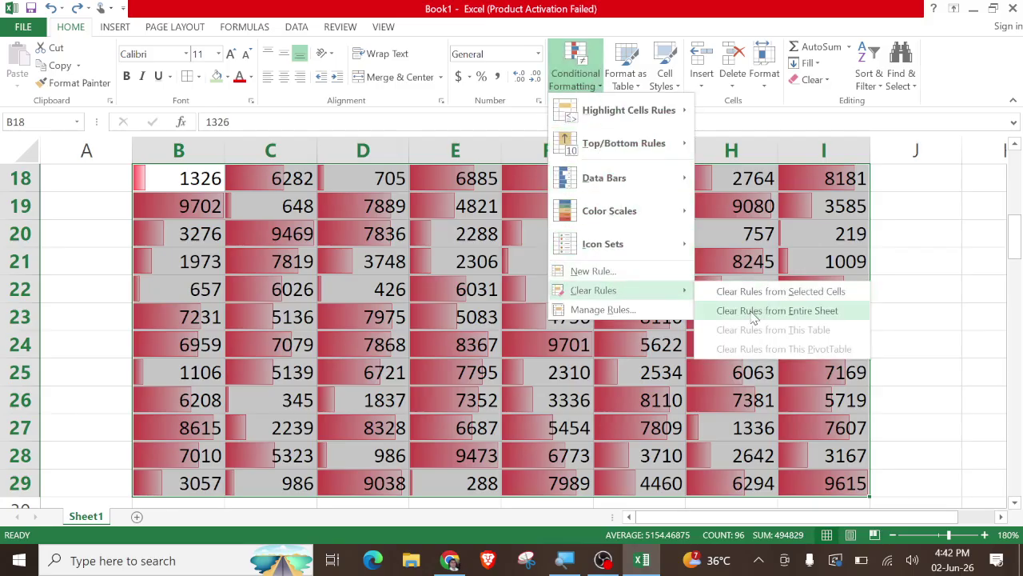
left_click(754, 312)
- Apply light blue solid-fill data bars to the numbers in B18:I29
left_click(576, 68)
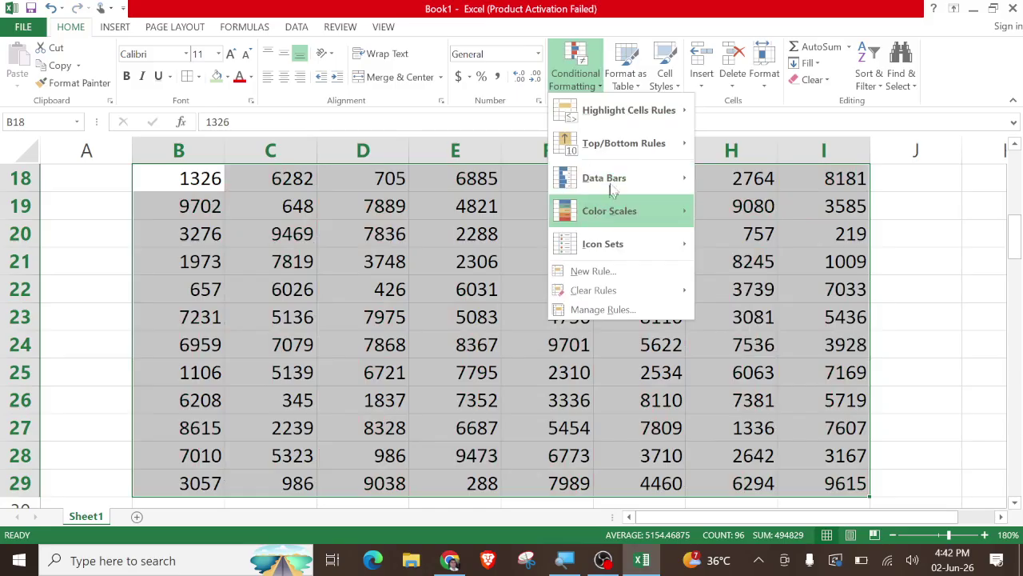
mouse_move(639, 177)
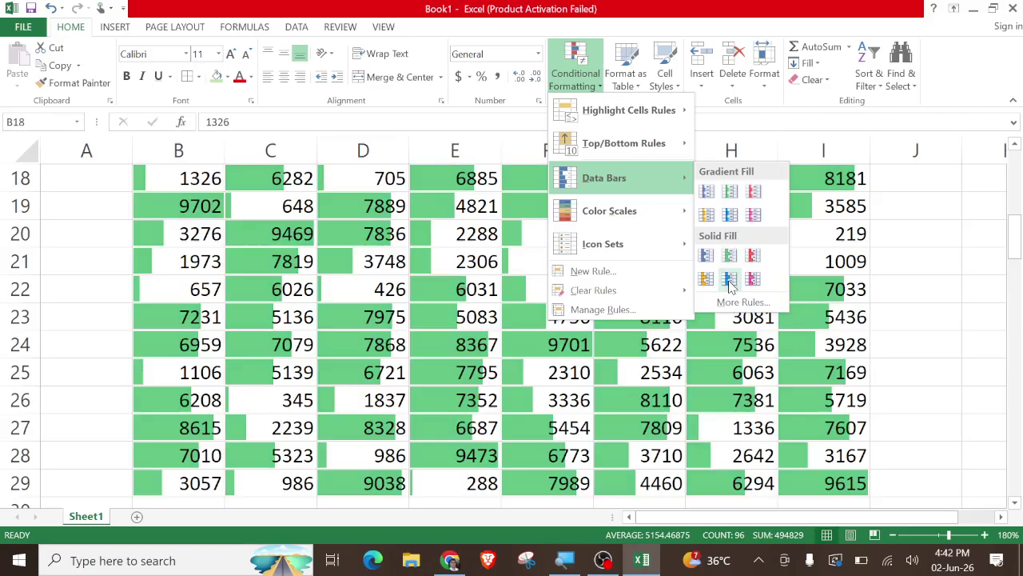
left_click(729, 276)
left_click(569, 397)
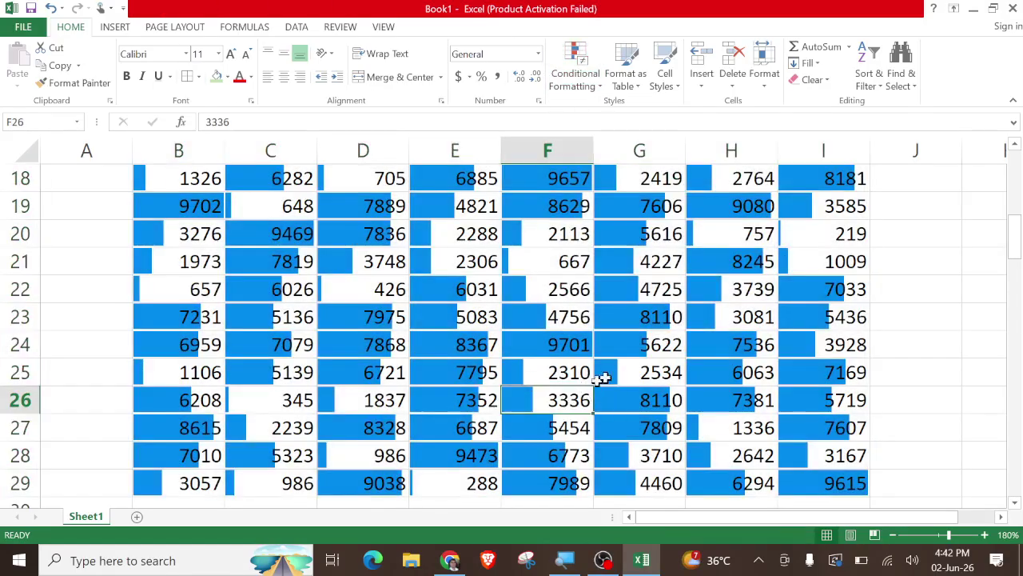
- Set G25 to 5000 to test how its solid data bar responds
left_click(638, 372)
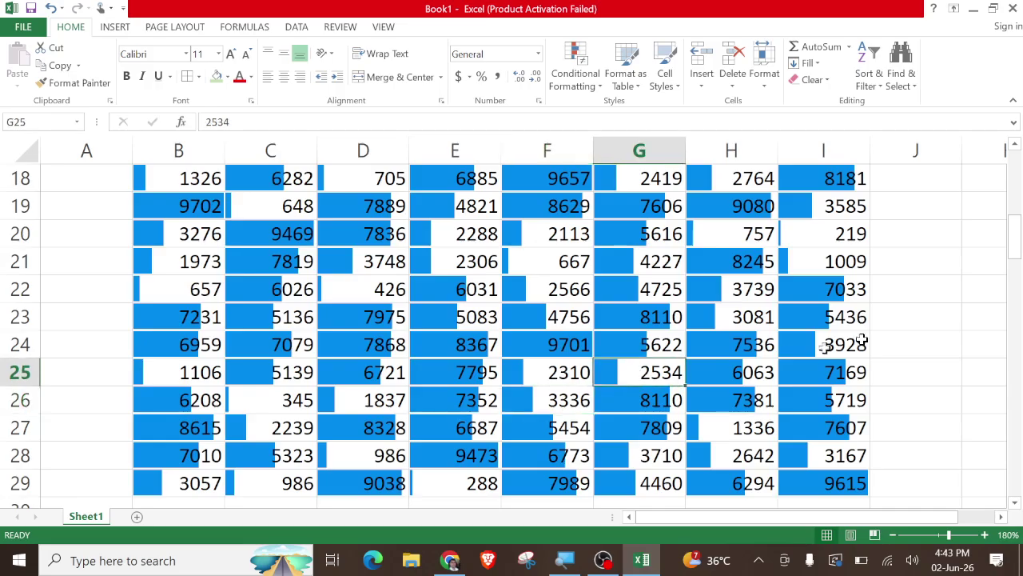
type("5000")
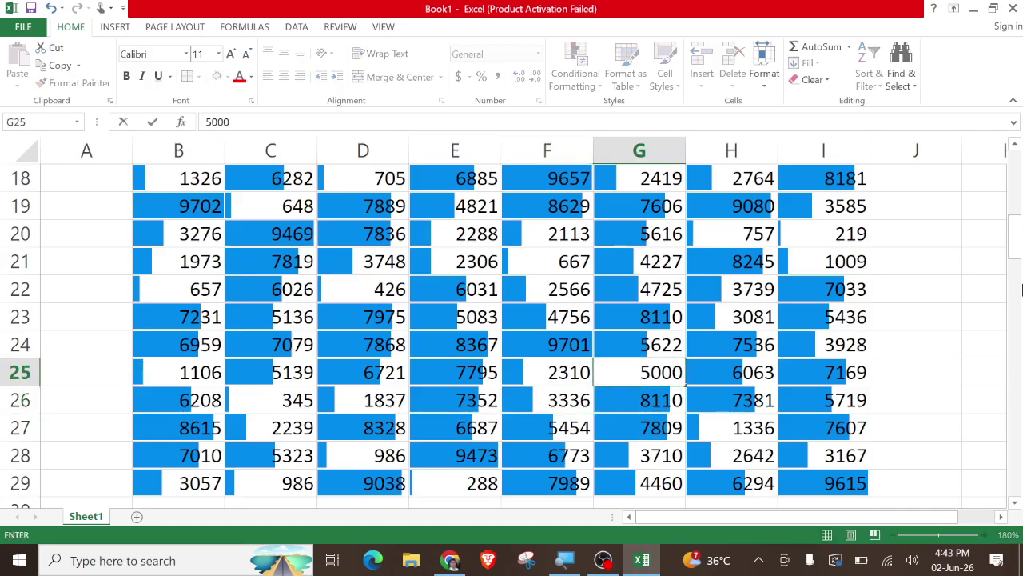
key("Return")
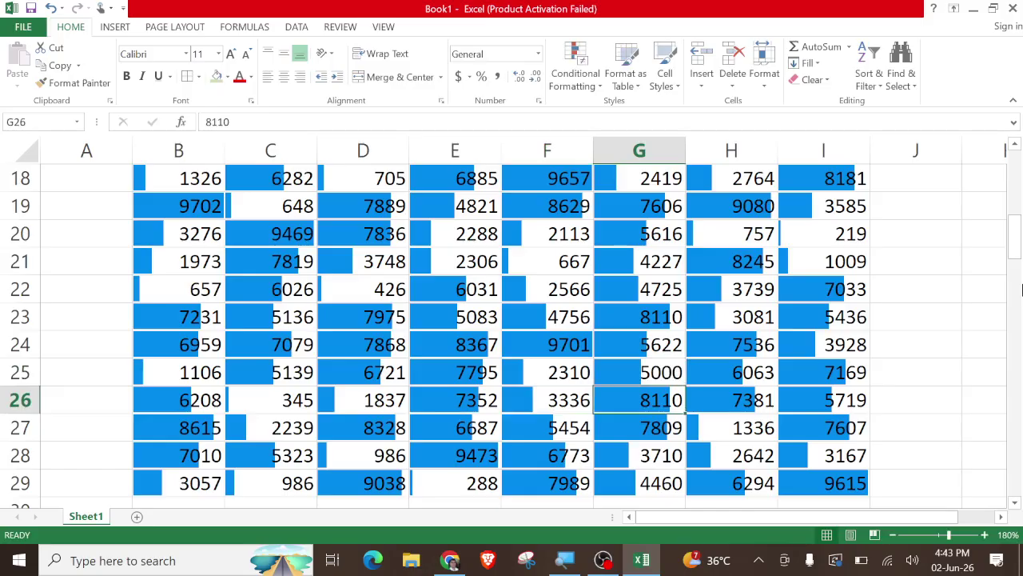
- Undo the test value edit in G25 and clear the conditional formatting rules from the entire sheet
key("ctrl+z")
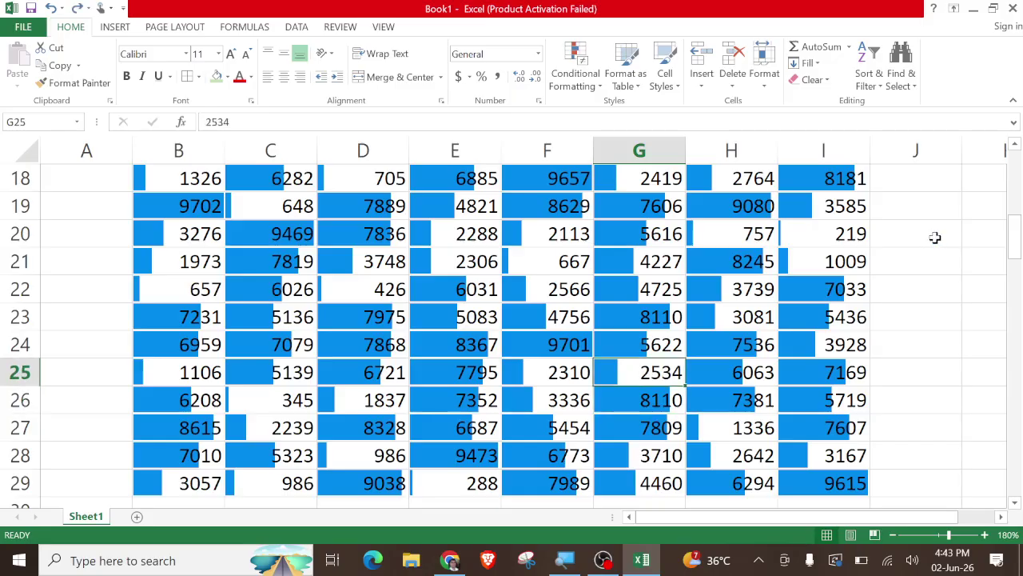
left_click(575, 80)
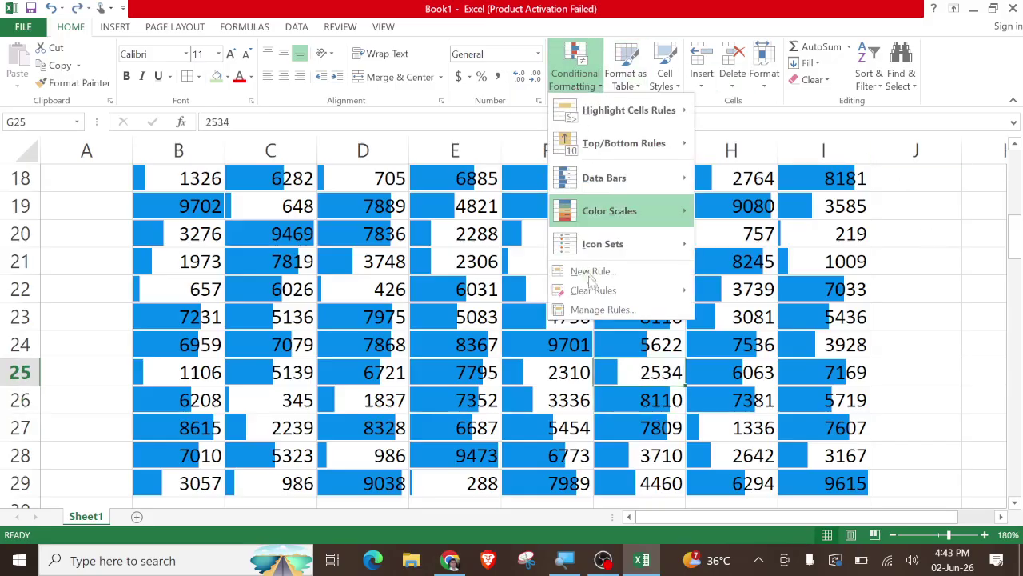
mouse_move(628, 290)
left_click(766, 312)
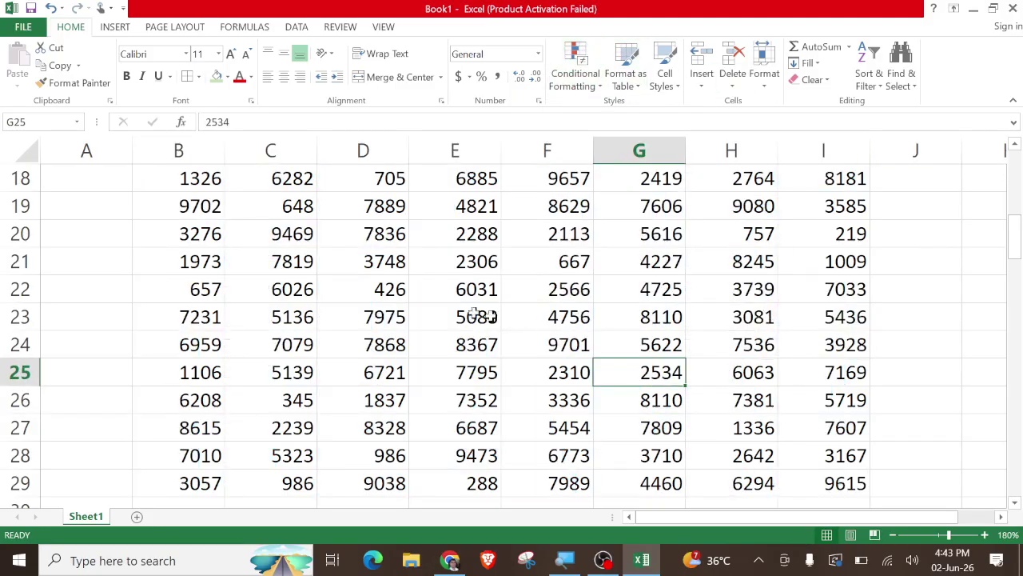
- Select the whole random-number block B18:J29 and apply the Green-Yellow-Red color scale to it
left_click(214, 205)
key("ctrl+a")
scroll(338, 261, "up", 2)
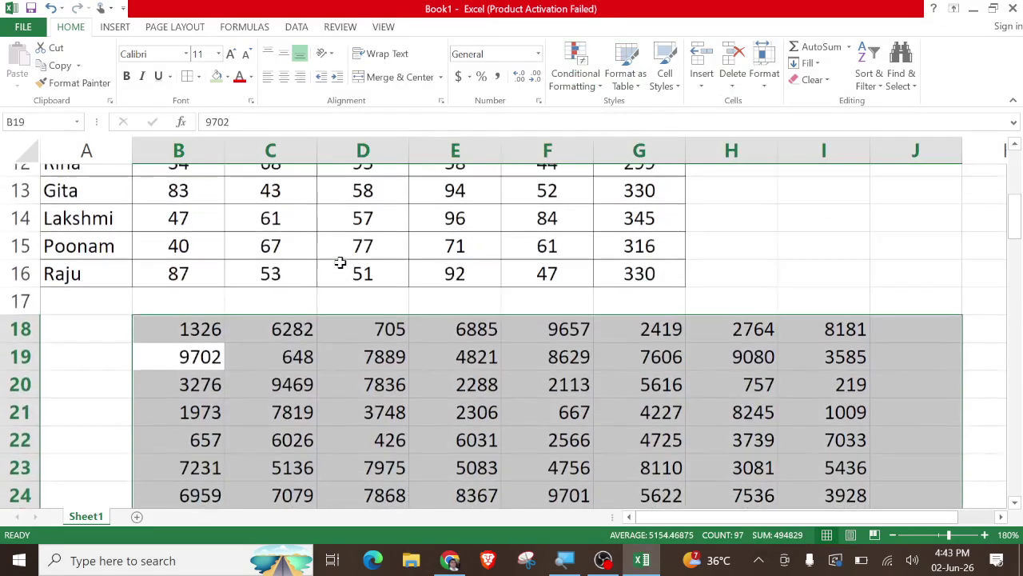
scroll(338, 263, "down", 2)
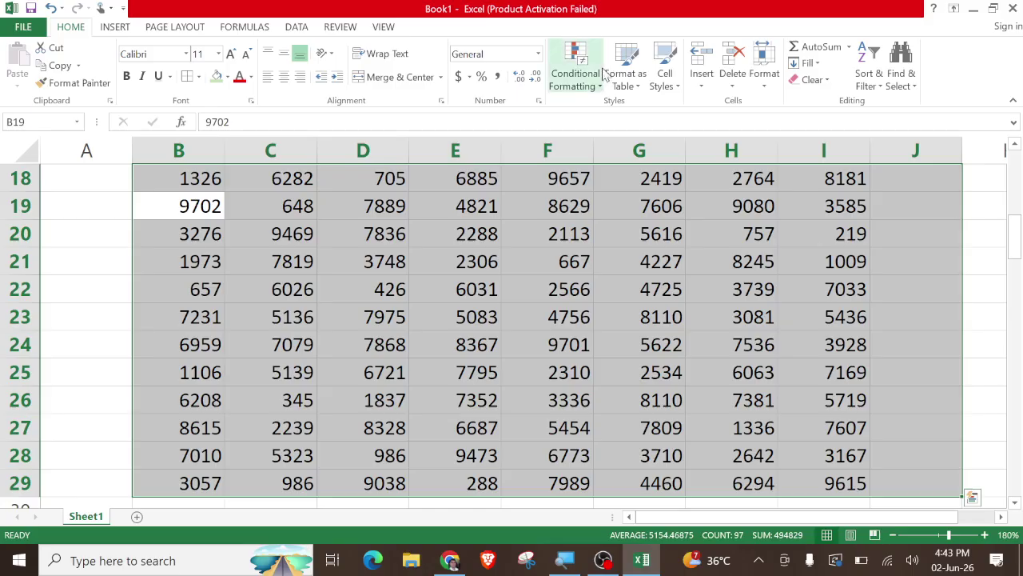
left_click(577, 76)
mouse_move(600, 207)
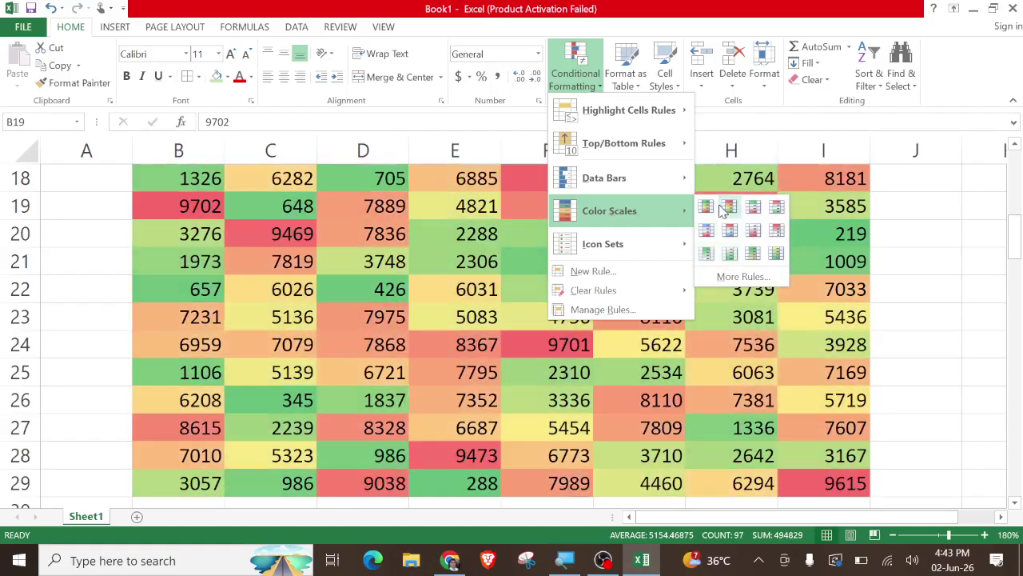
left_click(706, 209)
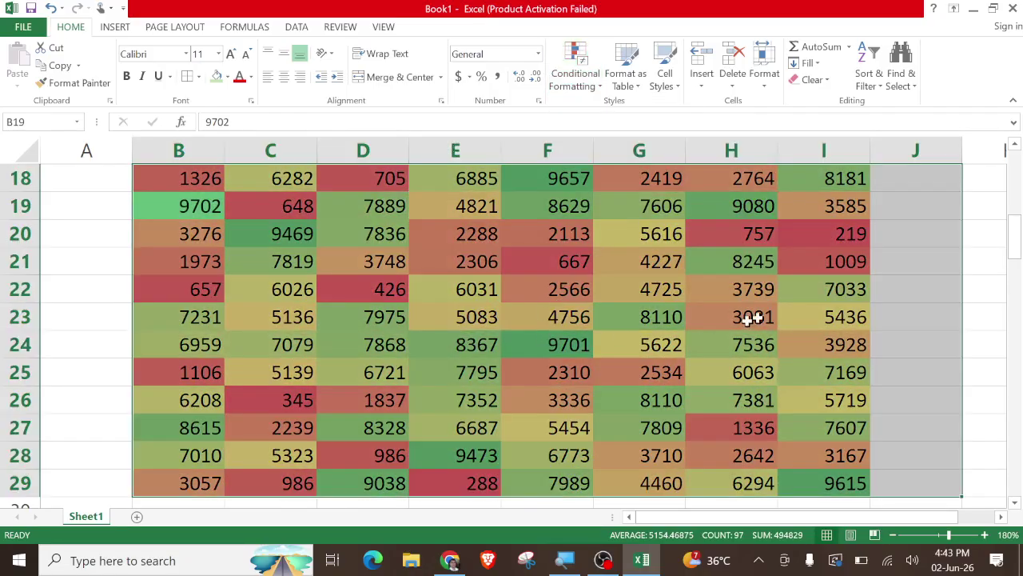
left_click(639, 338)
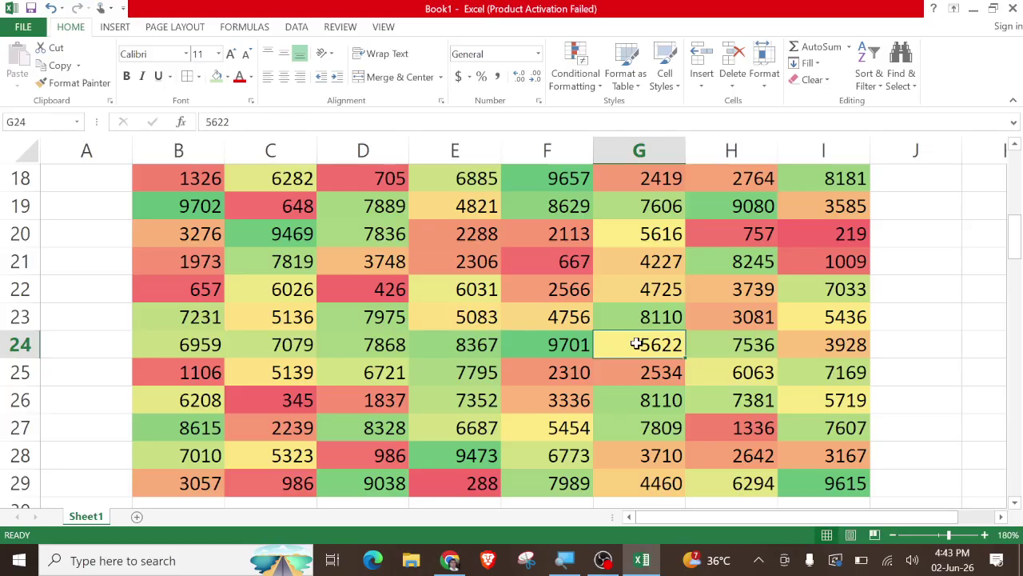
- Select the random-number block again and clear the conditional formatting rules from the selected cells
key("ctrl+a")
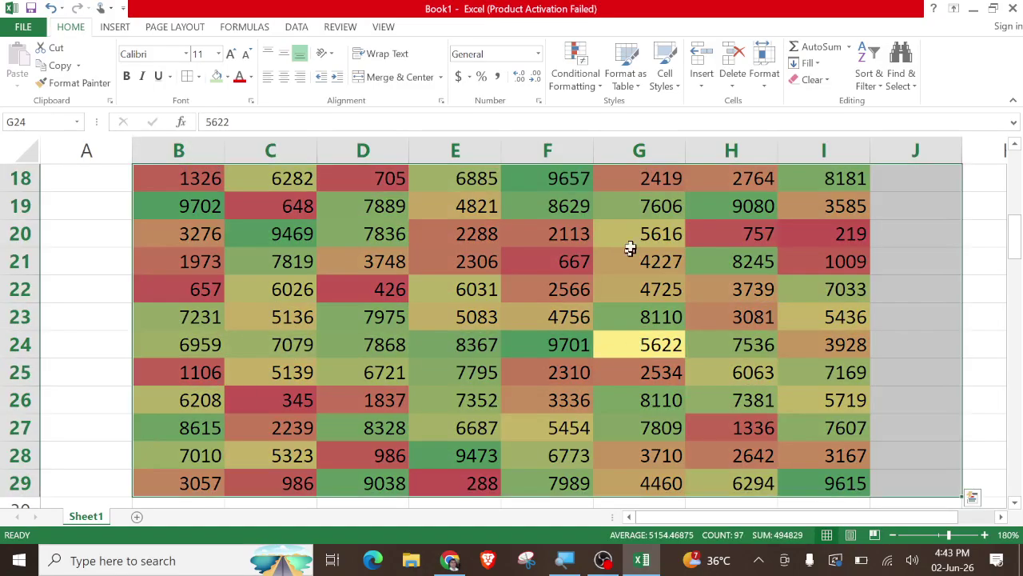
left_click(575, 76)
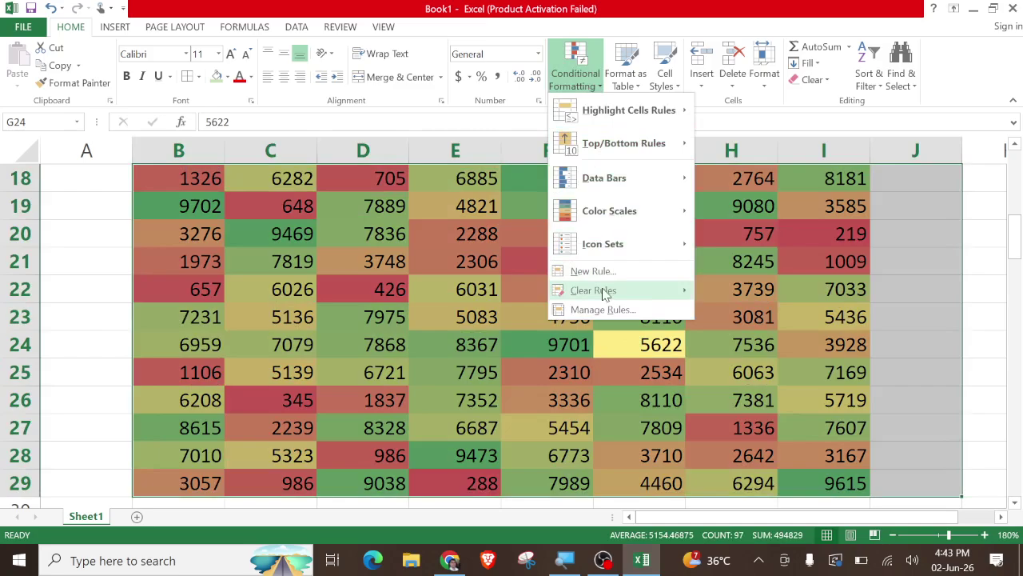
mouse_move(594, 290)
left_click(752, 290)
- Apply the 5 Ratings signal-bar icon set to the selected random-number block
left_click(571, 90)
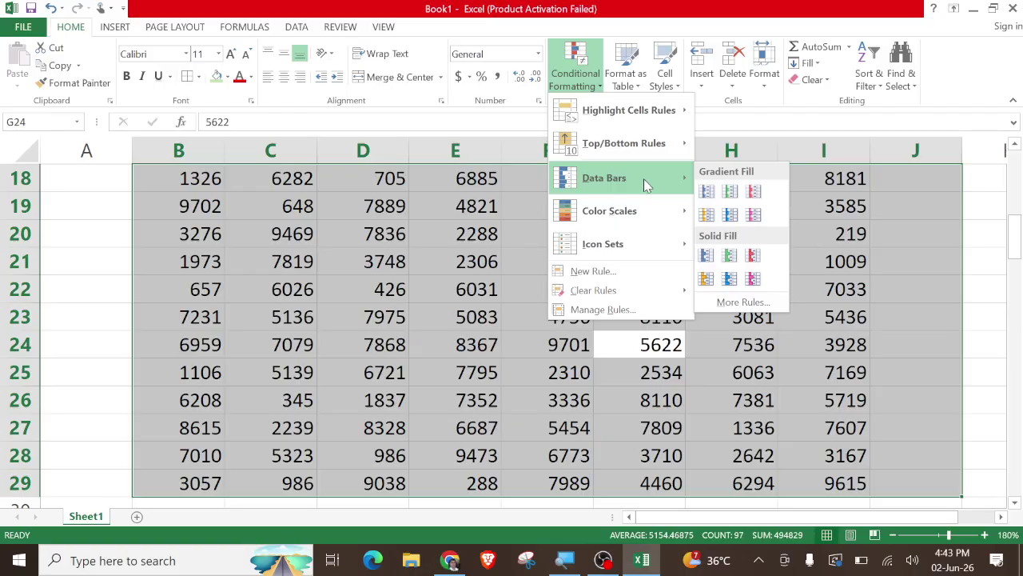
mouse_move(646, 209)
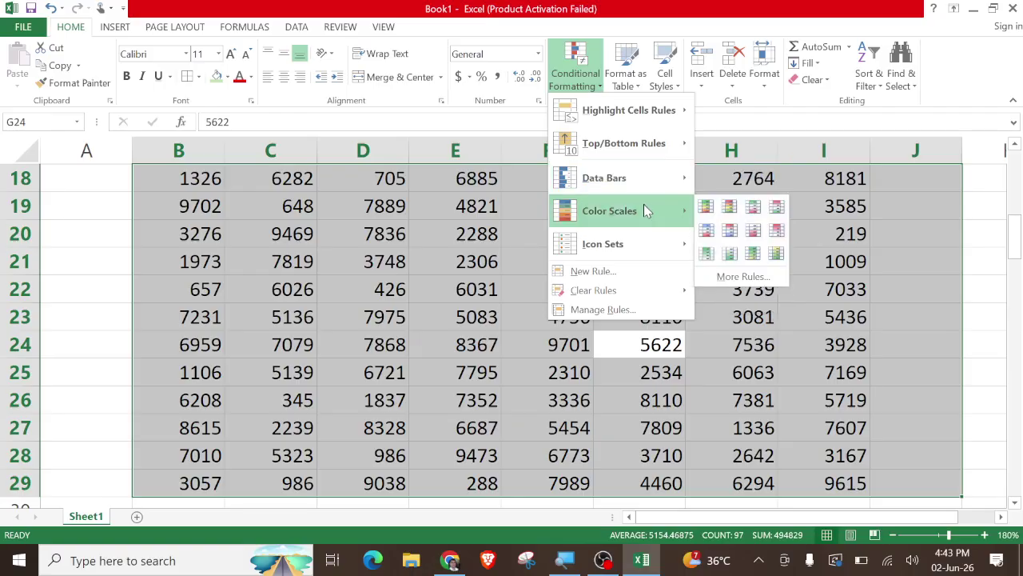
mouse_move(613, 251)
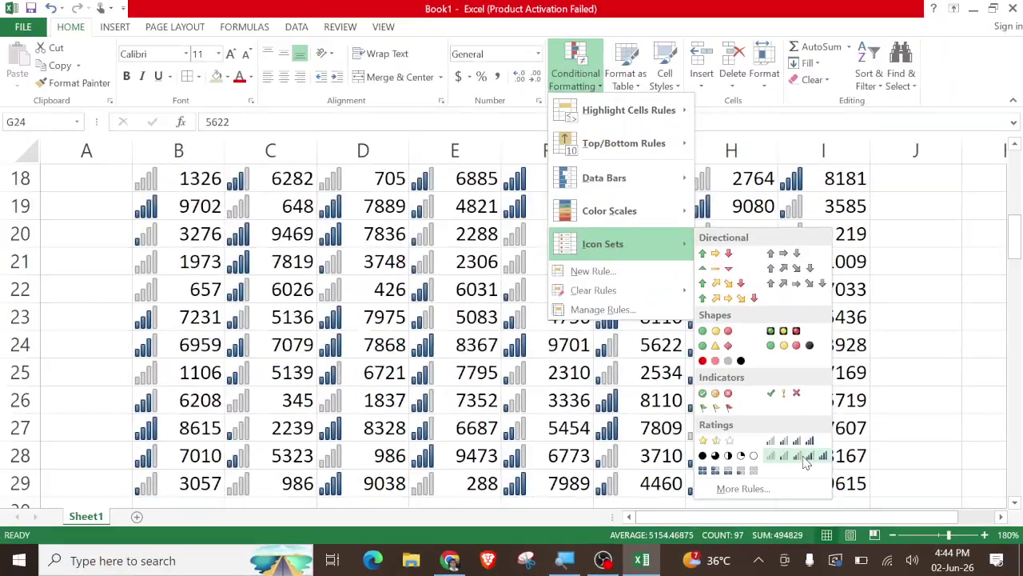
left_click(804, 462)
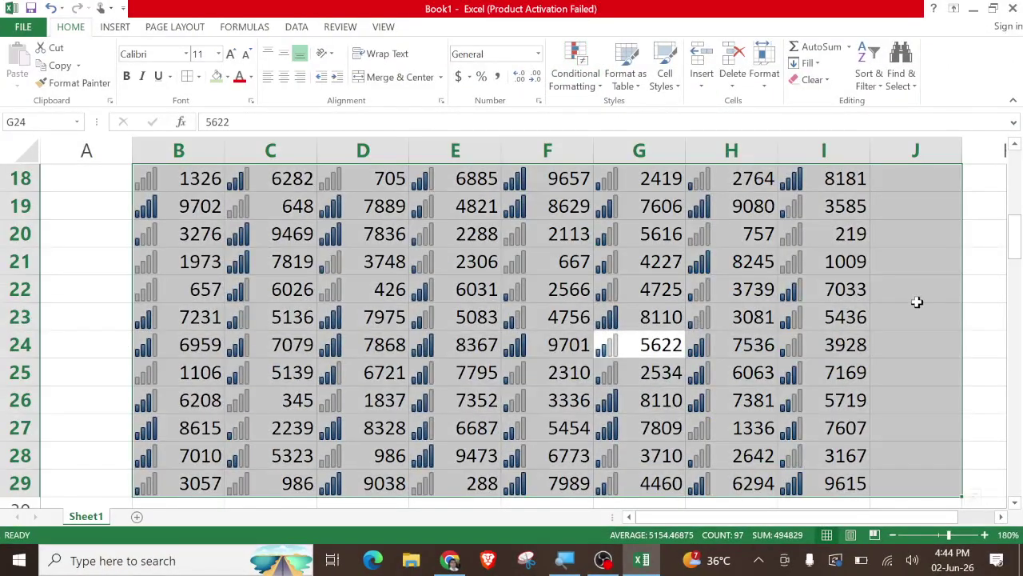
left_click(909, 302)
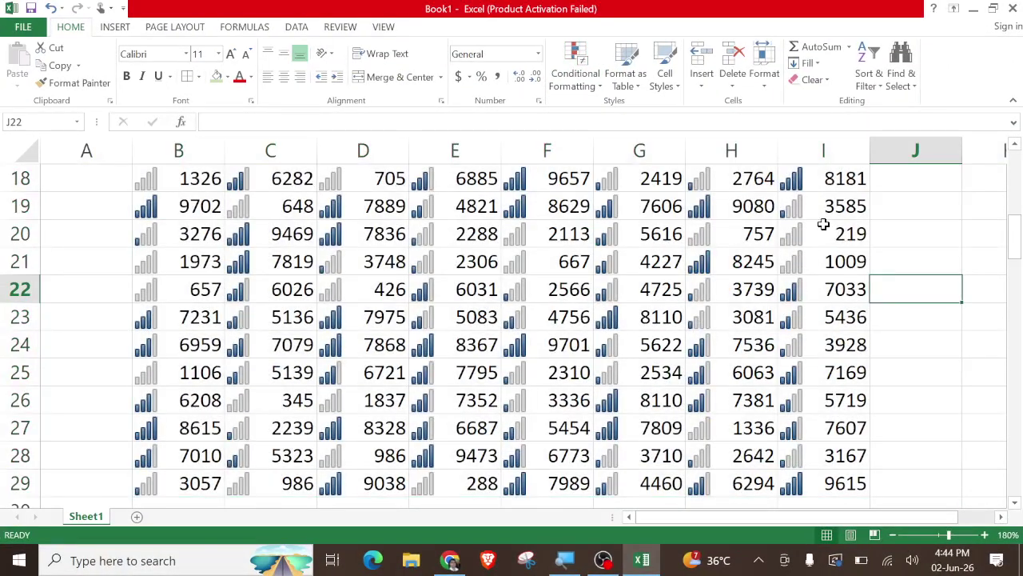
- Set F21 to 8000 to test how its rating icon responds, and undo that edit
left_click(526, 268)
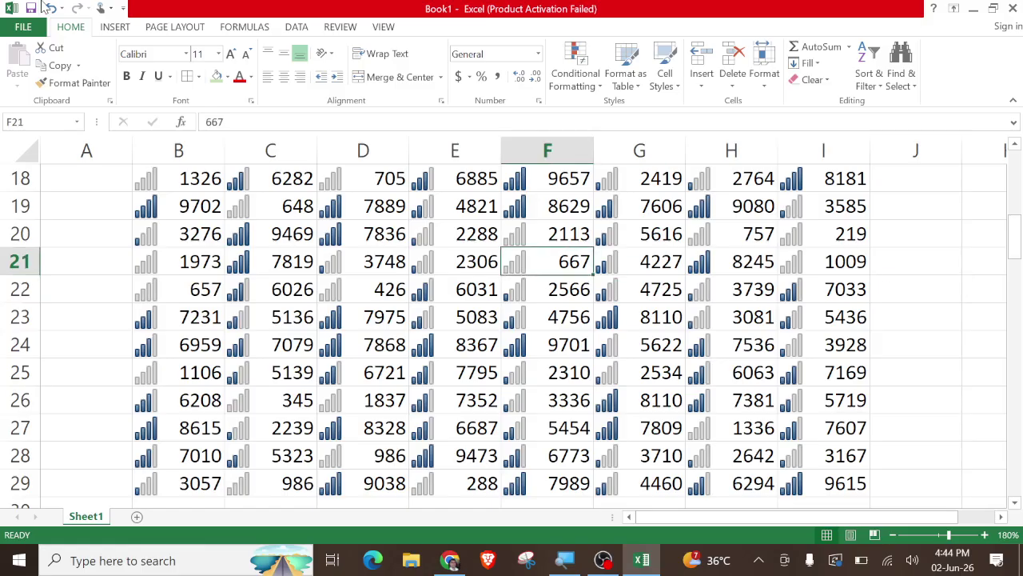
type("8000")
key("Return")
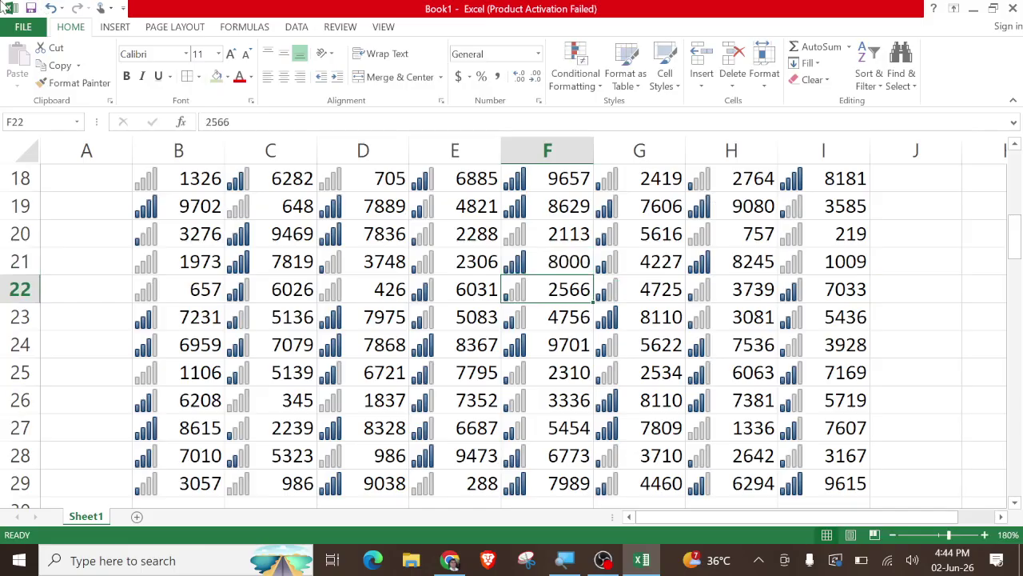
key("ctrl+z")
- Select the random-number block and clear the icon set by removing the rules from the entire sheet
key("ctrl+a")
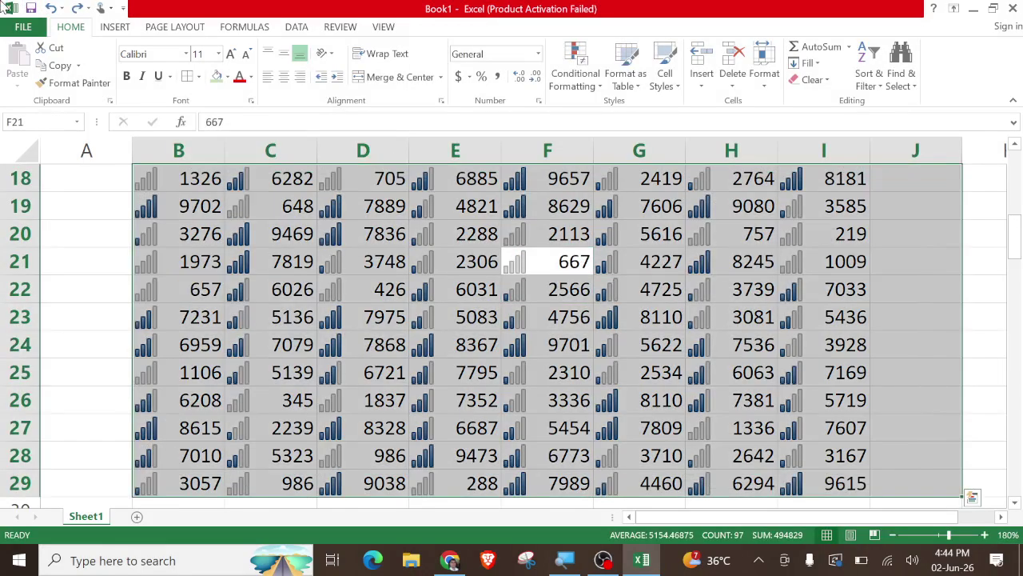
left_click(576, 74)
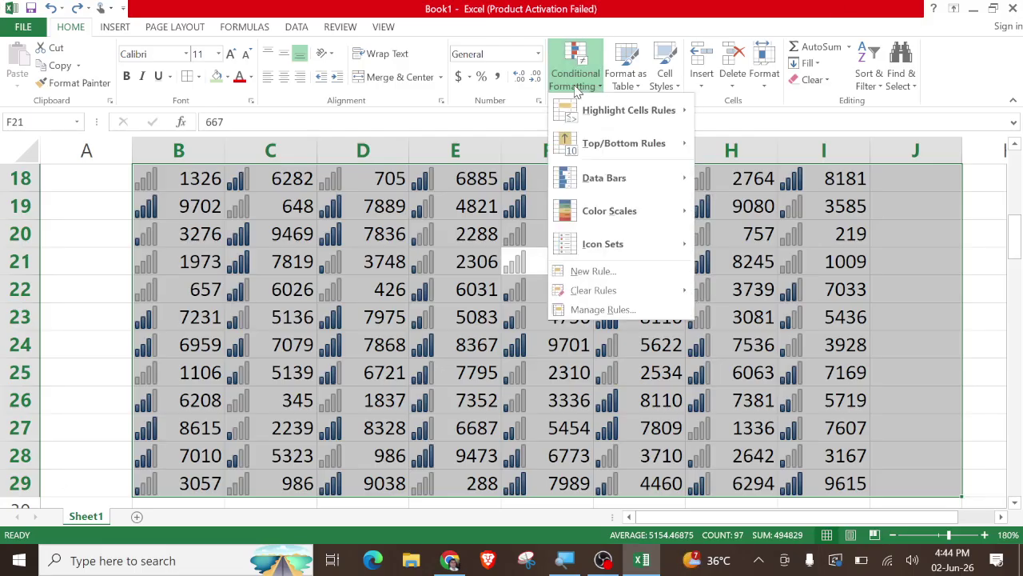
mouse_move(616, 296)
left_click(778, 310)
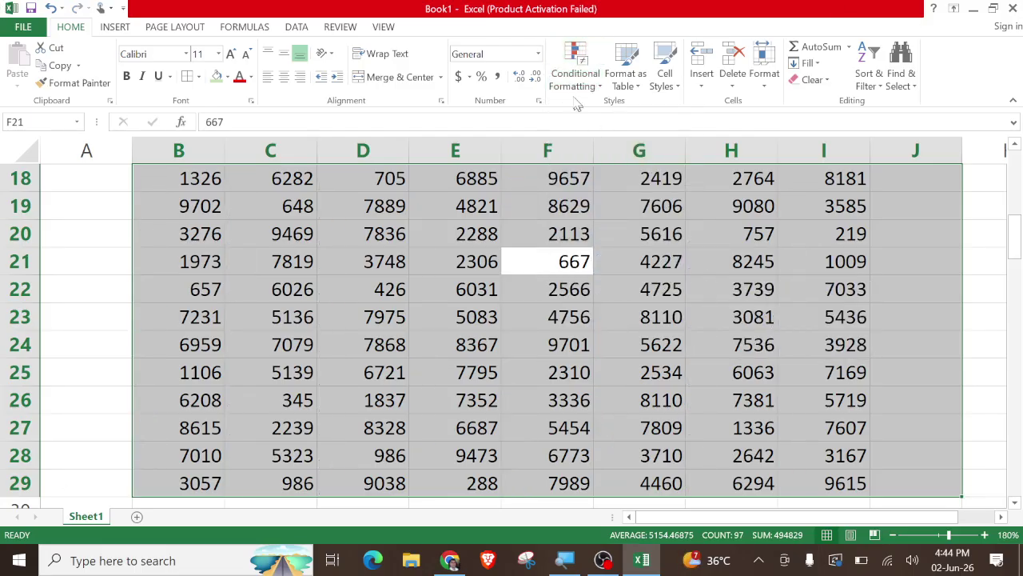
left_click(575, 76)
mouse_move(613, 243)
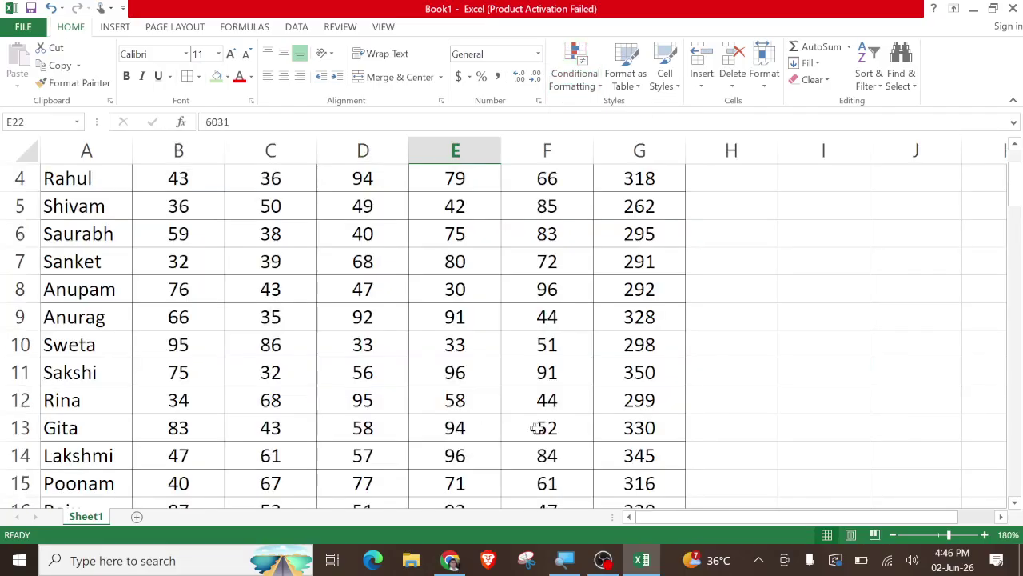
- Start a new conditional formatting rule for cell F13 in the student marks table
left_click(559, 428)
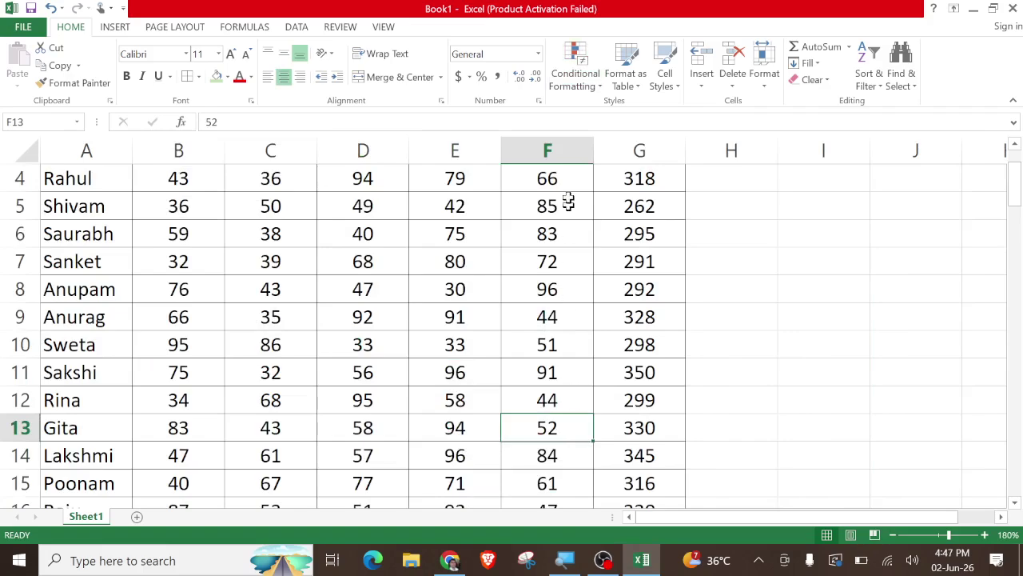
left_click(576, 80)
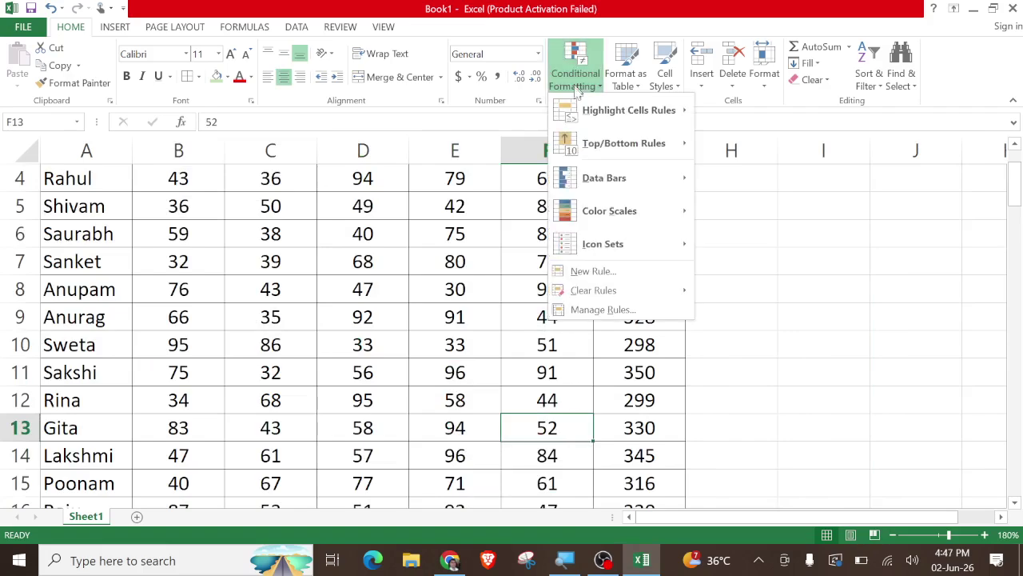
left_click(571, 272)
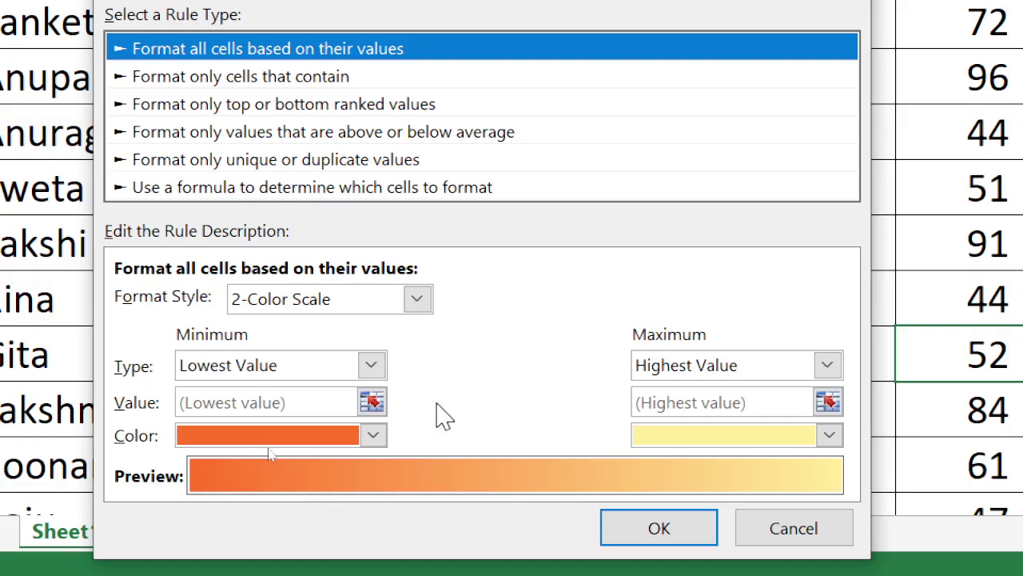
- Try the 3-Color Scale and Data Bar format styles in the new rule, looking at the bar's border and color choices
left_click(419, 297)
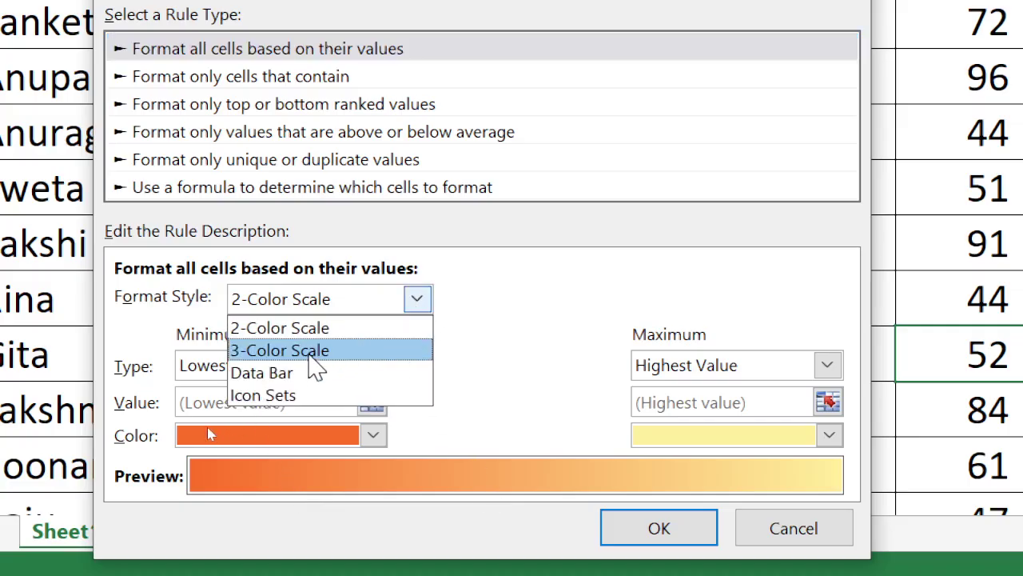
left_click(313, 357)
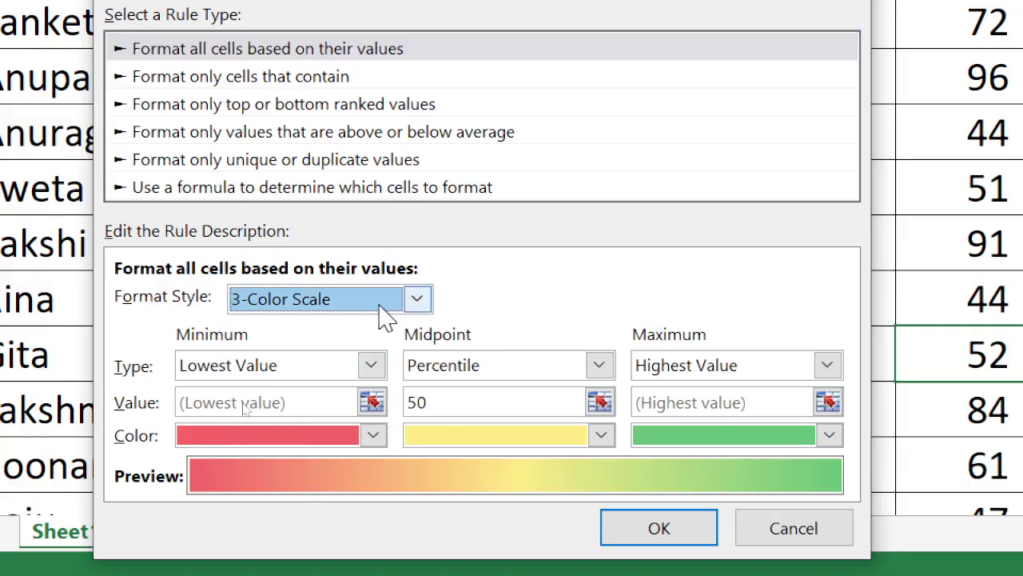
left_click(419, 298)
left_click(320, 370)
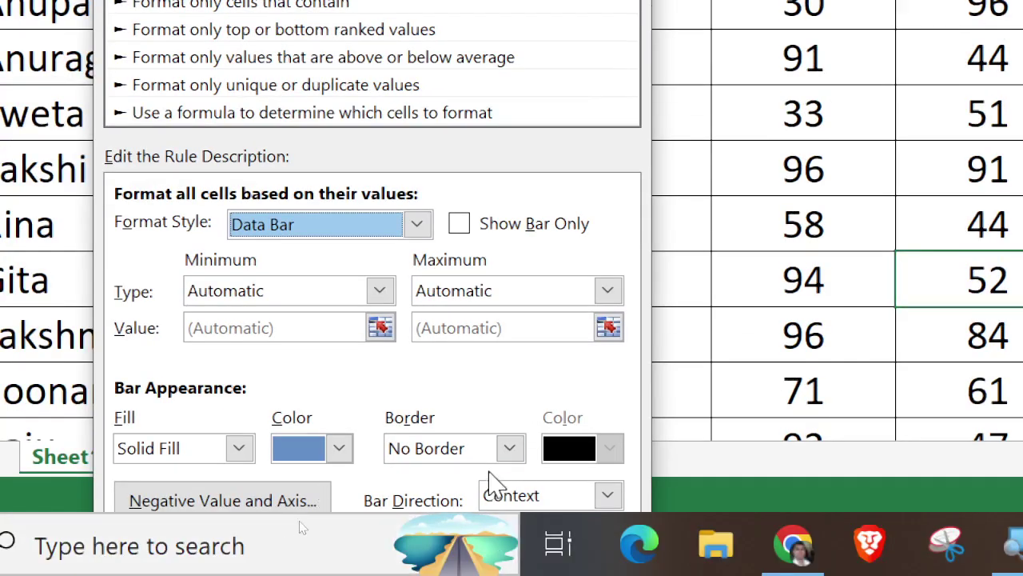
left_click(511, 448)
left_click(513, 448)
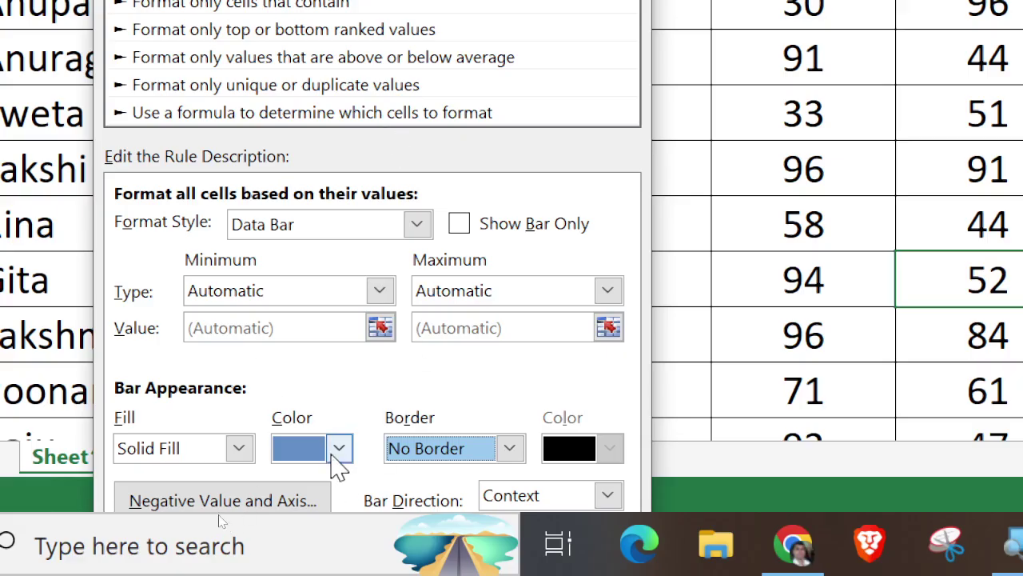
left_click(338, 453)
left_click(338, 453)
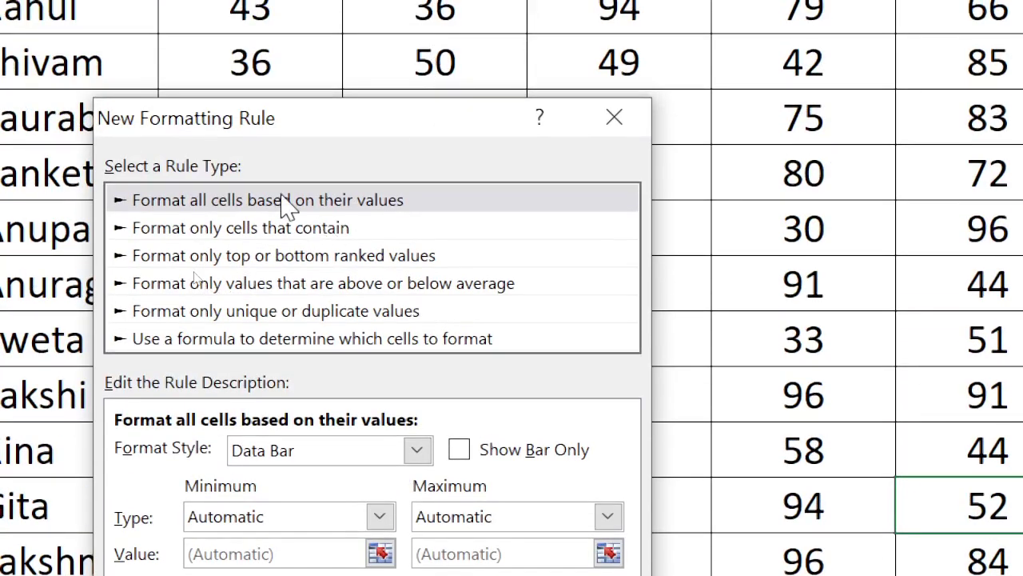
- Switch the value-based rule's format style to Icon Sets and look through the available icon styles
left_click(349, 206)
left_click(417, 450)
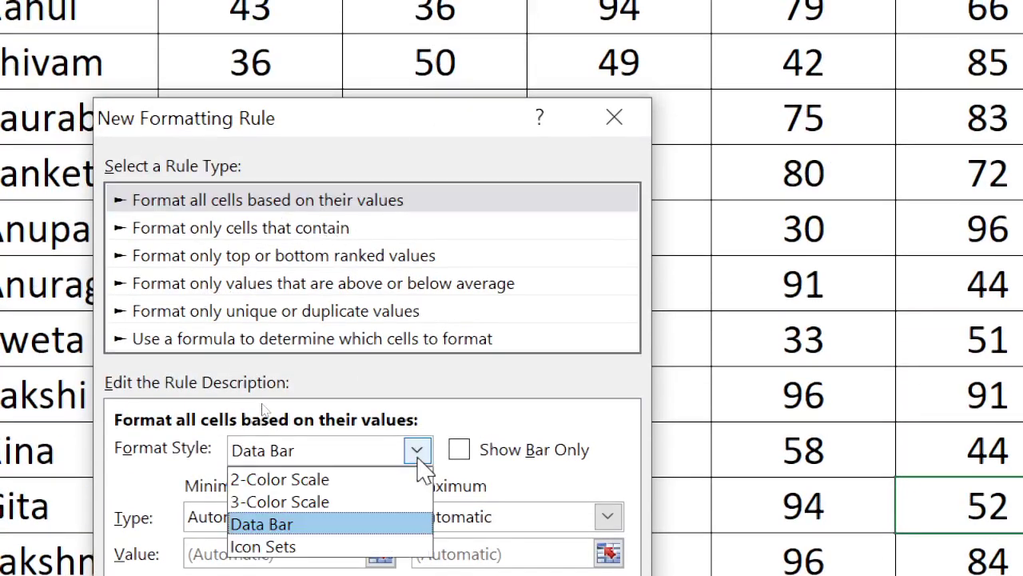
left_click(292, 544)
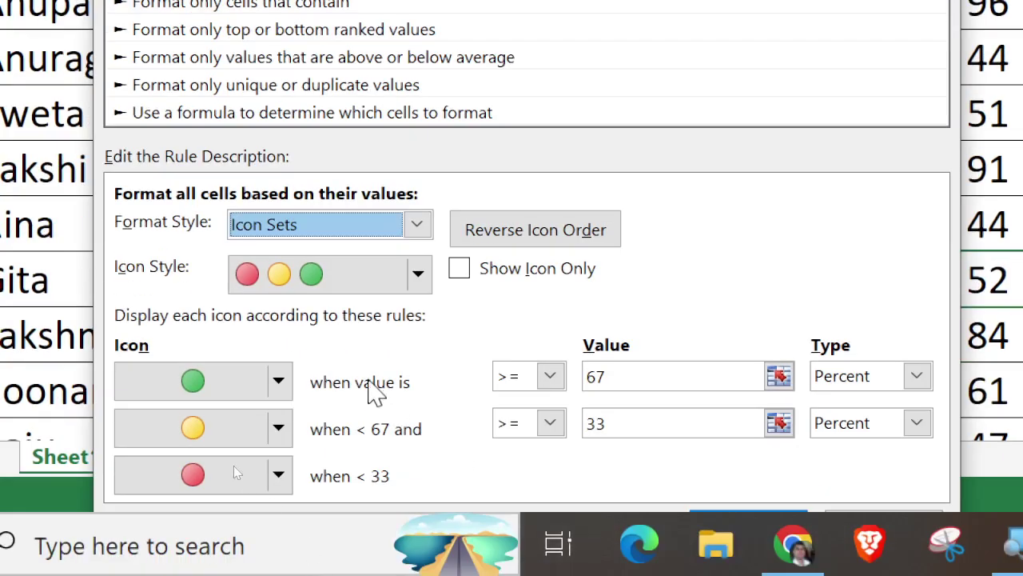
left_click(417, 280)
scroll(520, 411, "down", 4)
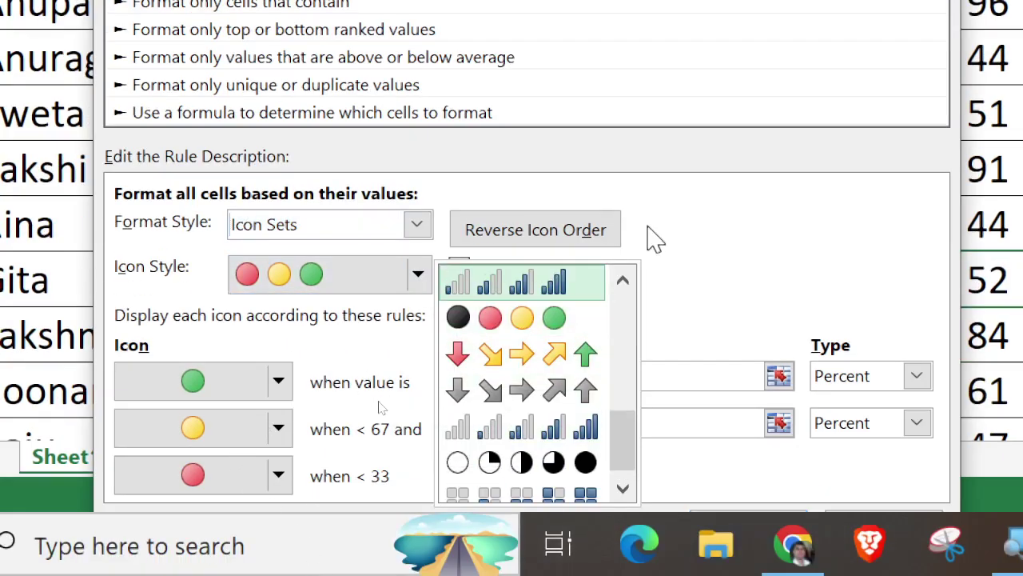
left_click(704, 229)
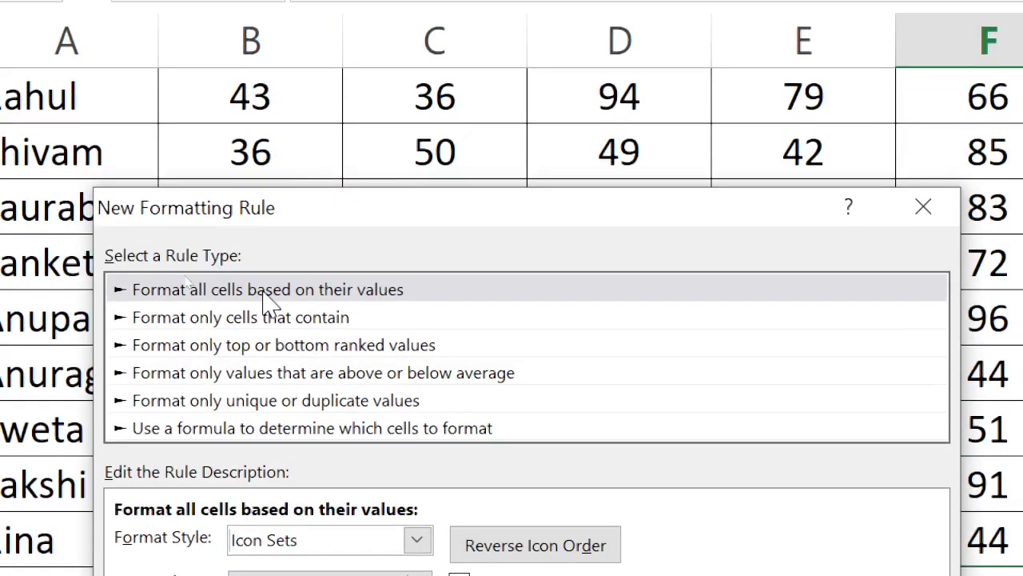
- Keep the rule type that formats all cells based on their values and set its format style to 2-Color Scale
left_click(272, 297)
left_click(417, 540)
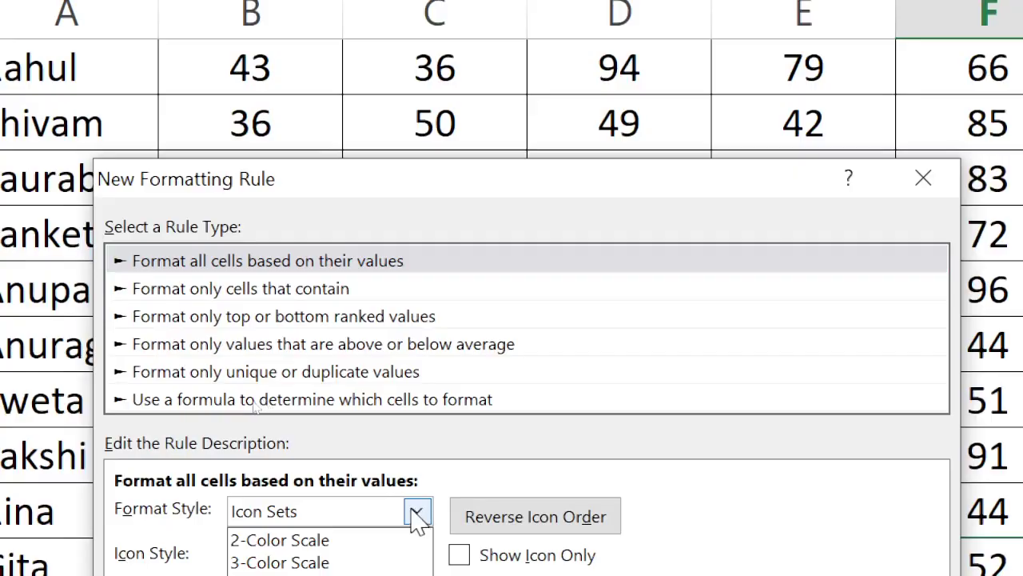
left_click(329, 540)
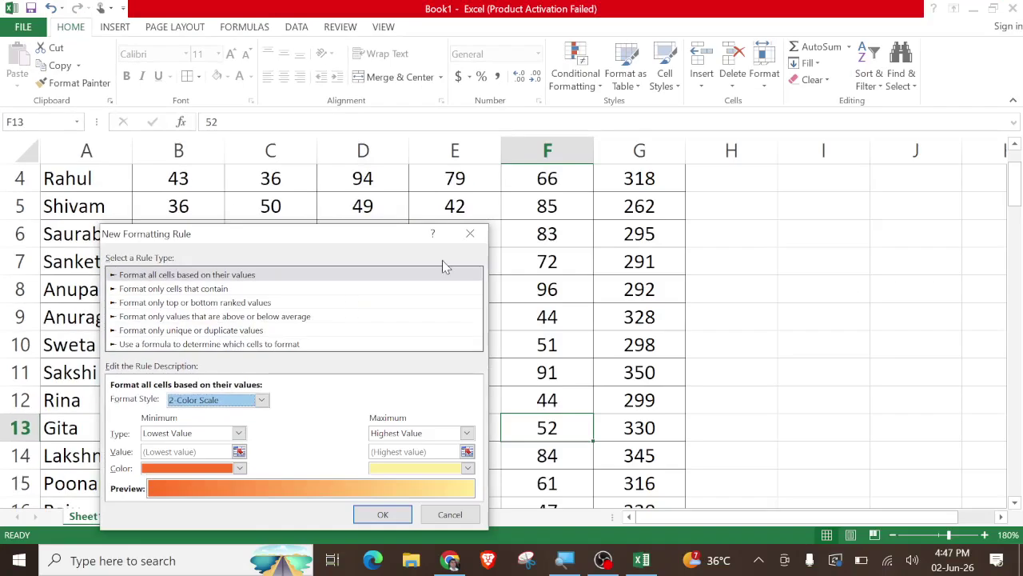
- Cancel the open rule and start a new conditional formatting rule for the SST marks in D2:D16
left_click(470, 234)
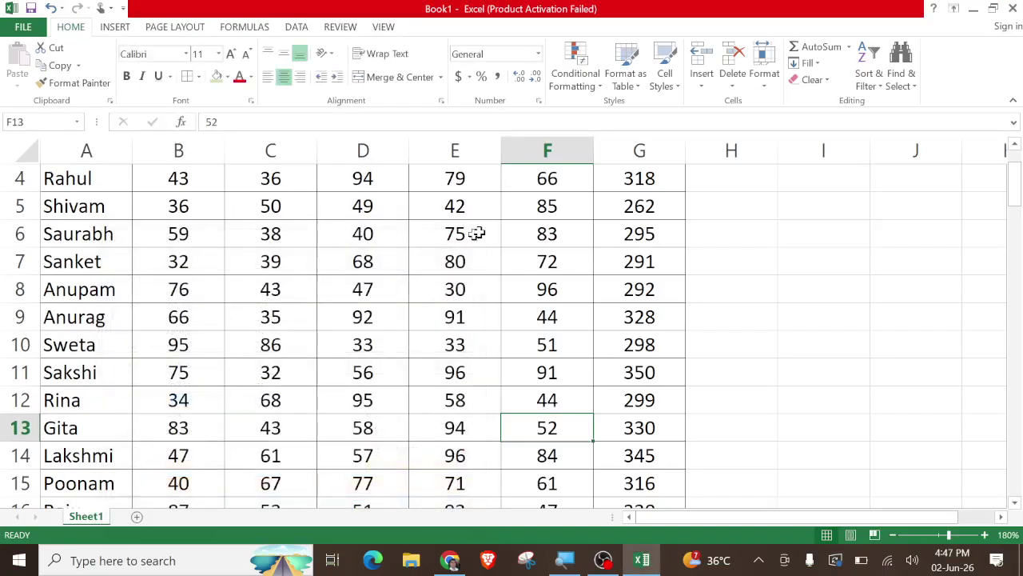
left_click_drag(369, 177, 364, 446)
scroll(364, 446, "up", 2)
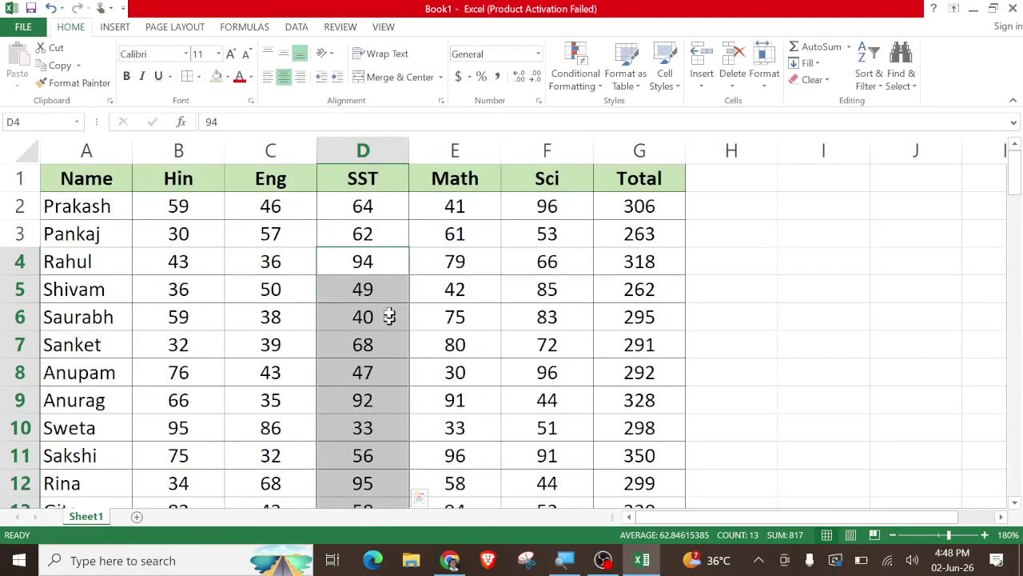
left_click_drag(372, 204, 370, 455)
scroll(374, 450, "up", 2)
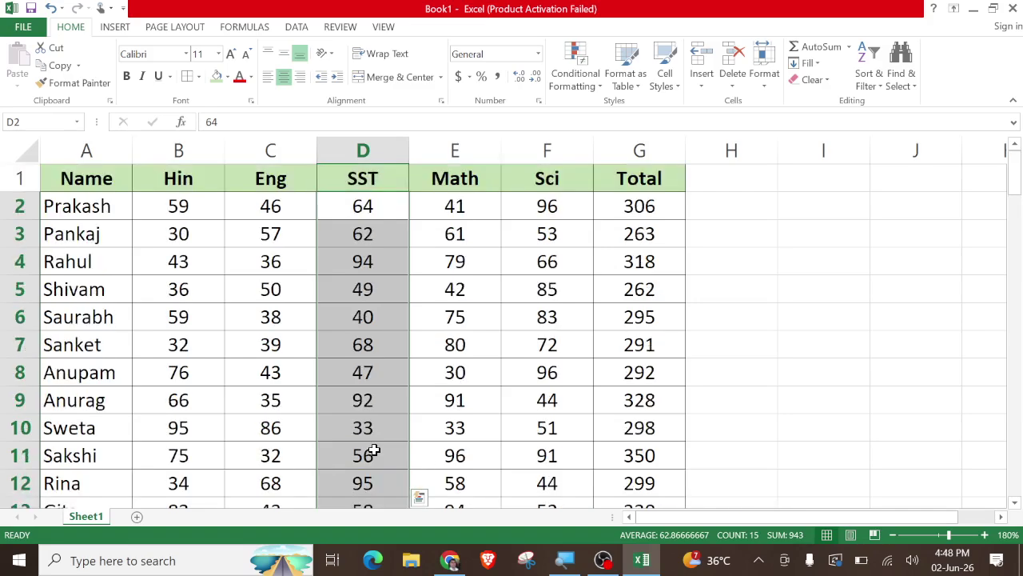
left_click(576, 79)
left_click(591, 271)
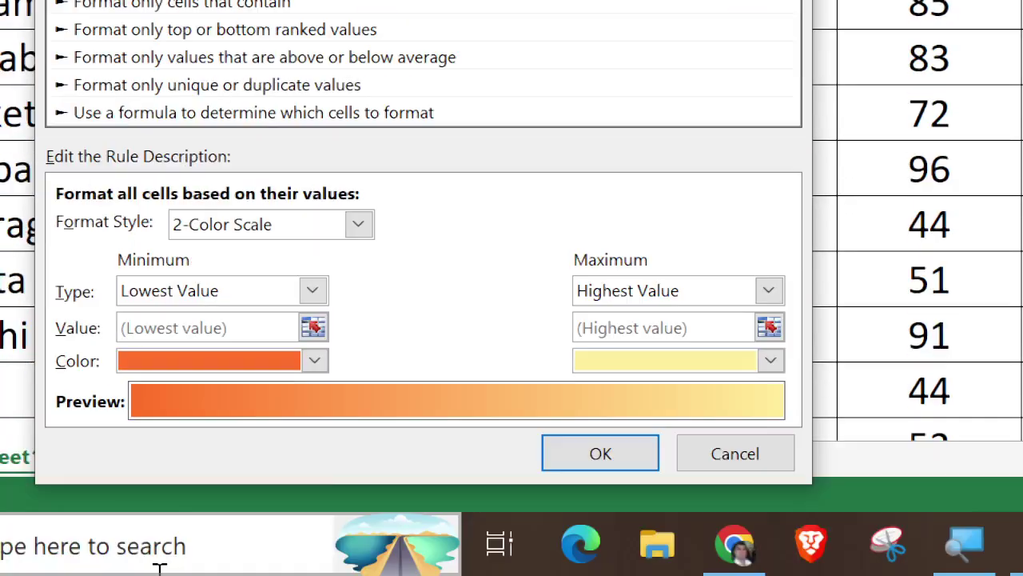
- Keep the 2-Color Scale style with Lowest Value as the minimum type and set the minimum color to red
left_click(353, 227)
left_click(357, 225)
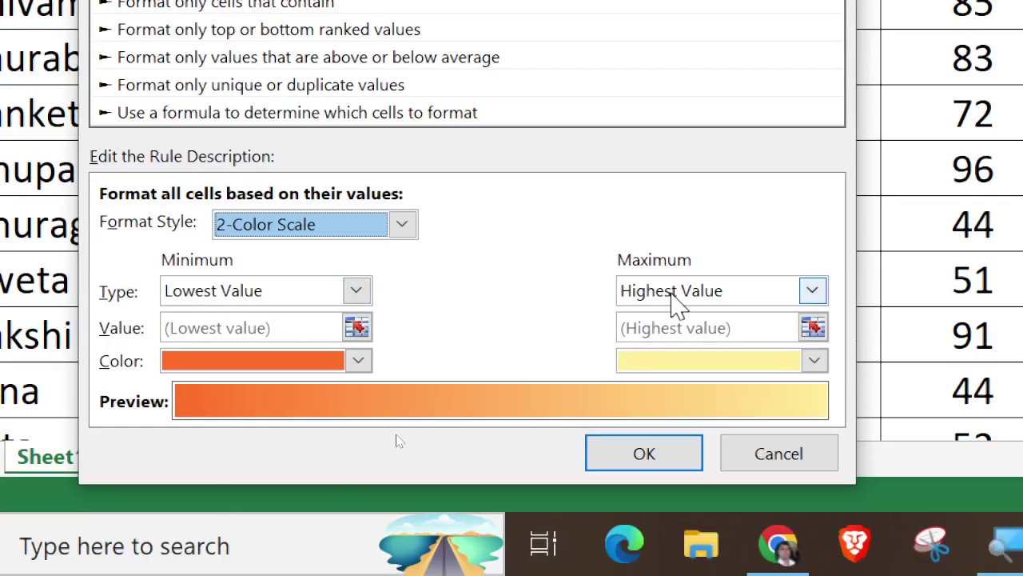
left_click(355, 291)
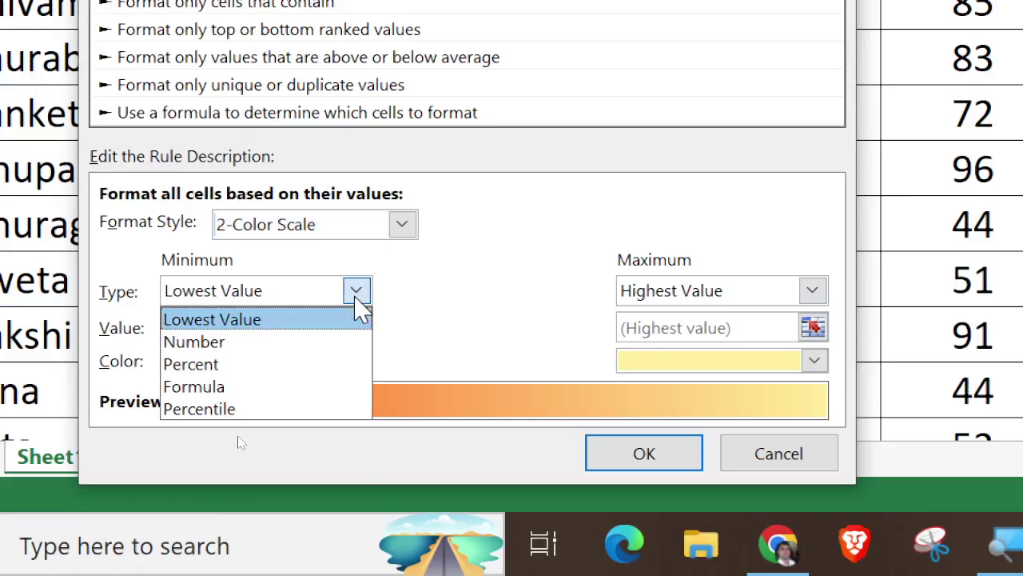
left_click(357, 293)
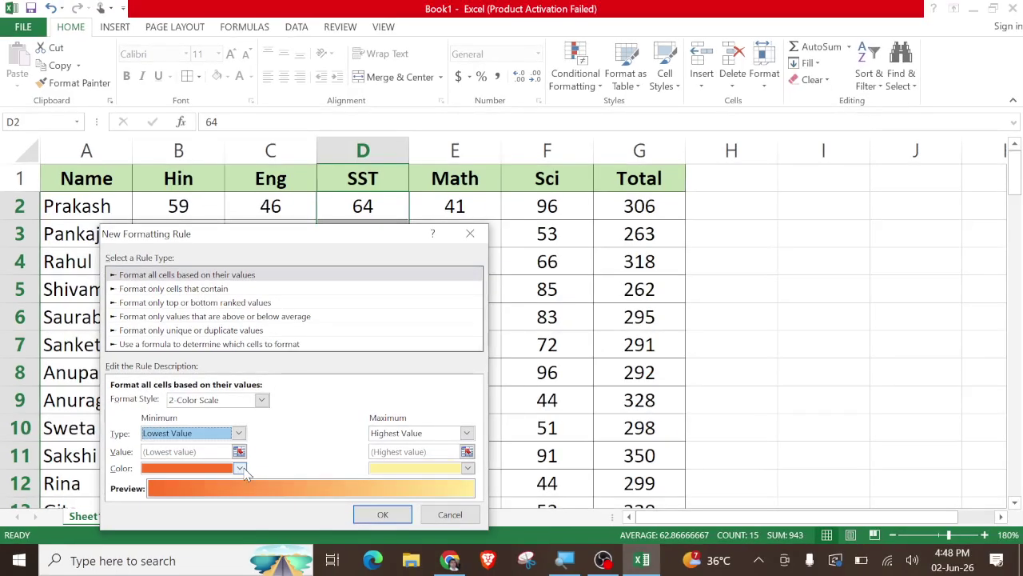
left_click(240, 469)
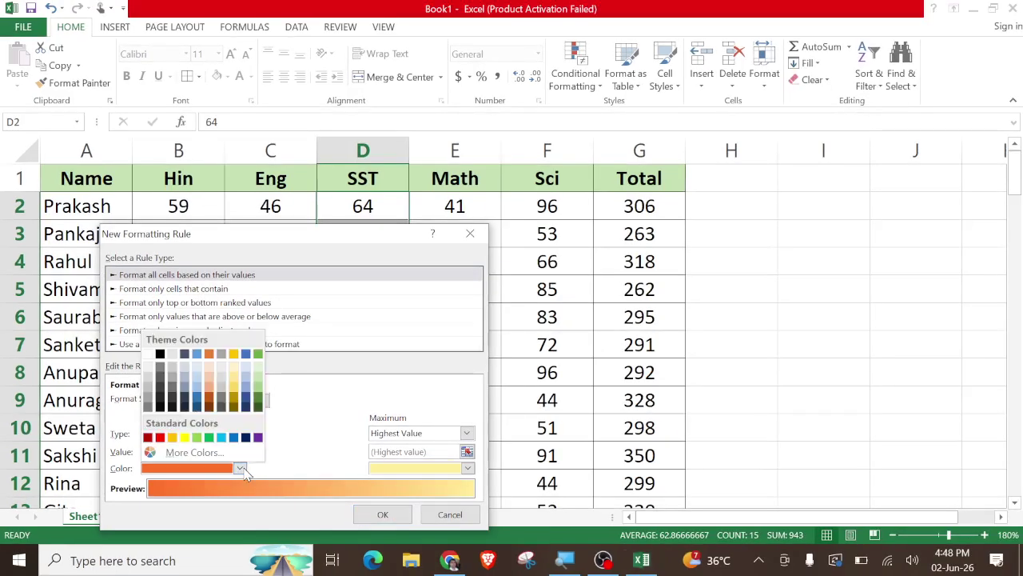
left_click(209, 437)
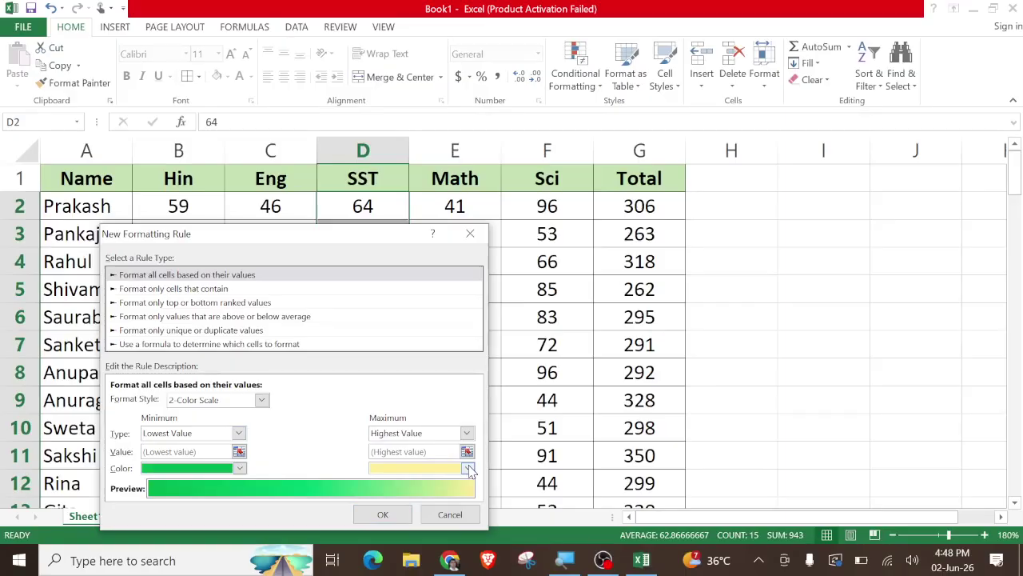
left_click(240, 468)
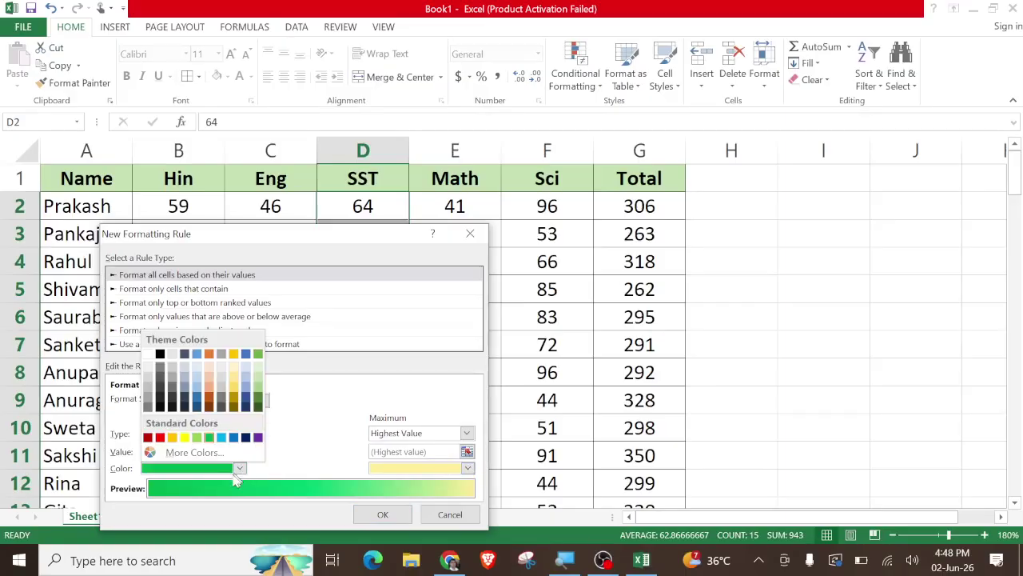
left_click(162, 436)
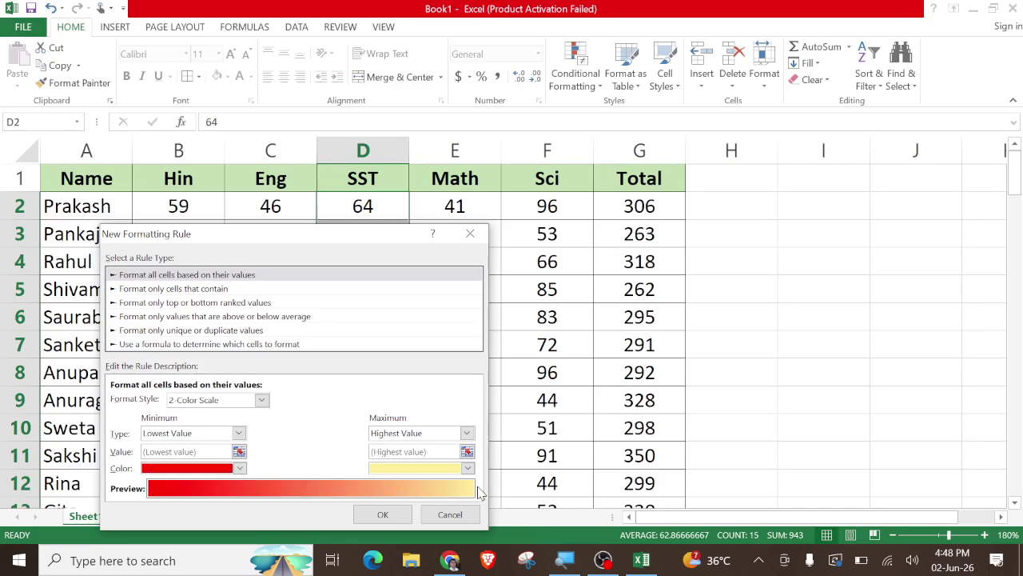
- Set the Highest Value color to green, apply the color scale and look over the SST column
left_click(468, 469)
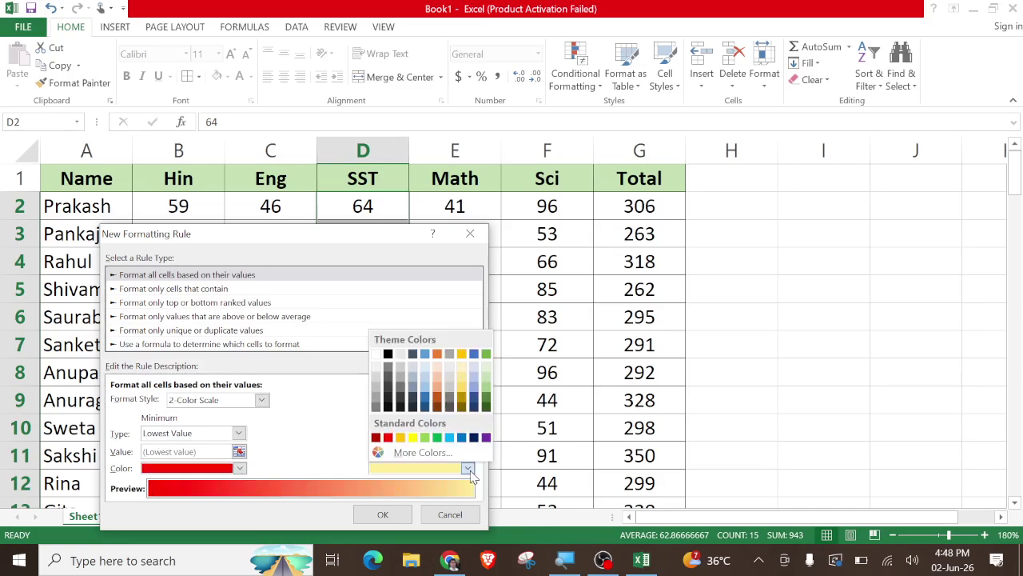
left_click(437, 436)
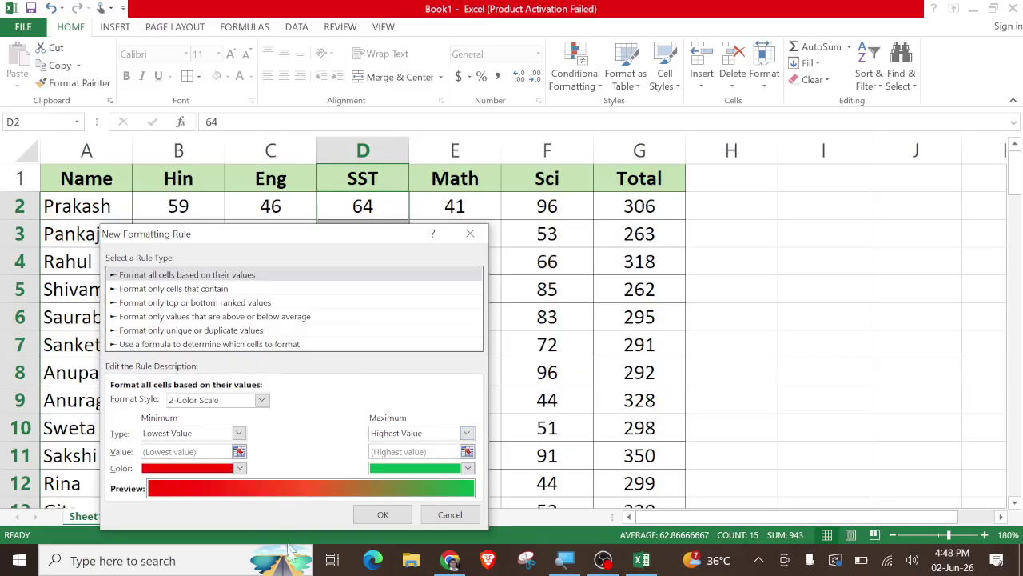
left_click(383, 515)
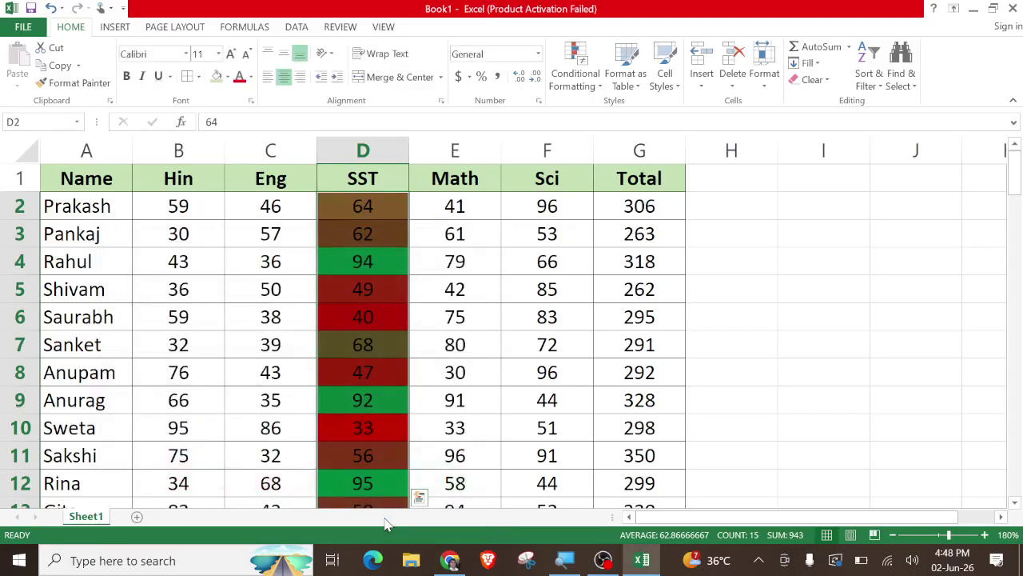
scroll(395, 466, "down", 1)
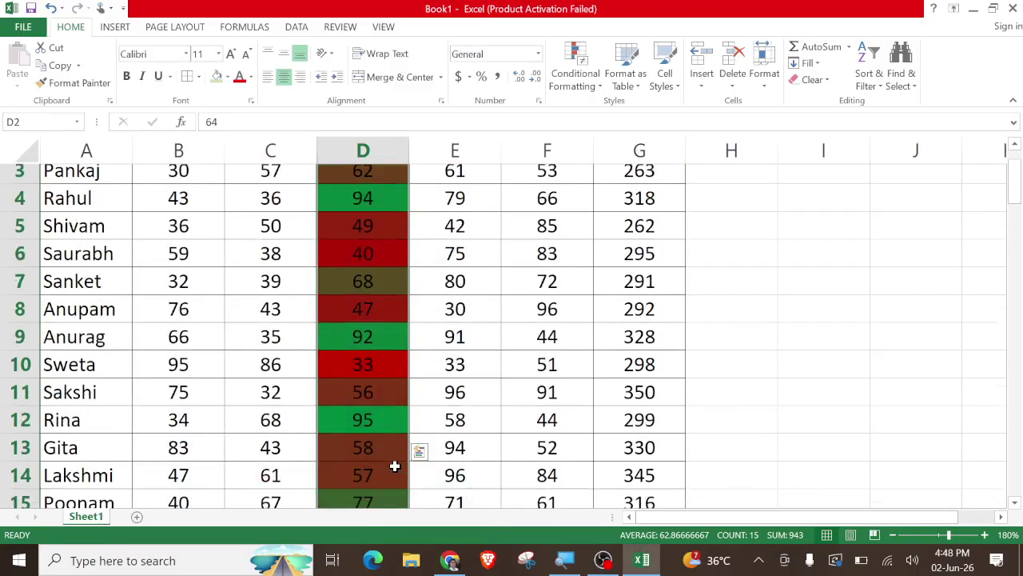
scroll(395, 466, "down", 1)
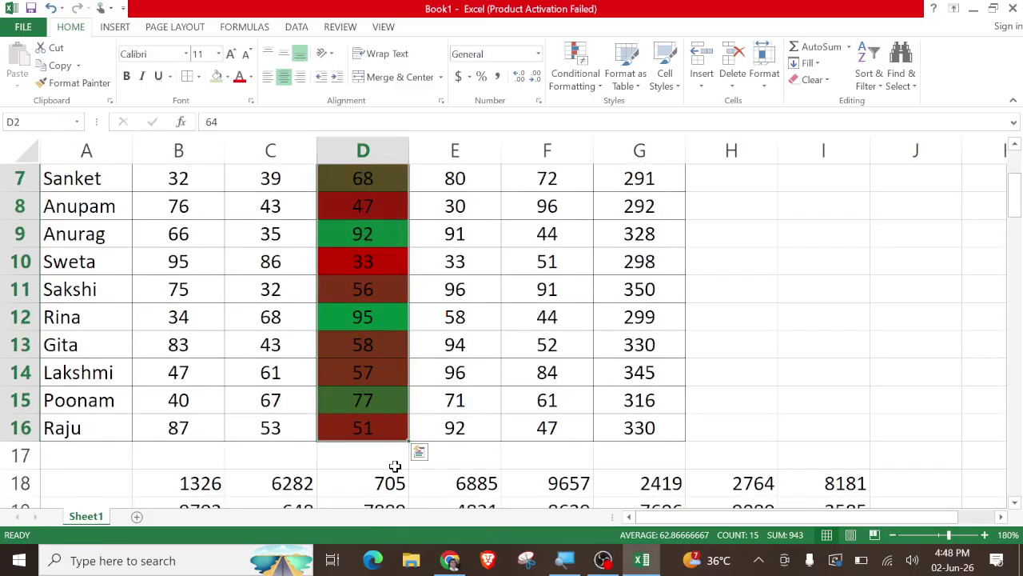
scroll(395, 466, "up", 2)
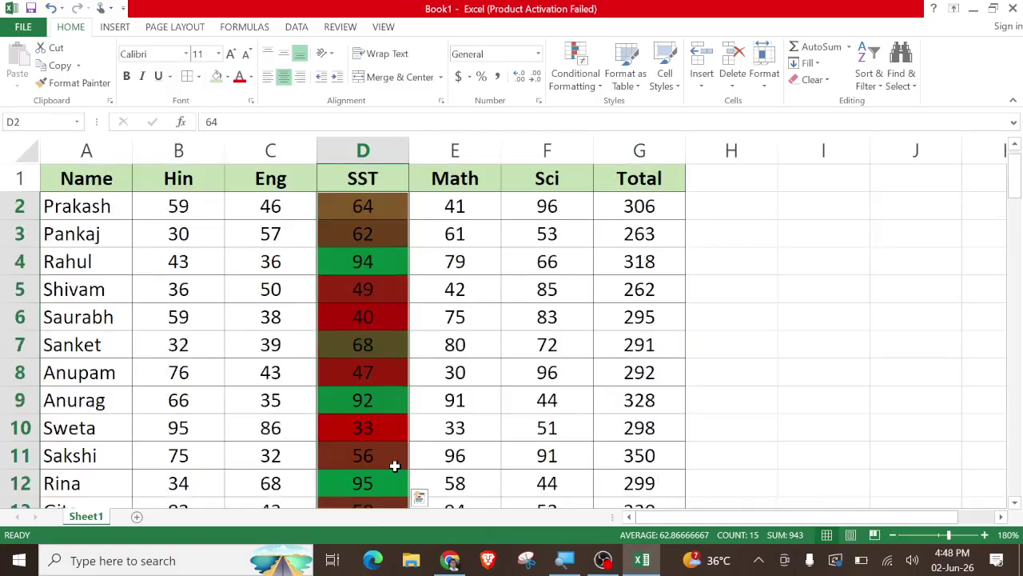
- Clear the conditional formatting rules from the selected SST marks
left_click(591, 91)
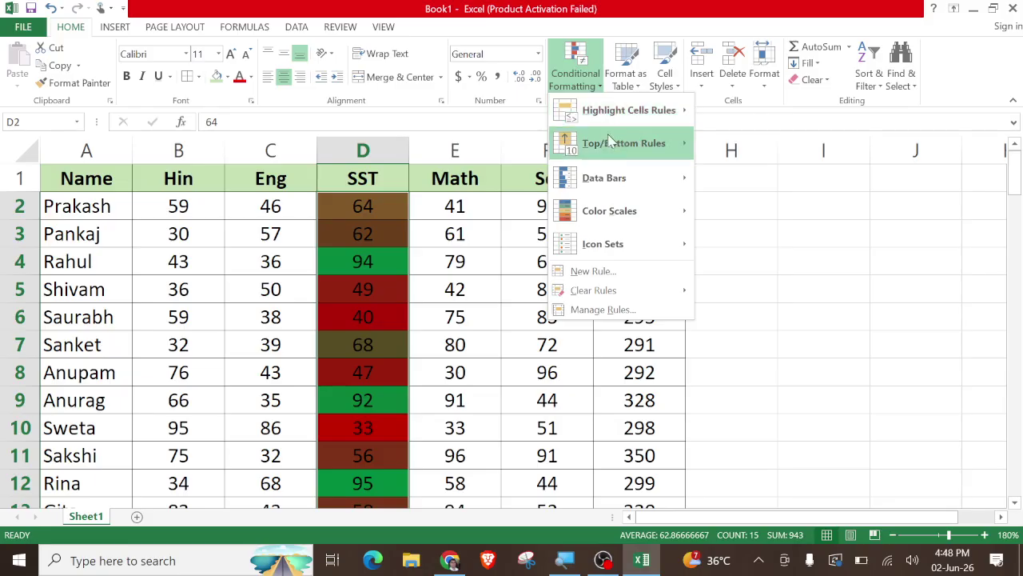
mouse_move(647, 213)
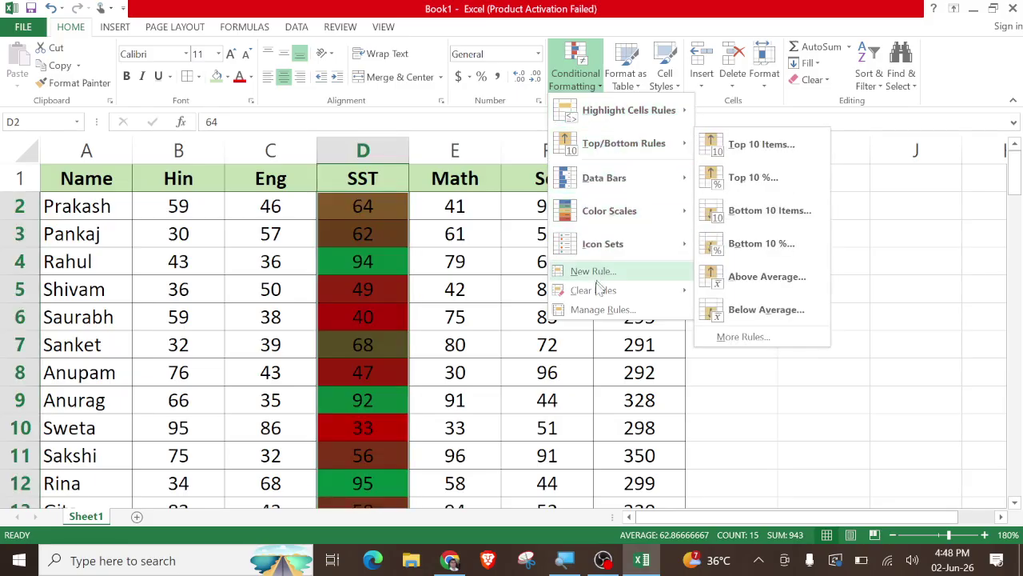
mouse_move(655, 292)
left_click(726, 294)
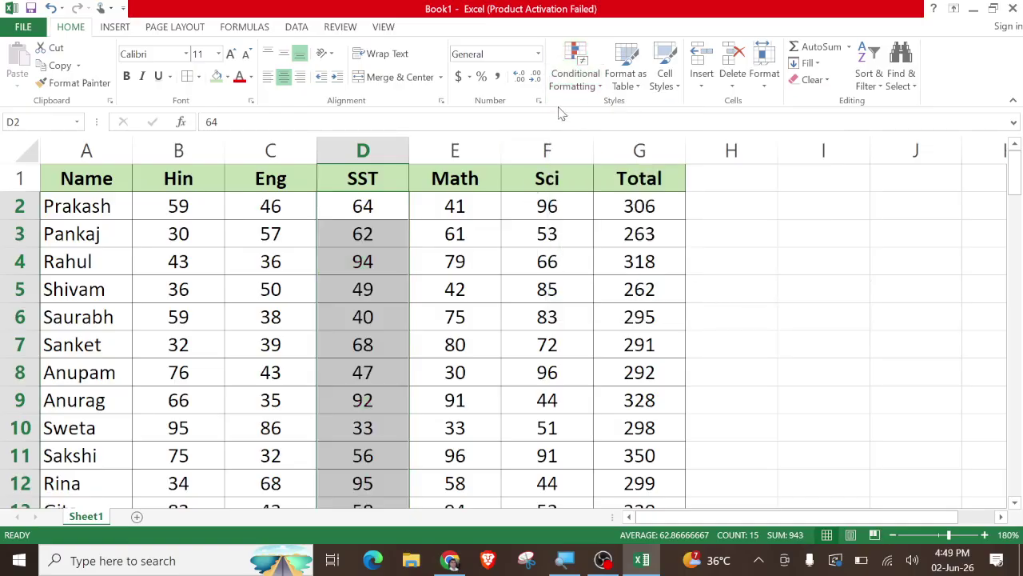
- Start another new rule for the SST marks, trying the 3-Color Scale style before switching the format style to Data Bar
left_click(572, 78)
left_click(596, 270)
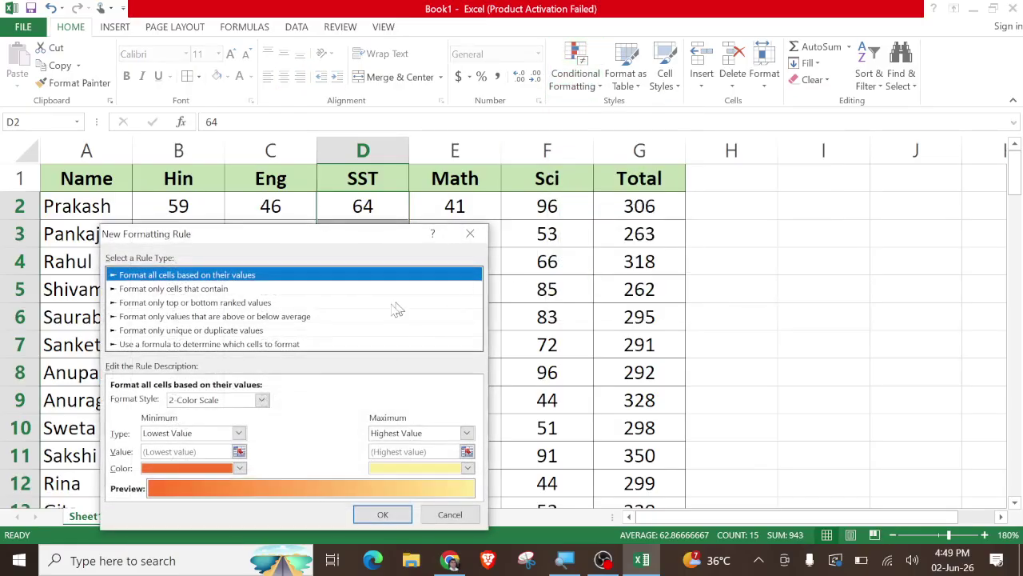
left_click(262, 400)
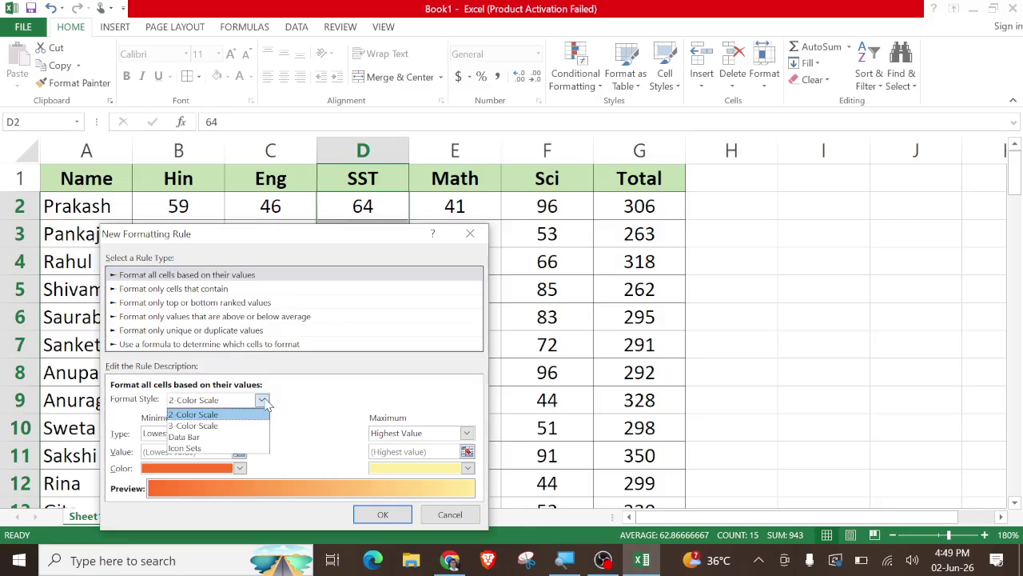
left_click(224, 425)
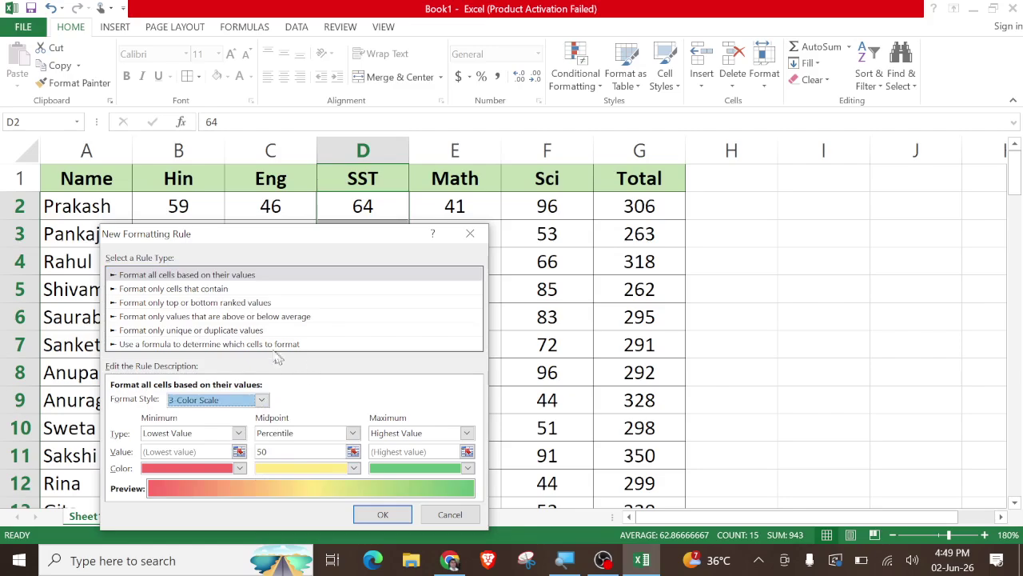
left_click(263, 399)
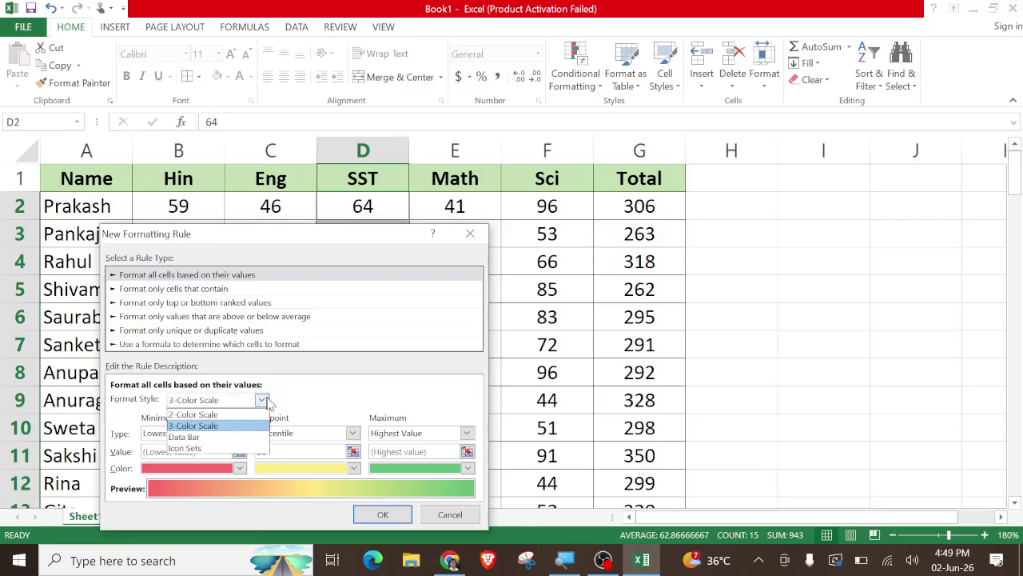
left_click(204, 440)
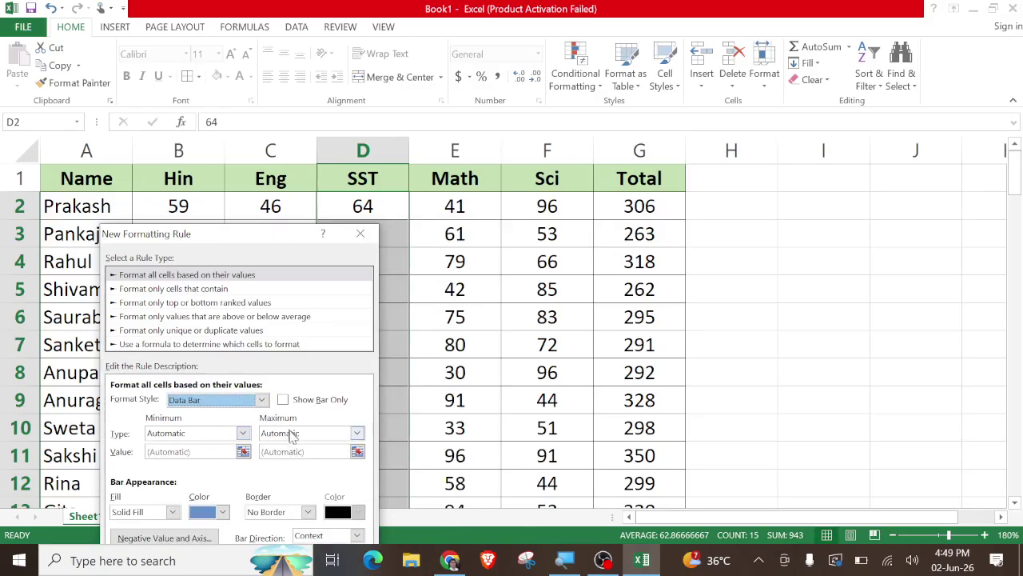
- Give the data bars a yellow fill and a solid red border, apply the rule and check the bars down the SST column
left_click(223, 512)
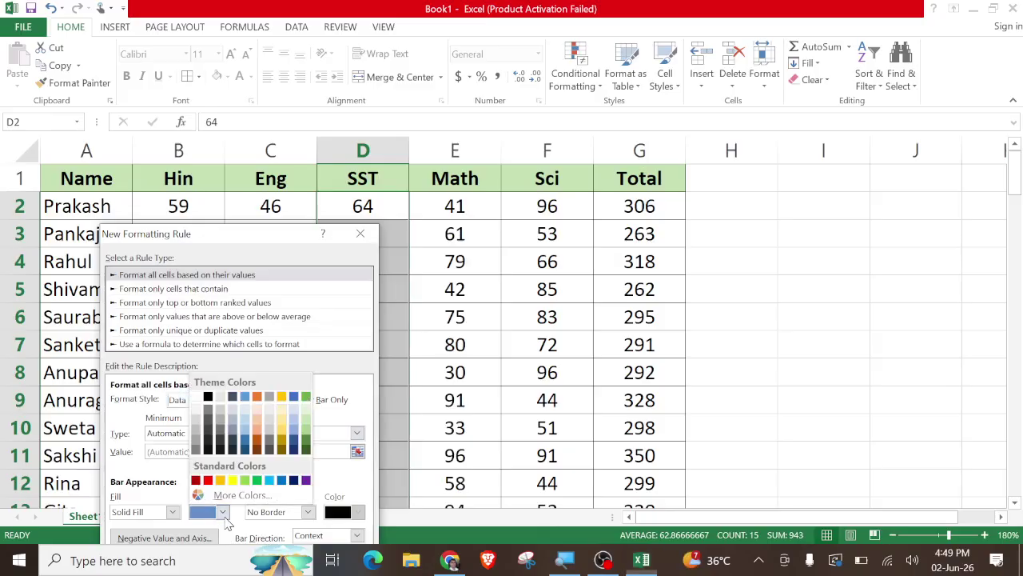
left_click(232, 480)
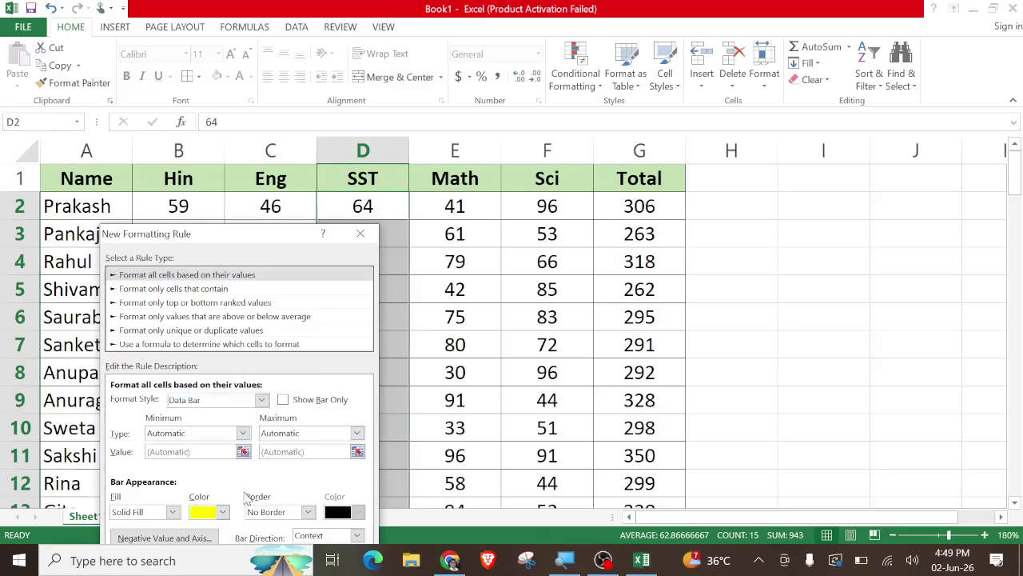
left_click(308, 513)
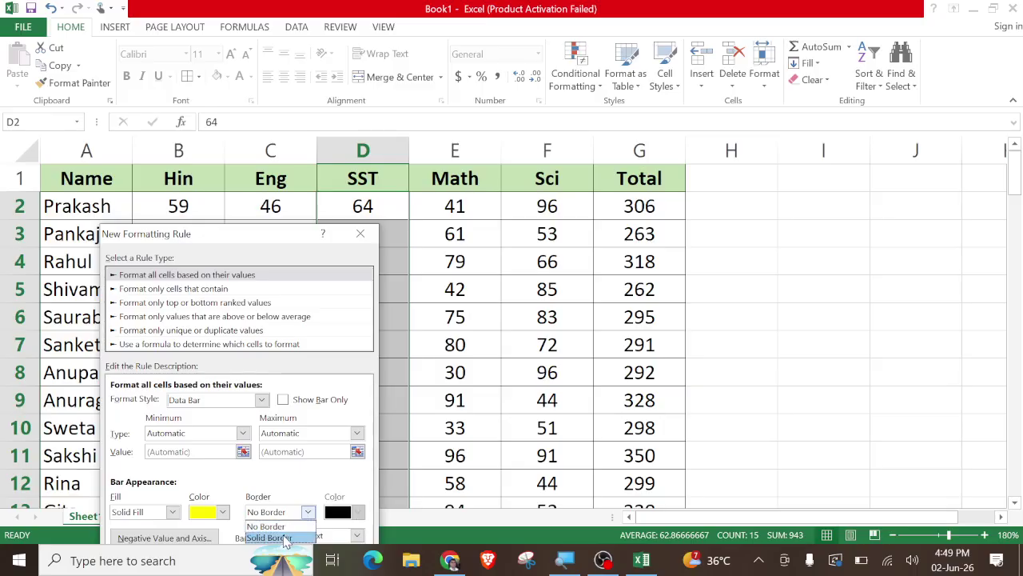
left_click(286, 541)
left_click(358, 513)
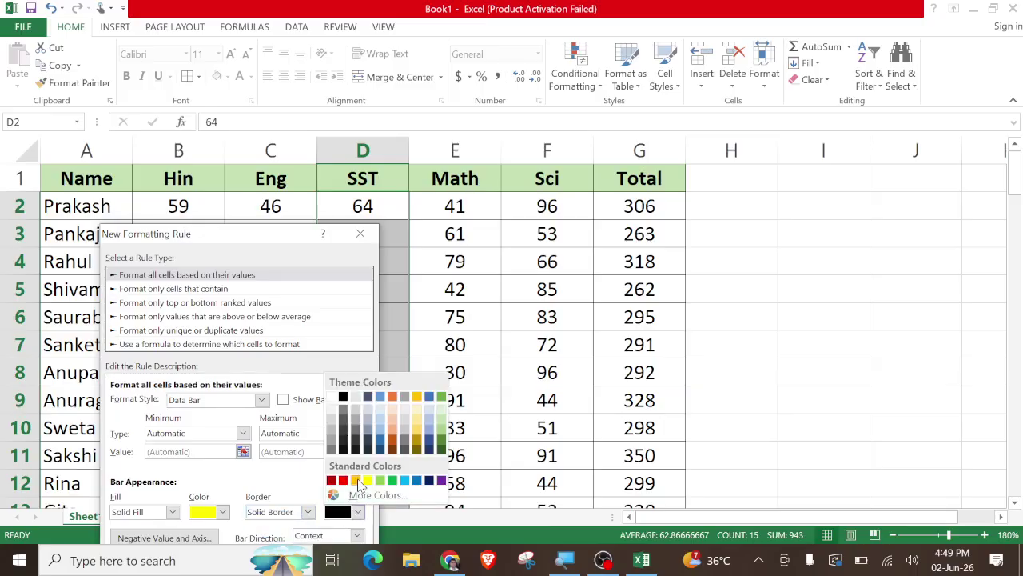
left_click(343, 480)
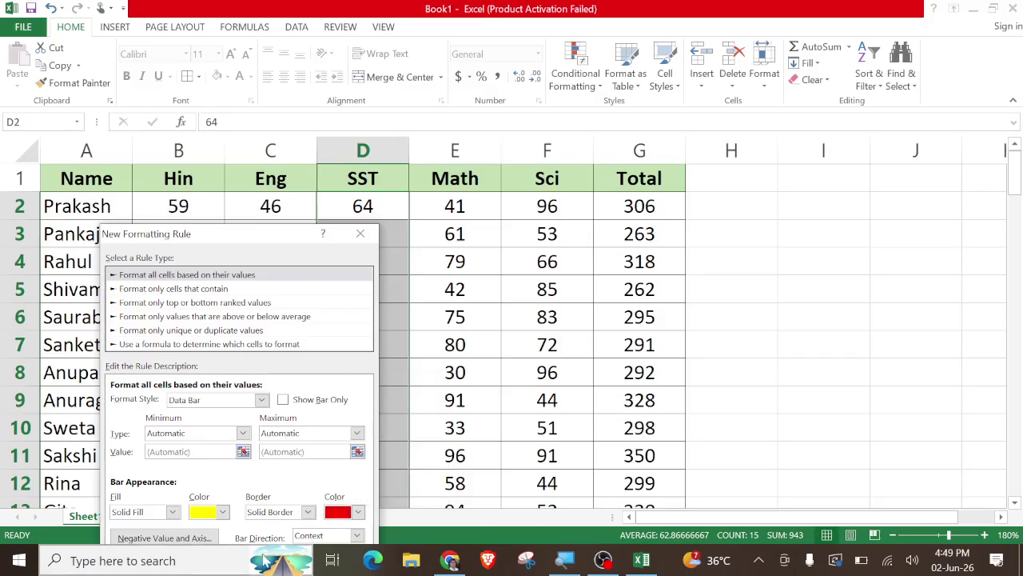
left_click_drag(227, 236, 243, 134)
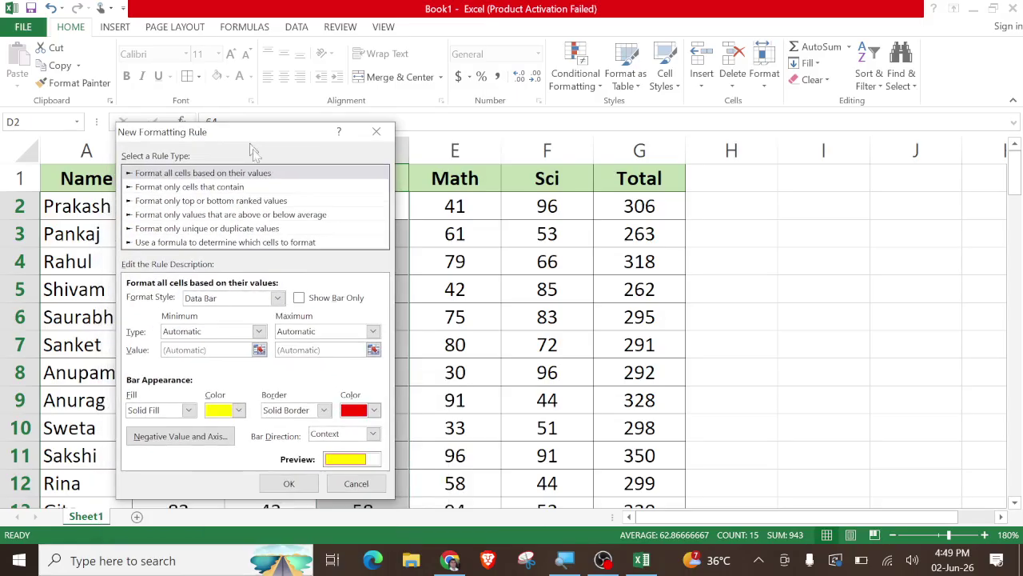
left_click(289, 484)
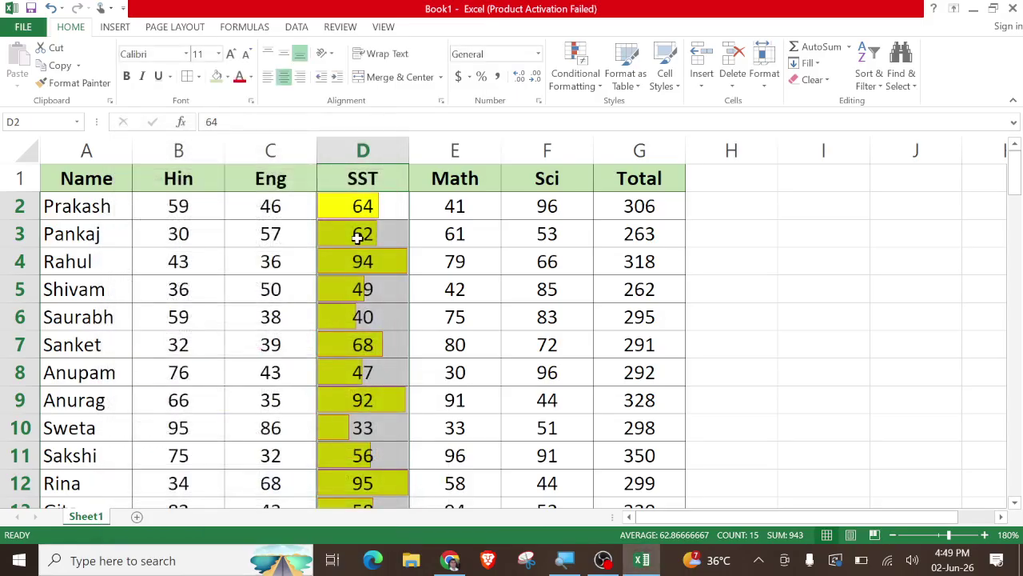
scroll(364, 420, "down", 3)
scroll(367, 455, "up", 2)
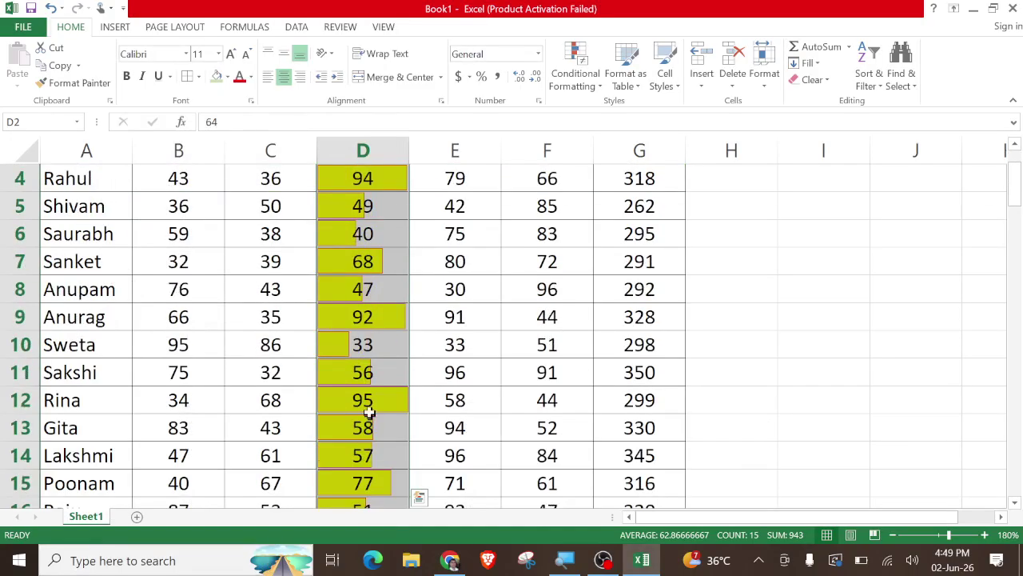
left_click(393, 294)
scroll(388, 288, "up", 1)
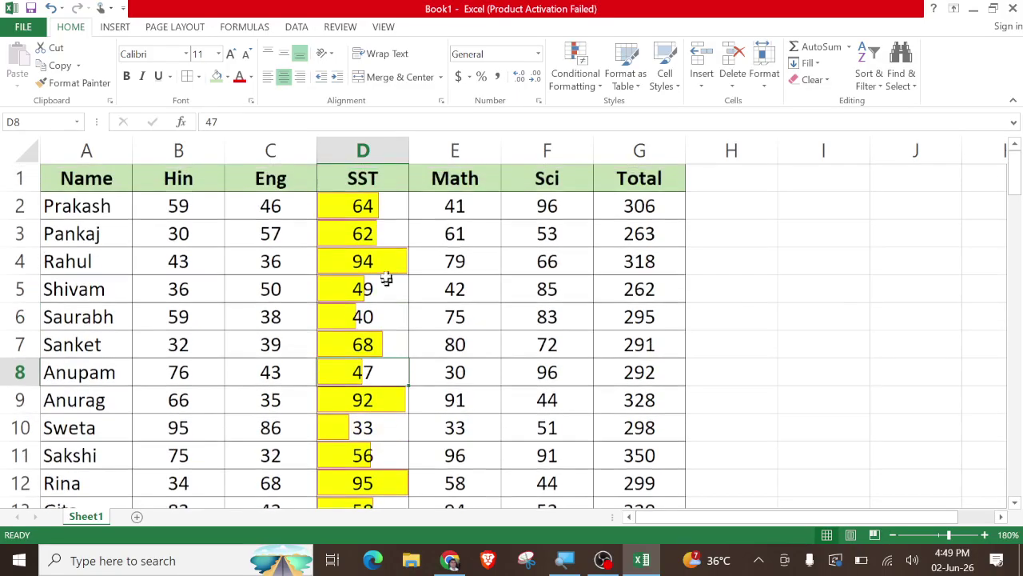
- Clear the conditional formatting rules from the SST marks in D2:D16
left_click_drag(366, 206, 362, 462)
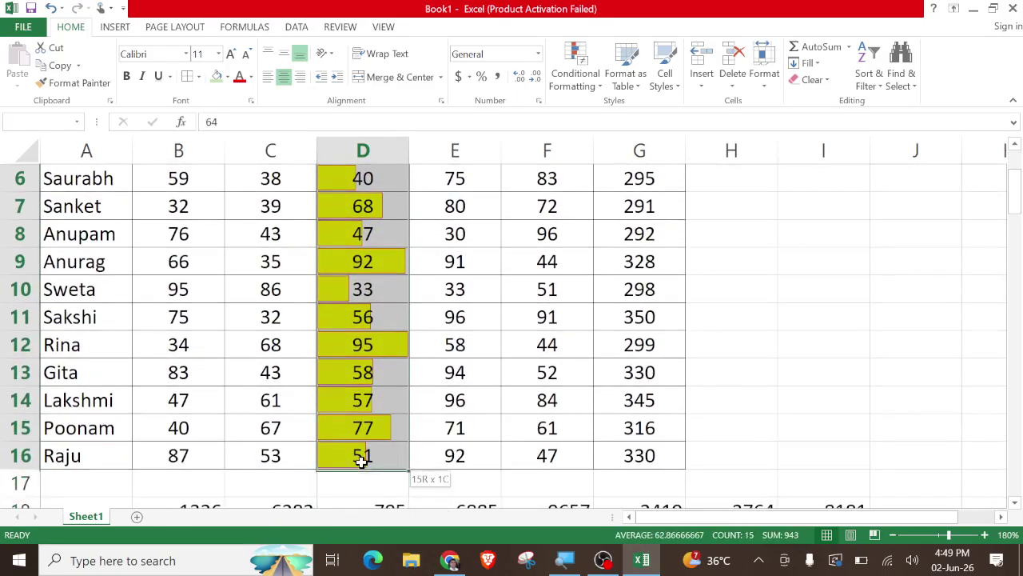
left_click(577, 62)
mouse_move(615, 132)
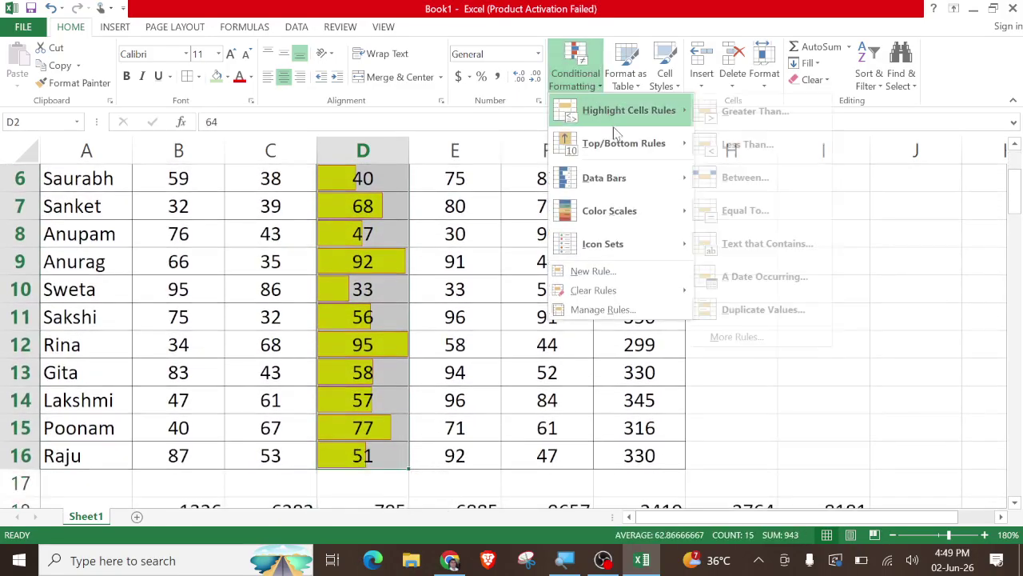
mouse_move(617, 186)
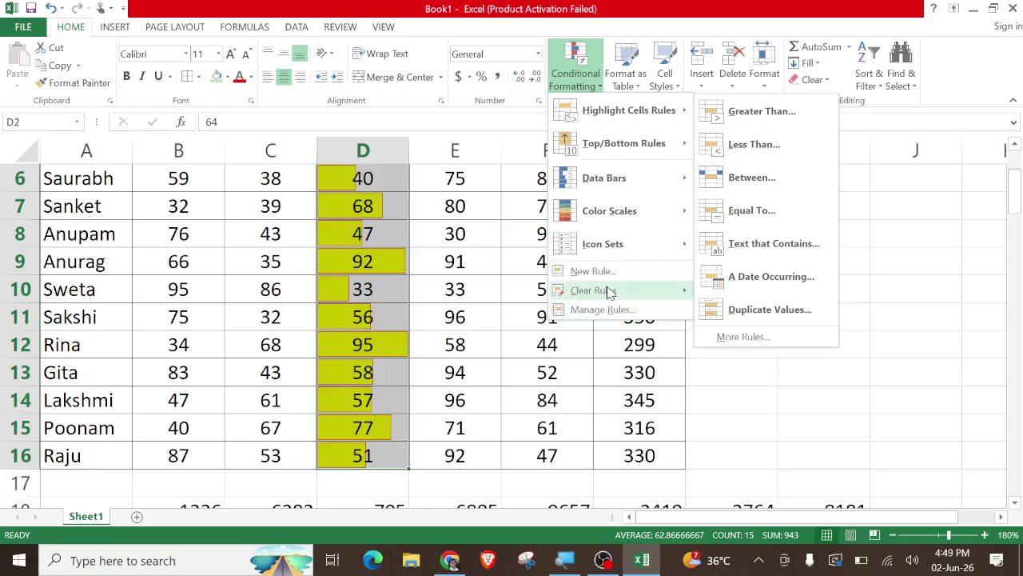
left_click(724, 291)
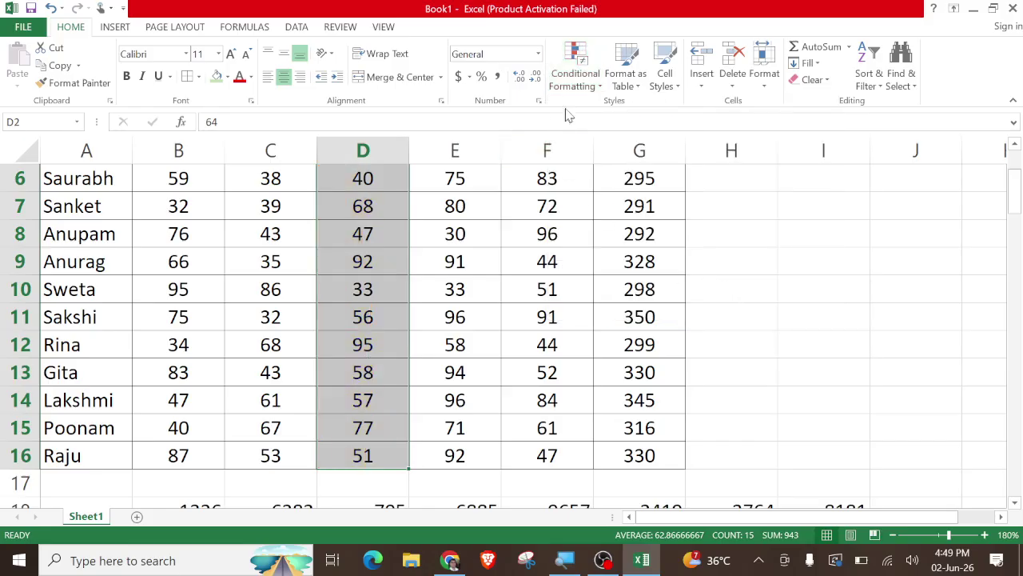
- Start a new rule for the SST marks with the Icon Sets format style and look through the available icon styles
left_click(573, 76)
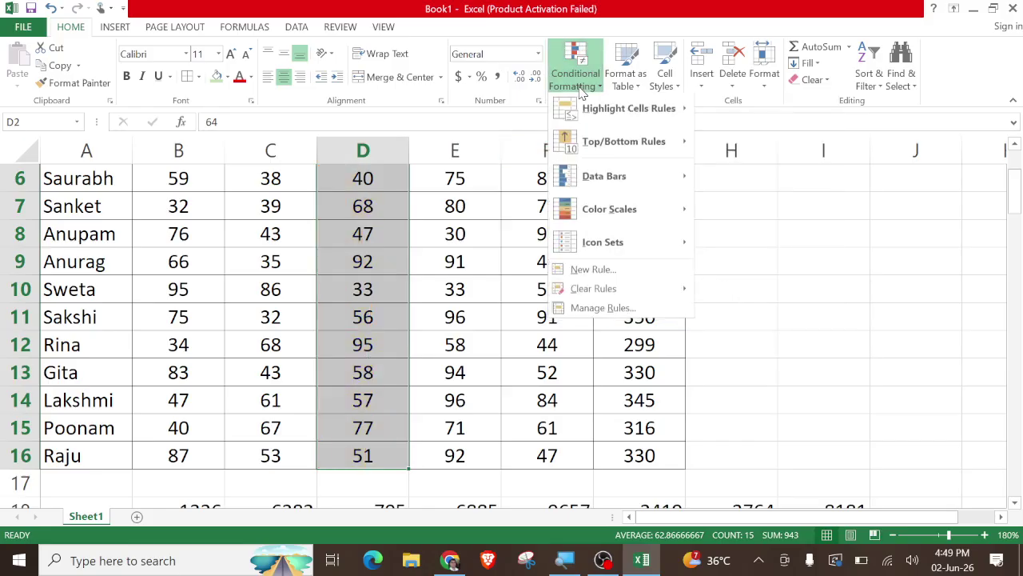
left_click(592, 273)
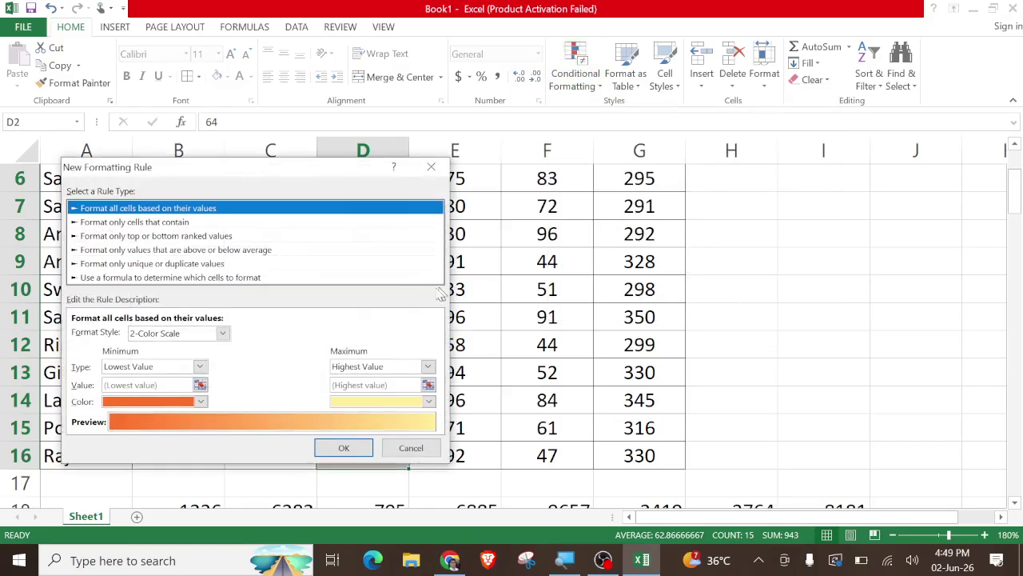
left_click(223, 335)
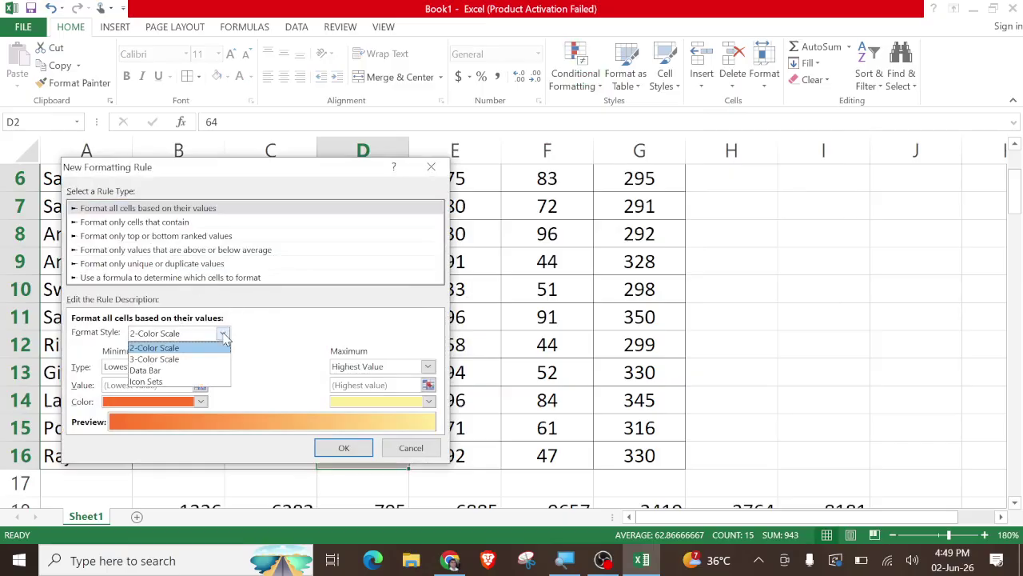
left_click(165, 382)
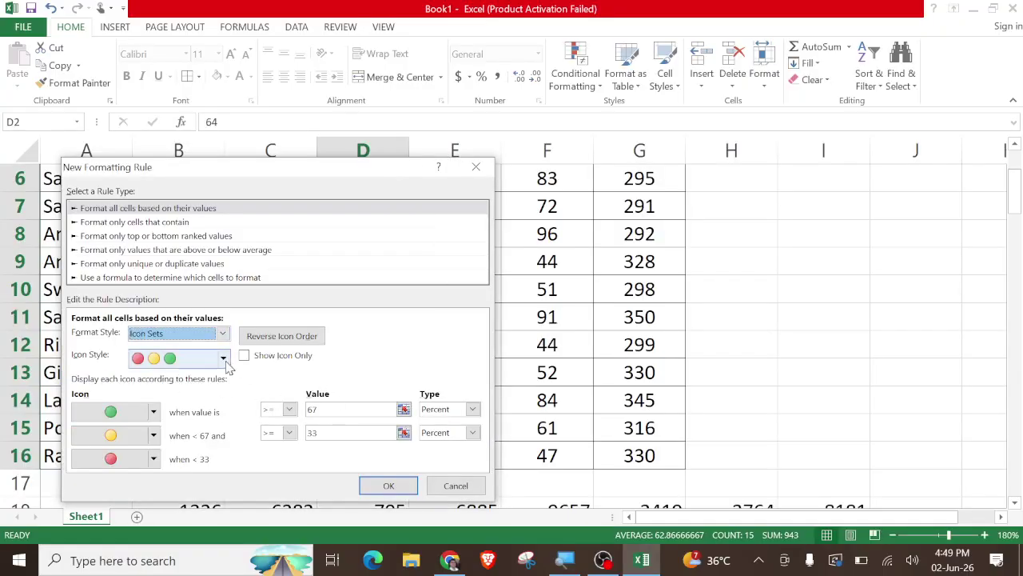
left_click(223, 357)
scroll(190, 440, "down", 5)
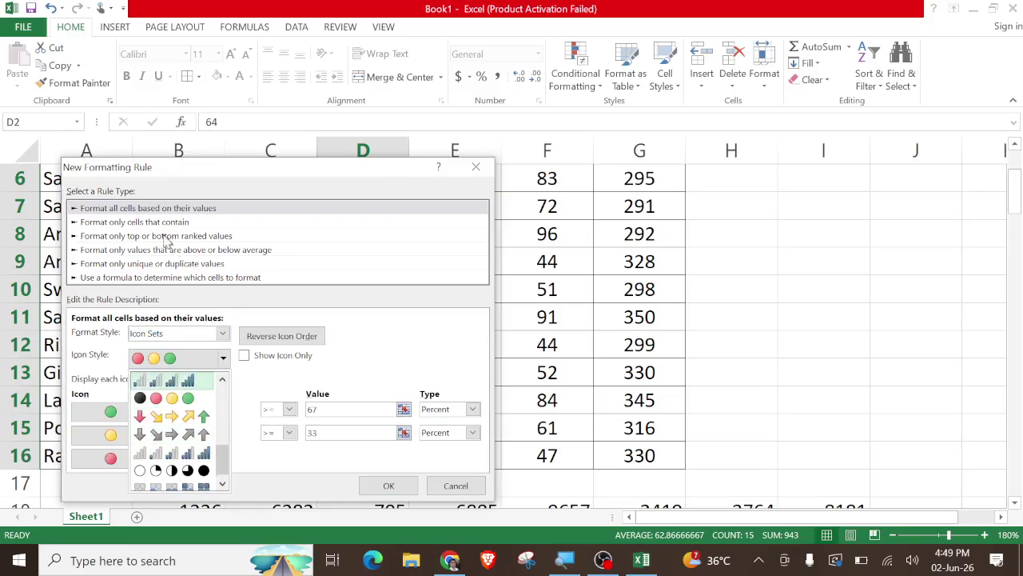
- Switch the rule type to format only cells that contain, try the Blanks condition, and cancel the rule
left_click(143, 225)
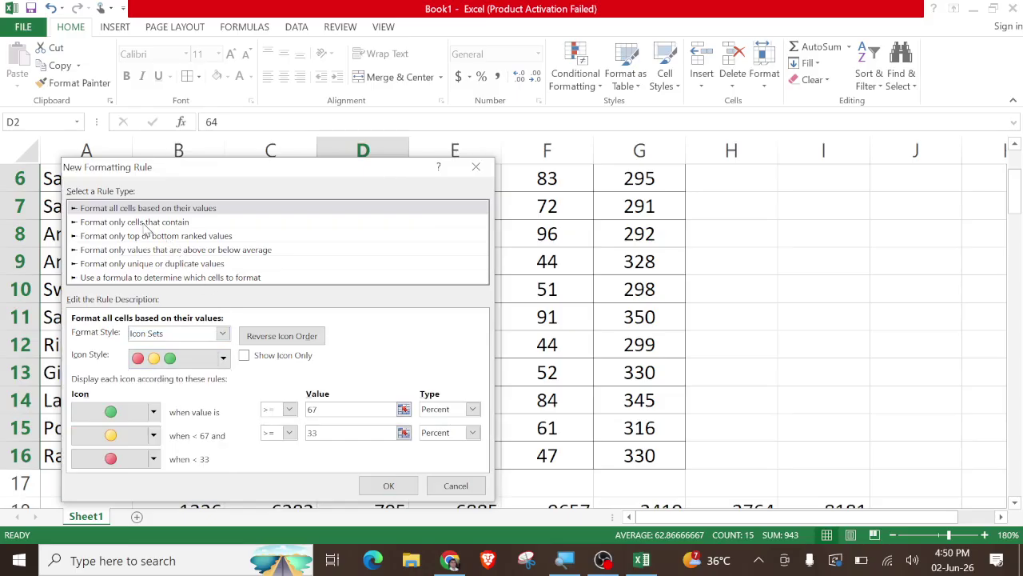
left_click(146, 224)
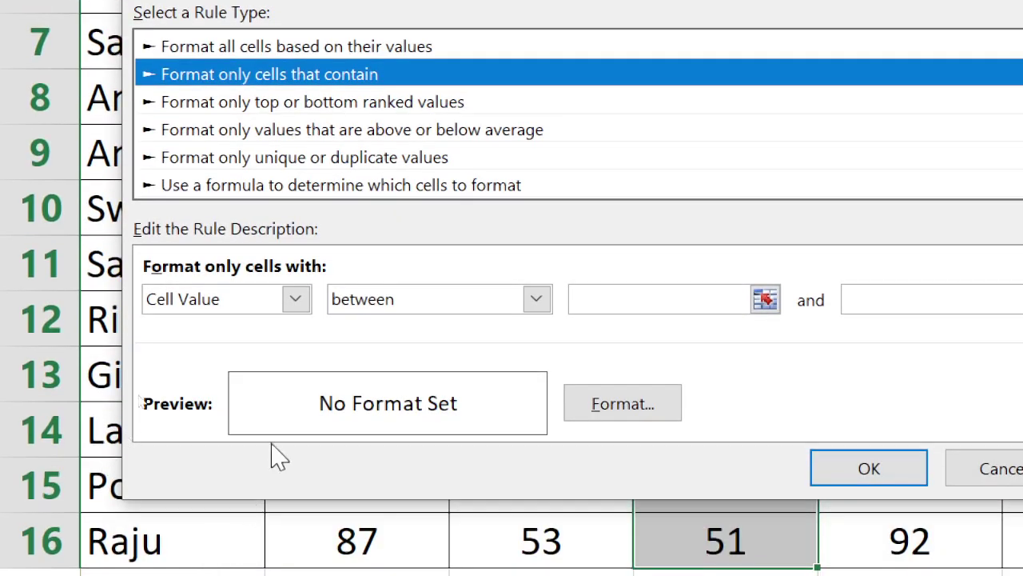
left_click(295, 301)
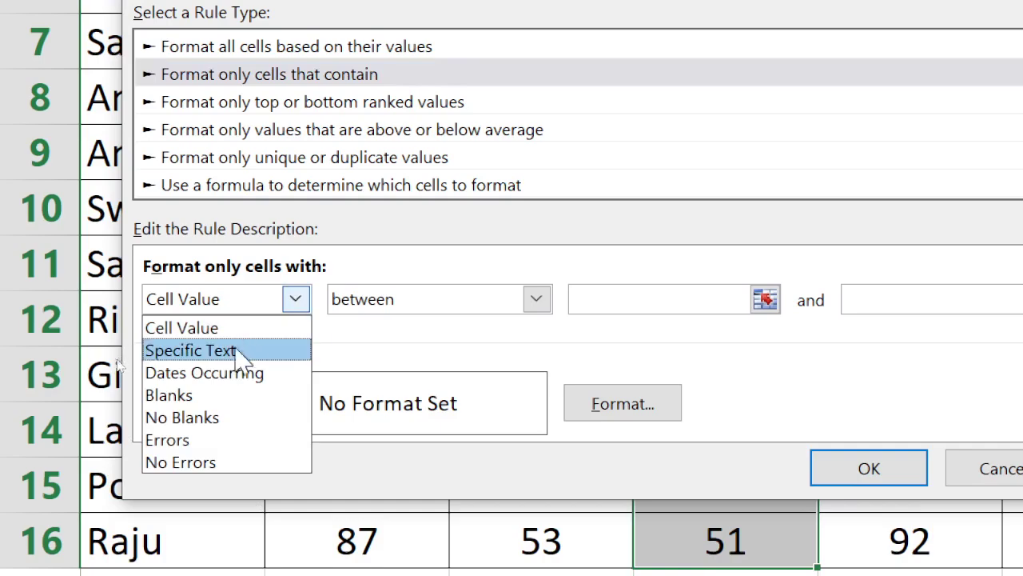
left_click(172, 396)
left_click(289, 308)
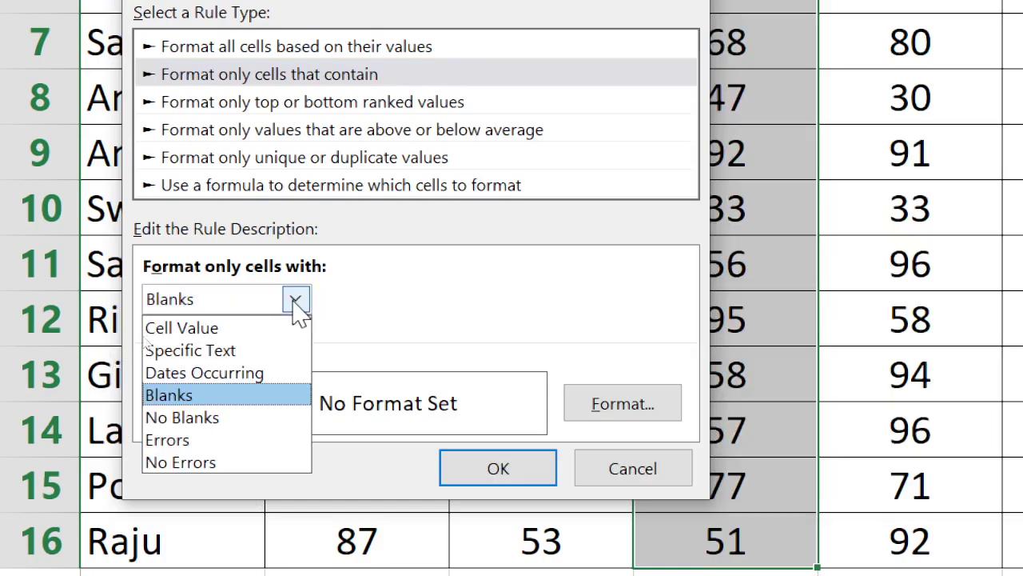
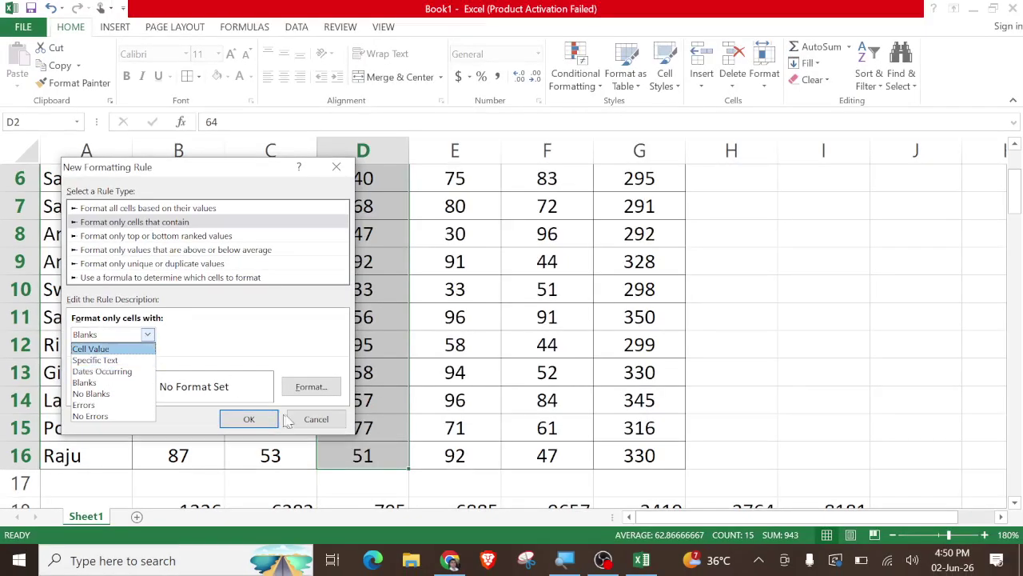
left_click(307, 418)
left_click(331, 424)
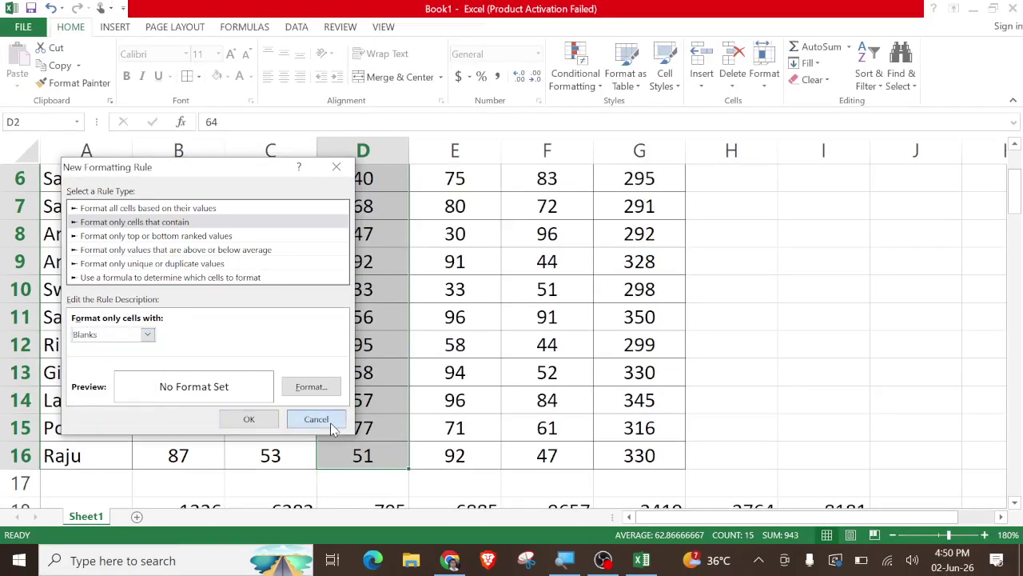
scroll(628, 218, "up", 2)
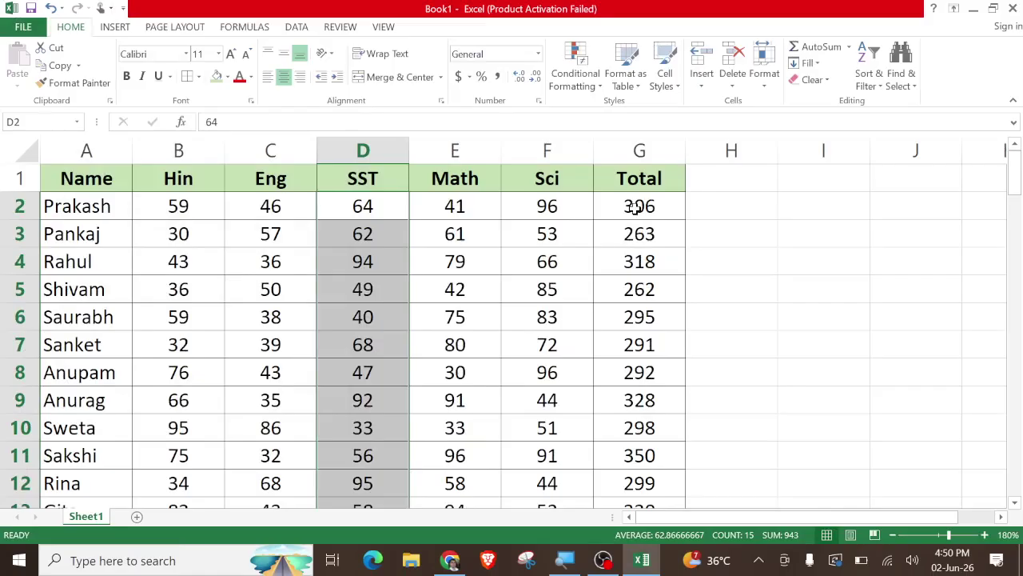
left_click_drag(634, 208, 635, 478)
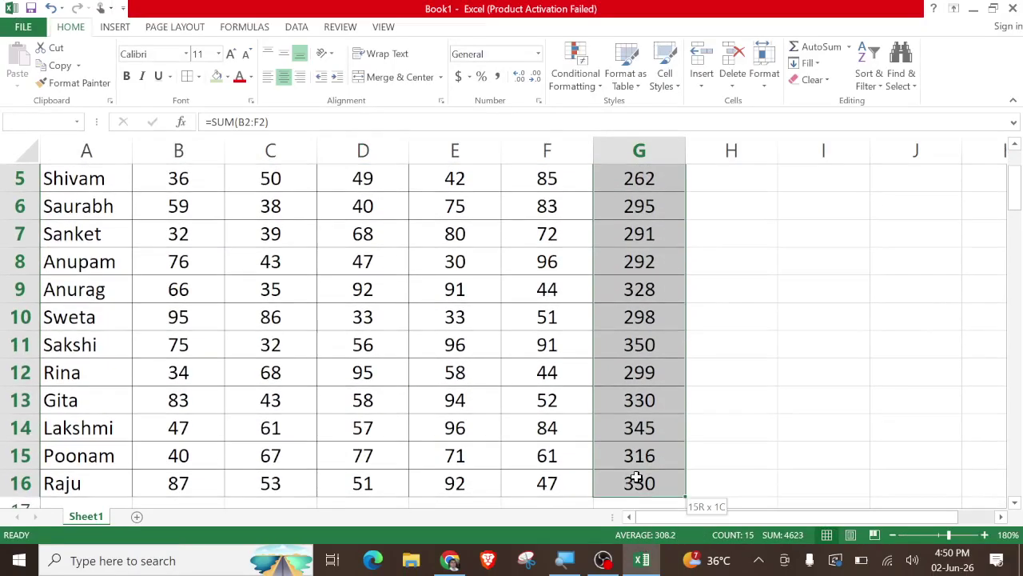
left_click(731, 399)
- Select the number block B18:I29 and start a new rule of the type Format only cells that contain
scroll(575, 428, "down", 4)
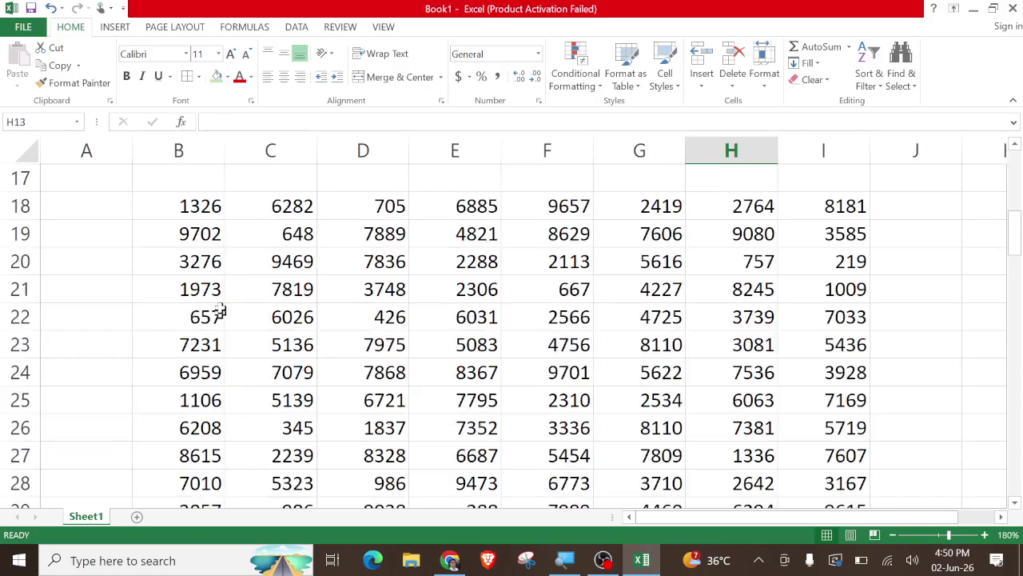
left_click_drag(186, 204, 811, 450)
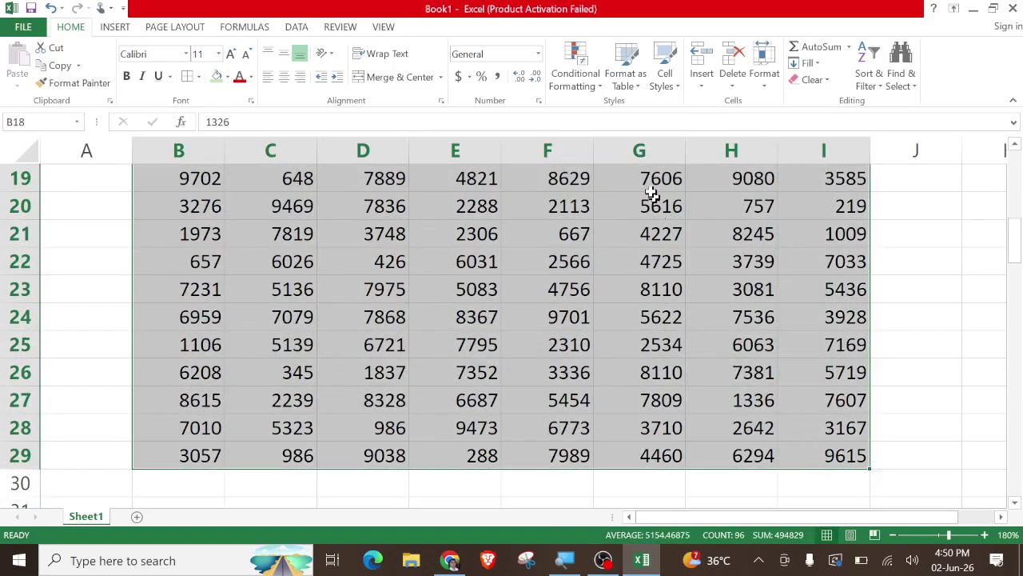
left_click(592, 76)
left_click(580, 272)
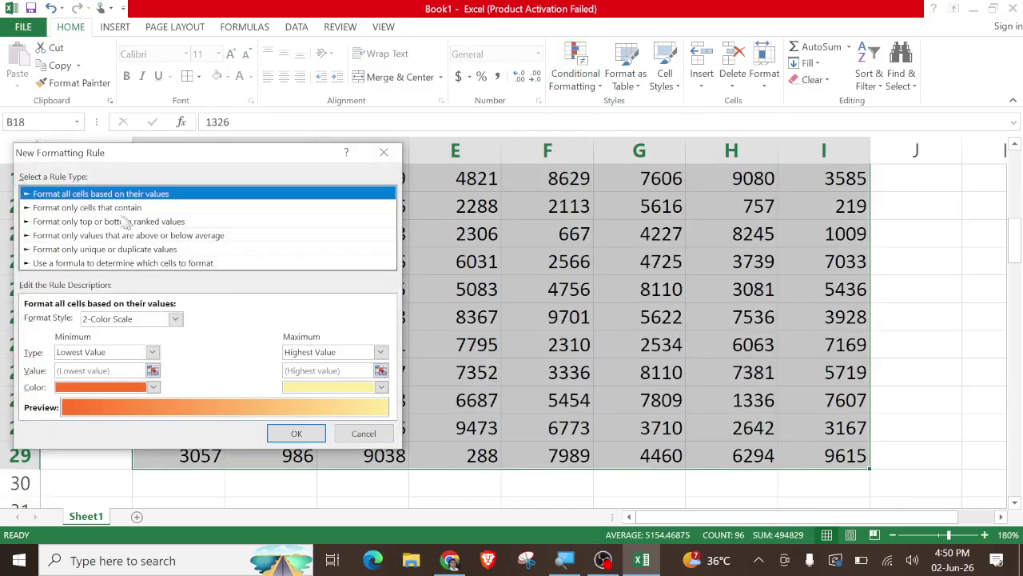
left_click(103, 209)
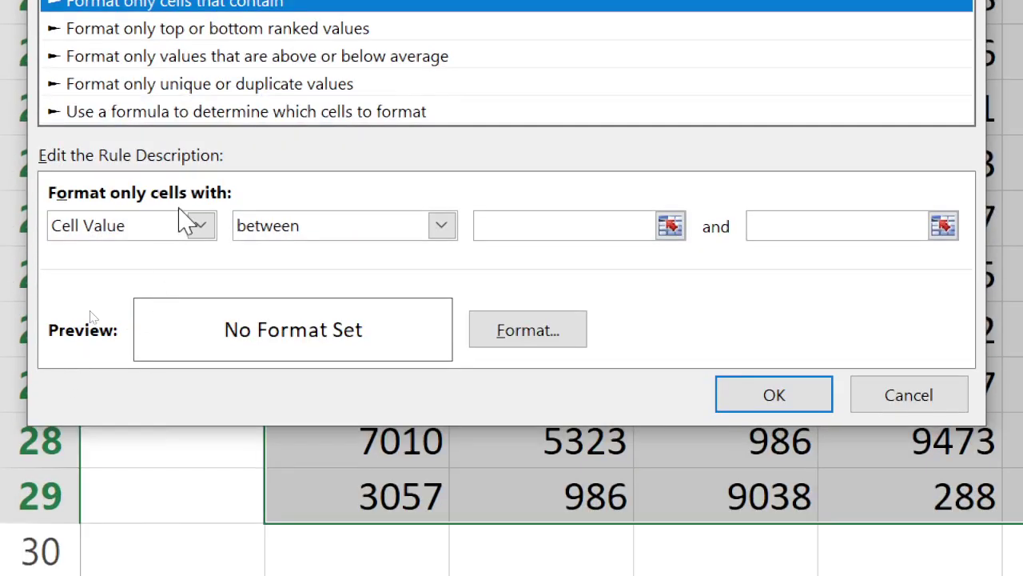
- Set the rule's condition to cell values between 1000 and 2000
left_click(200, 225)
left_click(202, 227)
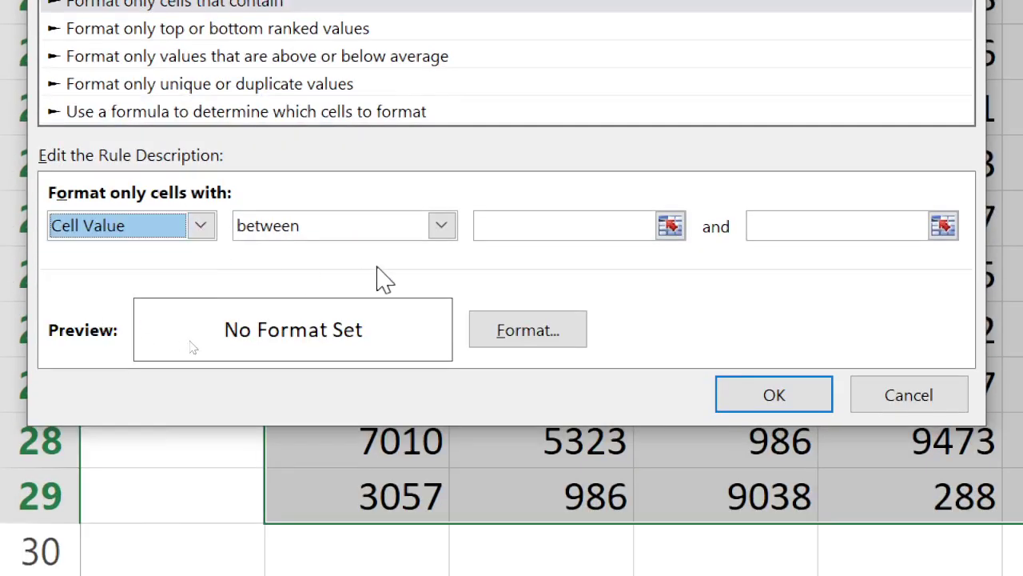
left_click(442, 228)
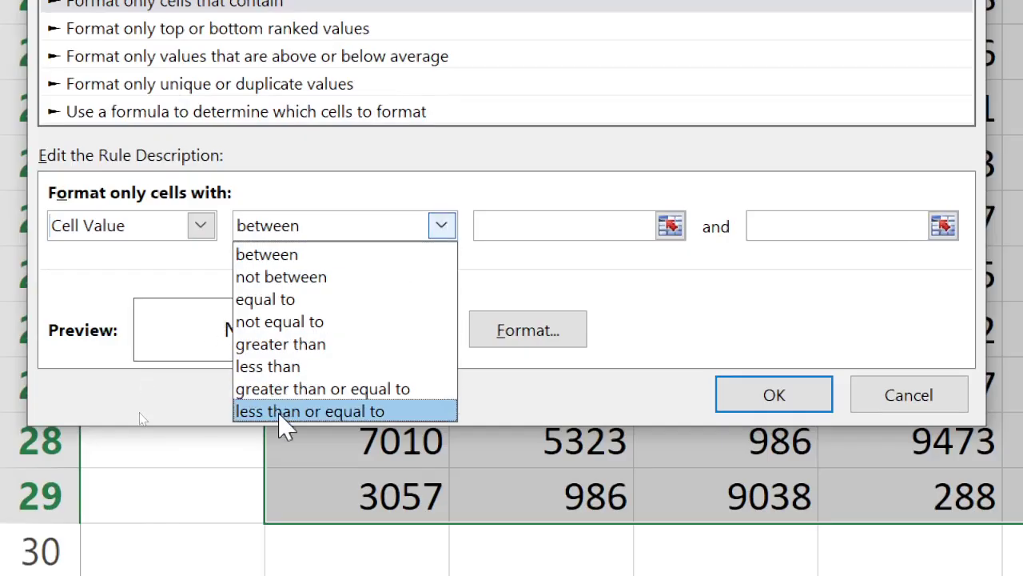
left_click(281, 256)
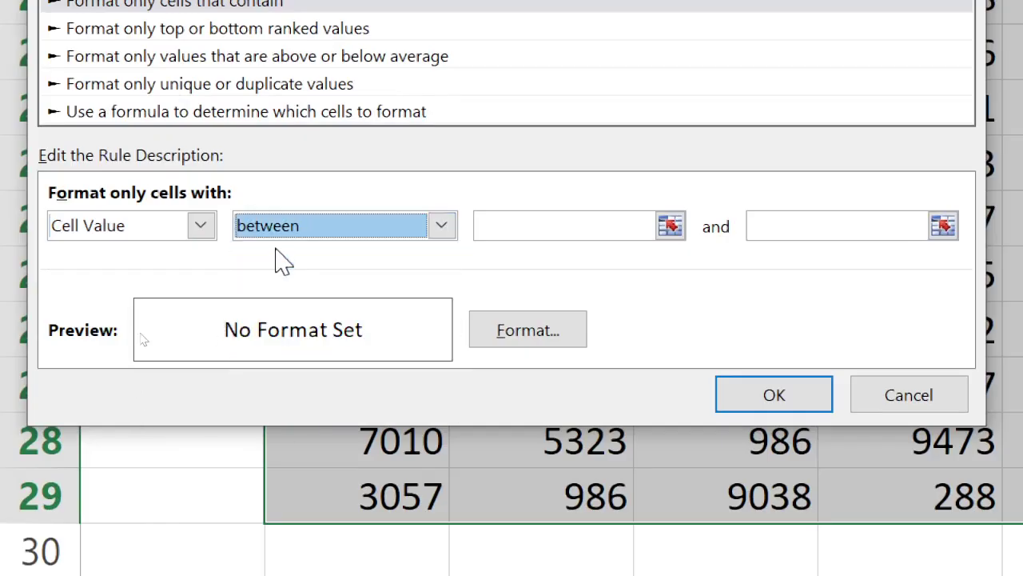
left_click(543, 233)
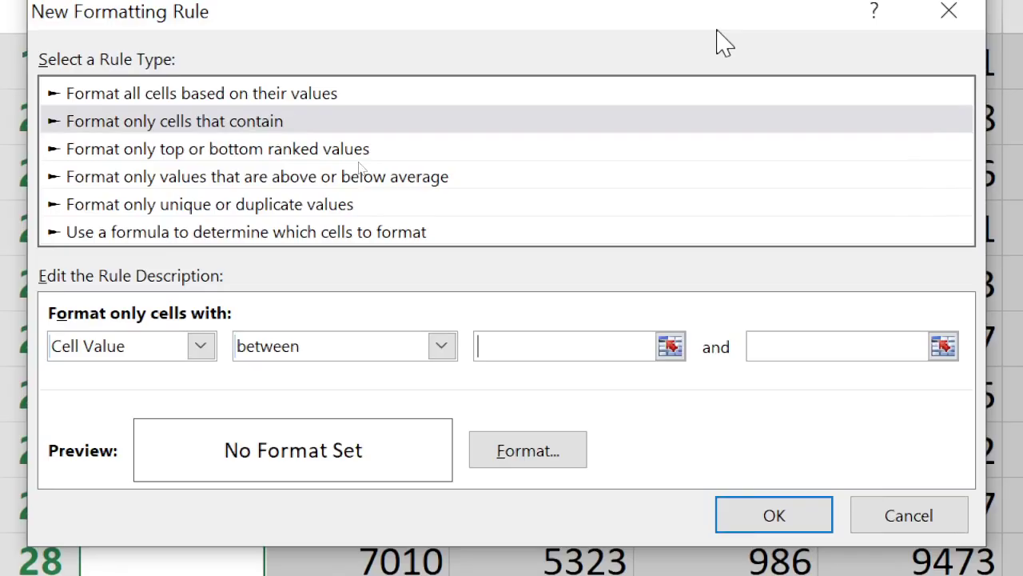
type("100")
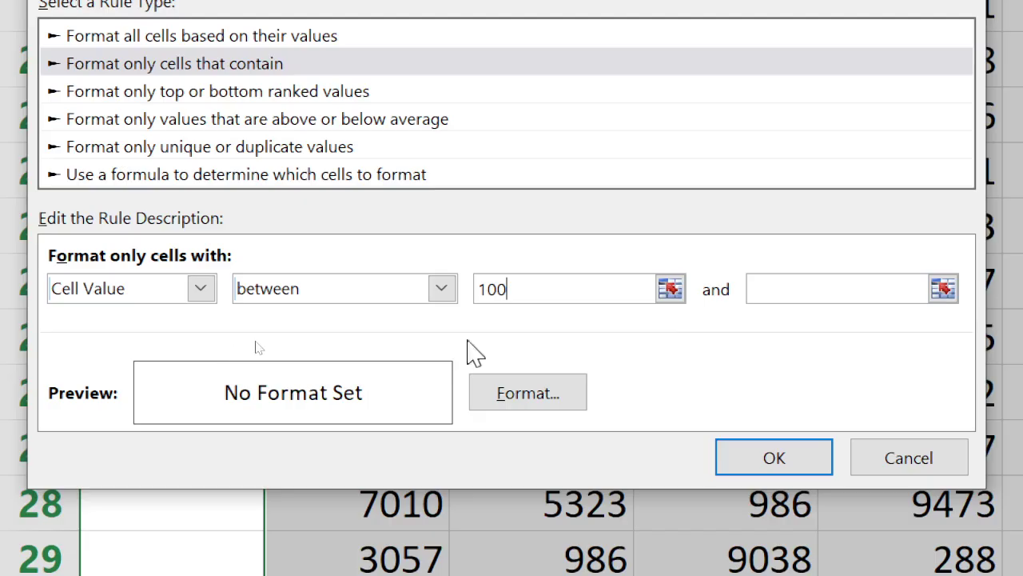
type("0")
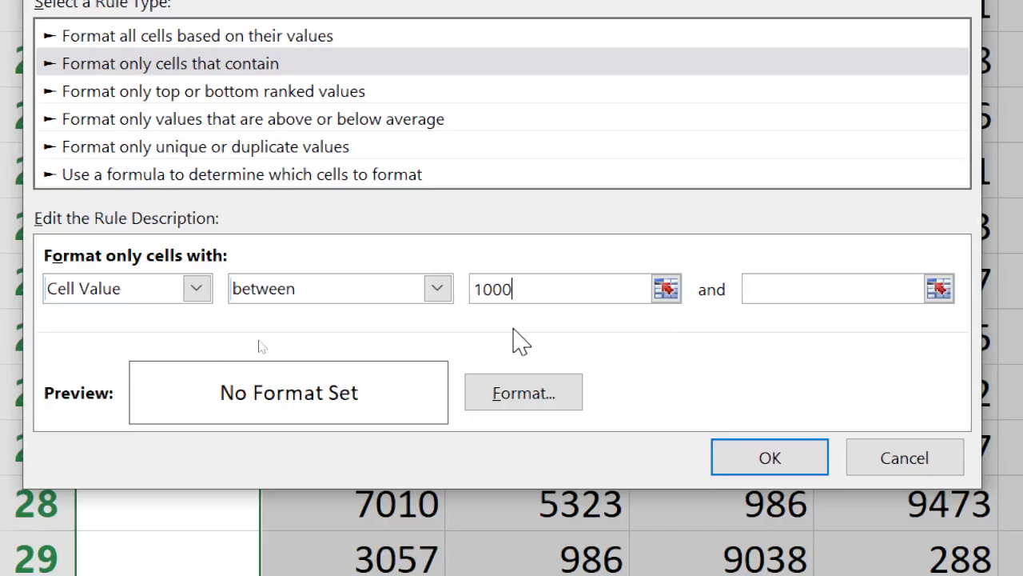
left_click(789, 281)
type("2000")
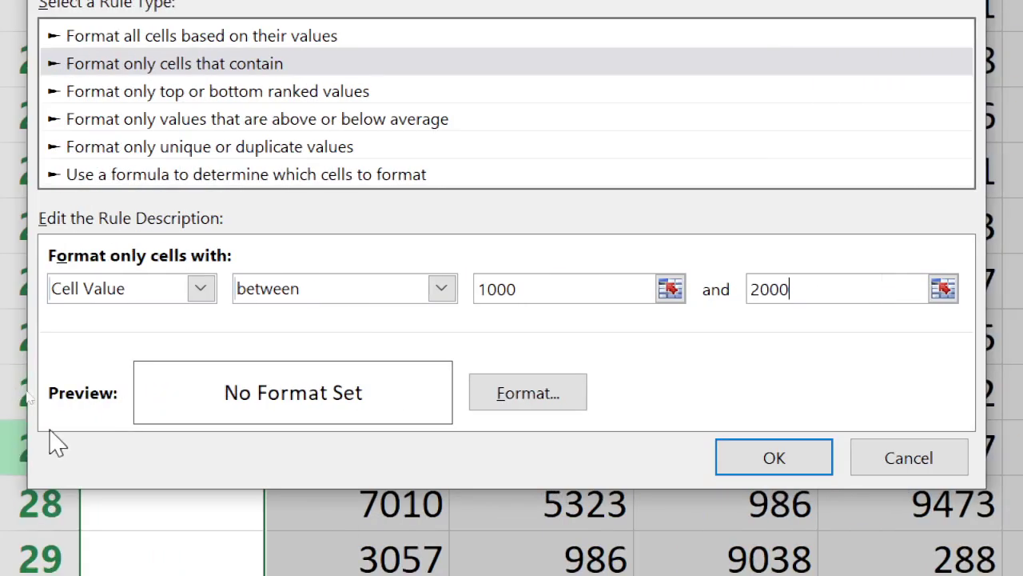
- Give the matching cells a dark green fill and apply the rule to the number block
left_click(518, 404)
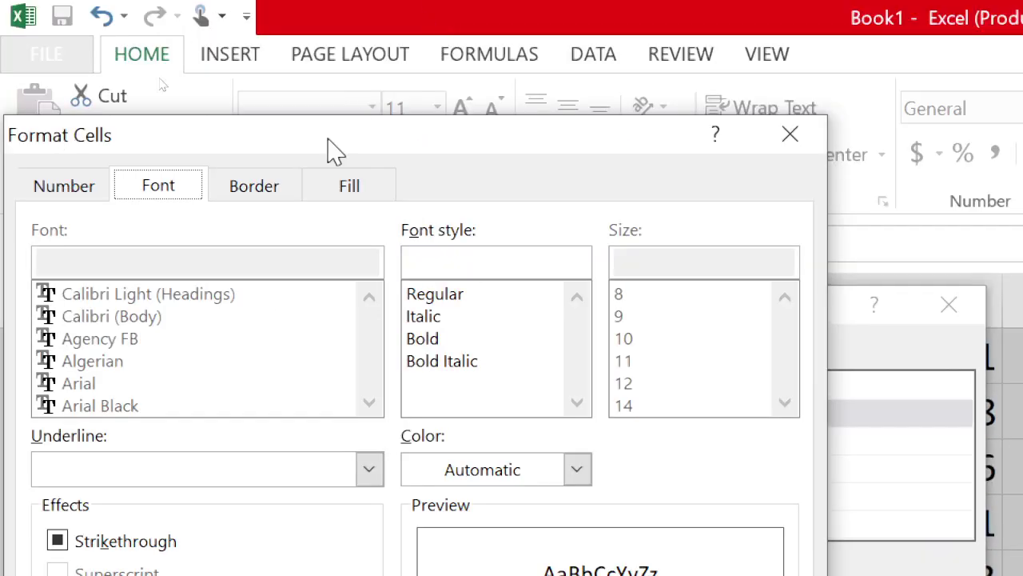
left_click(343, 190)
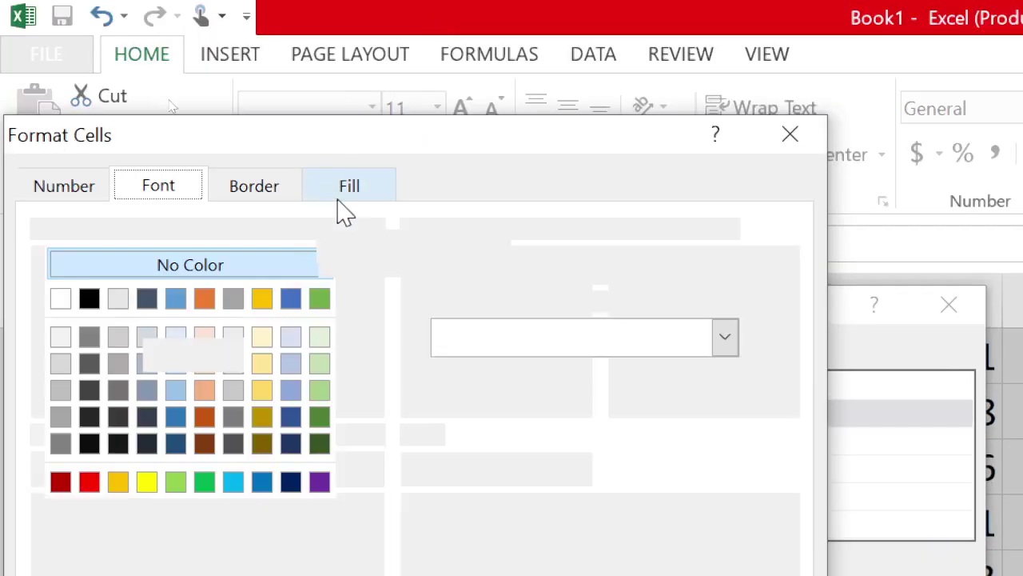
left_click(320, 417)
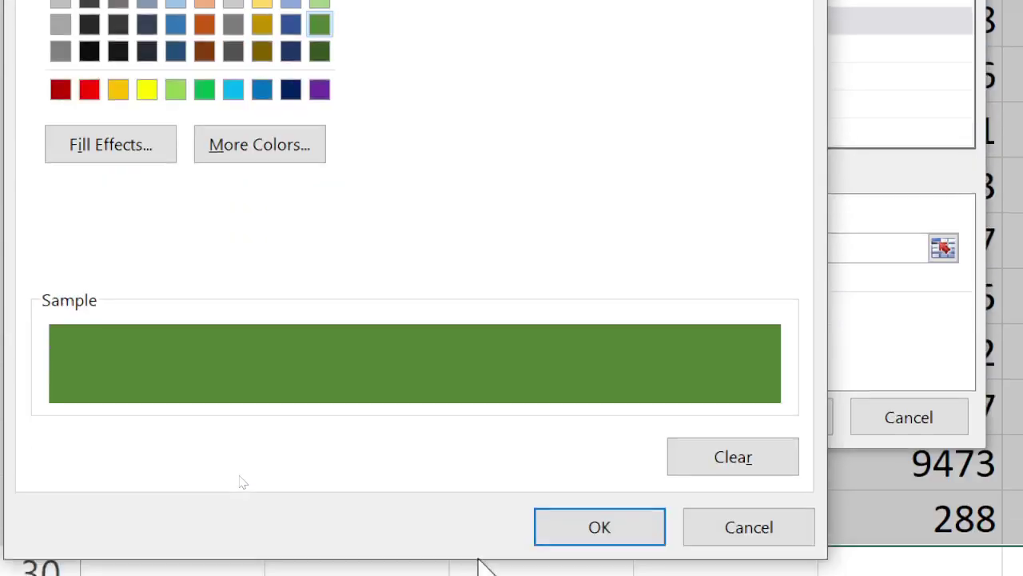
left_click(570, 526)
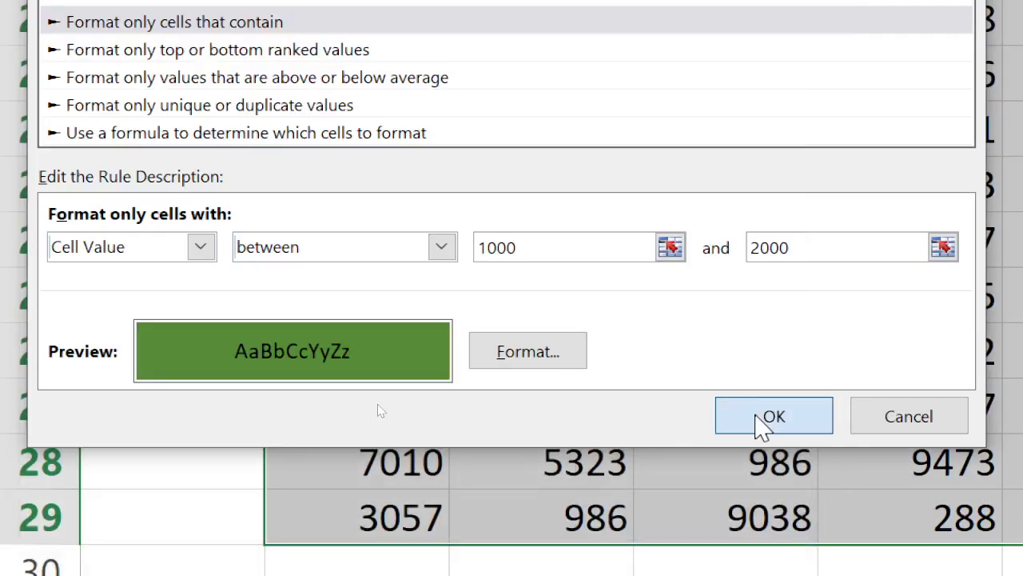
left_click(728, 418)
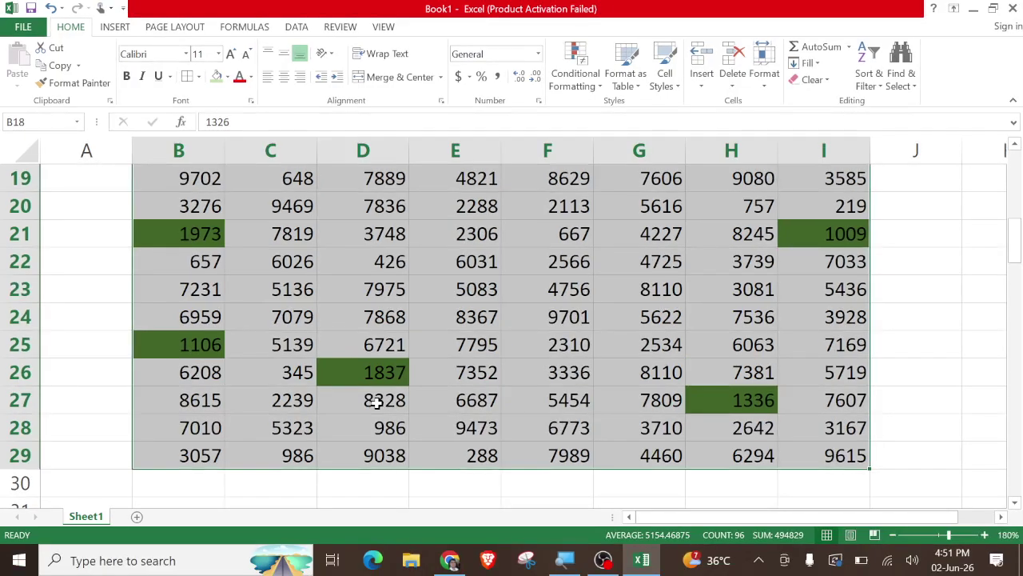
- Clear the conditional formatting rules from the selected number block B18:I29
left_click(576, 73)
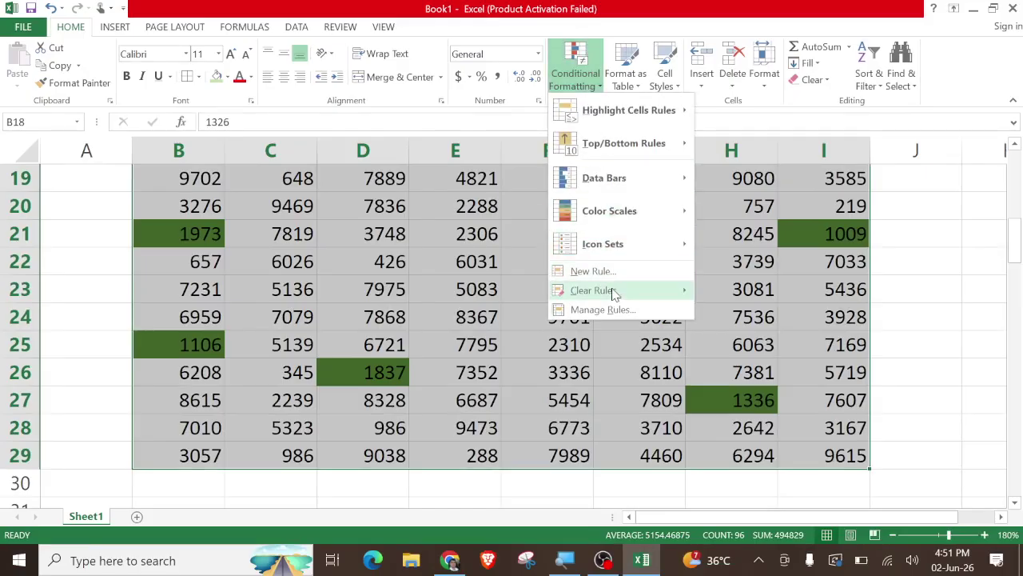
mouse_move(615, 294)
left_click(740, 293)
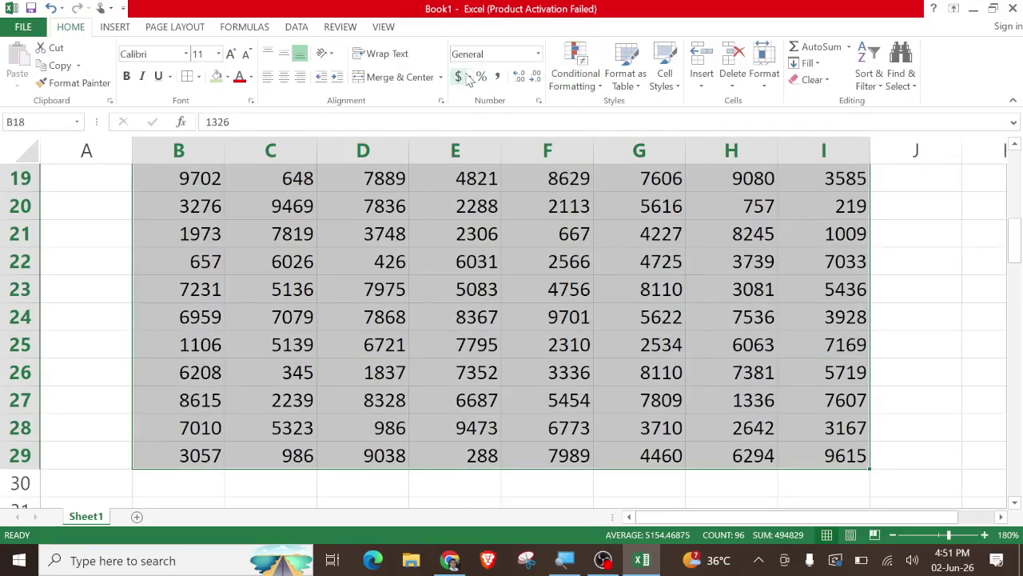
- Start another formatting rule of the type Format only cells that contain for the selected number block
left_click(592, 83)
left_click(595, 272)
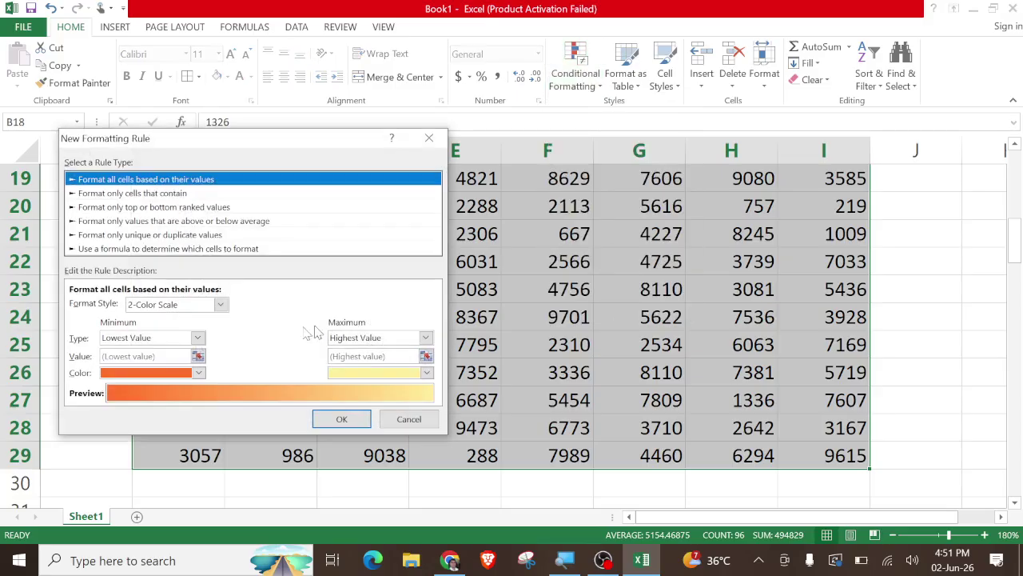
left_click(131, 193)
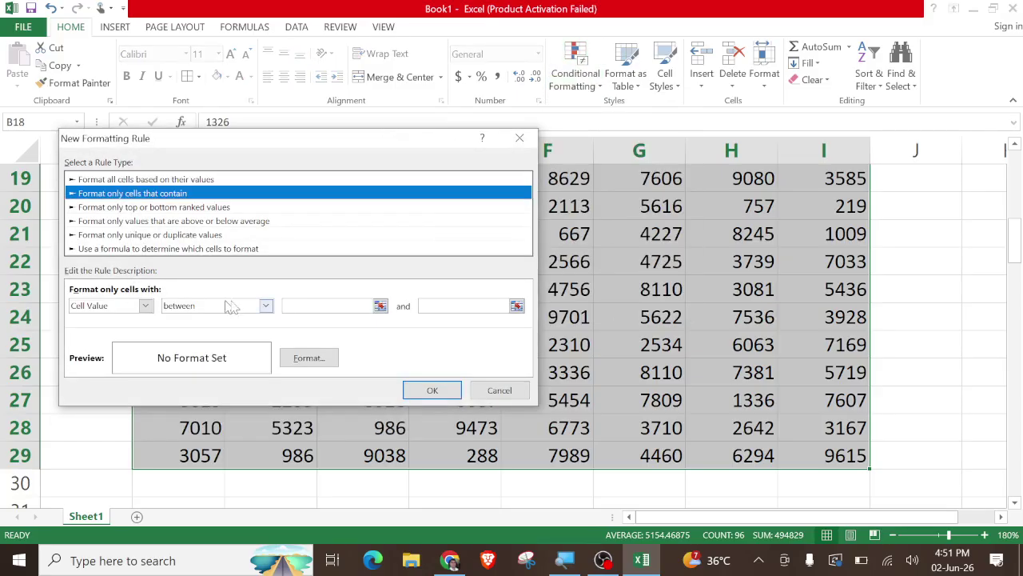
left_click(265, 305)
left_click(207, 330)
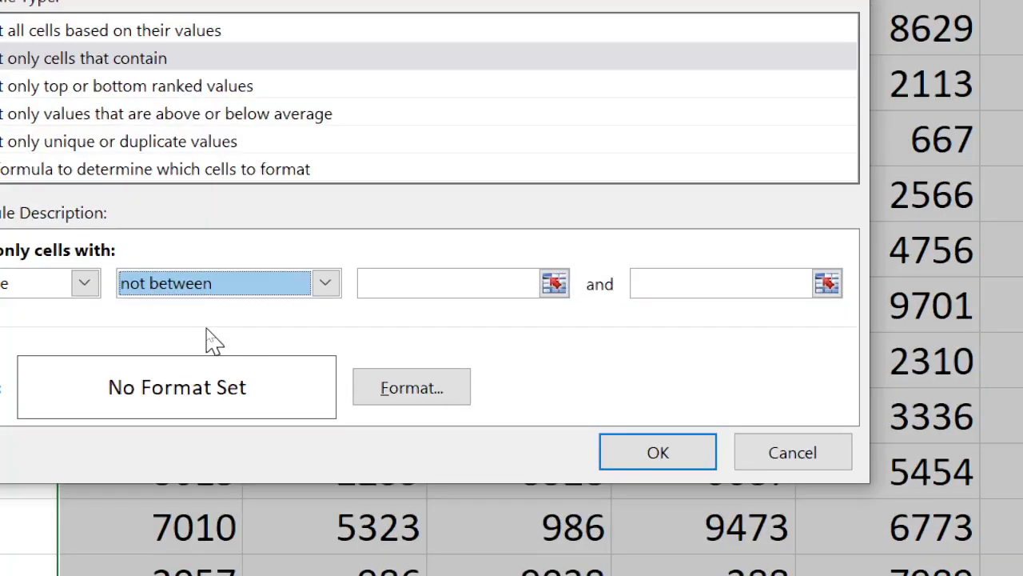
left_click(484, 292)
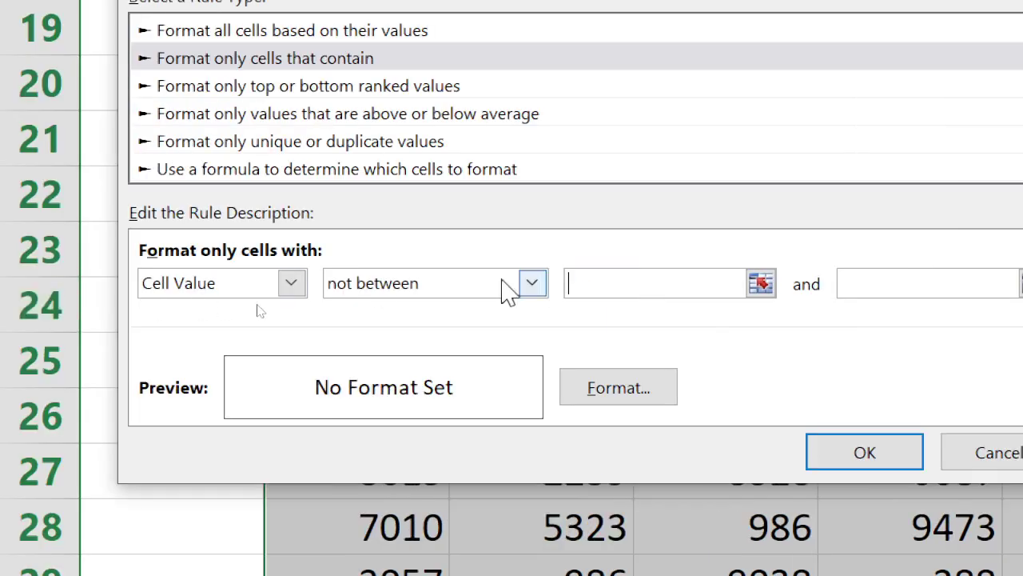
- Set the rule's condition to cell values equal to 2001
left_click(324, 284)
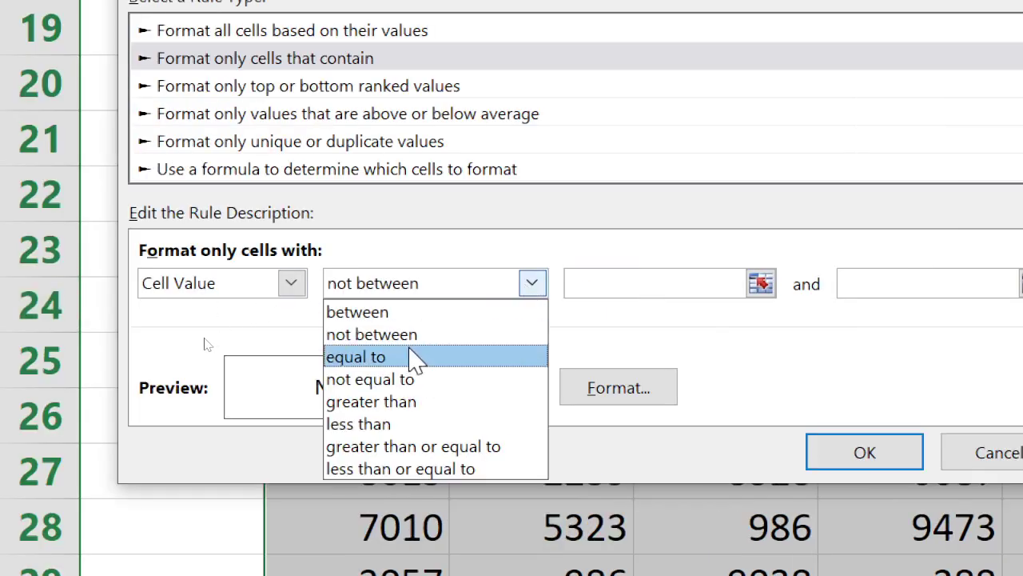
left_click(418, 356)
left_click(676, 284)
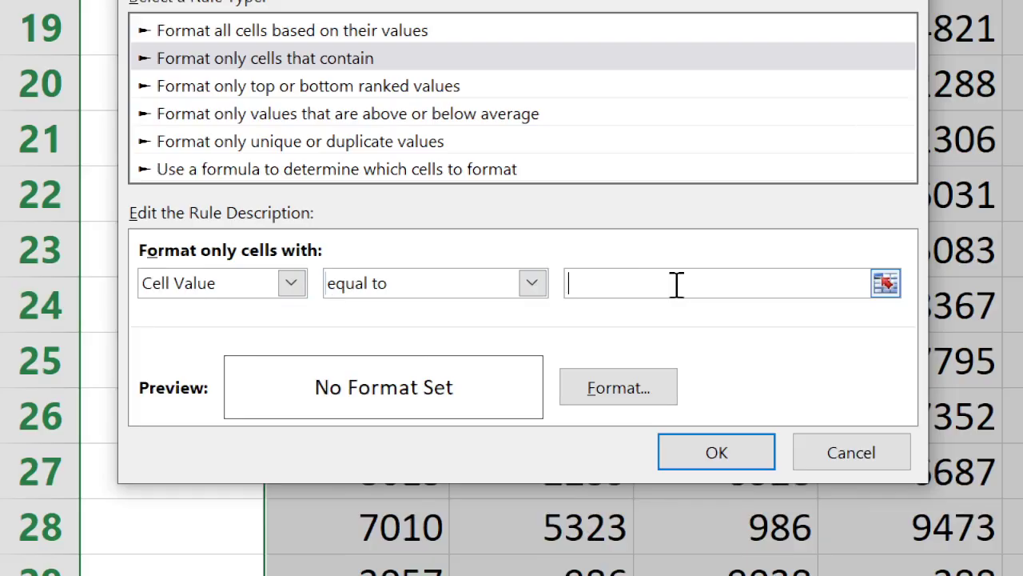
type("2001")
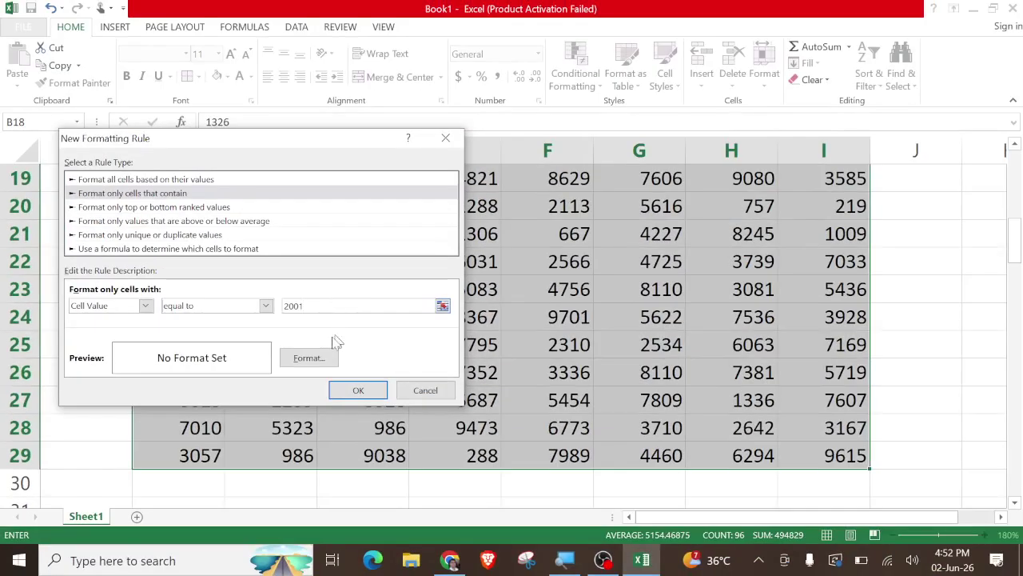
- Give cells matching the equal-to rule a bright green fill and apply the rule to the number block
left_click(317, 360)
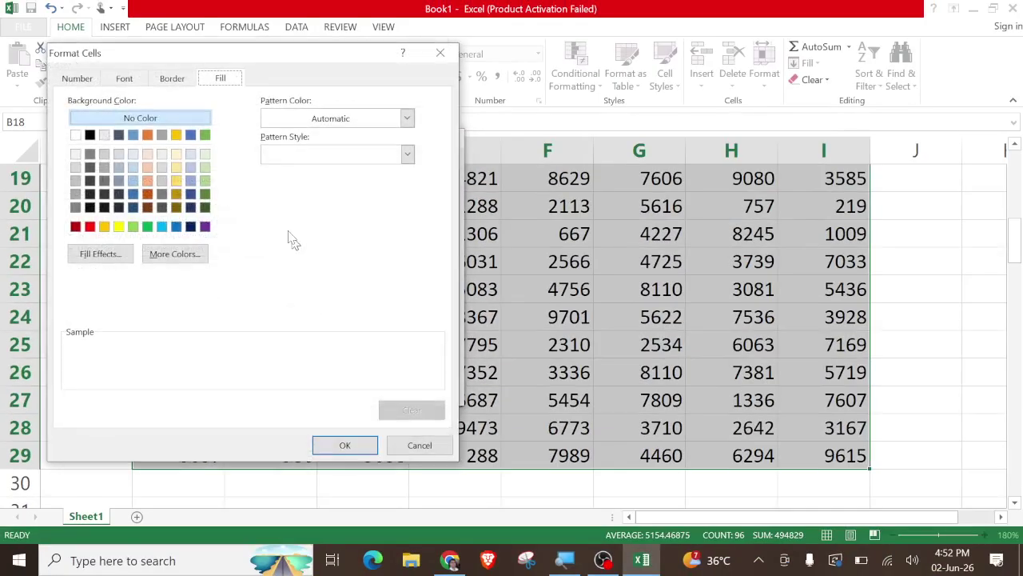
left_click(147, 227)
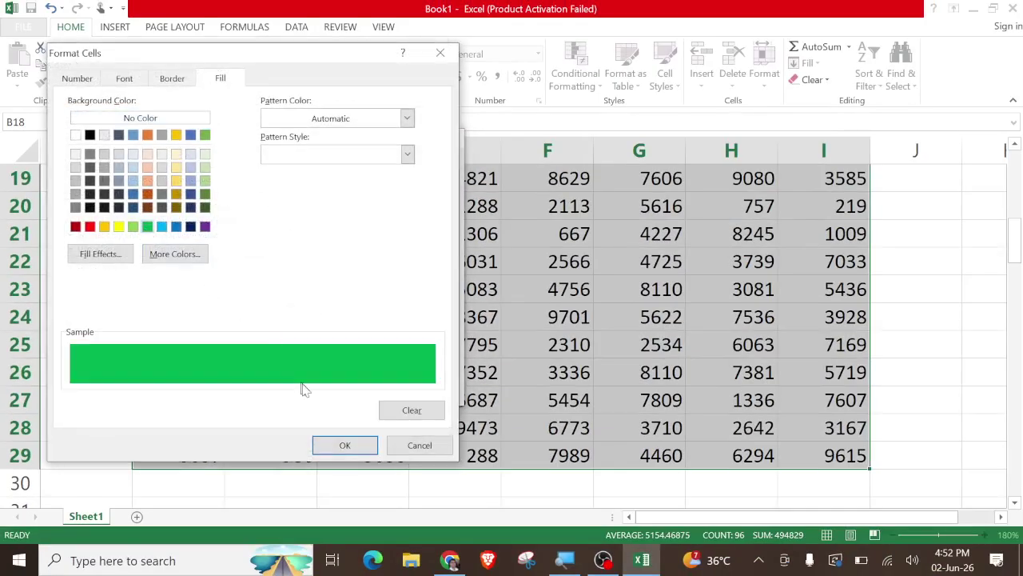
left_click(343, 445)
left_click(358, 392)
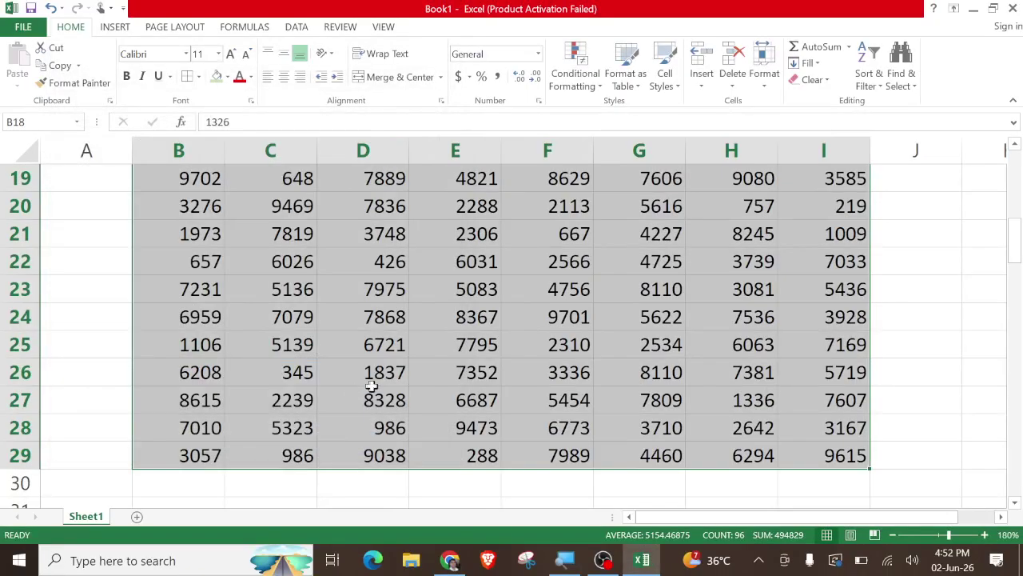
- Replace the value in cell D24 with 2001 to test the equal-to rule
left_click(430, 365)
left_click(390, 317)
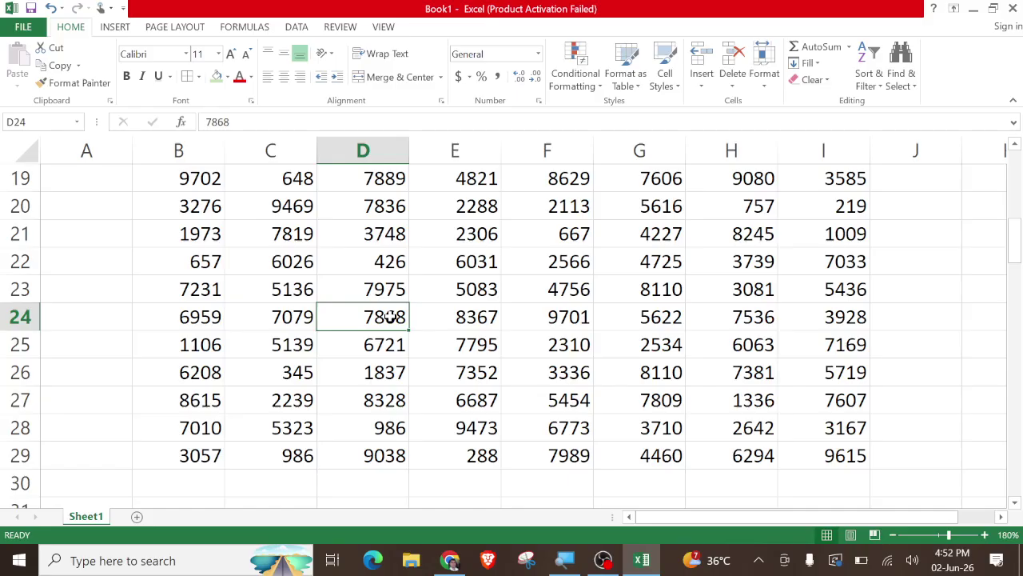
type("2001")
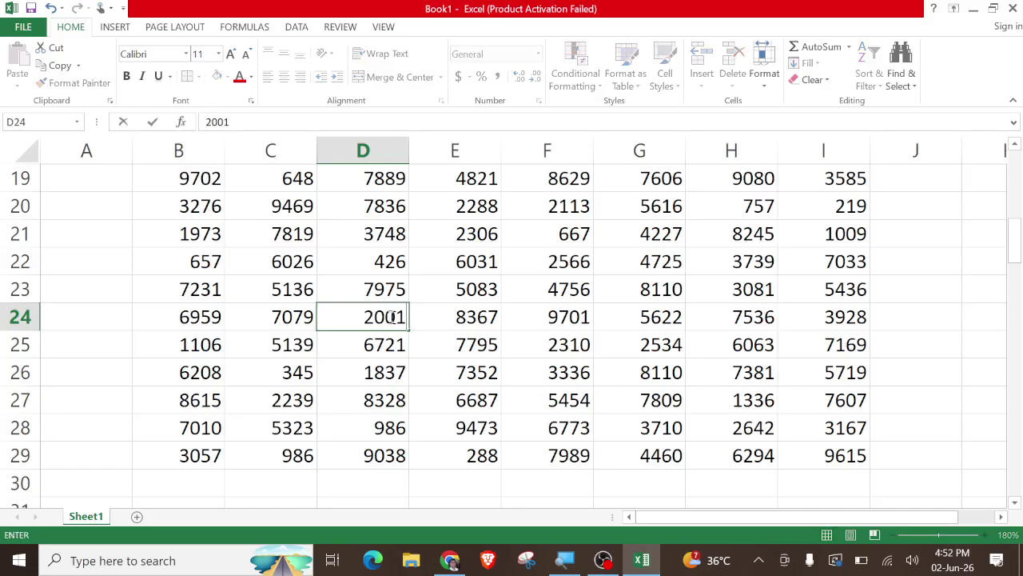
key("Return")
- Select the whole number block and clear its conditional formatting rules
key("ctrl+a")
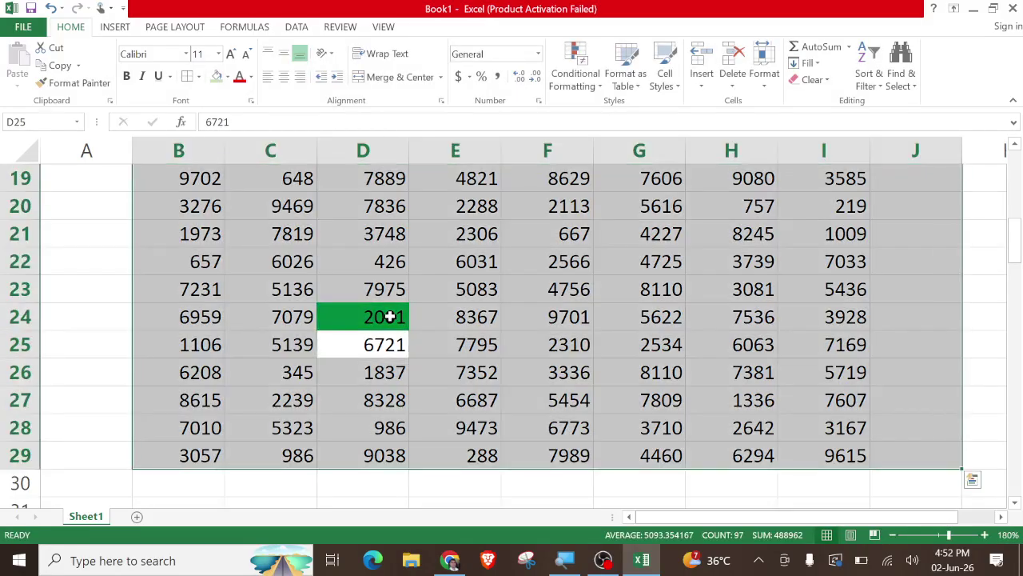
left_click(576, 80)
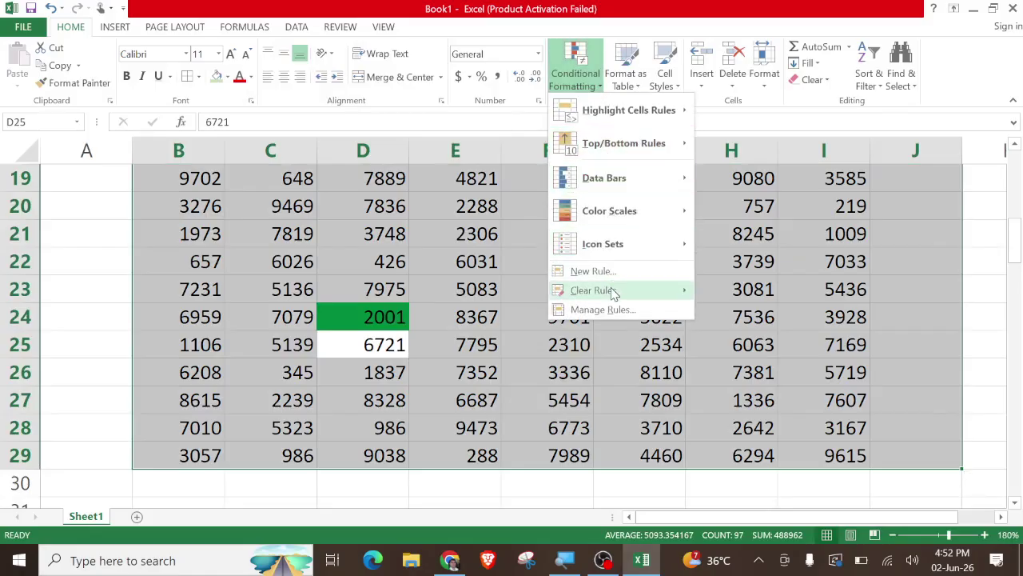
left_click(723, 291)
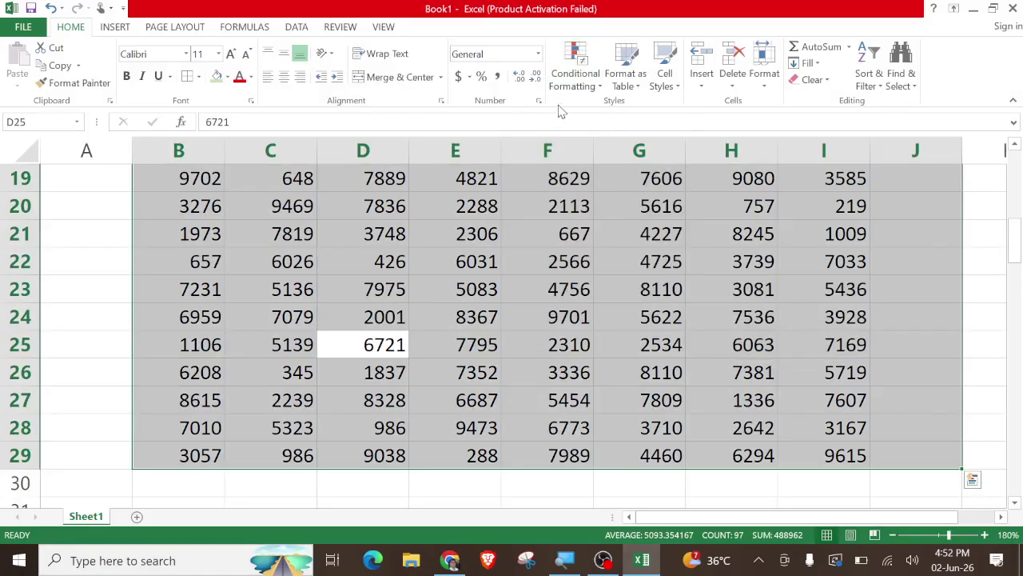
- Create a Format only cells that contain rule for the block, with cell values greater than 5000 as the condition
left_click(582, 84)
left_click(588, 270)
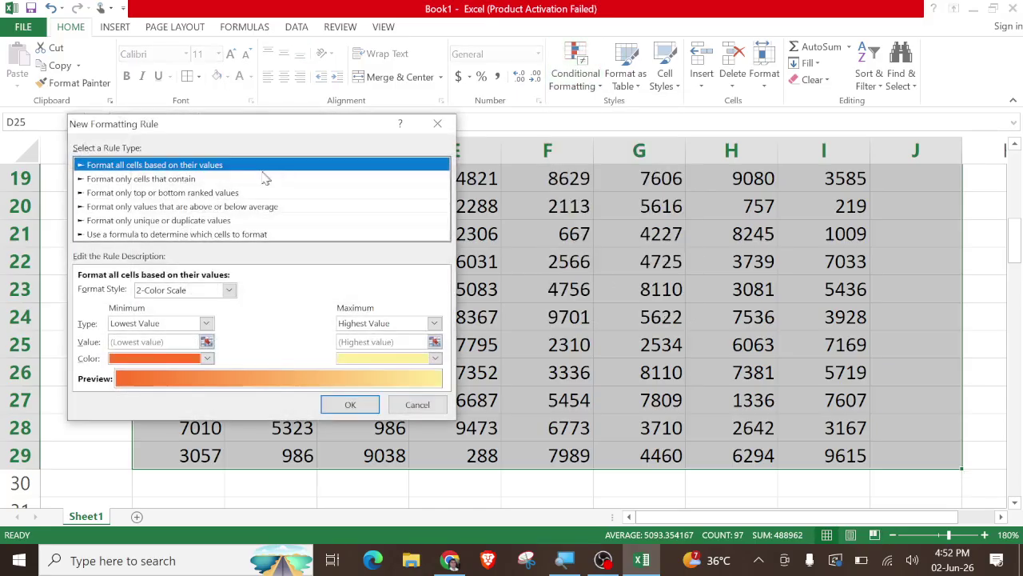
left_click(149, 180)
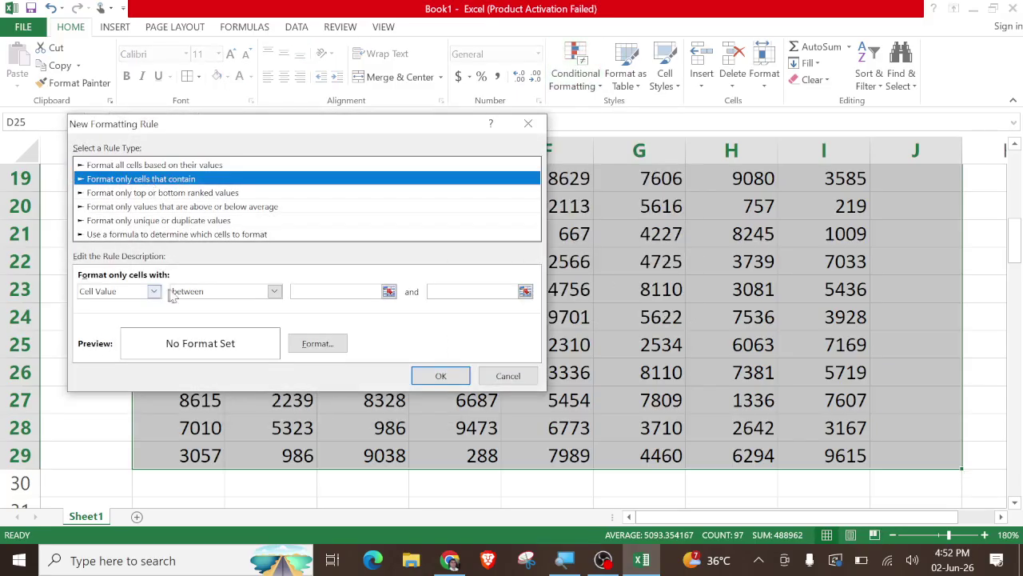
left_click(274, 291)
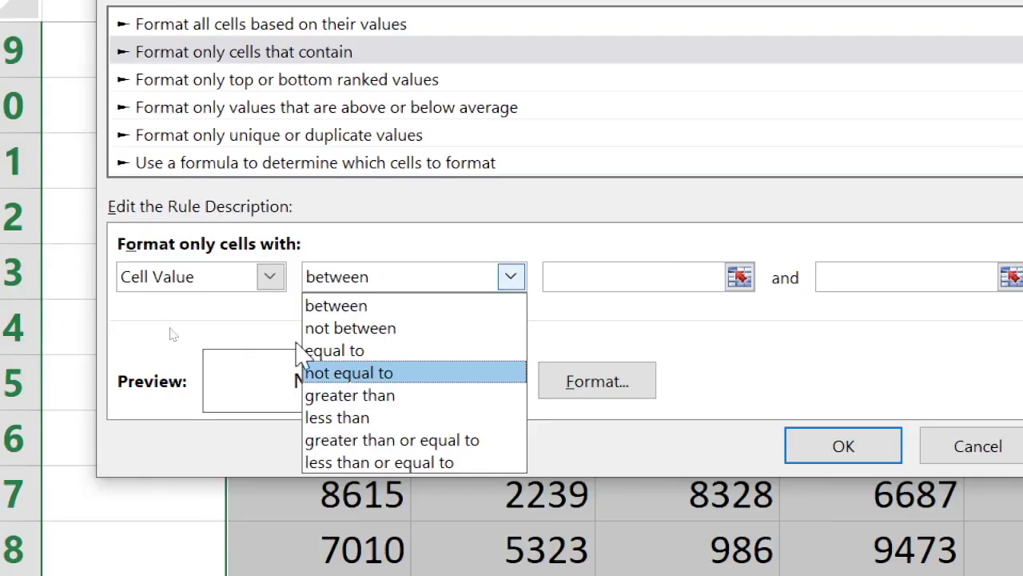
left_click(366, 397)
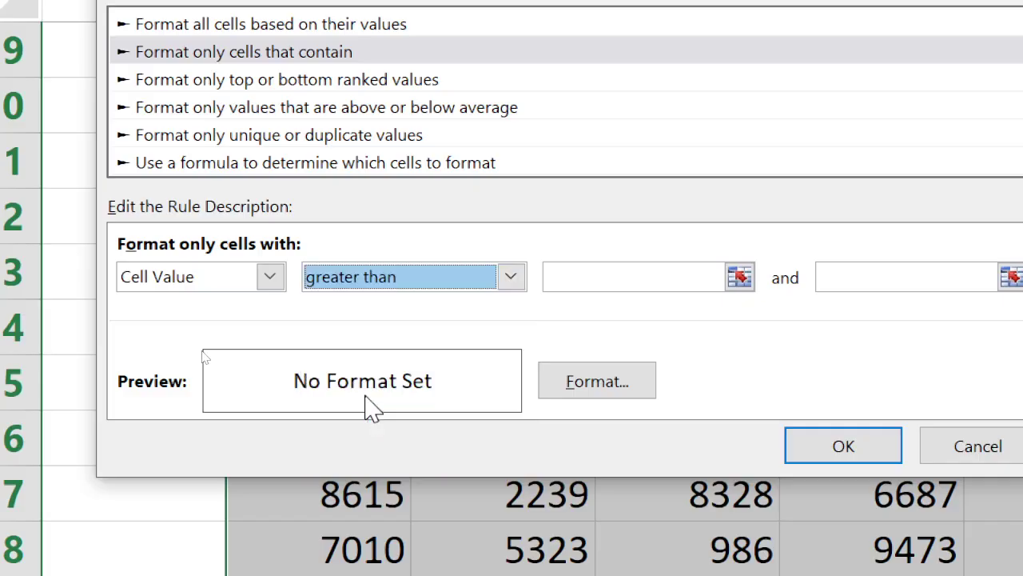
left_click(661, 276)
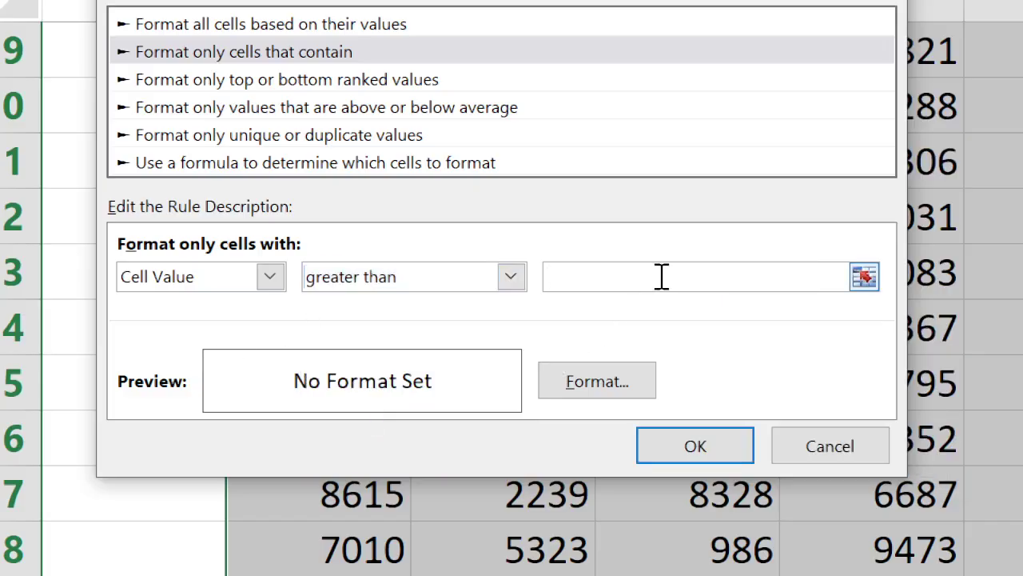
type("5000")
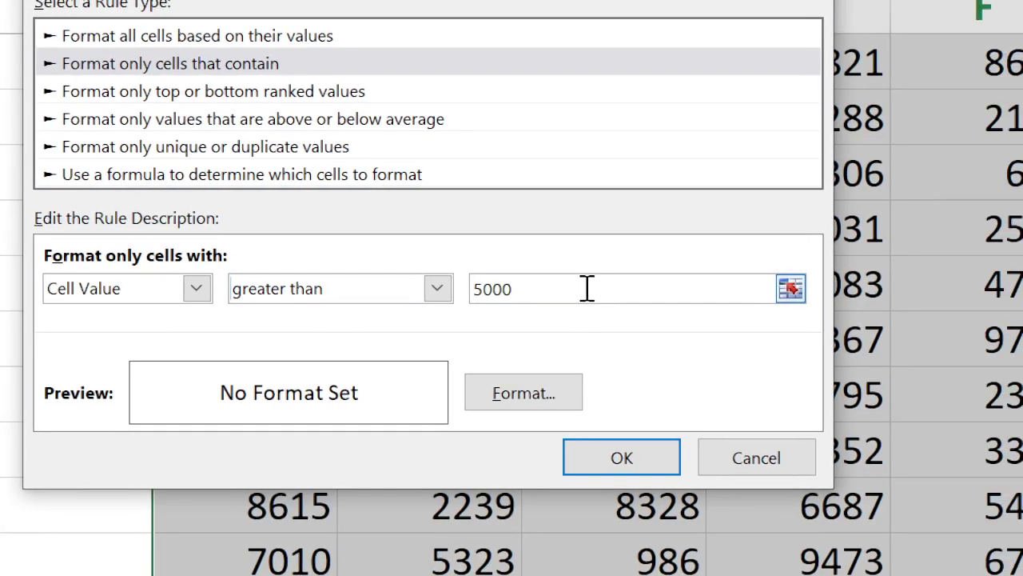
- Give cells matching the greater-than rule a gold fill and apply the rule to the number block
left_click(526, 404)
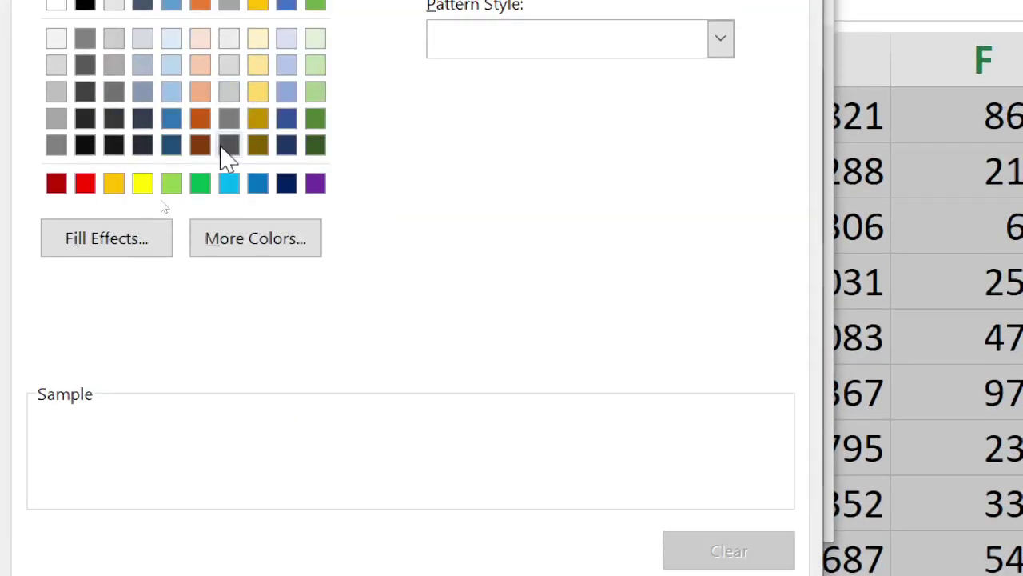
left_click(114, 184)
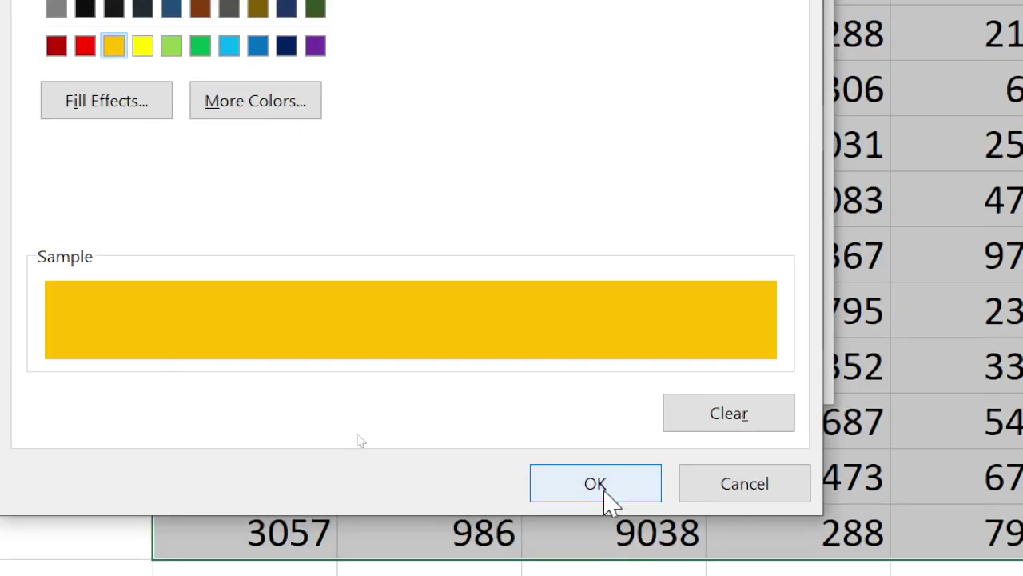
left_click(601, 550)
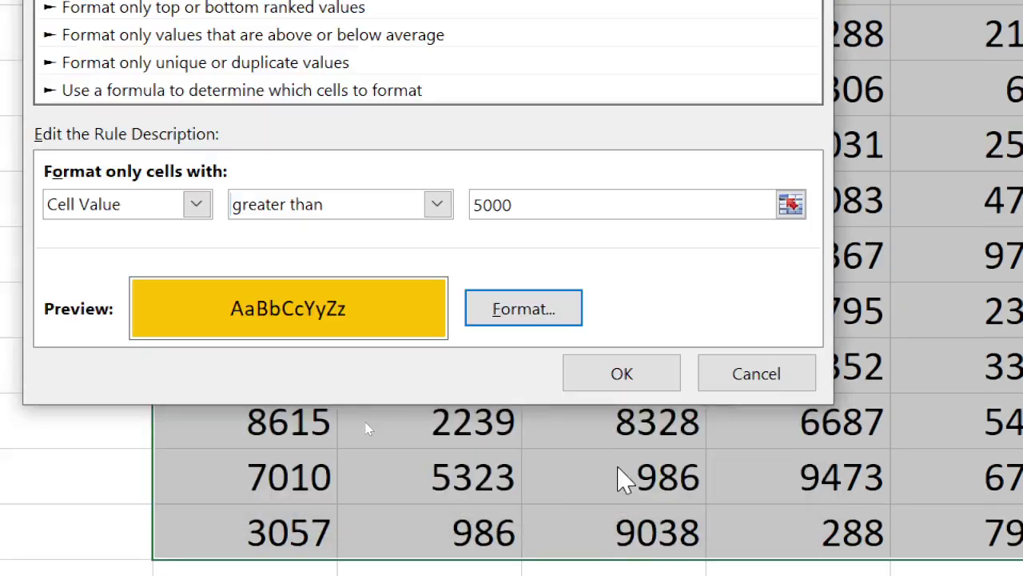
left_click(622, 376)
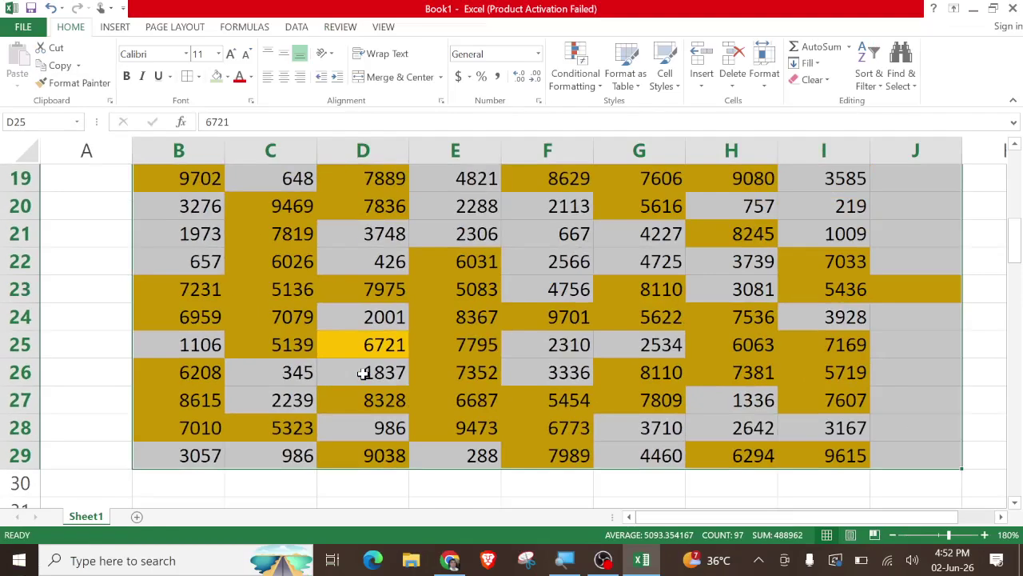
- Select the entire sheet and clear the conditional formatting rules from it
key("ctrl+a")
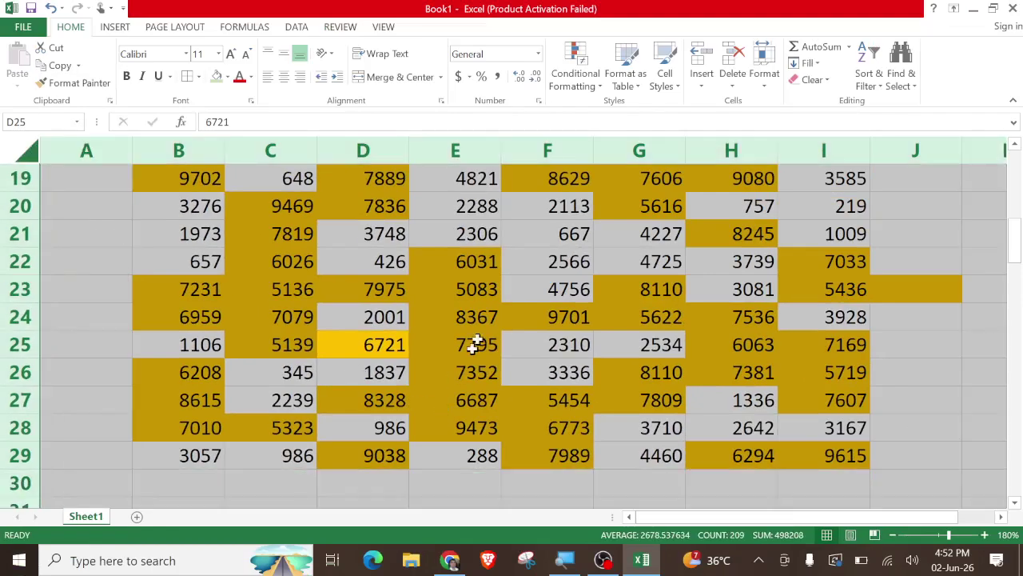
left_click(599, 88)
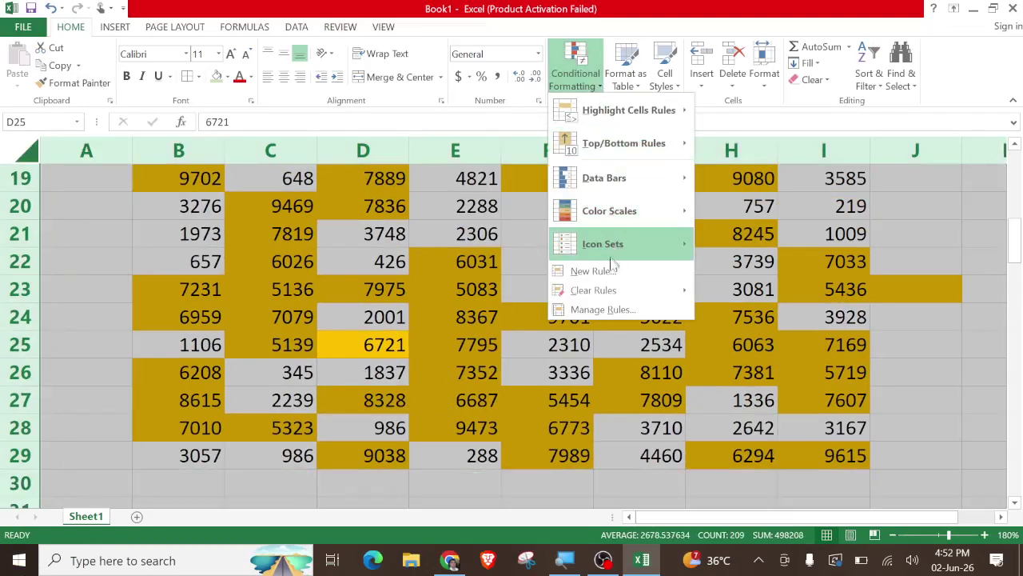
mouse_move(608, 290)
left_click(739, 293)
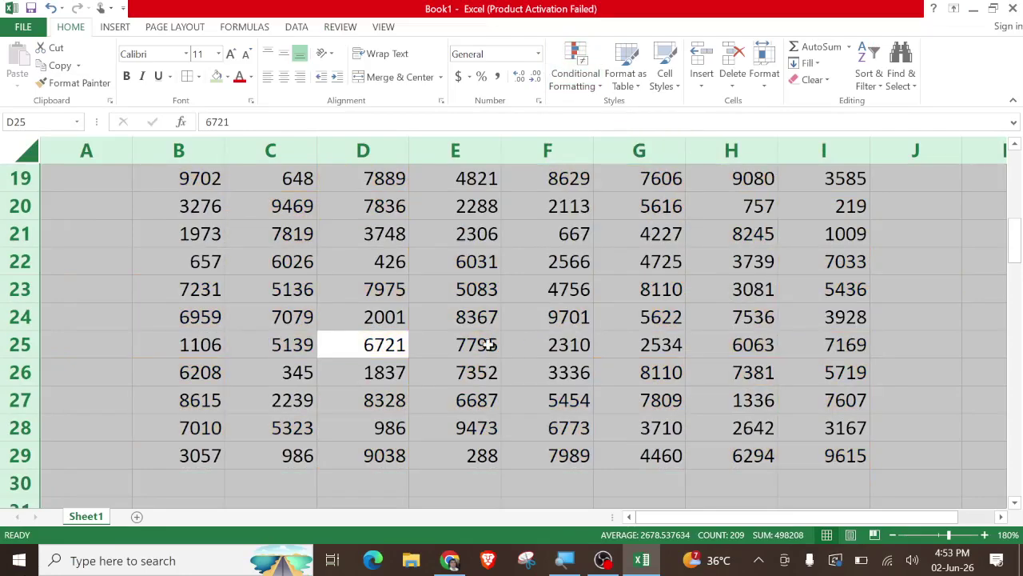
- Reselect only the number block around E25 and start a new rule of the type Format only cells that contain
left_click(486, 343)
key("ctrl+a")
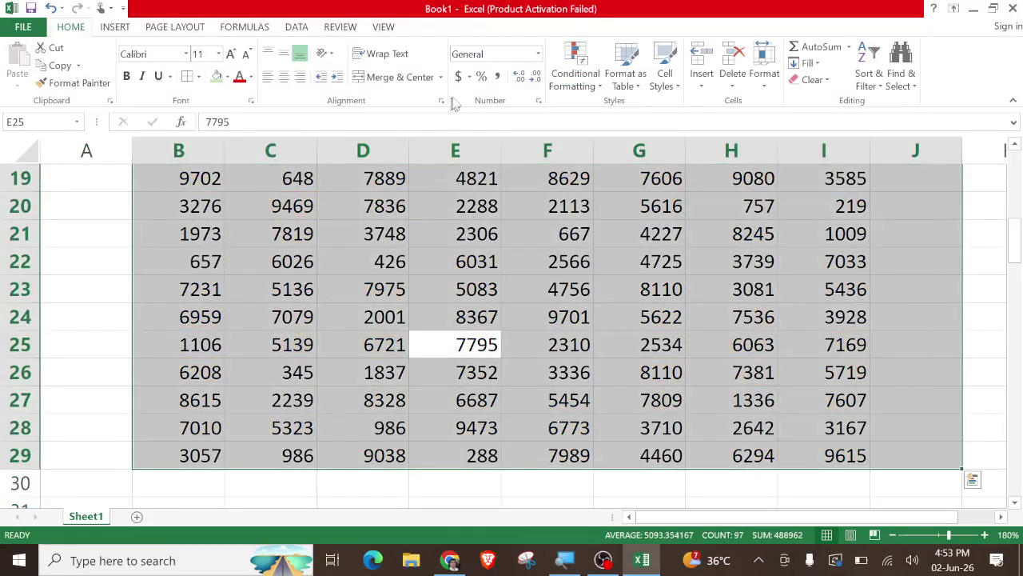
left_click(581, 91)
left_click(592, 275)
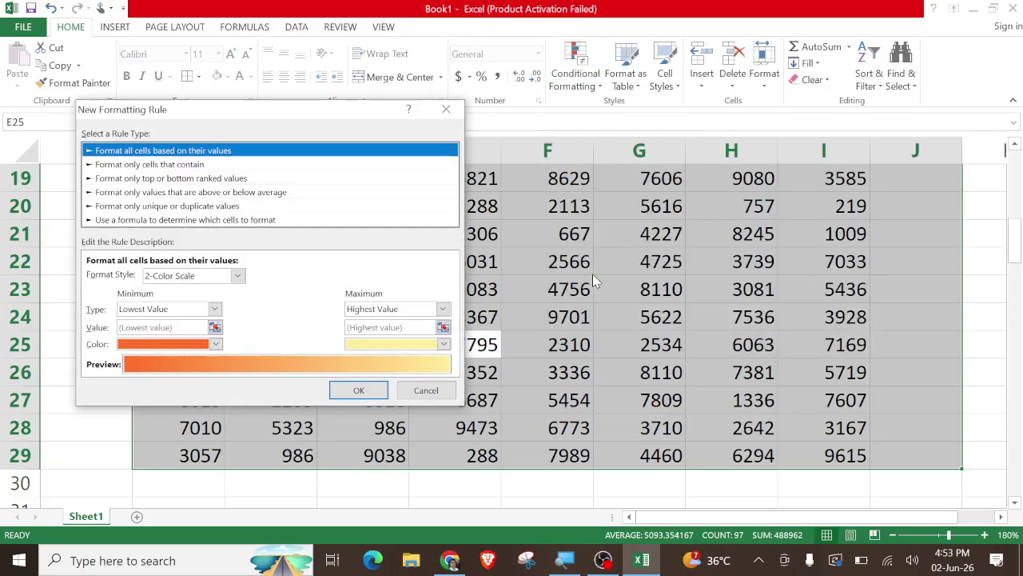
left_click(152, 164)
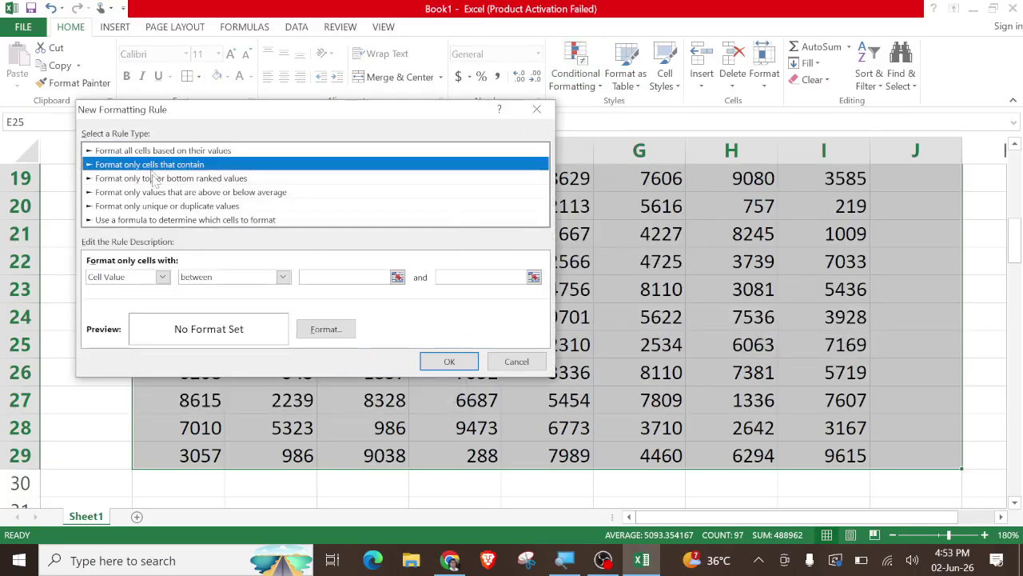
left_click(283, 277)
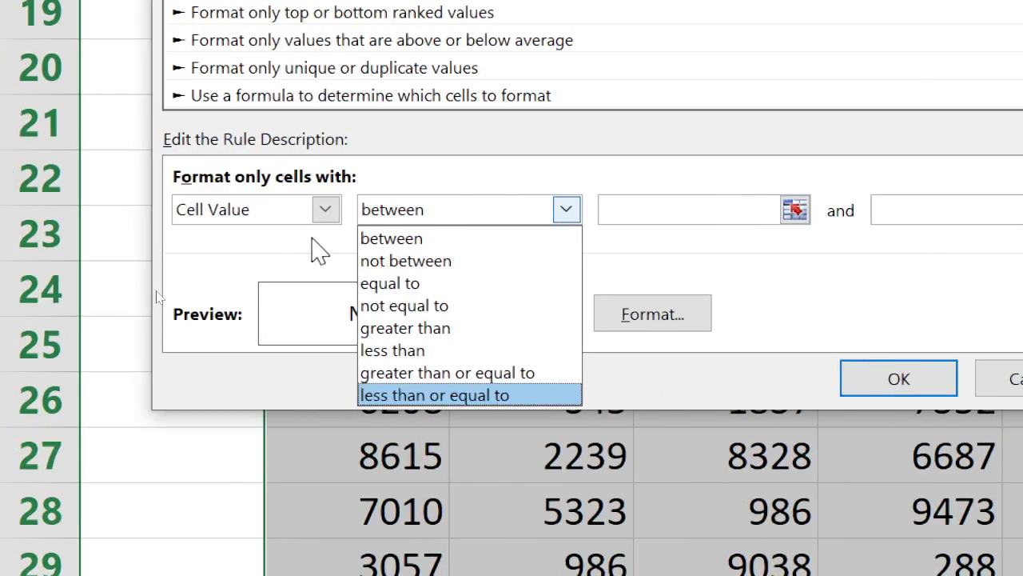
left_click(318, 209)
left_click(320, 212)
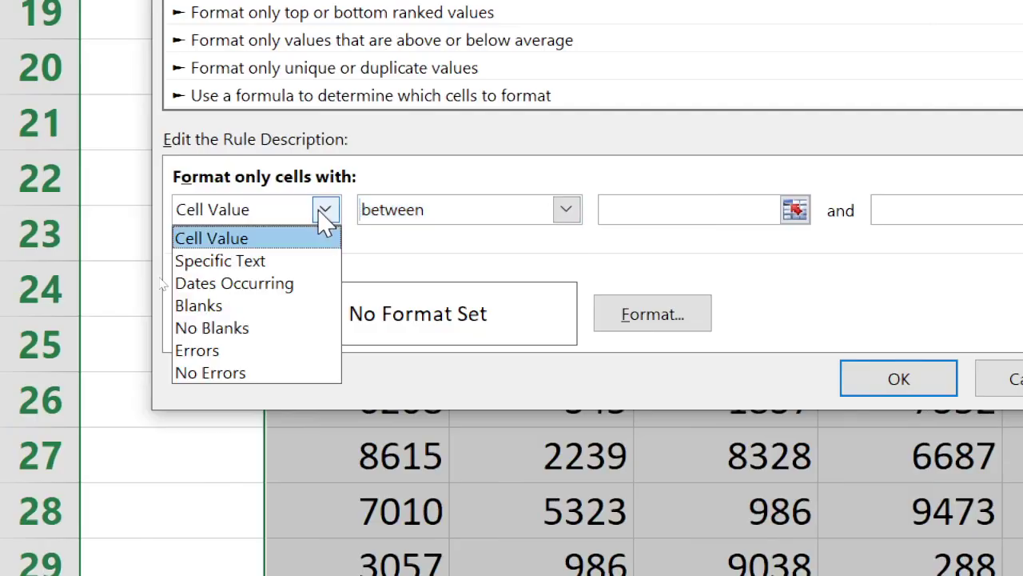
left_click(248, 262)
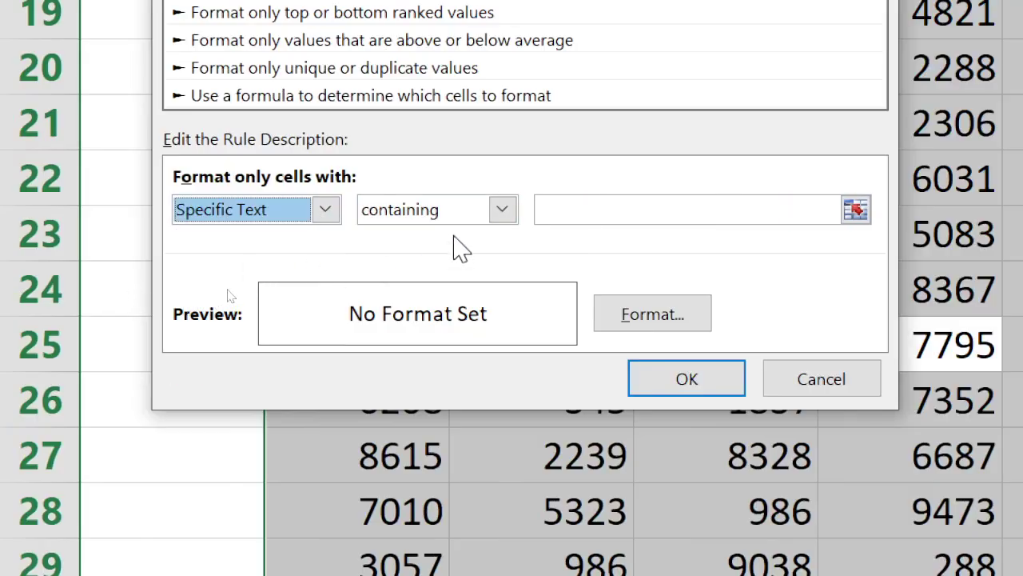
left_click(502, 209)
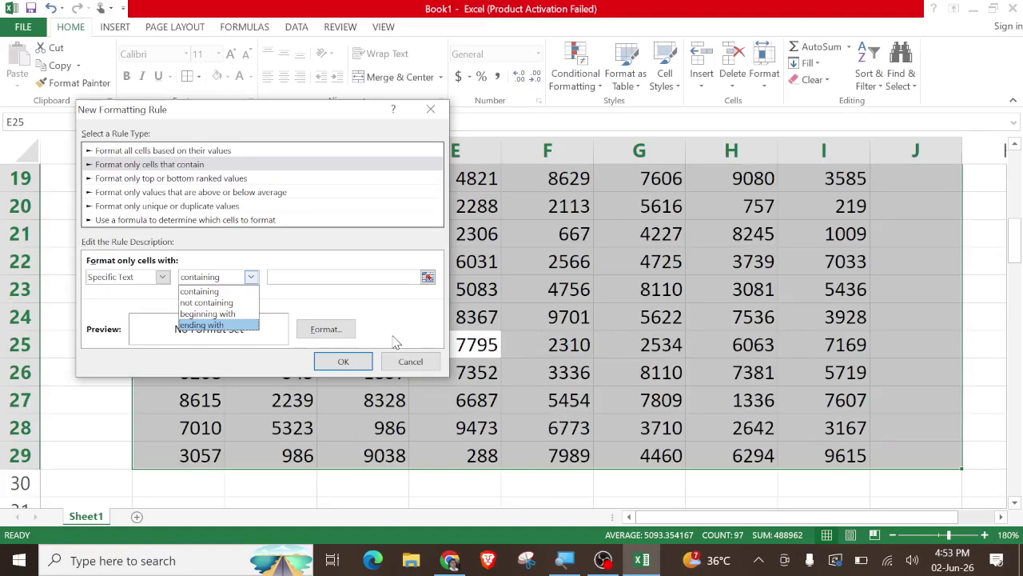
left_click(553, 370)
left_click(422, 364)
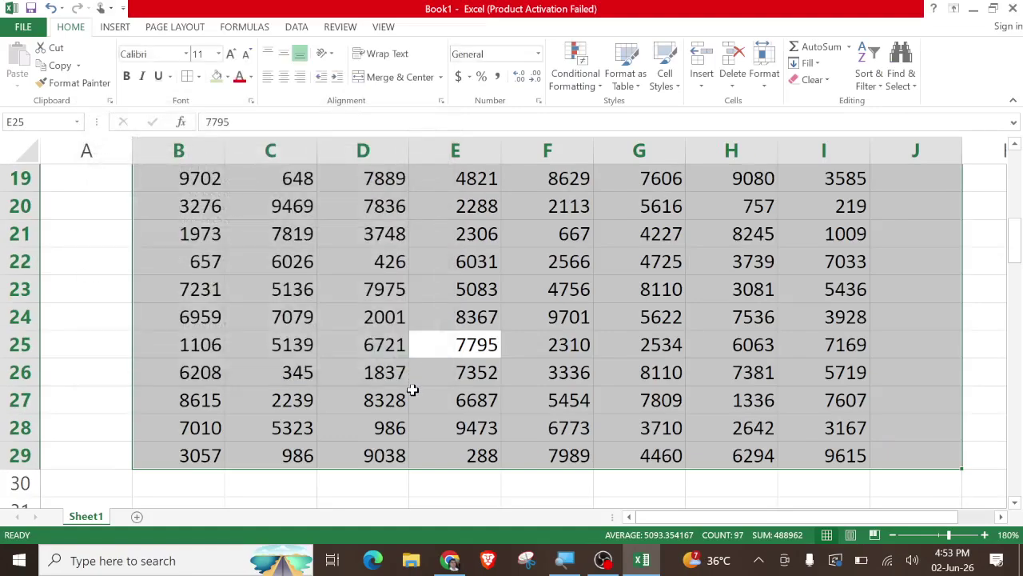
- Select the student names in A2:A16 of the marks table at the start of the sheet
scroll(281, 381, "down", 4)
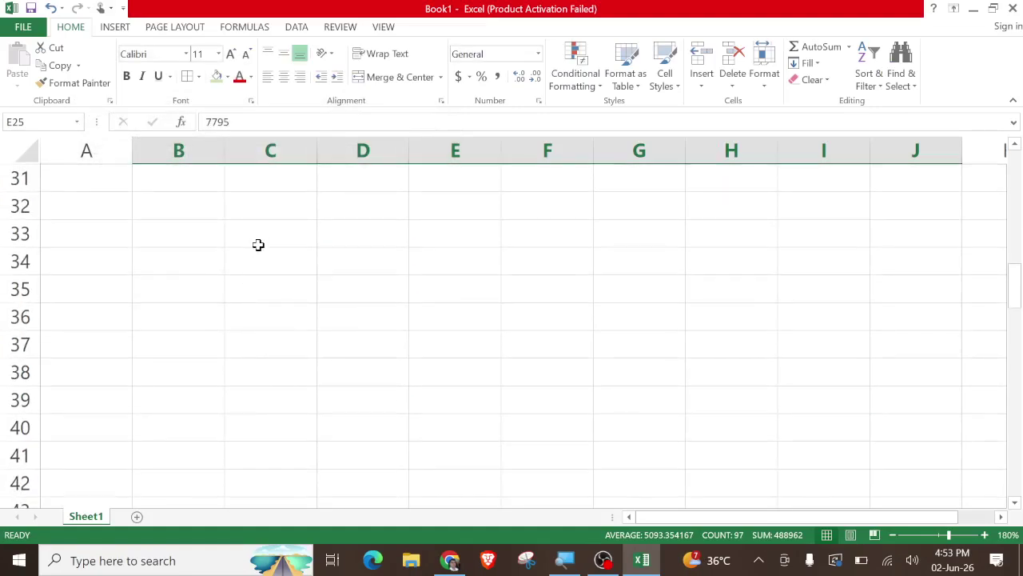
left_click(254, 232)
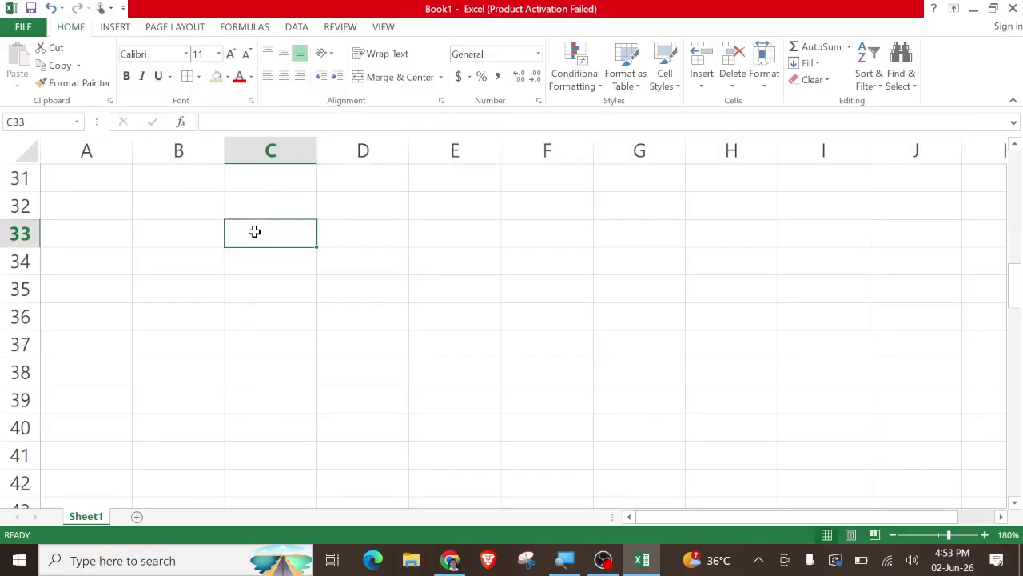
scroll(256, 240, "up", 10)
left_click(245, 249)
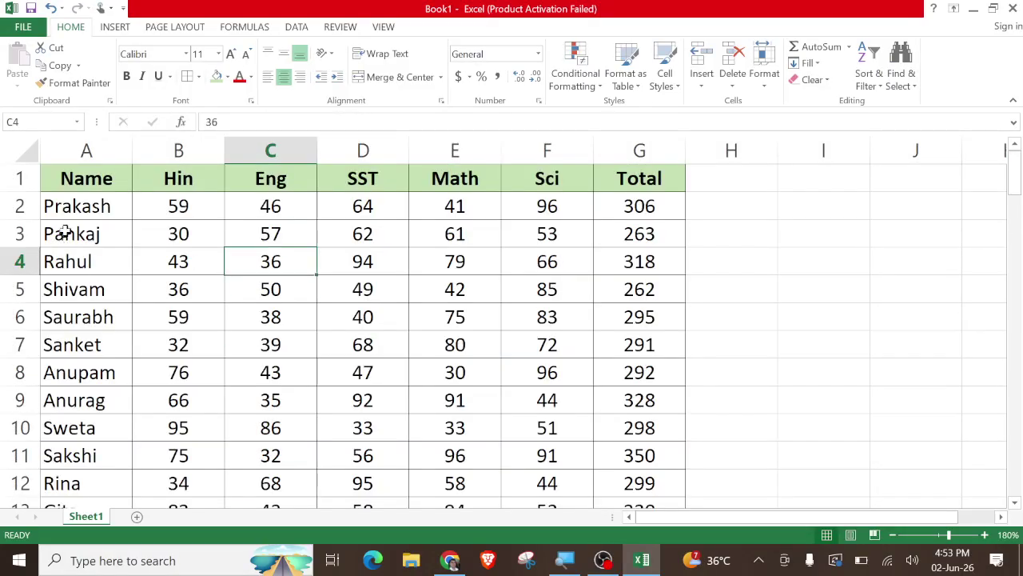
left_click_drag(72, 211, 85, 451)
scroll(88, 480, "up", 2)
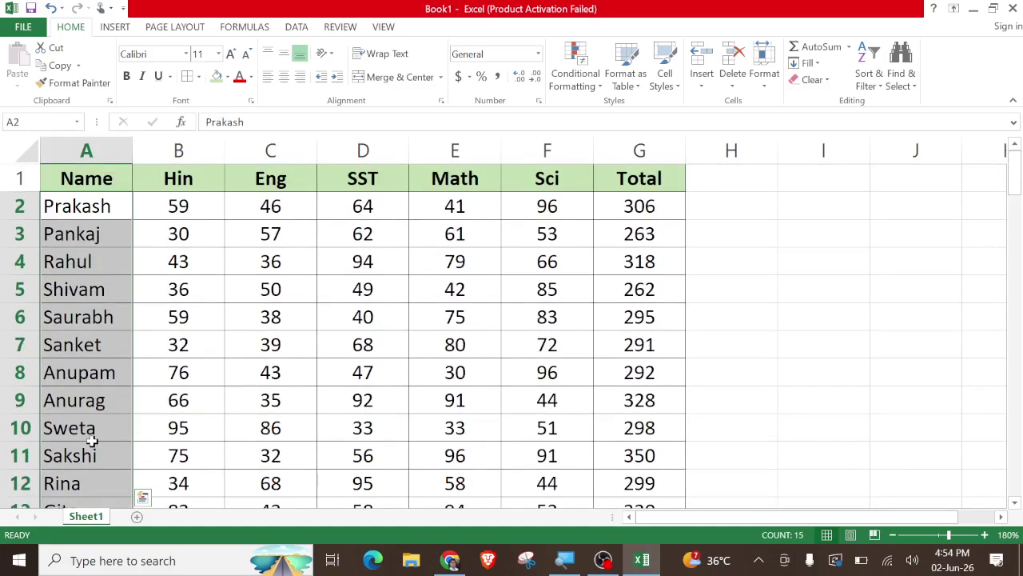
- Create a Format only cells that contain rule for the selected names, with specific text containing "sa" as the condition
left_click(579, 87)
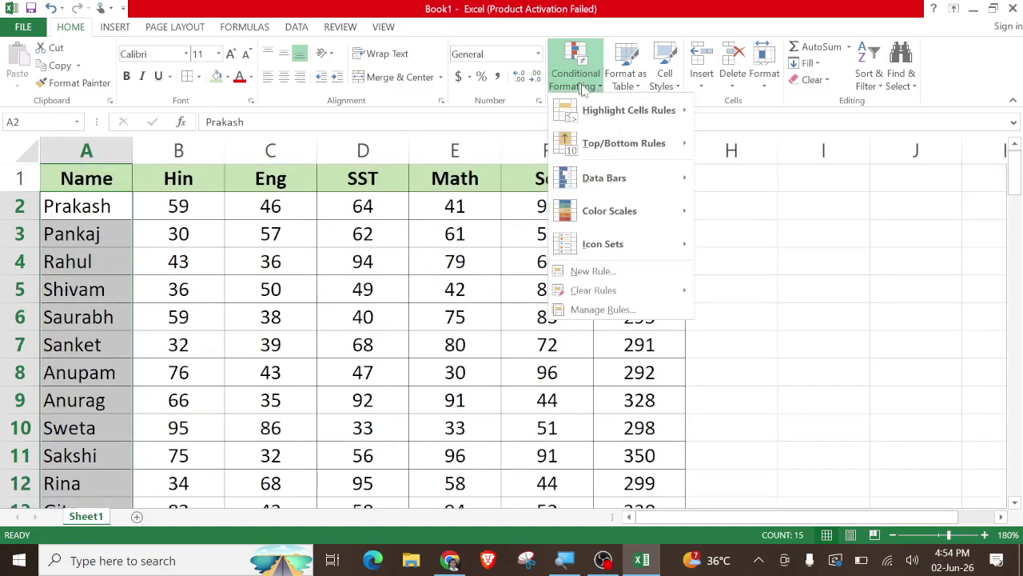
left_click(571, 271)
left_click(142, 150)
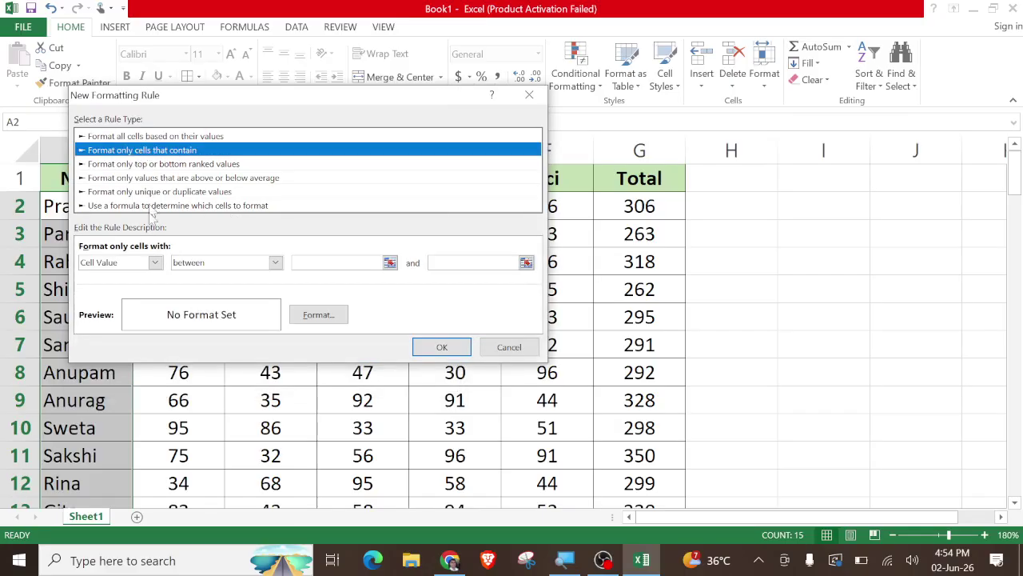
left_click(155, 264)
left_click(128, 286)
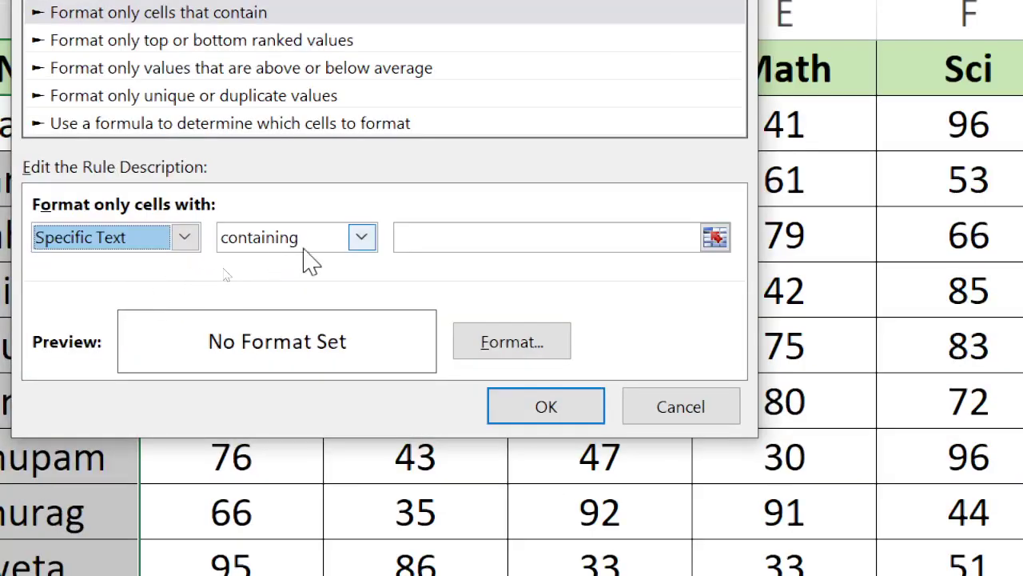
left_click(333, 247)
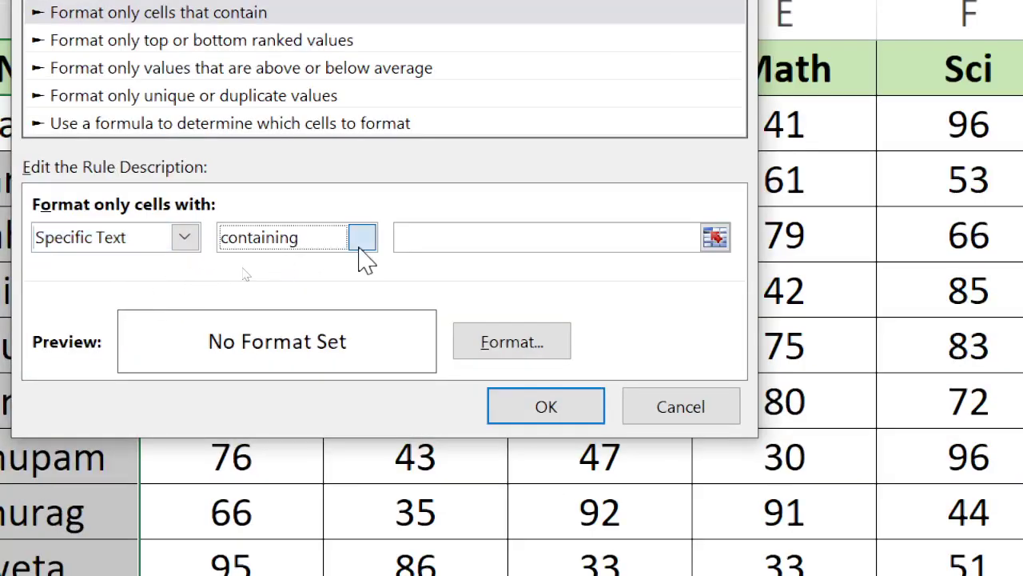
left_click(364, 264)
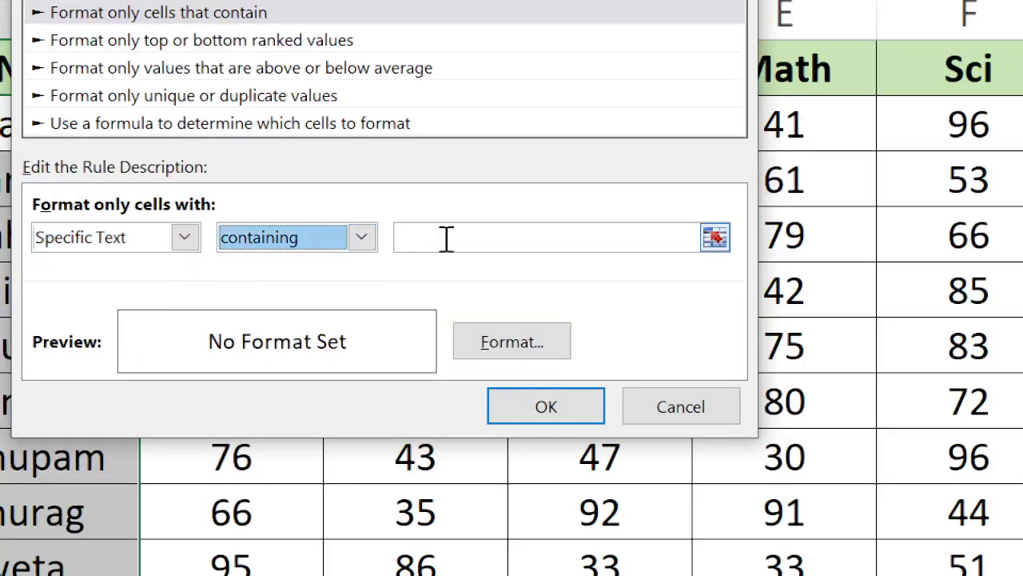
left_click(446, 238)
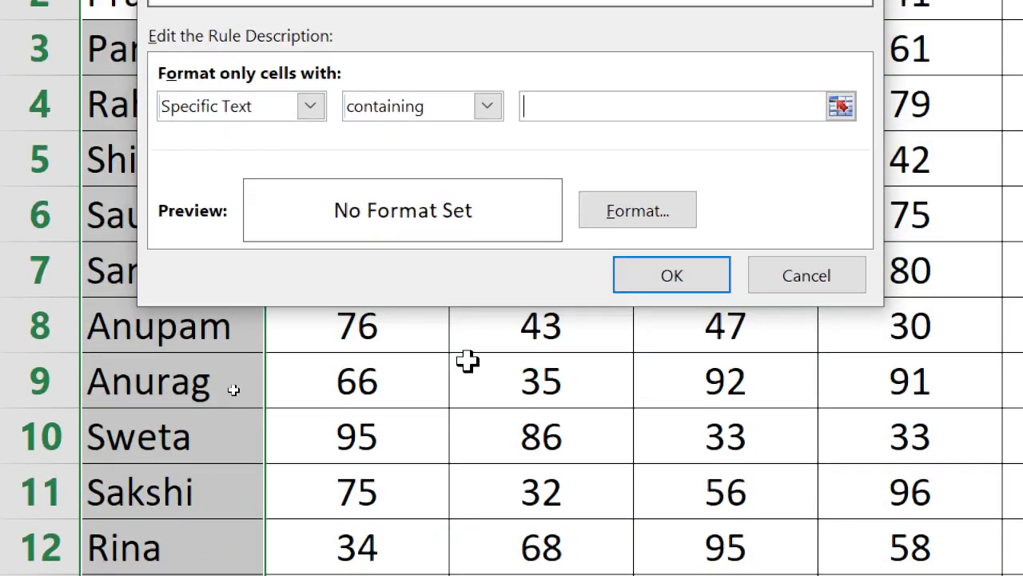
type("a")
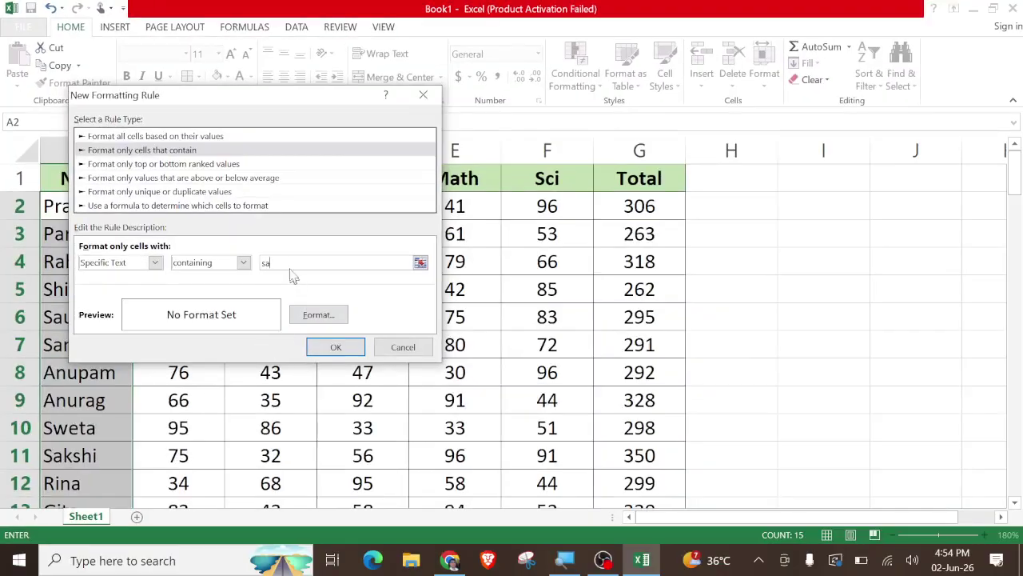
- Give names matching the containing-text rule a red fill and apply the rule to the Name column selection
left_click(315, 315)
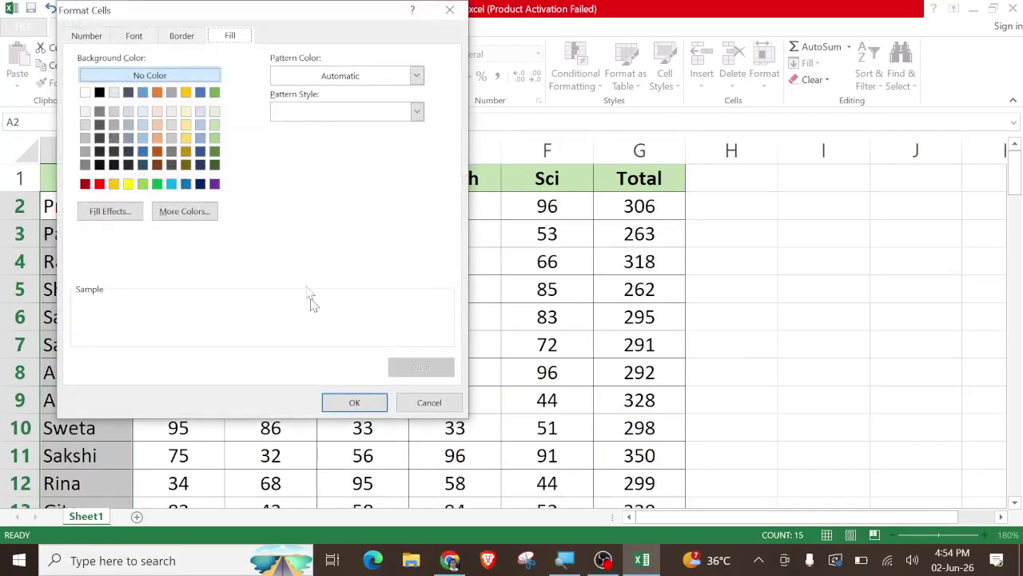
left_click(100, 184)
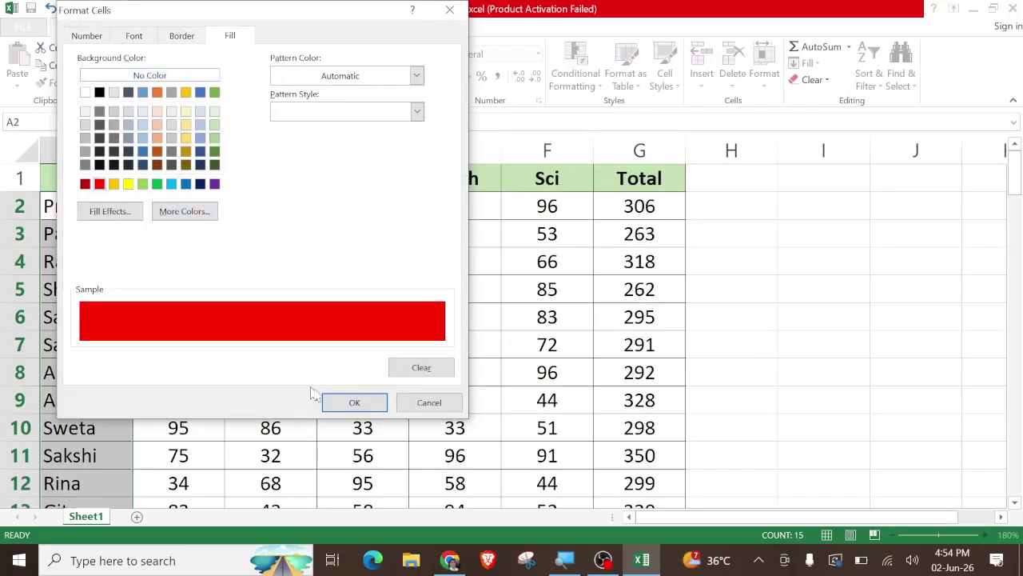
left_click(349, 404)
left_click(336, 349)
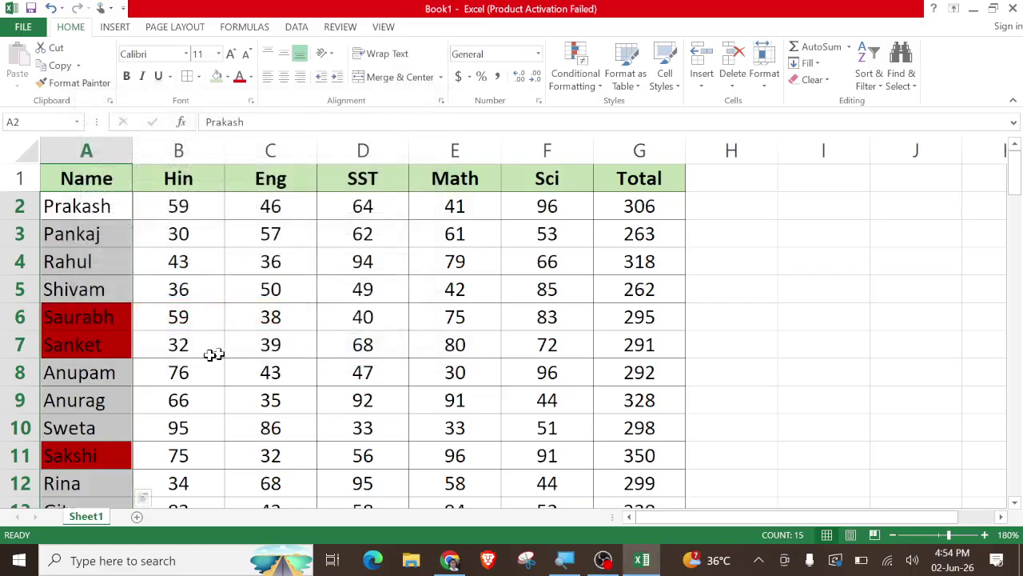
scroll(96, 424, "down", 2)
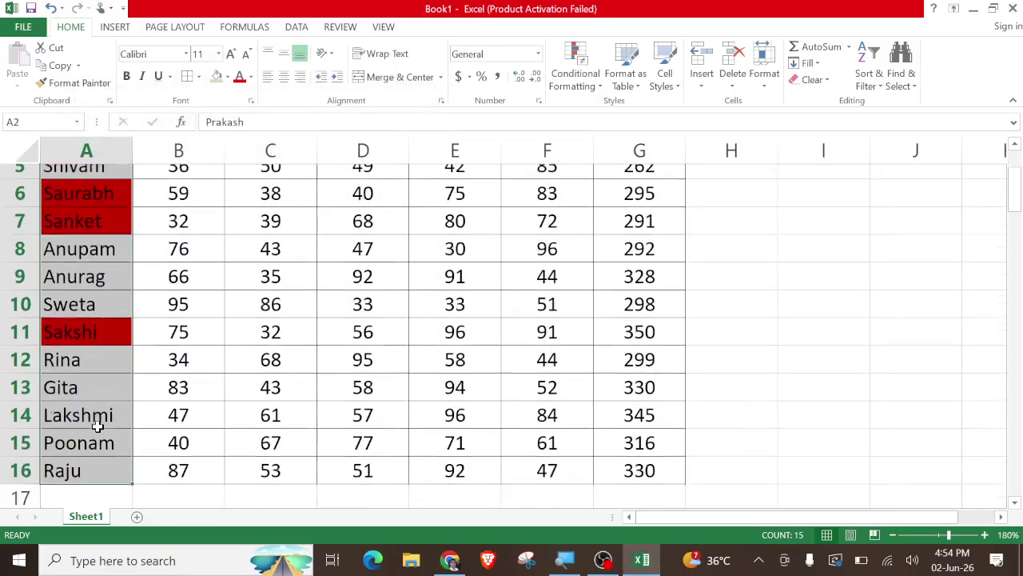
scroll(96, 427, "up", 2)
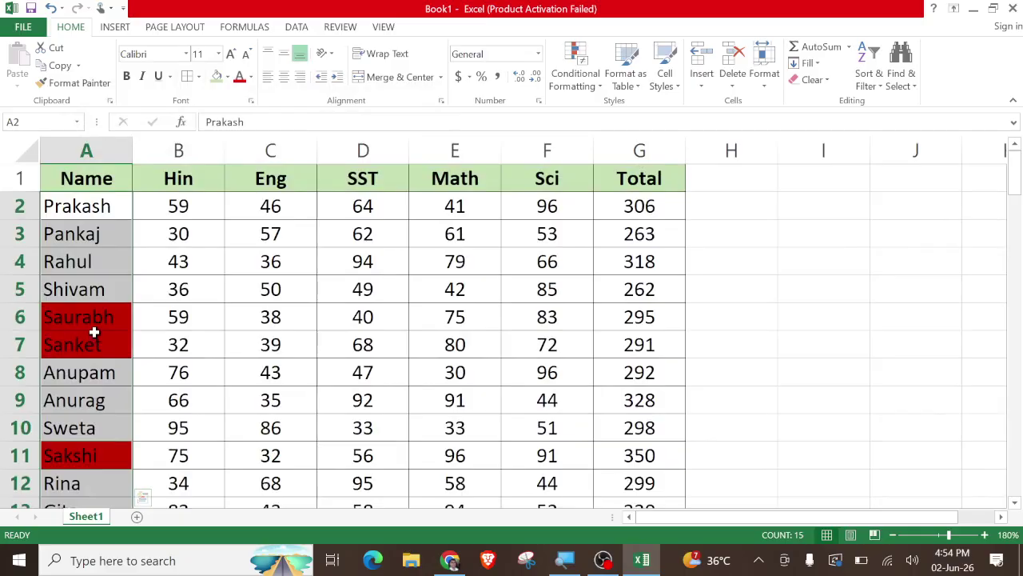
- Clear the conditional formatting rules from the entire sheet
left_click(576, 78)
mouse_move(663, 291)
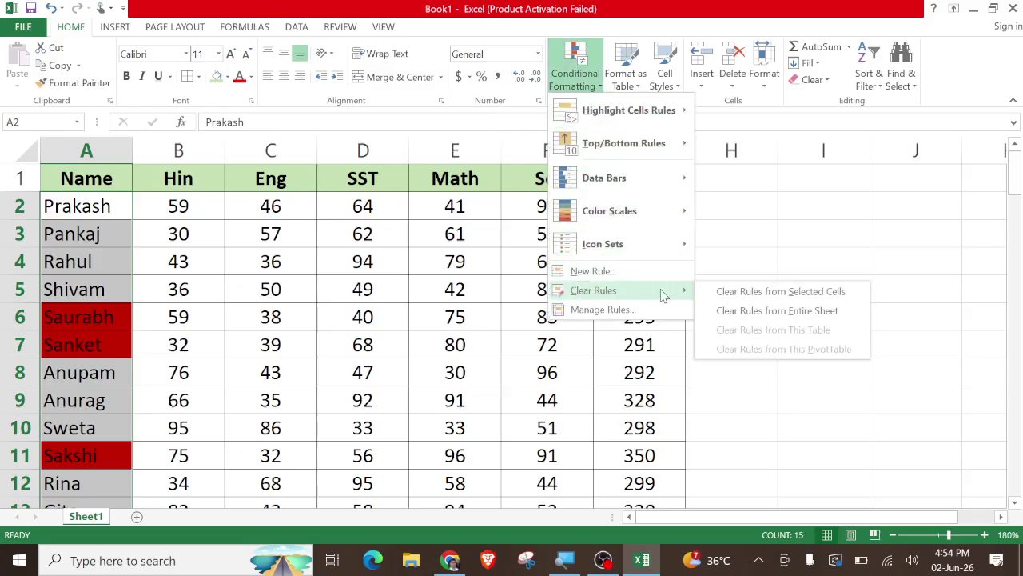
left_click(741, 313)
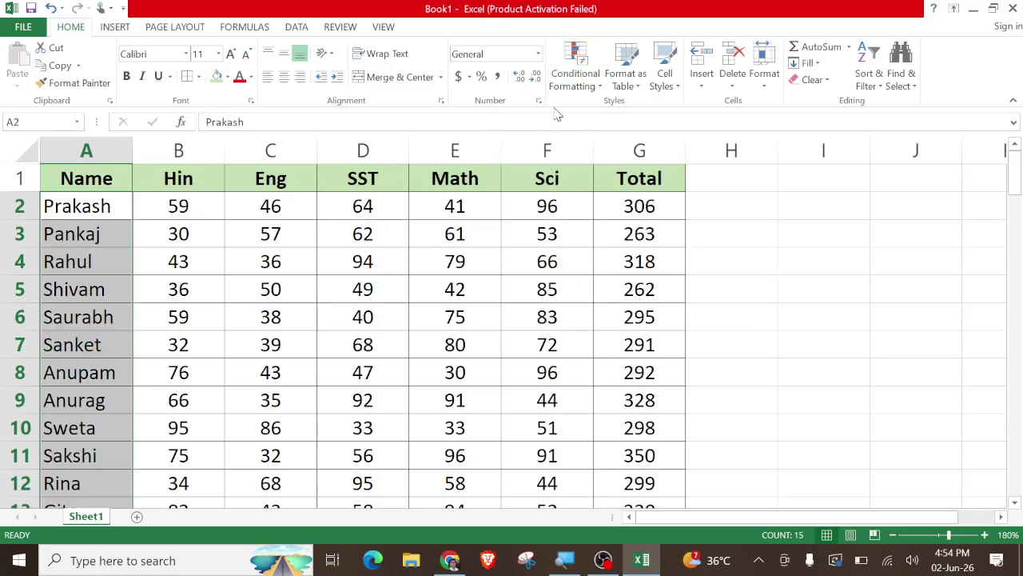
- Create a Format only cells that contain rule for the names, with specific text beginning with "a" as the condition
left_click(576, 73)
mouse_move(623, 147)
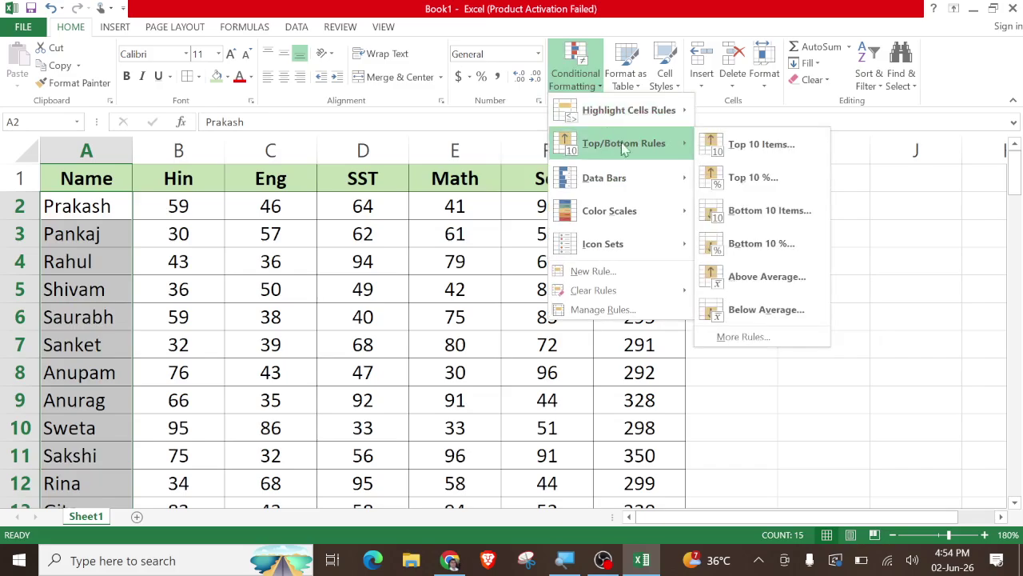
left_click(591, 271)
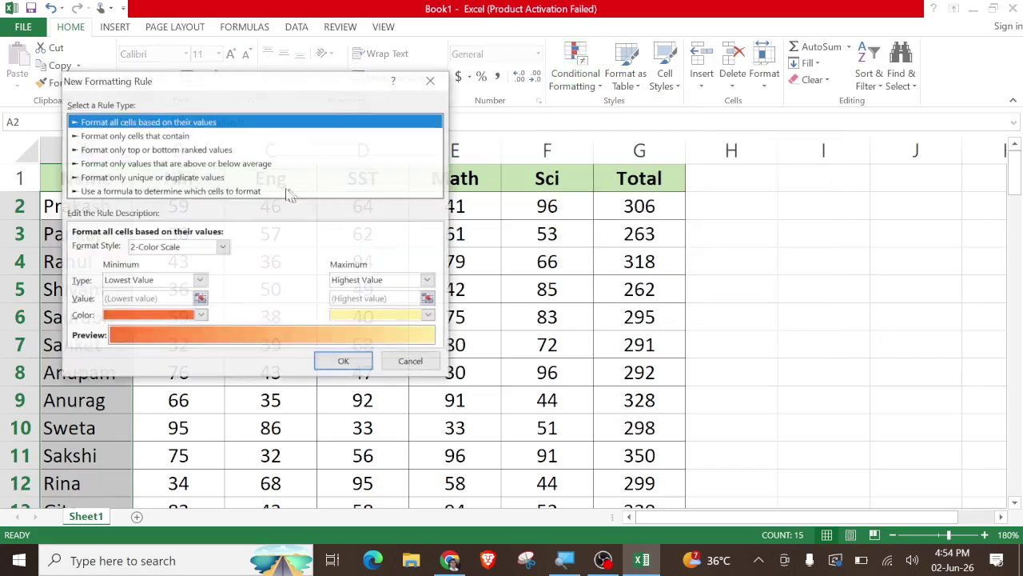
left_click(140, 136)
left_click(148, 248)
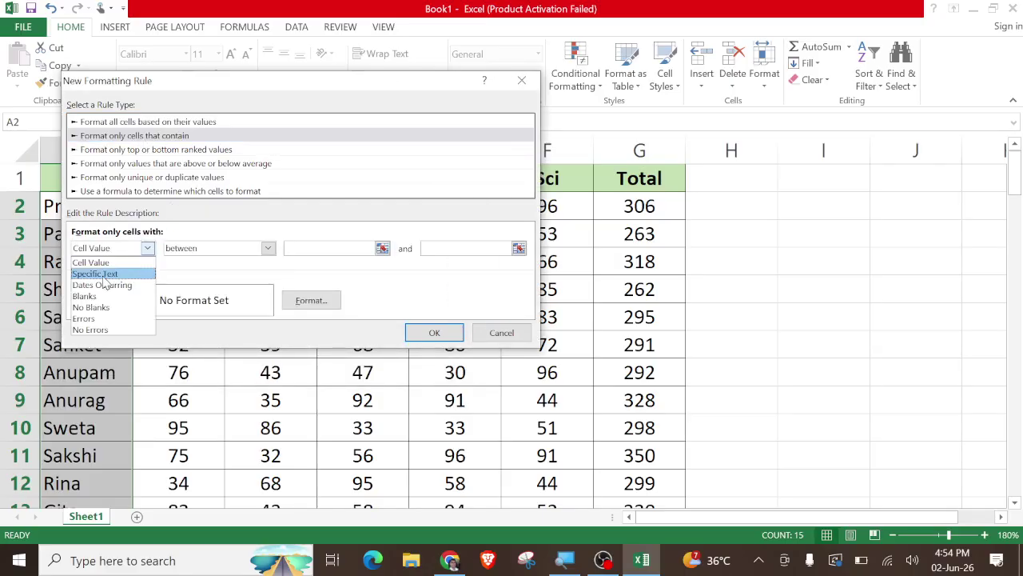
left_click(103, 274)
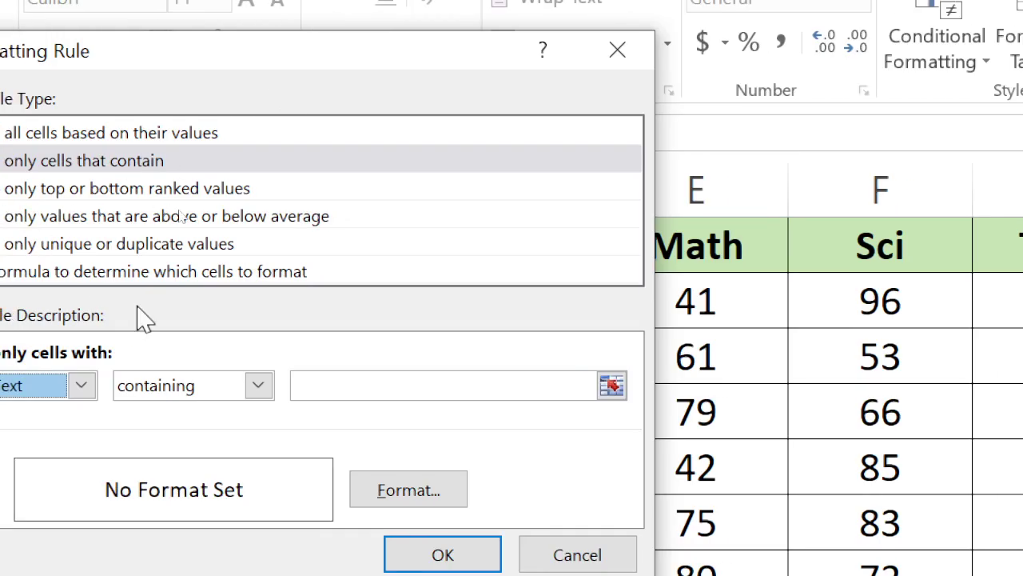
left_click(257, 385)
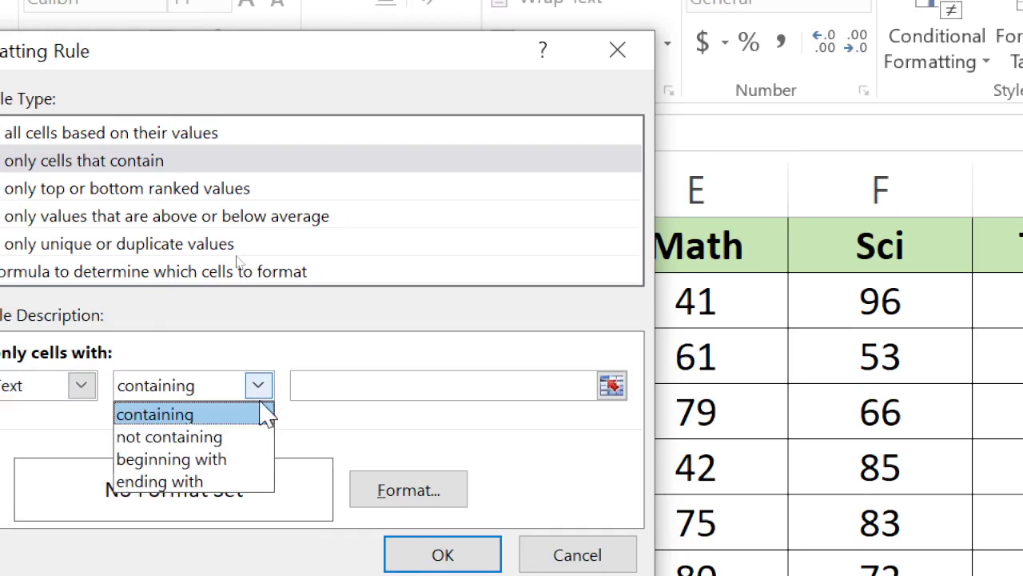
left_click(200, 438)
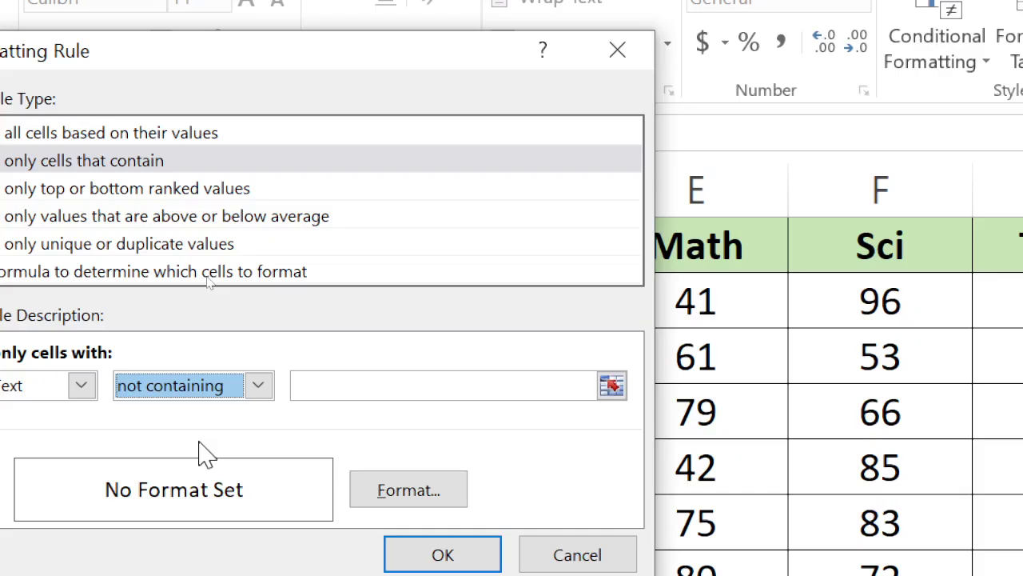
left_click(258, 385)
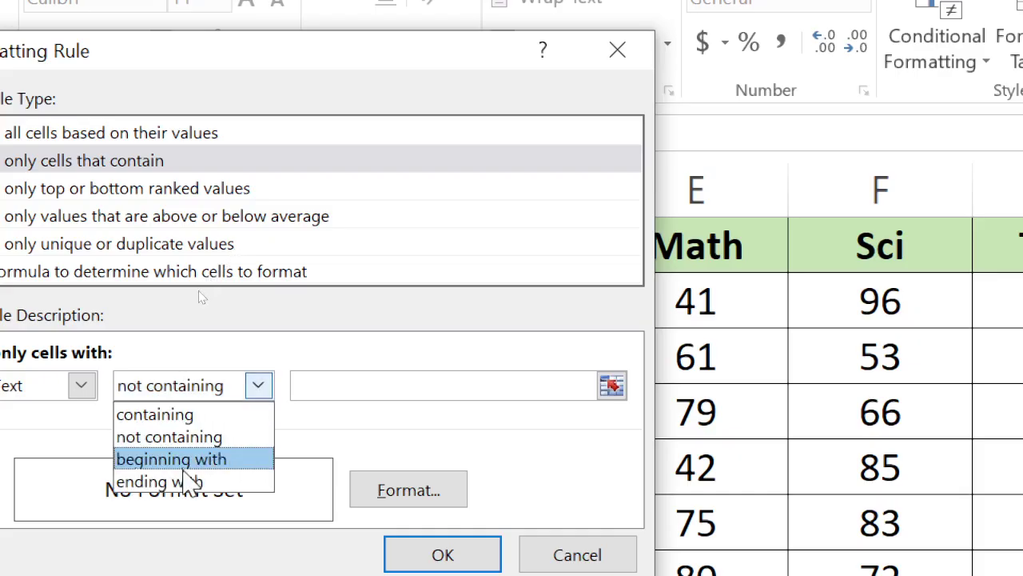
left_click(185, 465)
left_click(342, 392)
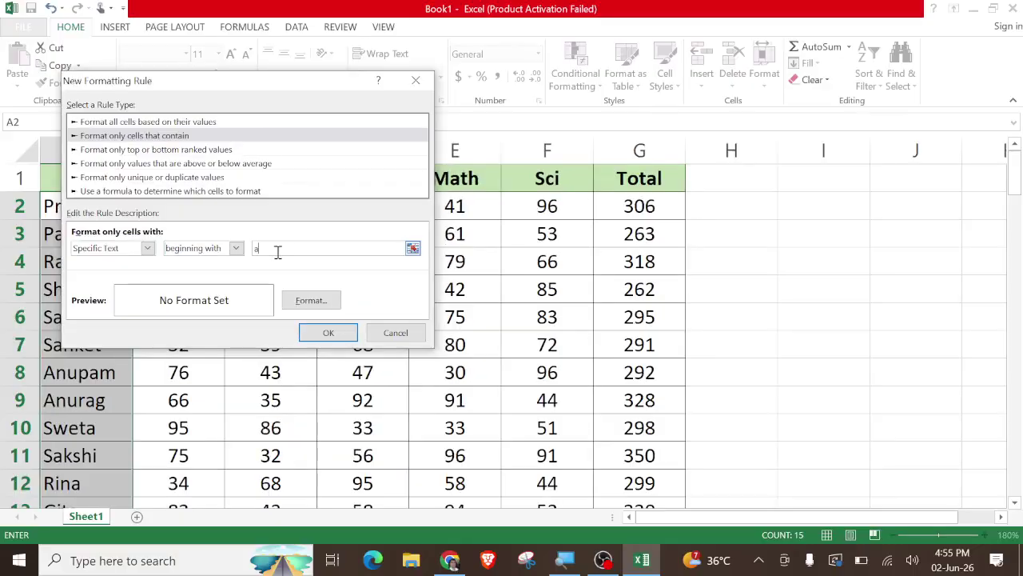
- Give names matching the beginning-with rule a green fill and apply the rule to the Name column selection
left_click(299, 300)
left_click(149, 184)
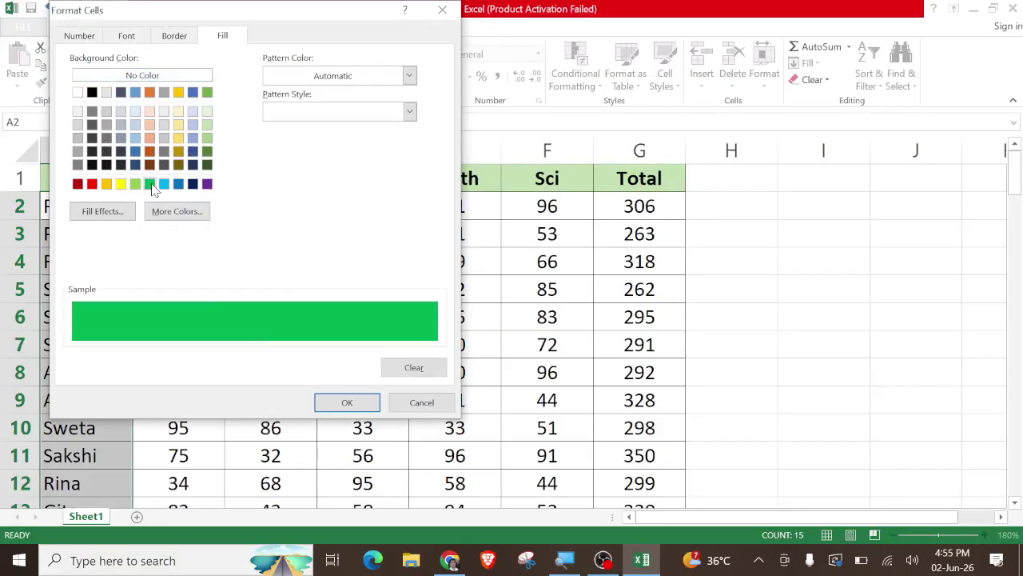
left_click(323, 402)
left_click(327, 334)
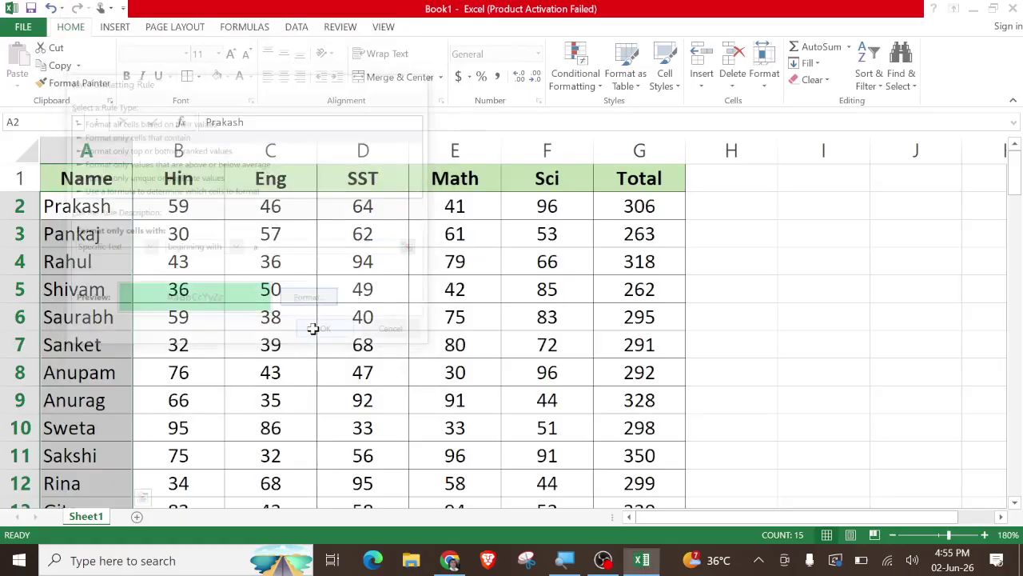
scroll(104, 428, "down", 1)
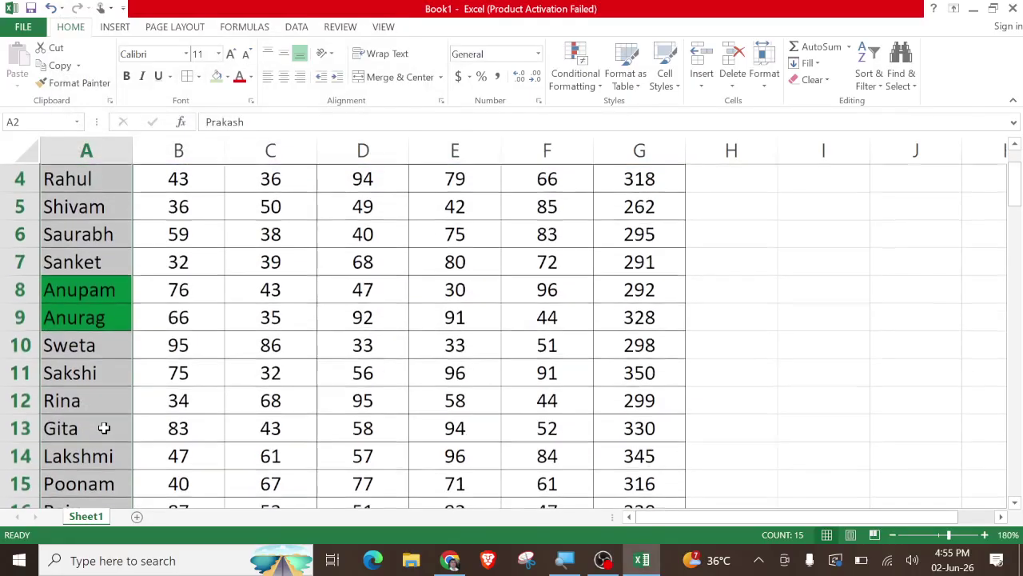
scroll(119, 420, "up", 1)
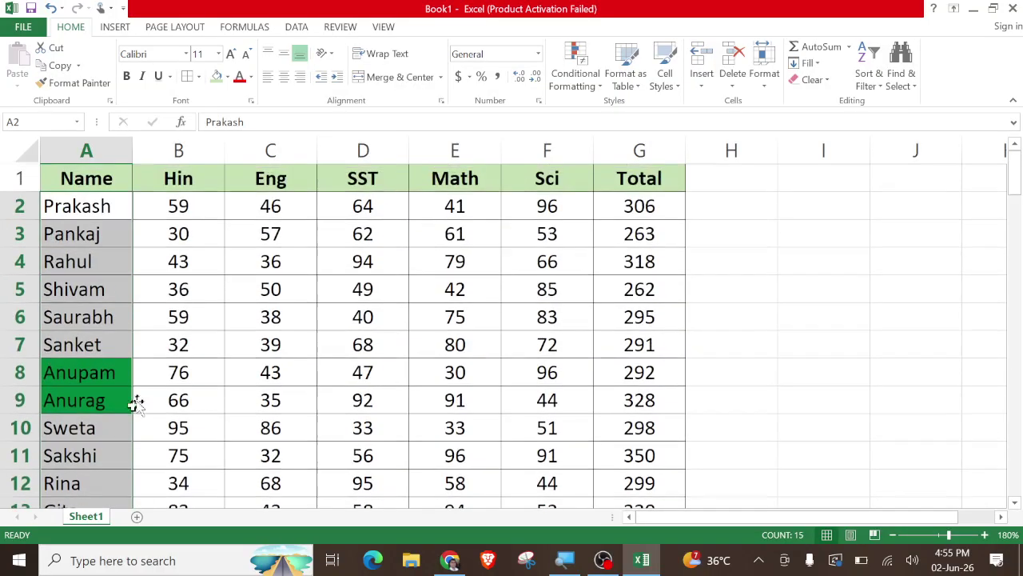
- Clear the conditional formatting rule that highlights the names beginning with "a" in the Name column
left_click(574, 74)
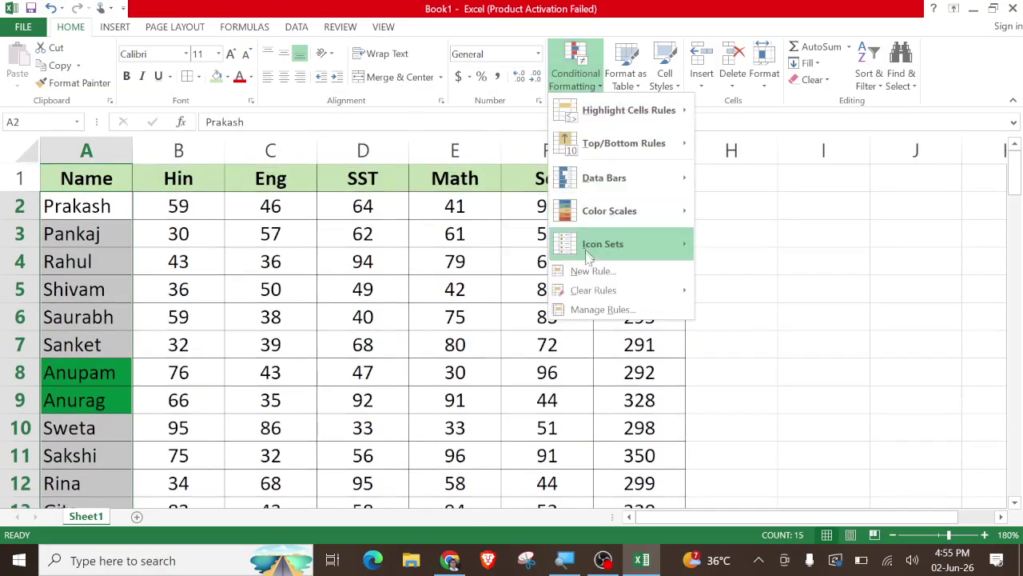
mouse_move(632, 291)
left_click(734, 292)
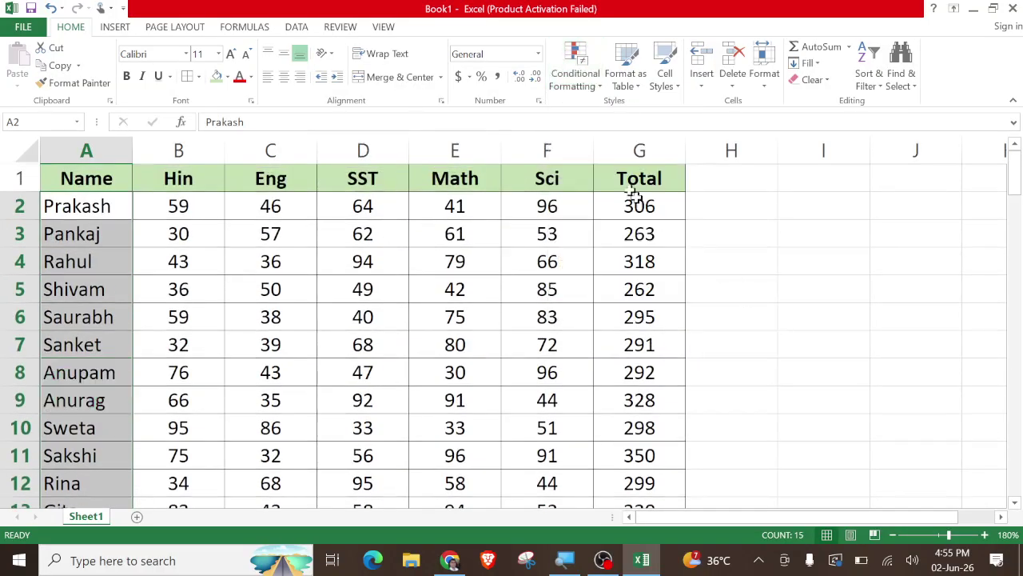
- Create a Format only cells that contain rule for the names, with specific text ending with "r" as the condition
left_click(576, 80)
mouse_move(616, 251)
left_click(593, 271)
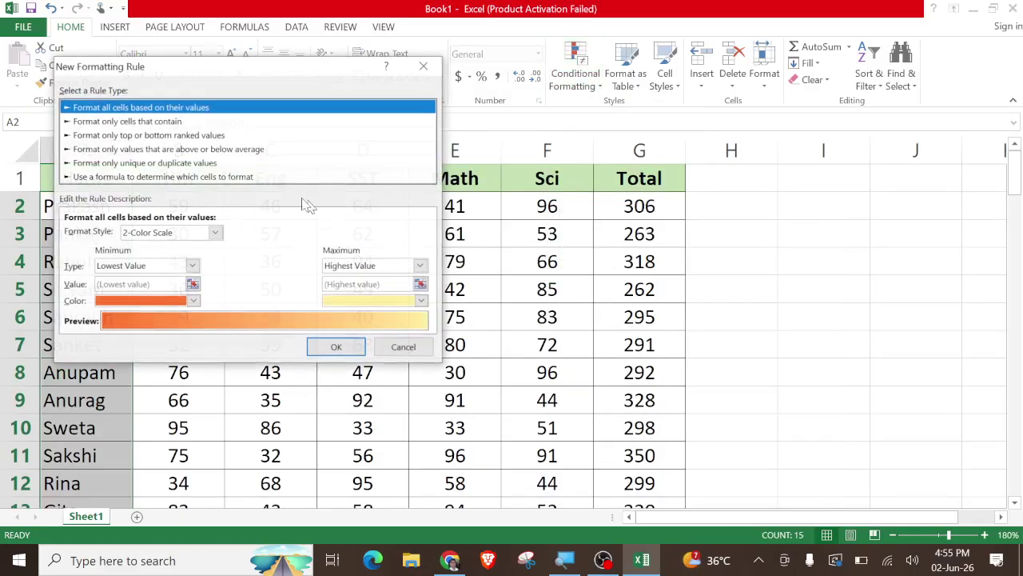
left_click(126, 121)
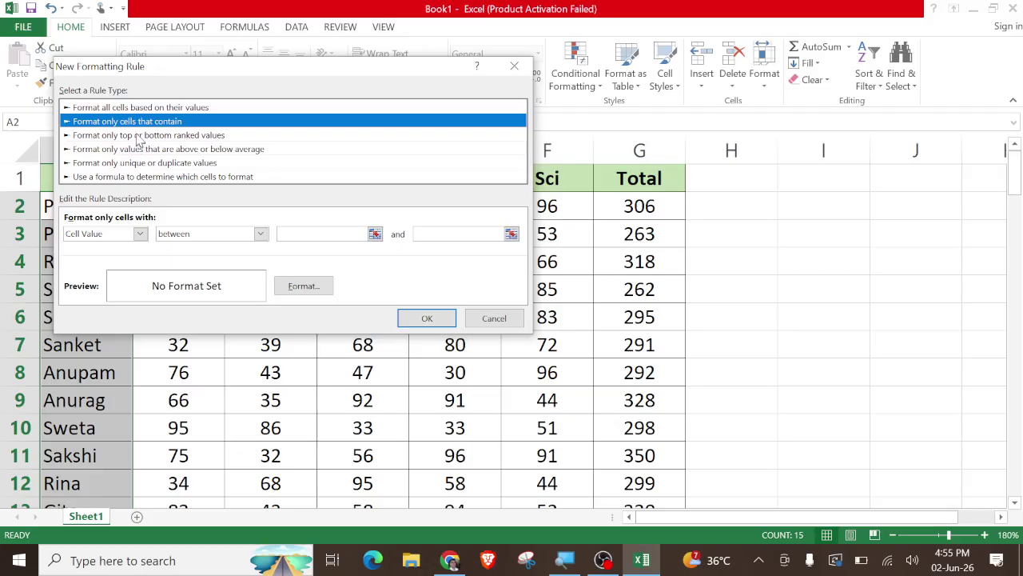
left_click(140, 234)
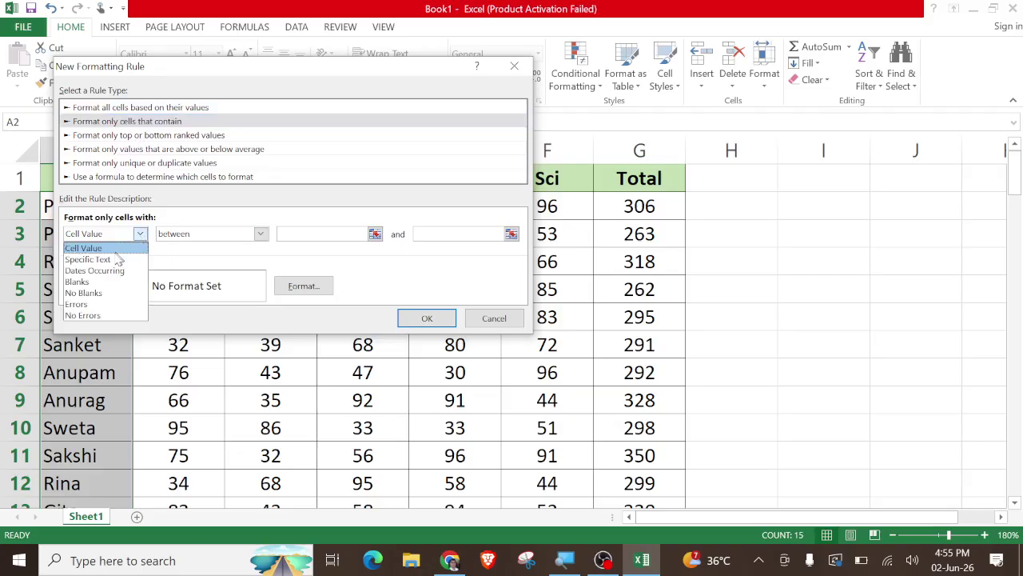
left_click(112, 259)
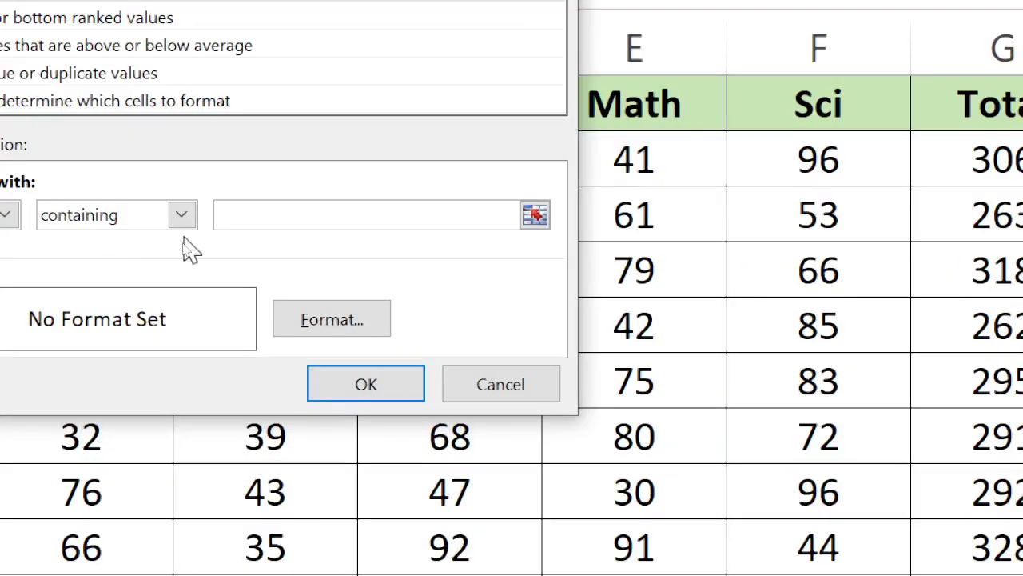
left_click(229, 234)
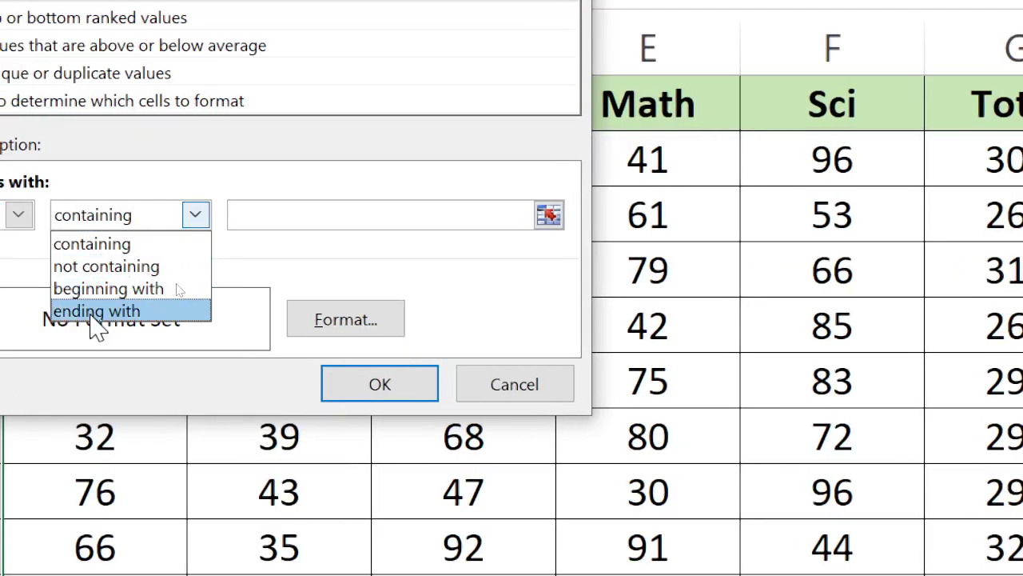
left_click(89, 312)
left_click(259, 220)
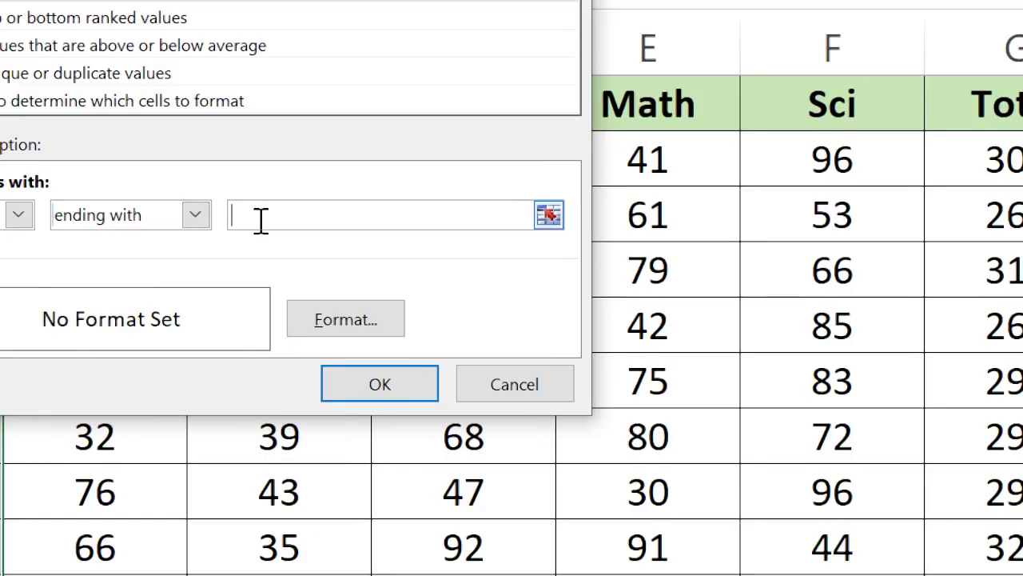
type("r")
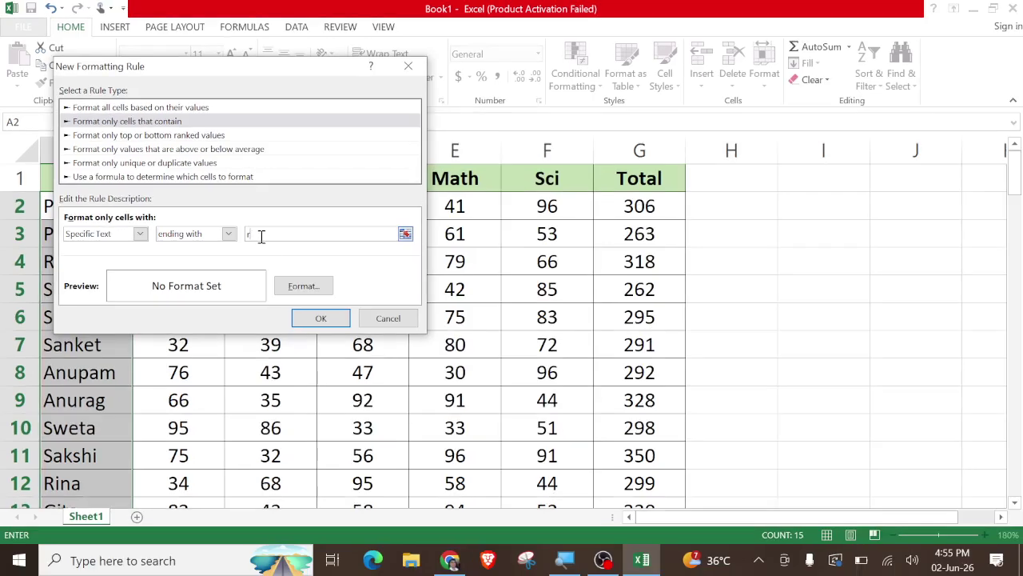
- Give names matching the ending-with rule a light blue fill and apply the rule to the Name column selection
left_click(303, 285)
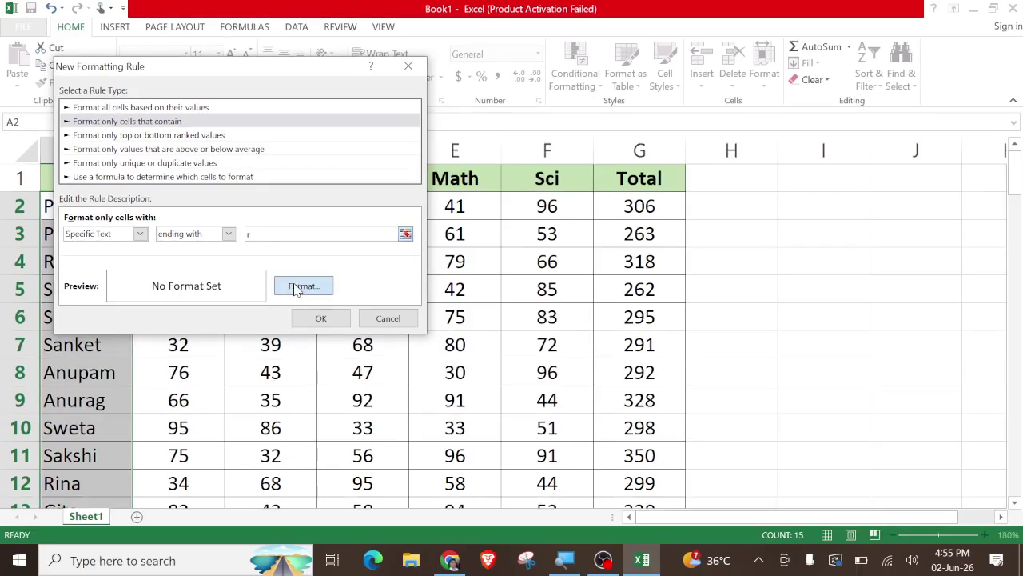
left_click(157, 185)
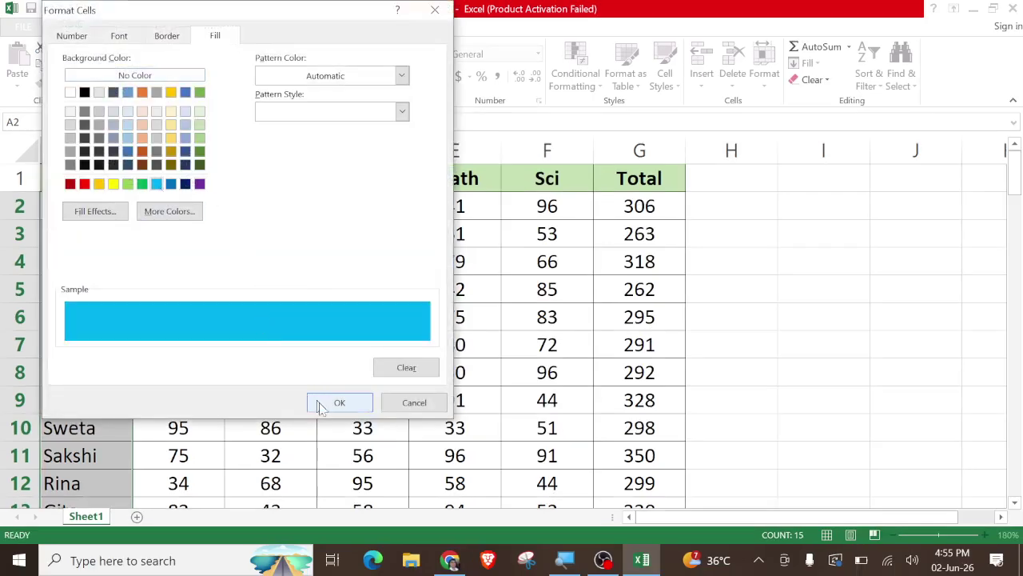
left_click(329, 402)
left_click(321, 319)
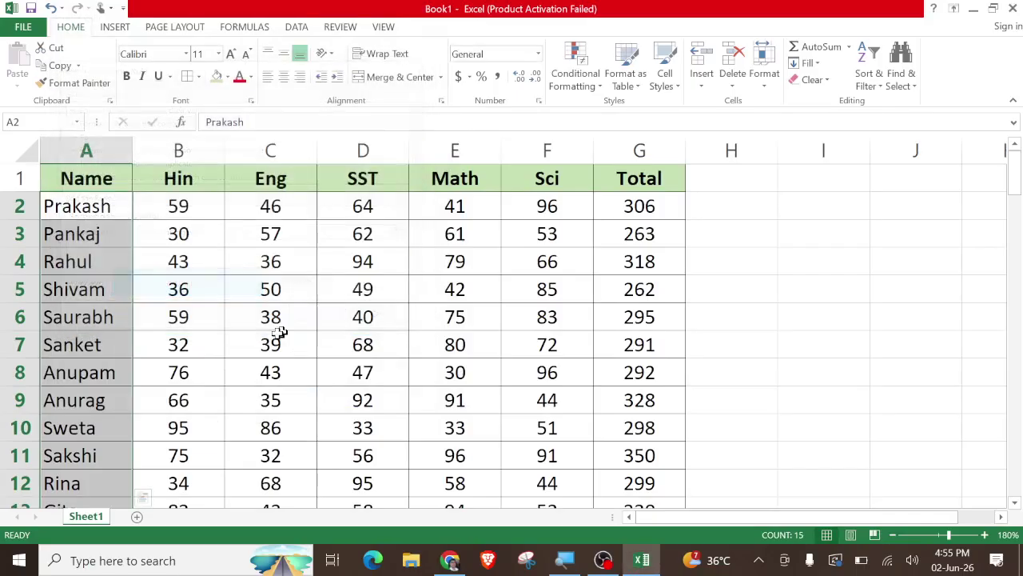
scroll(100, 374, "down", 2)
scroll(104, 380, "up", 2)
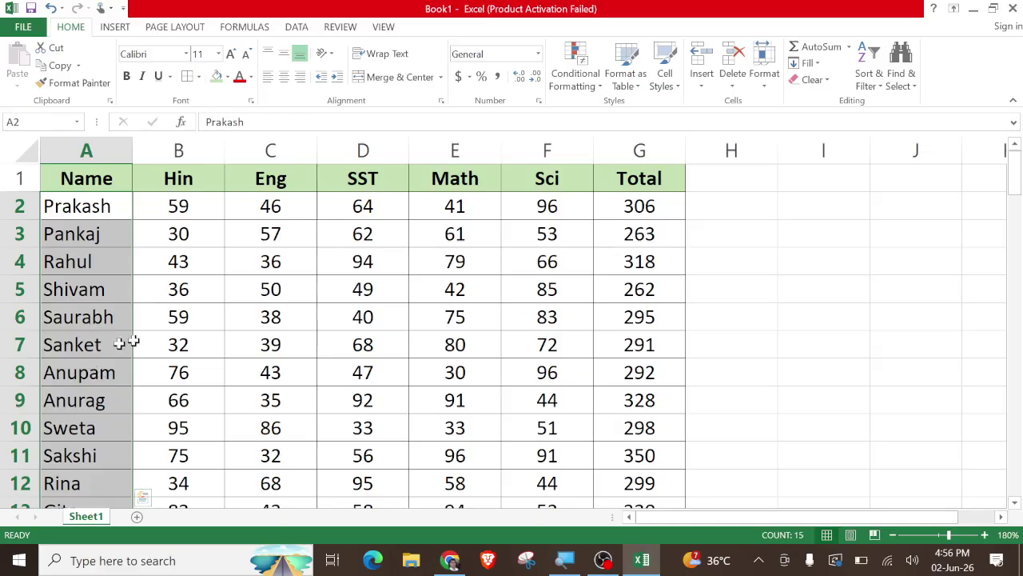
- Replace the name in cell A7 with a name ending in "r" to test the rule
left_click(123, 347)
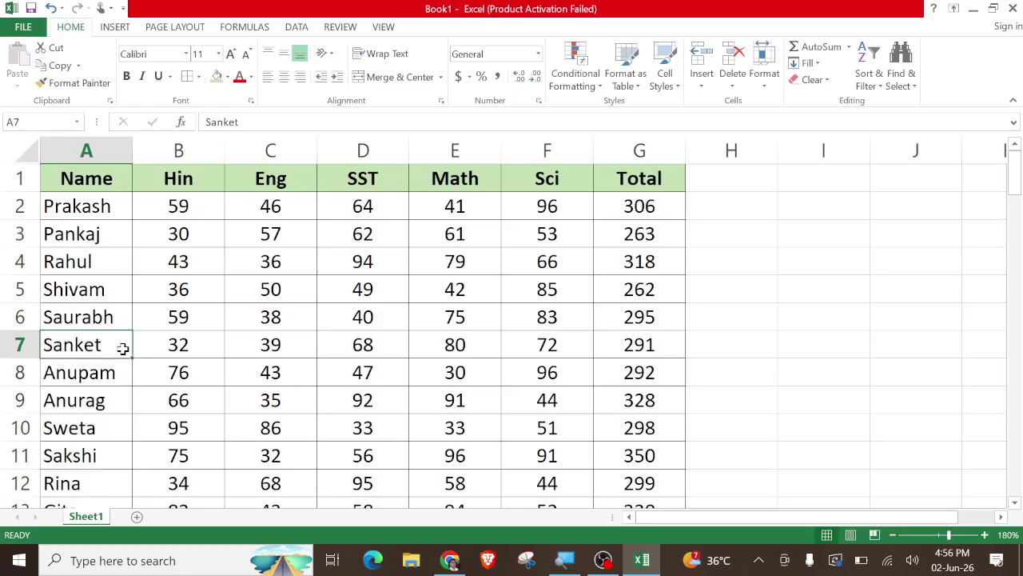
type("Kumar")
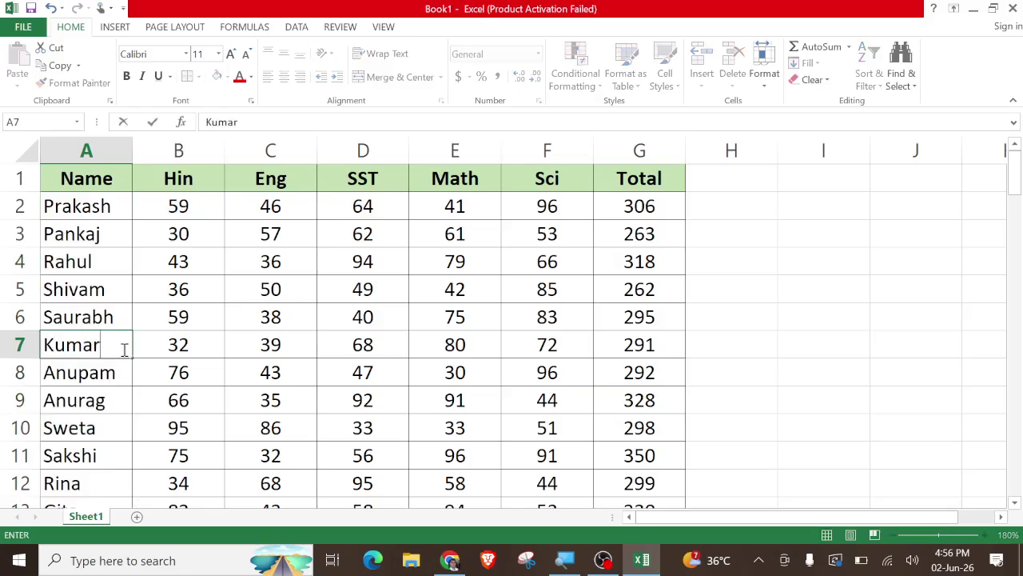
key("Return")
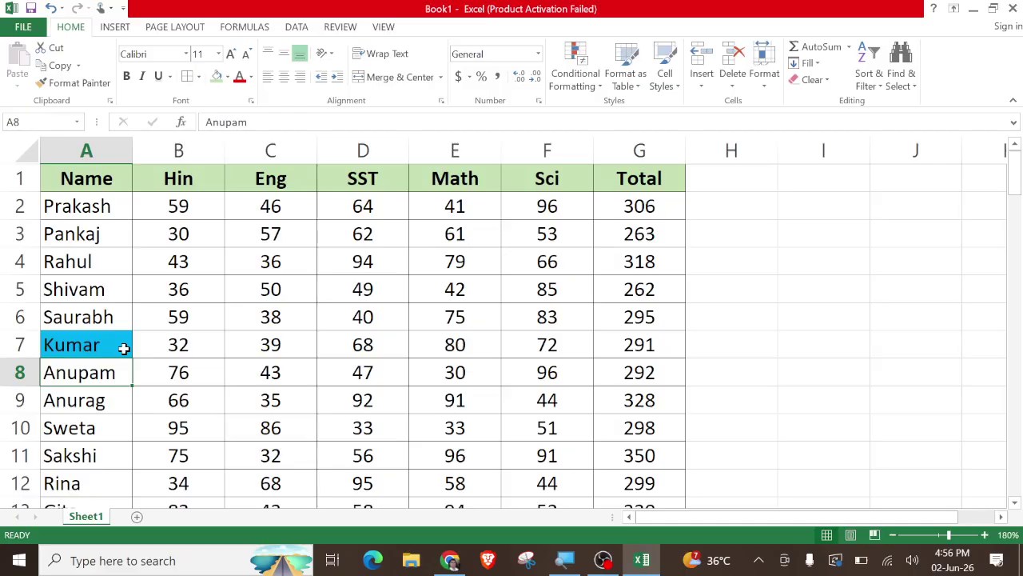
- Select the whole marks table and clear its conditional formatting rules
key("ctrl+a")
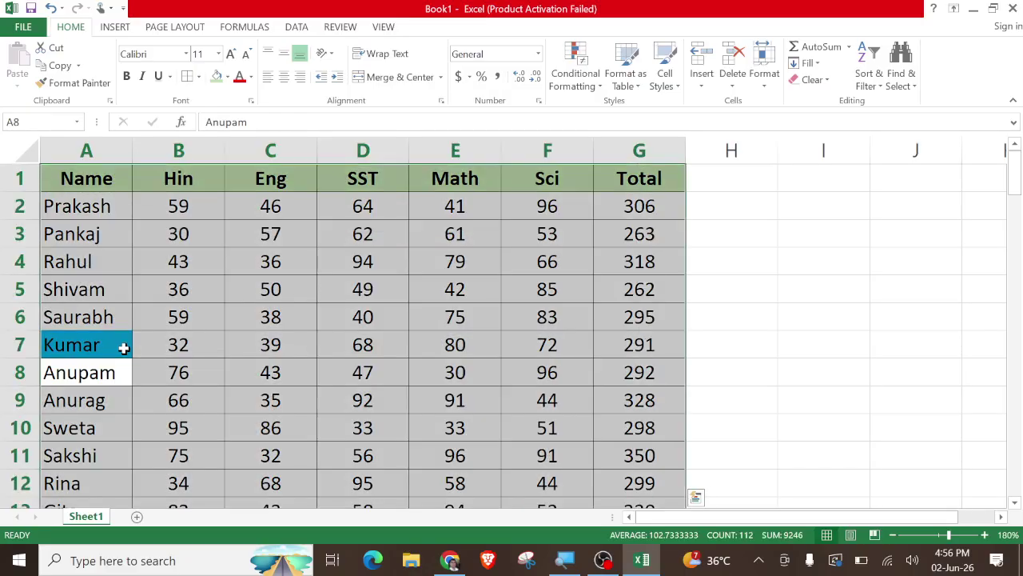
left_click(576, 76)
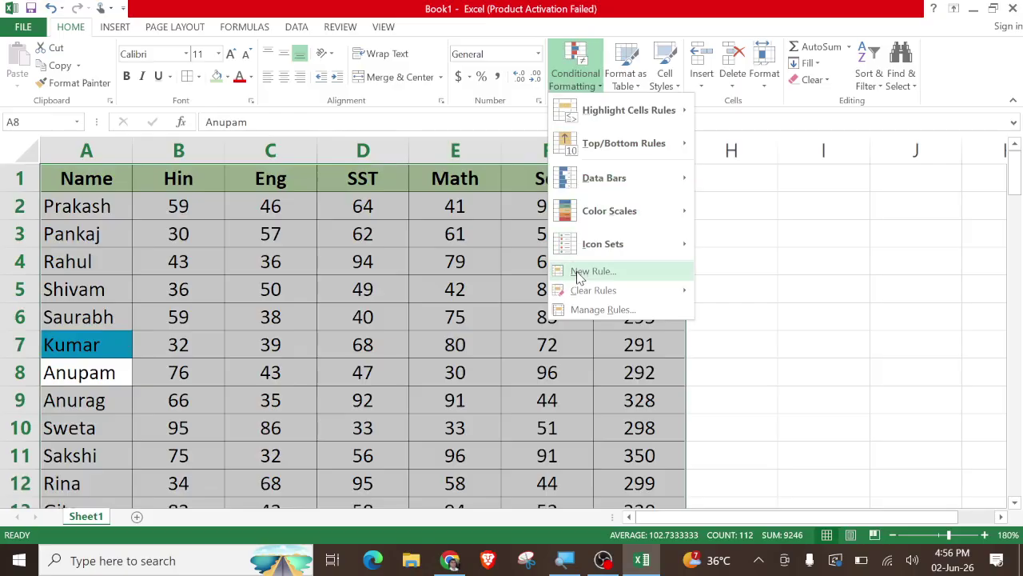
mouse_move(599, 290)
left_click(712, 292)
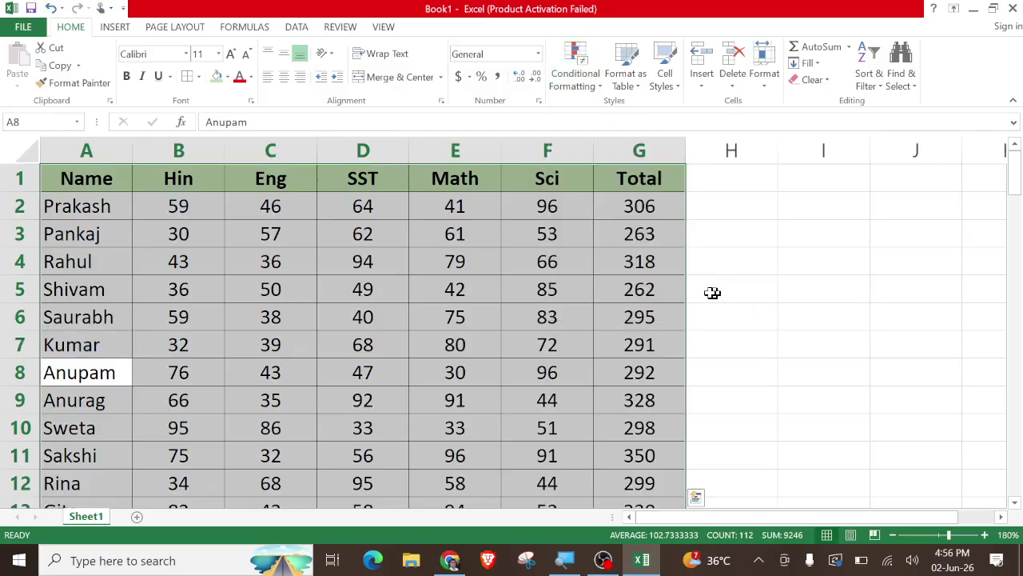
- Start a Format only cells that contain rule for the names in A2:A16 and examine its Specific Text conditions and other criteria types
left_click(78, 261)
left_click_drag(77, 212, 82, 482)
left_click(598, 76)
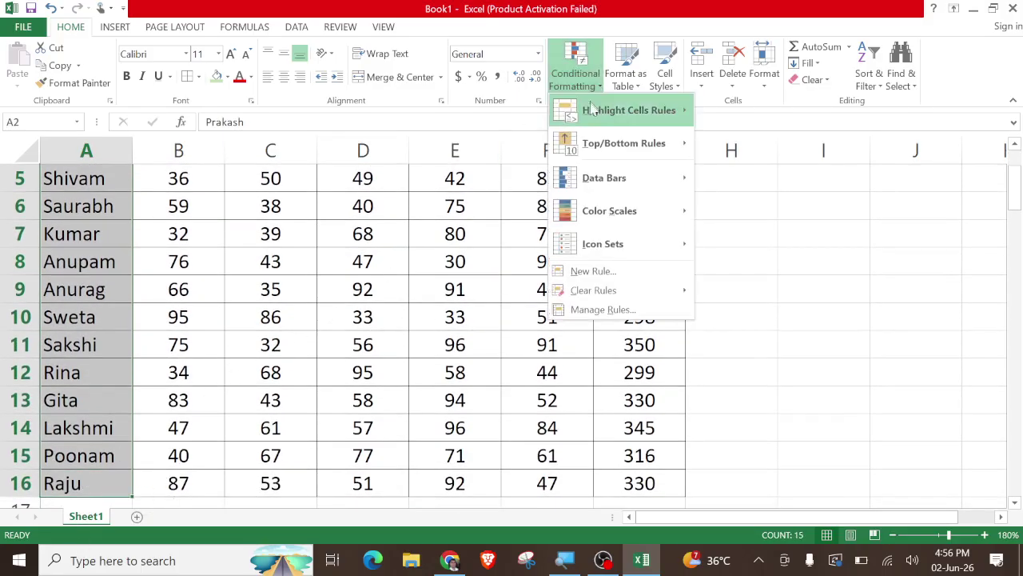
mouse_move(603, 252)
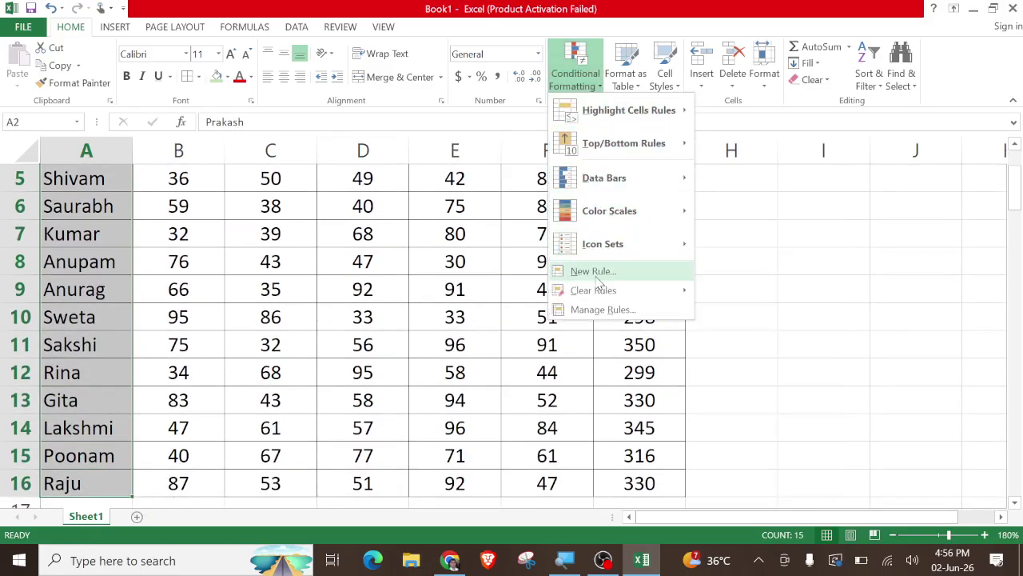
left_click(592, 271)
left_click(152, 108)
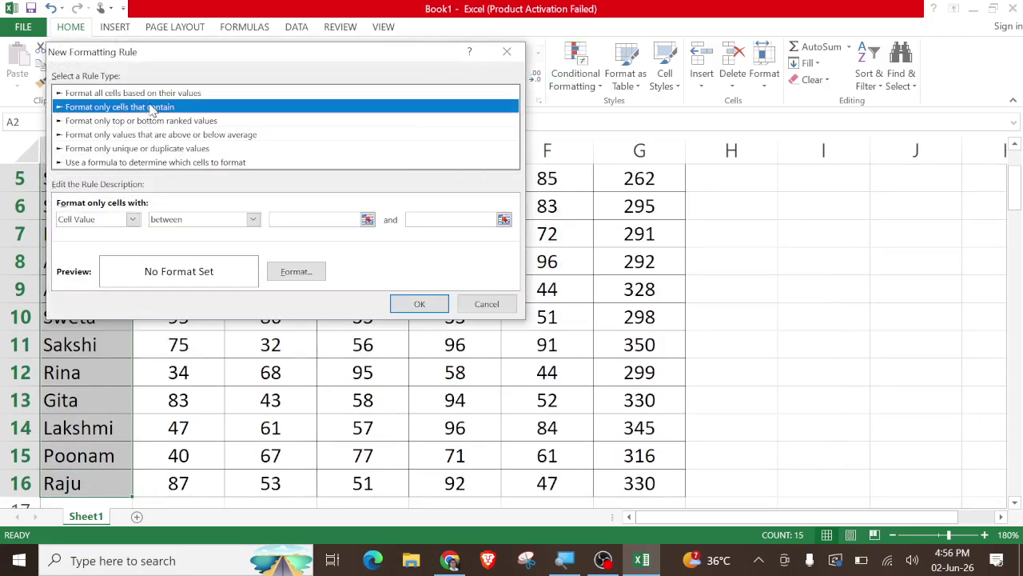
left_click(133, 219)
left_click(96, 244)
left_click(219, 220)
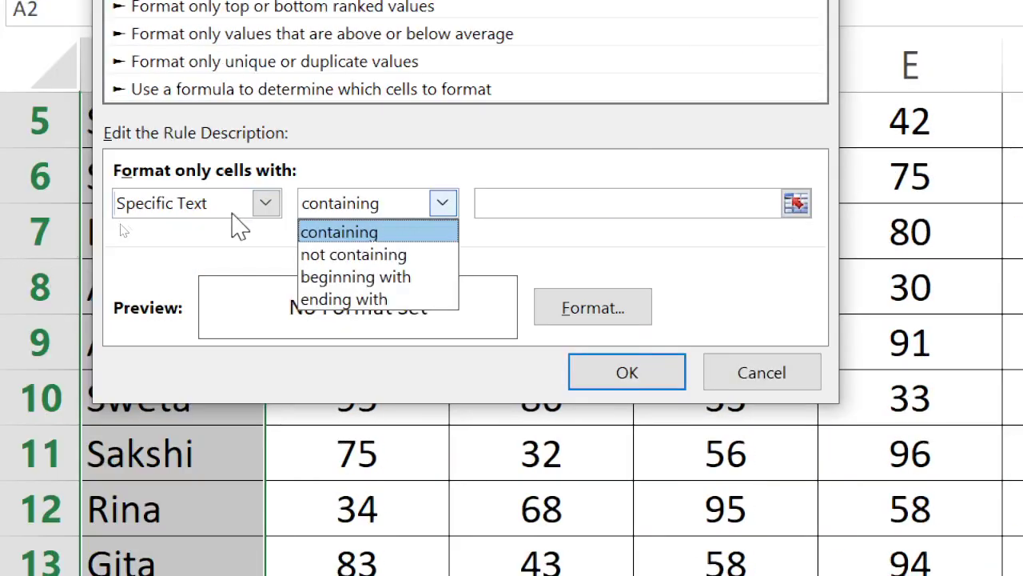
left_click(268, 205)
left_click(268, 205)
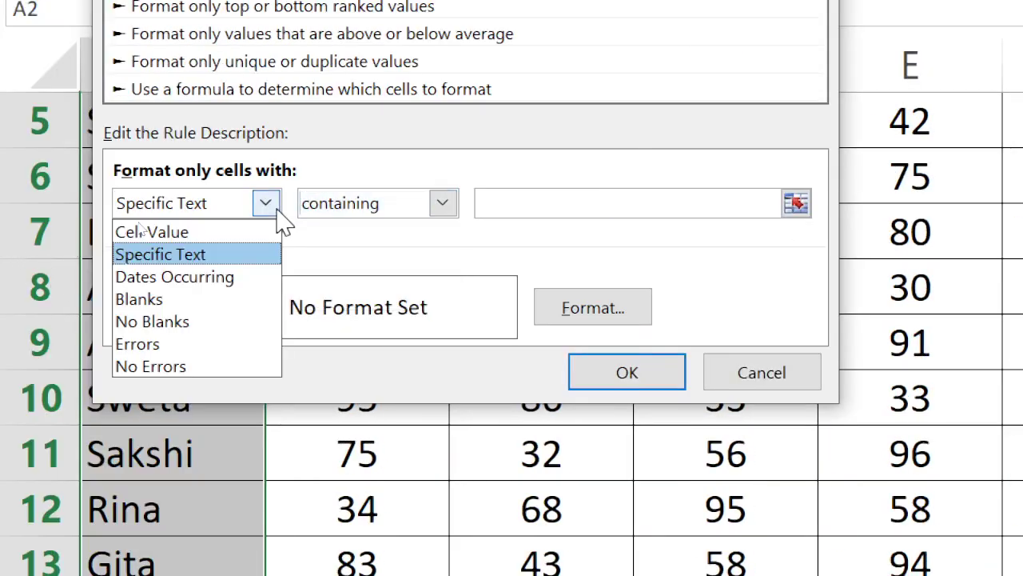
- Switch the rule's criterion to Dates Occurring, examine the available date periods, and cancel the rule
left_click(221, 280)
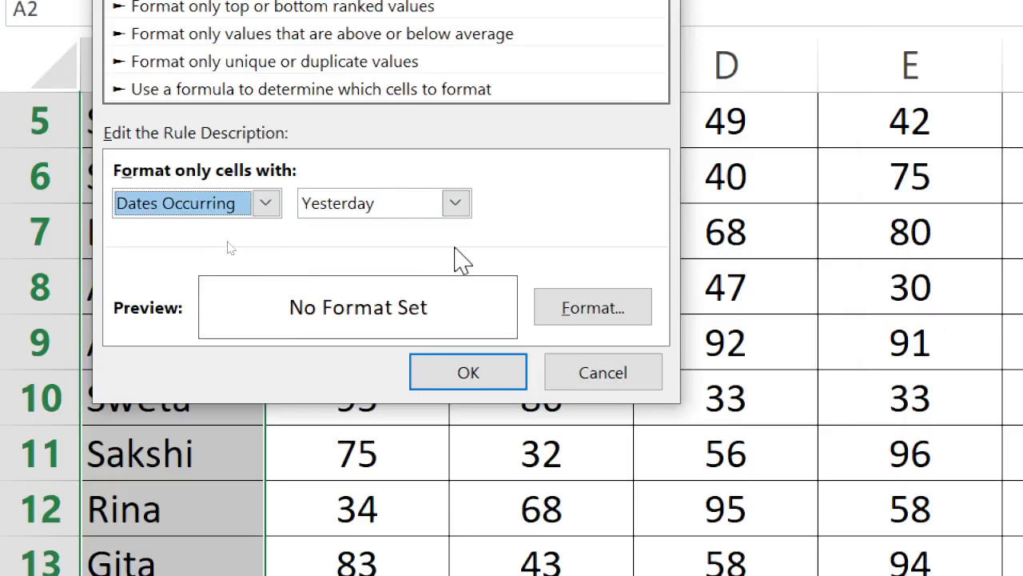
left_click(454, 205)
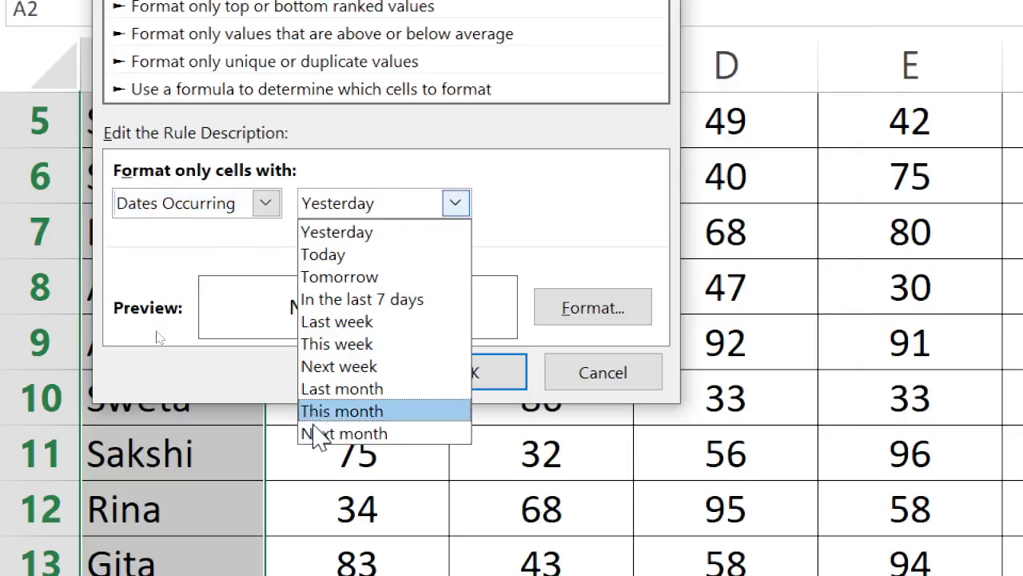
left_click(514, 236)
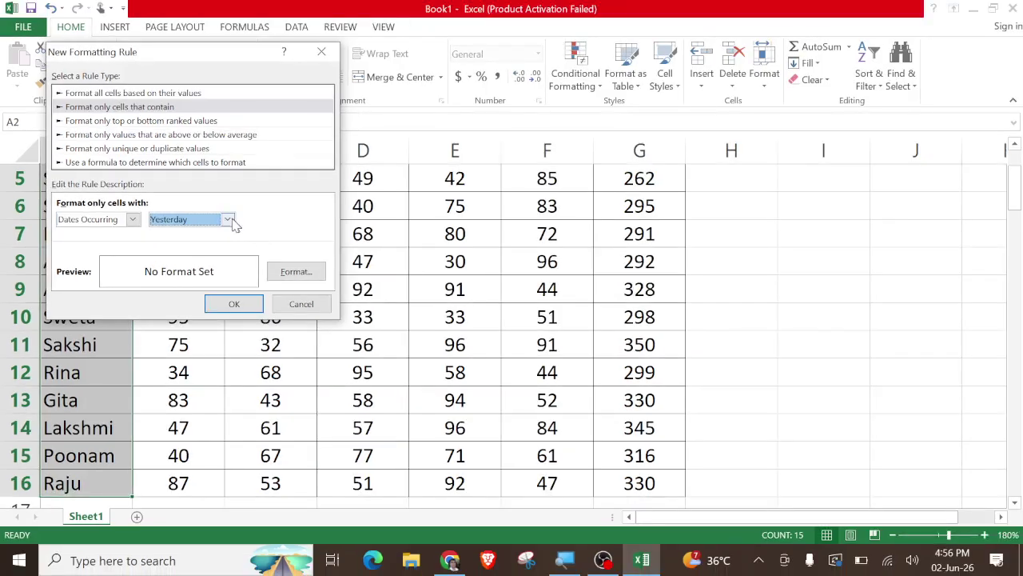
left_click(228, 219)
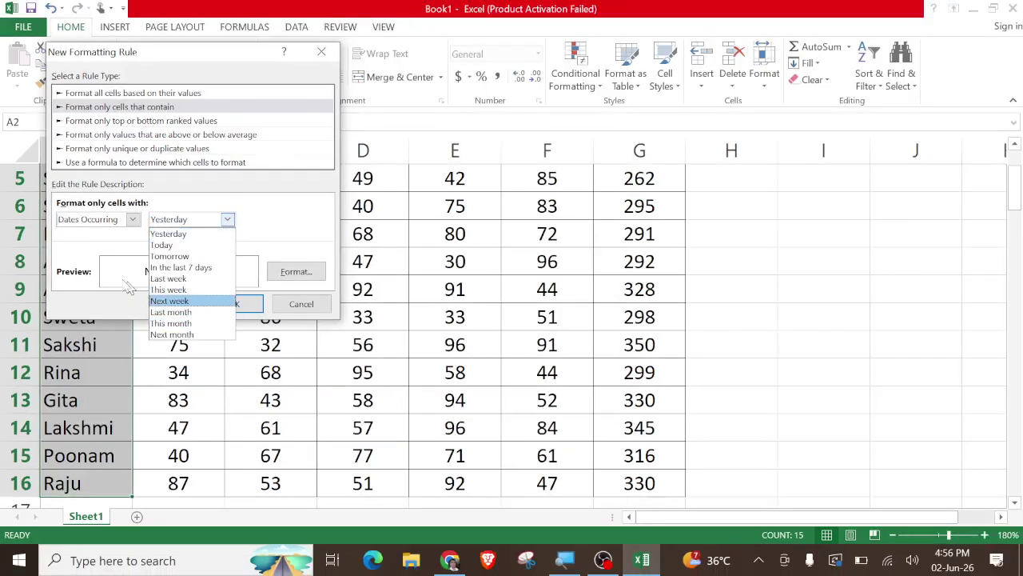
left_click(88, 254)
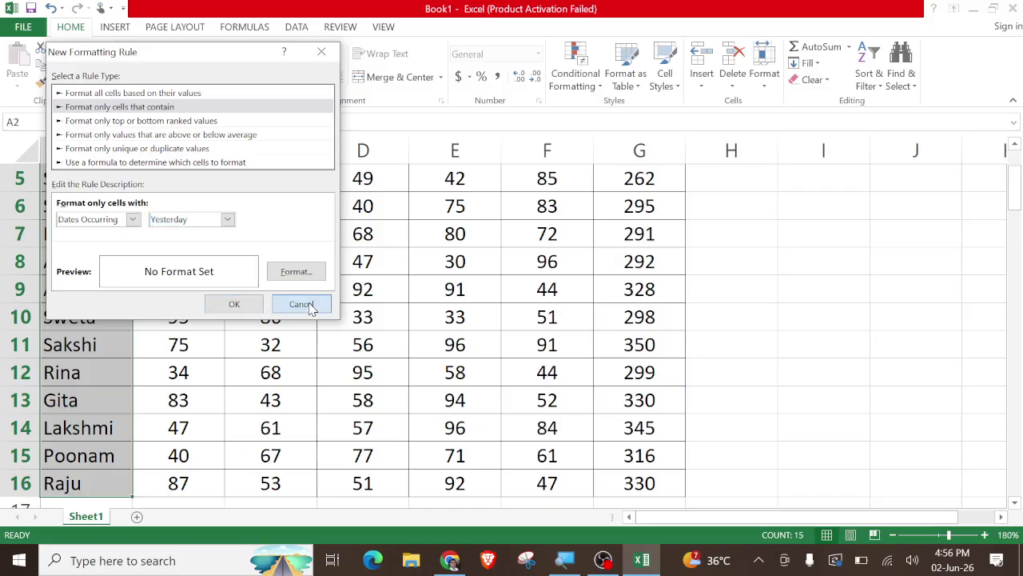
left_click(302, 305)
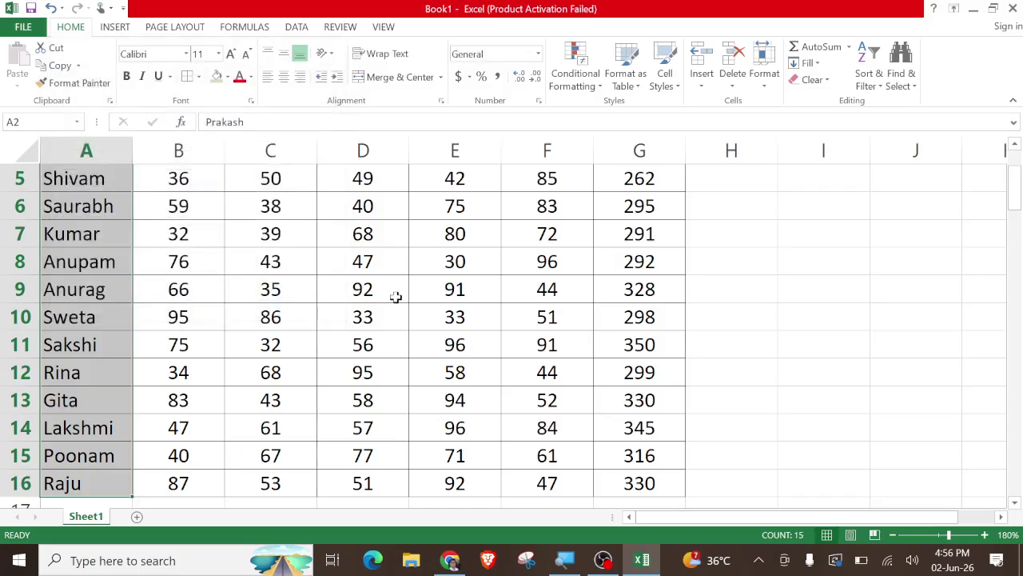